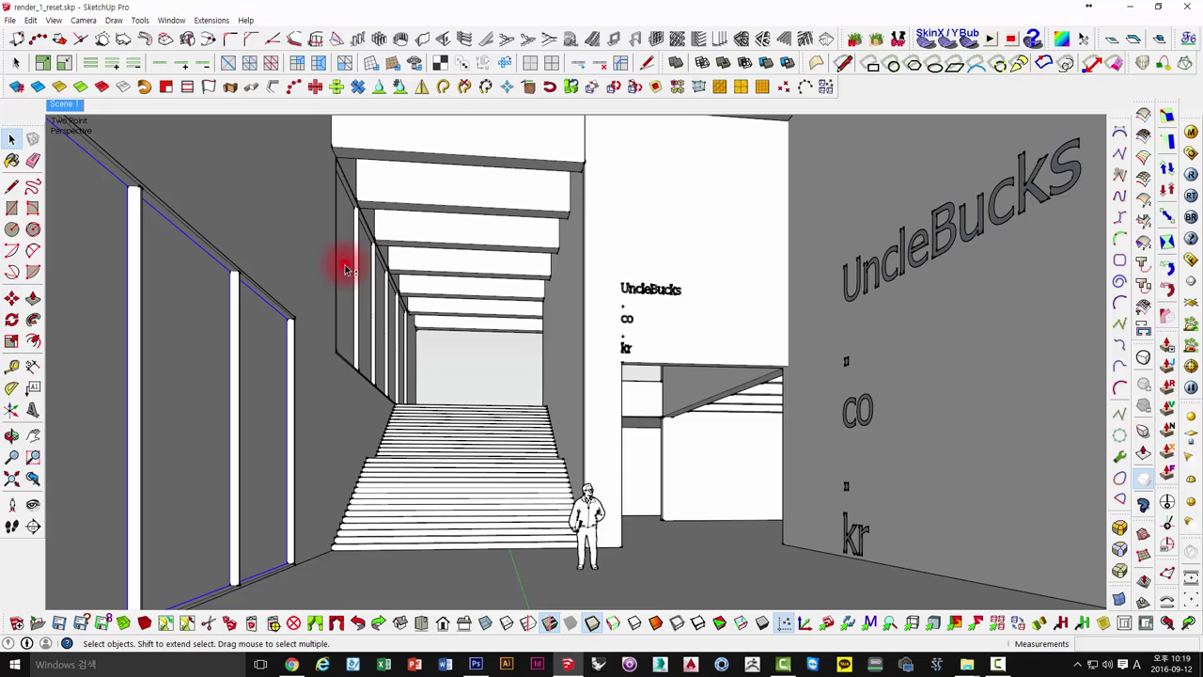
# Deselect the left wall edges, review render_1.png in Photoshop, then return to SketchUp.
pyautogui.click(510, 371)
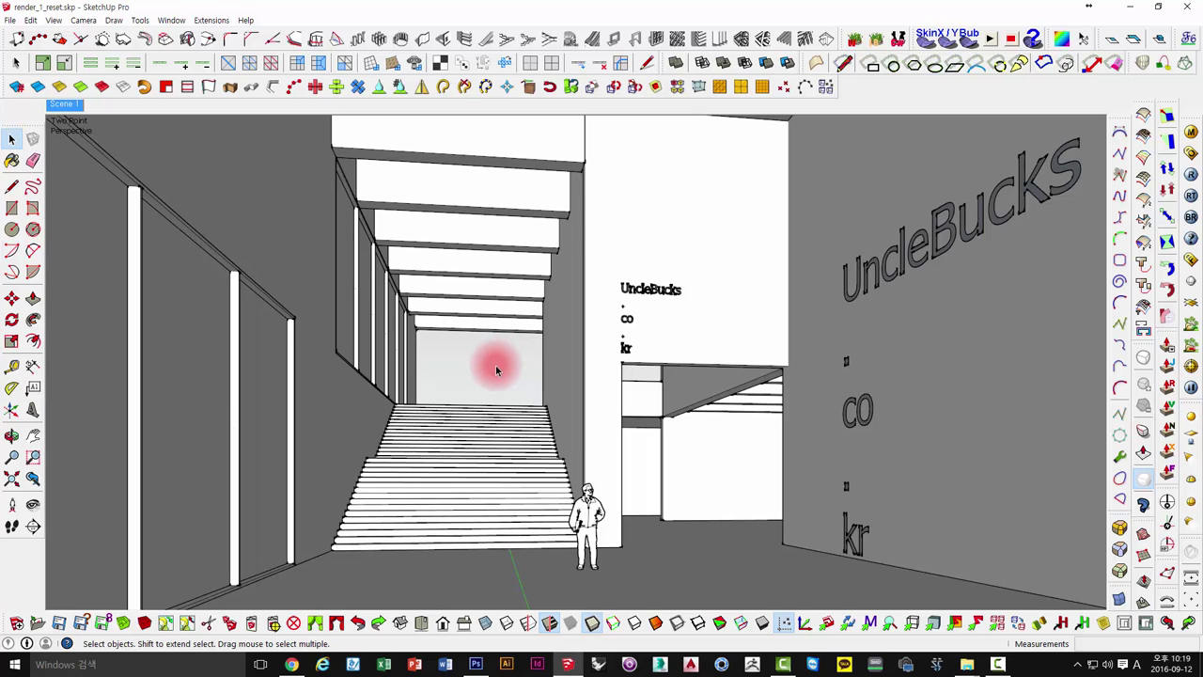
pyautogui.click(476, 664)
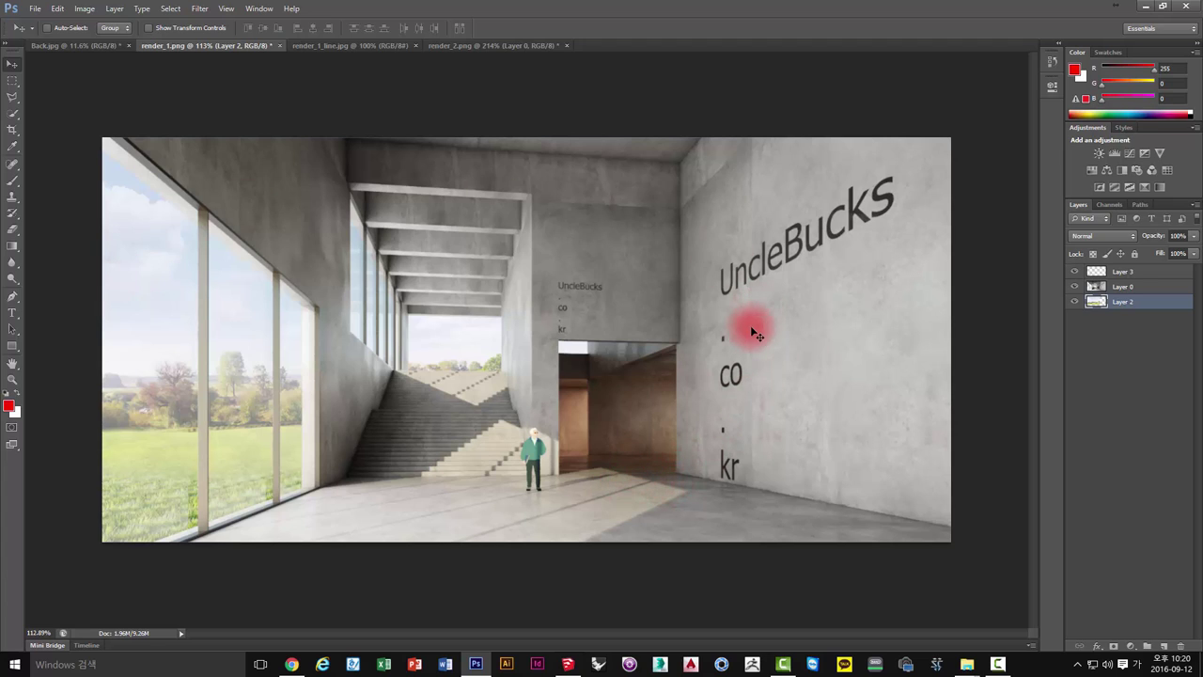
pyautogui.click(568, 663)
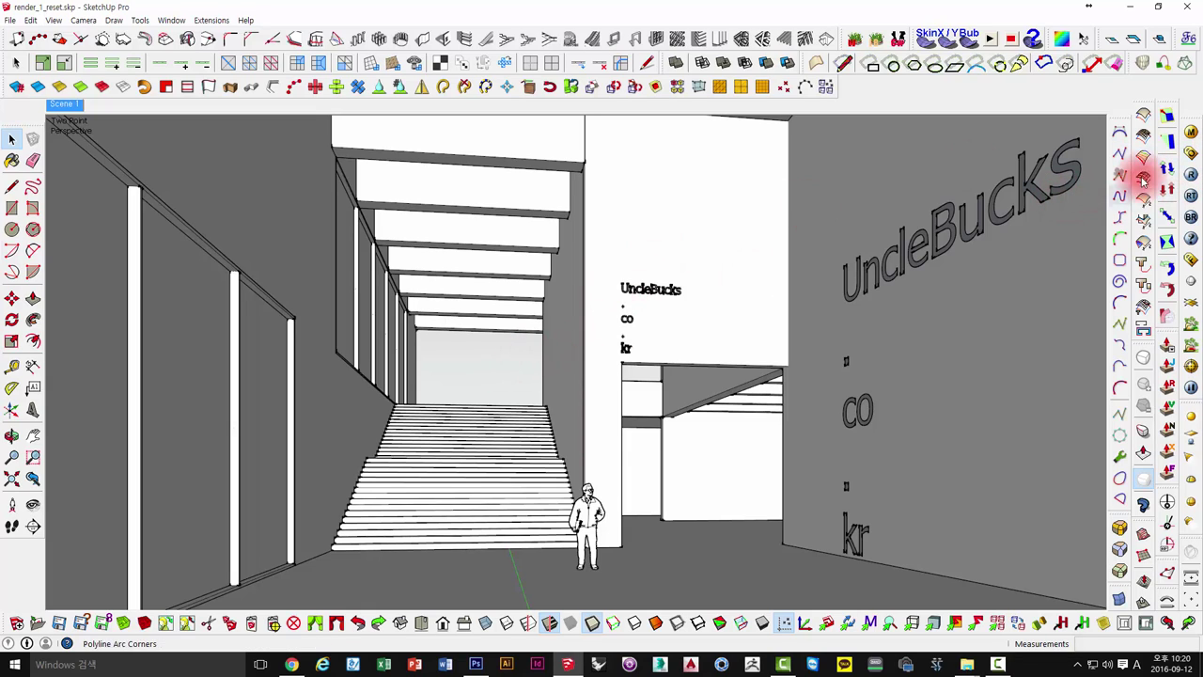
# Open the V-Ray option editor and expand its Output rollout.
pyautogui.click(1189, 152)
pyautogui.moveTo(549, 126); pyautogui.dragTo(606, 105)
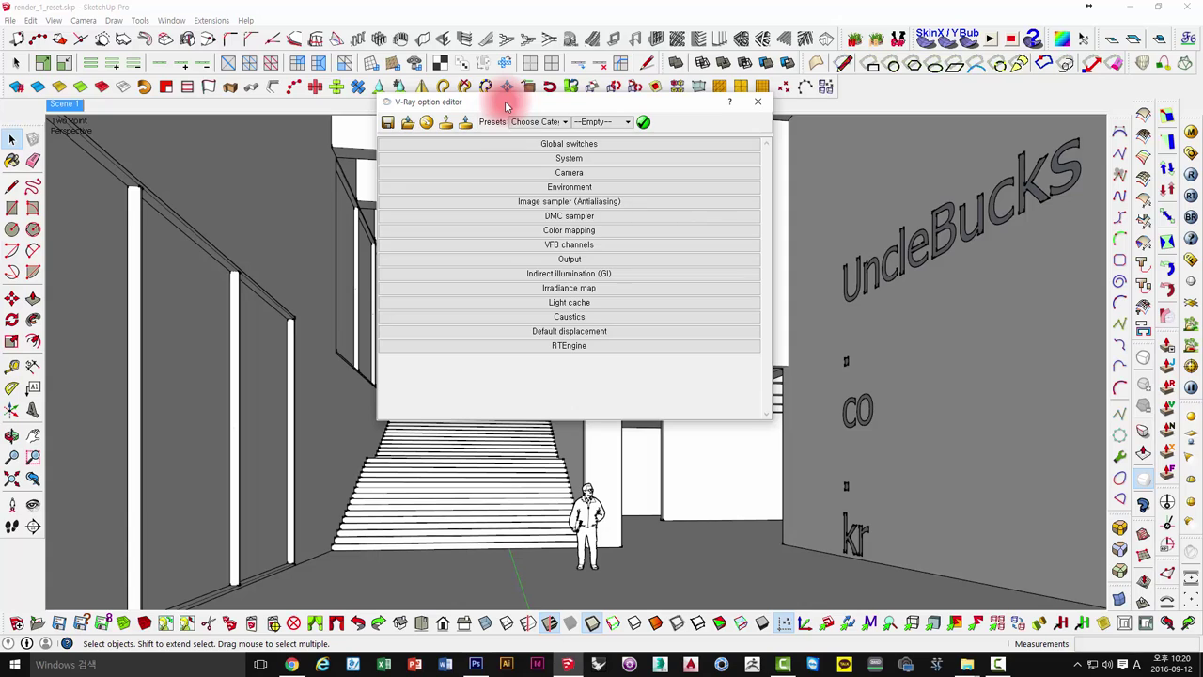
pyautogui.click(563, 259)
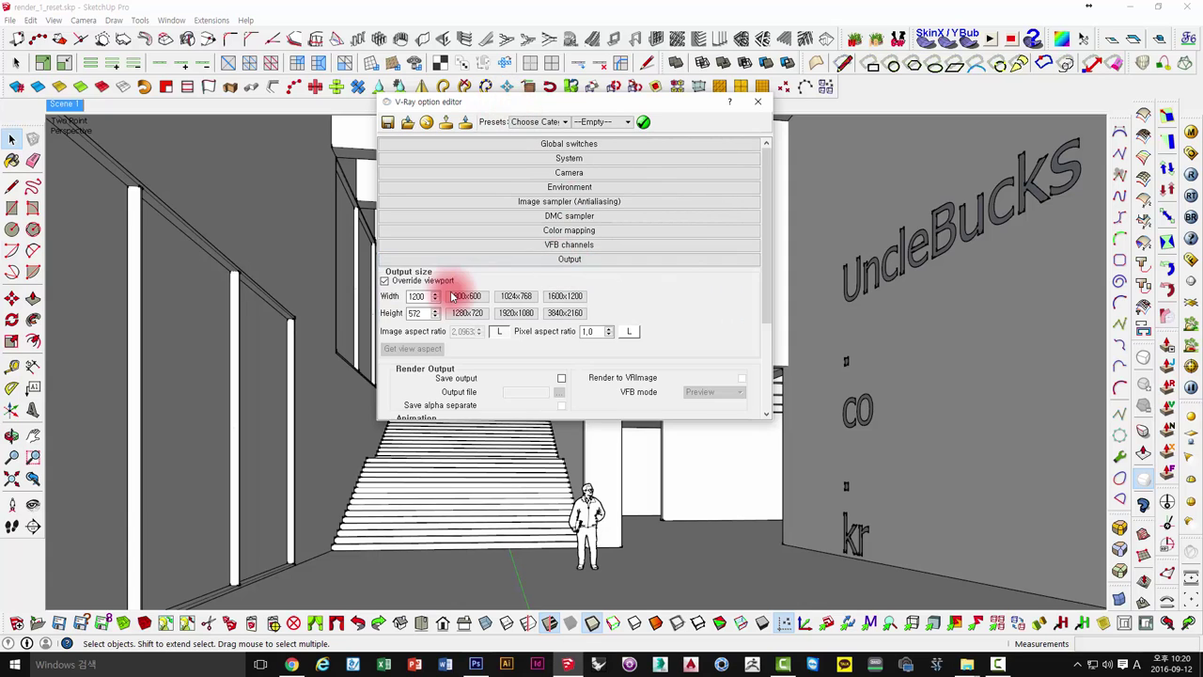
pyautogui.moveTo(498, 101); pyautogui.dragTo(483, 61)
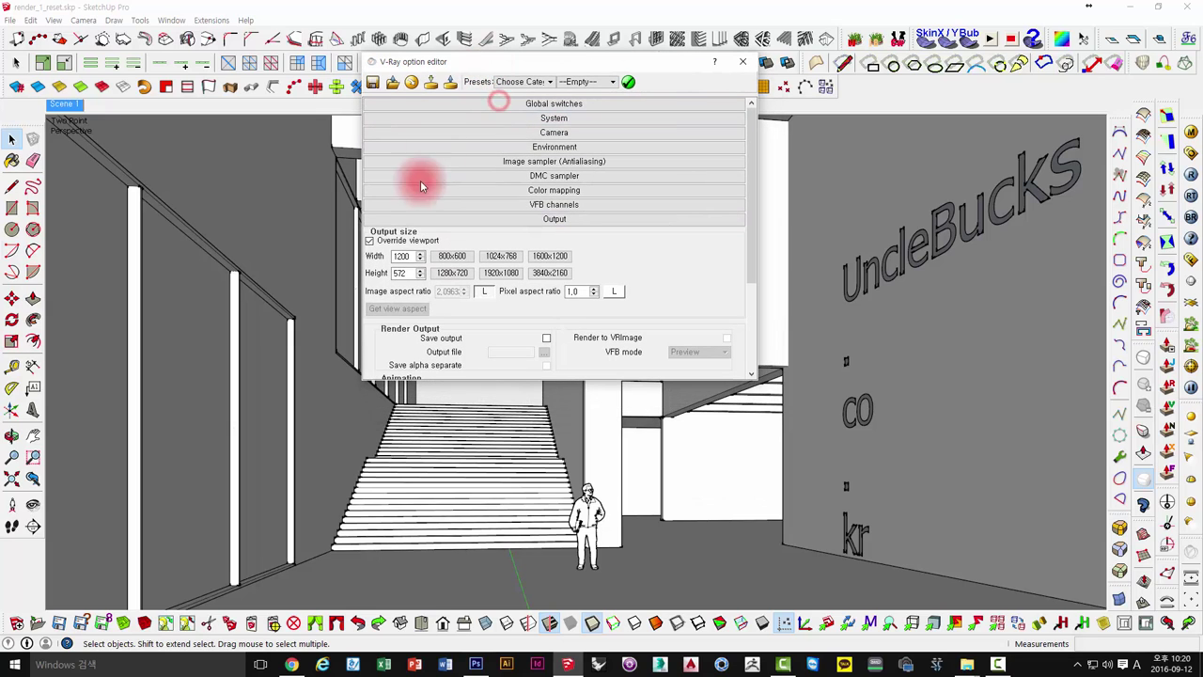
# Enable Override viewport and match the viewport aspect, giving 1200 × 559 output, then collapse Output.
pyautogui.click(379, 241)
pyautogui.click(370, 241)
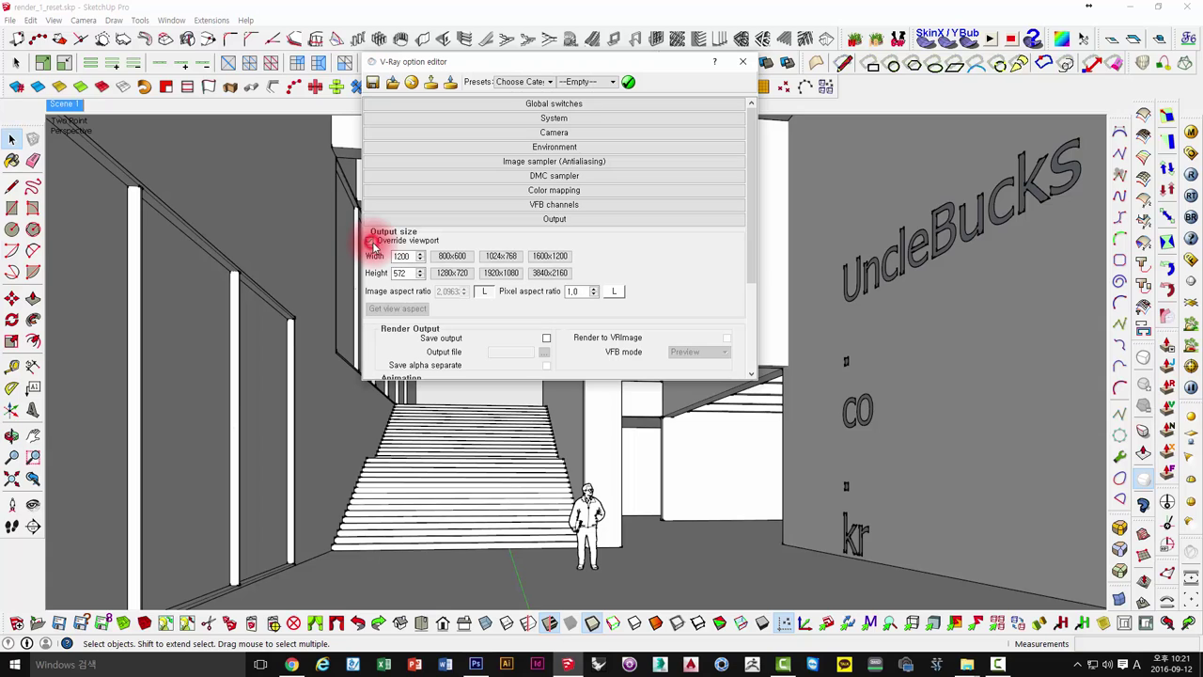
pyautogui.click(409, 257)
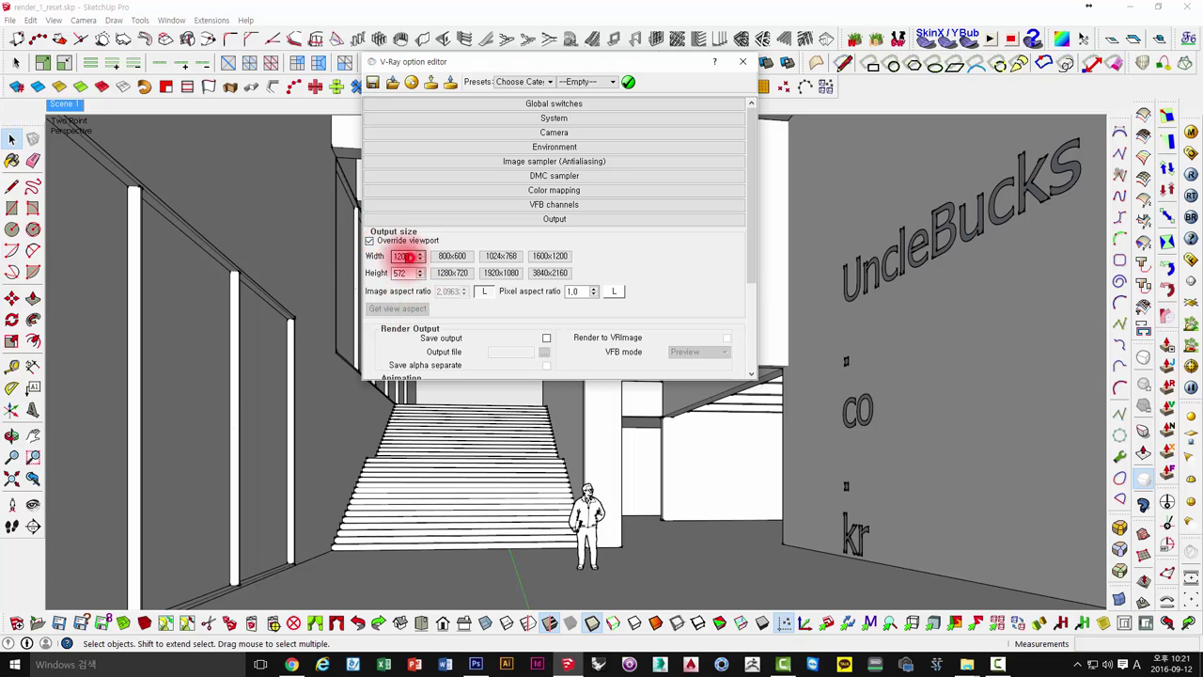
pyautogui.moveTo(406, 256); pyautogui.dragTo(362, 258)
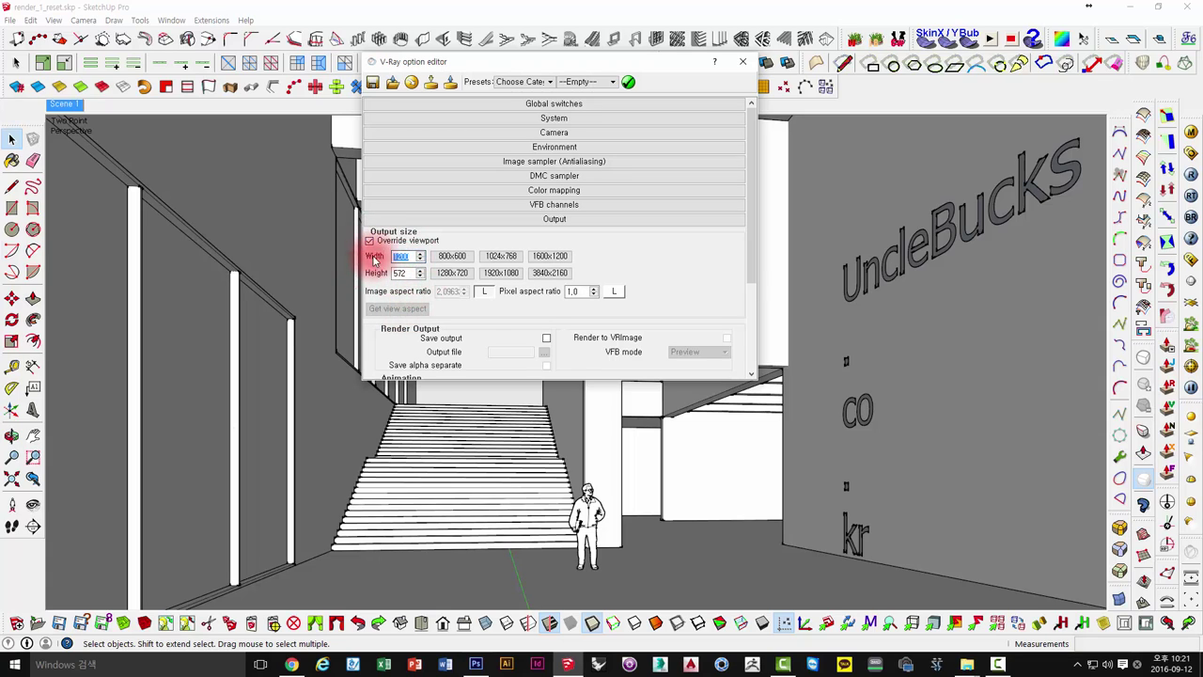
pyautogui.click(483, 293)
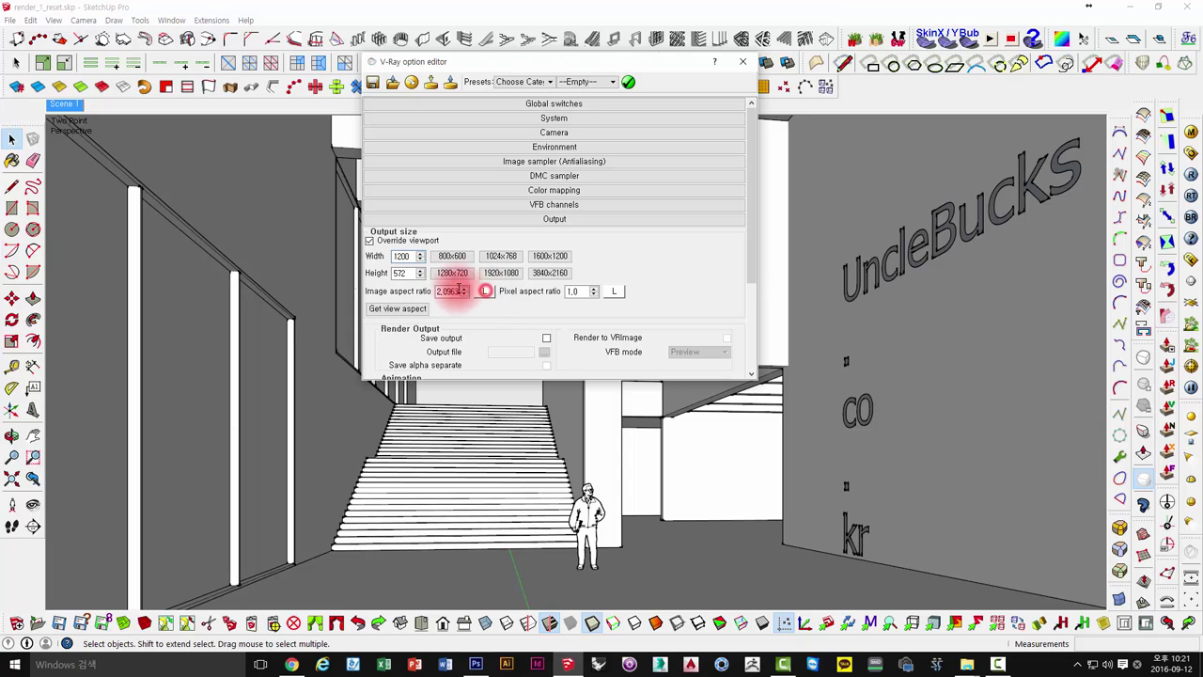
pyautogui.click(391, 310)
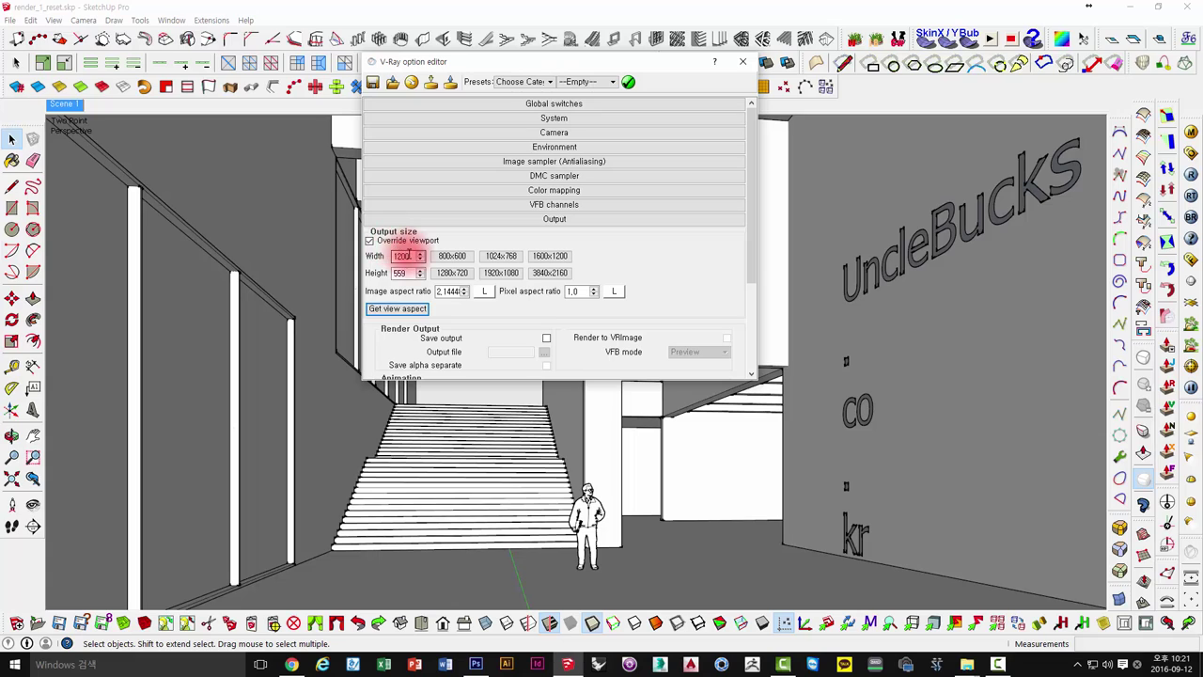
pyautogui.doubleClick(400, 273)
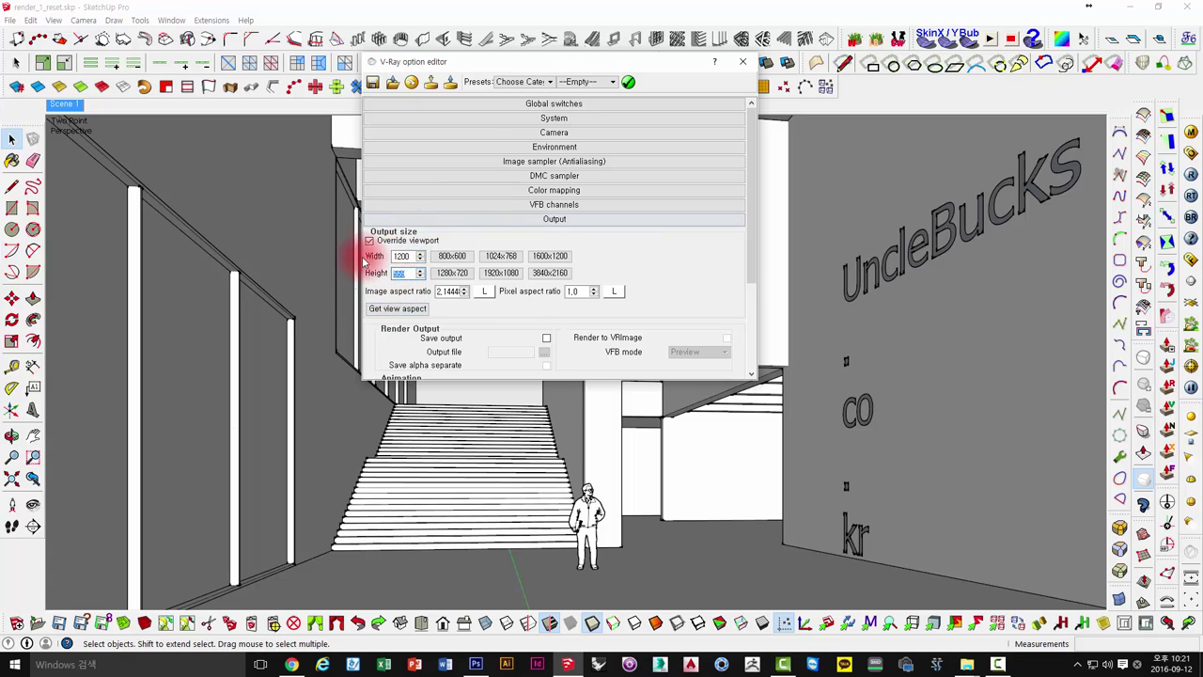
pyautogui.click(485, 292)
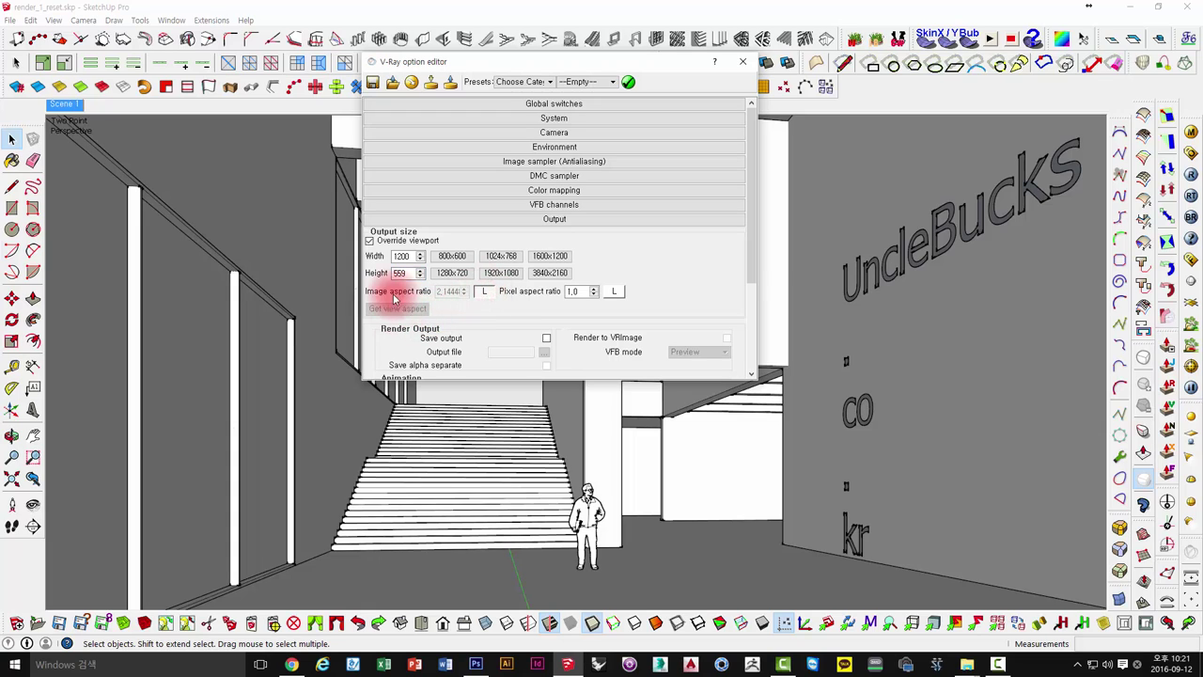
pyautogui.doubleClick(402, 256)
pyautogui.doubleClick(404, 273)
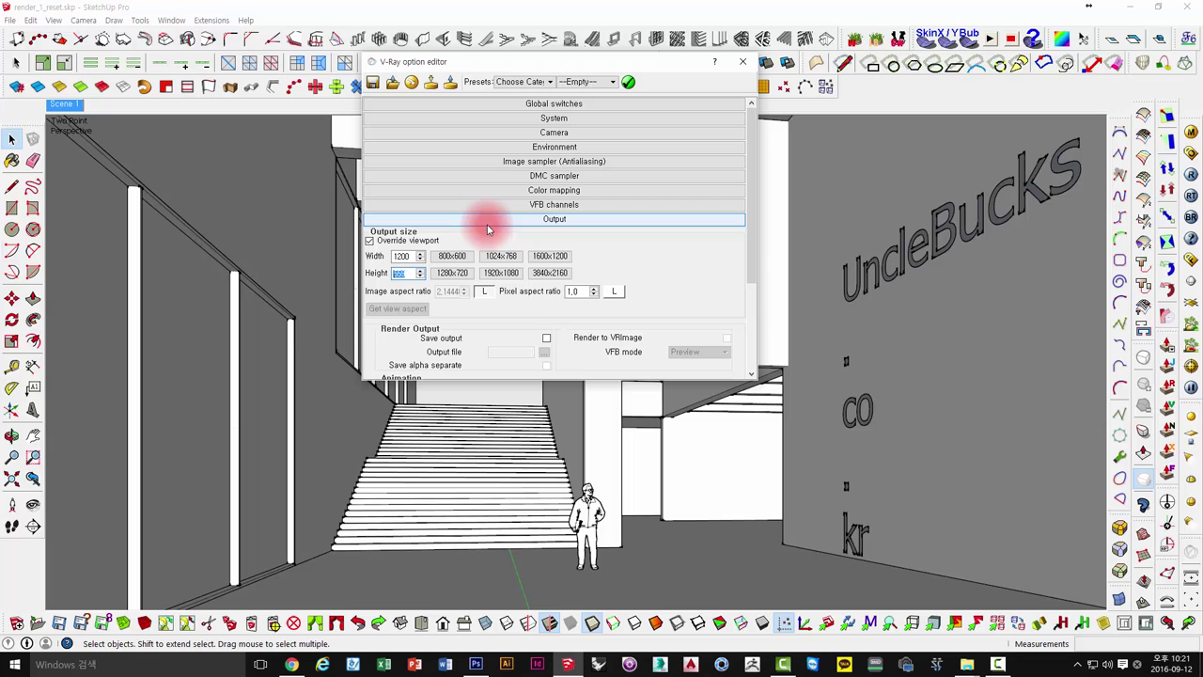
pyautogui.moveTo(751, 246); pyautogui.dragTo(748, 310)
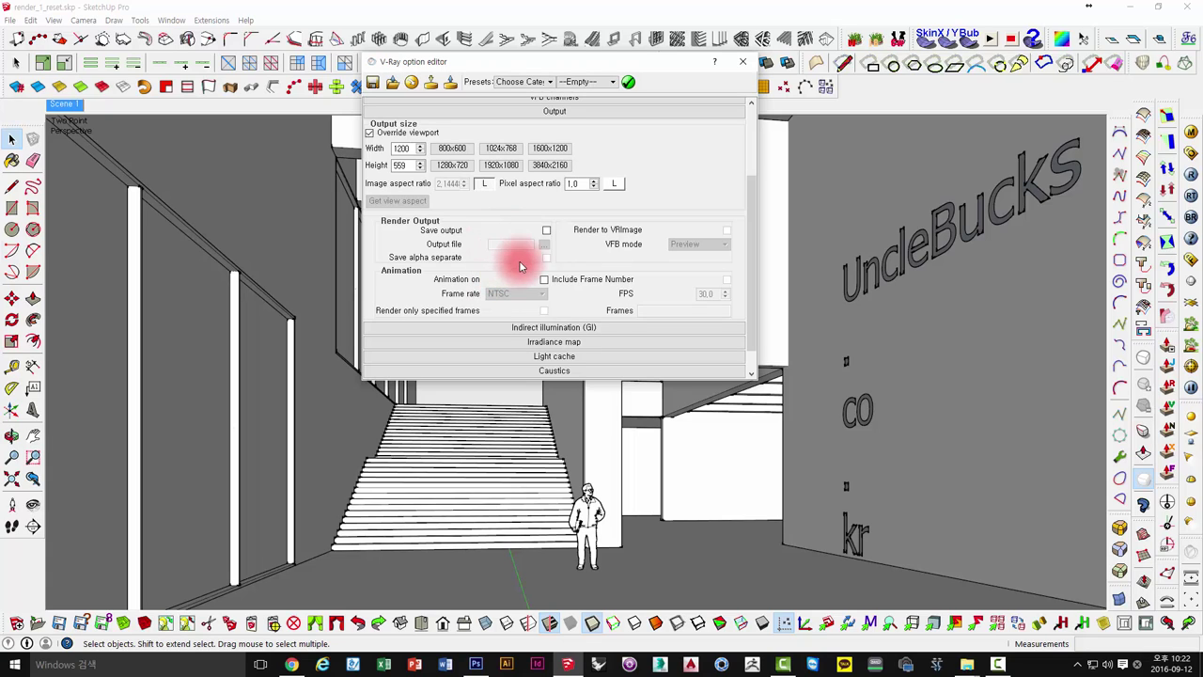
pyautogui.click(571, 112)
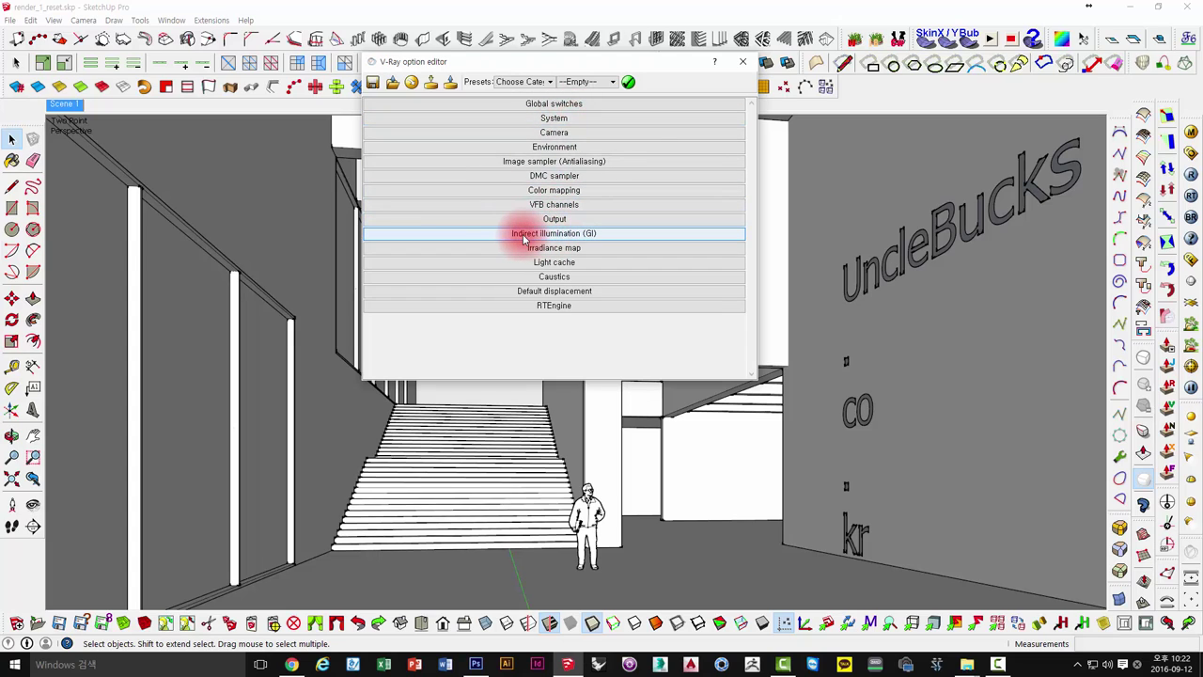
# Expand the GI rollout and turn on ambient occlusion with 24 subdivs.
pyautogui.click(599, 237)
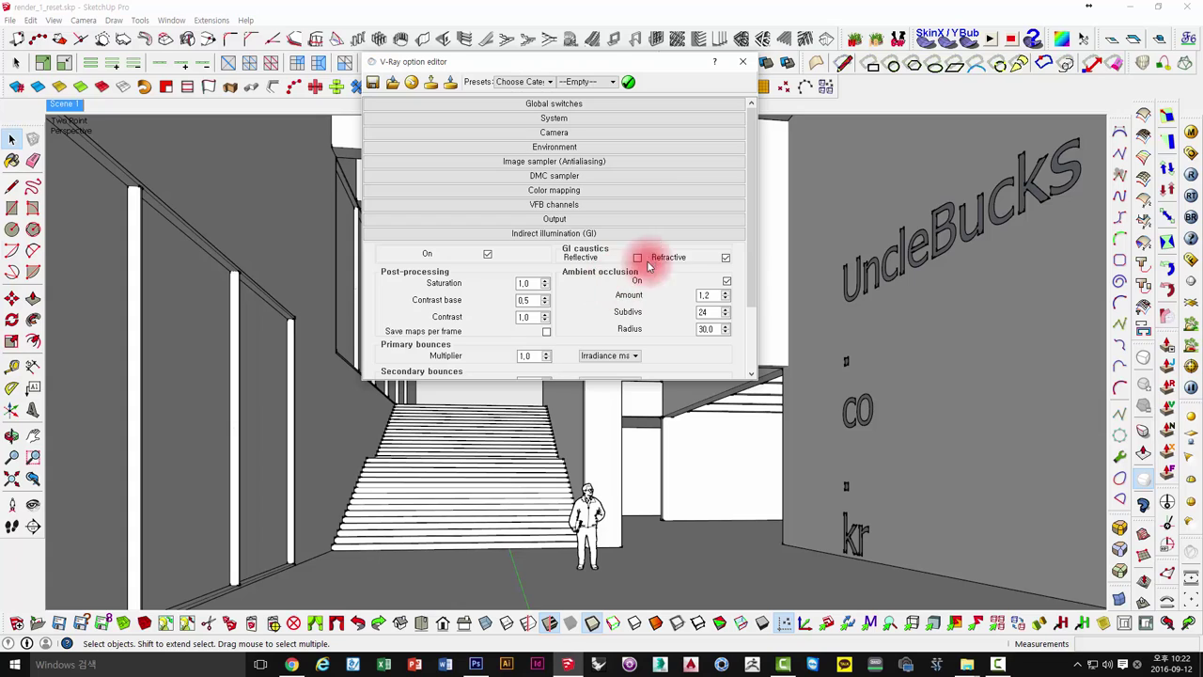
pyautogui.moveTo(623, 61); pyautogui.dragTo(550, 41)
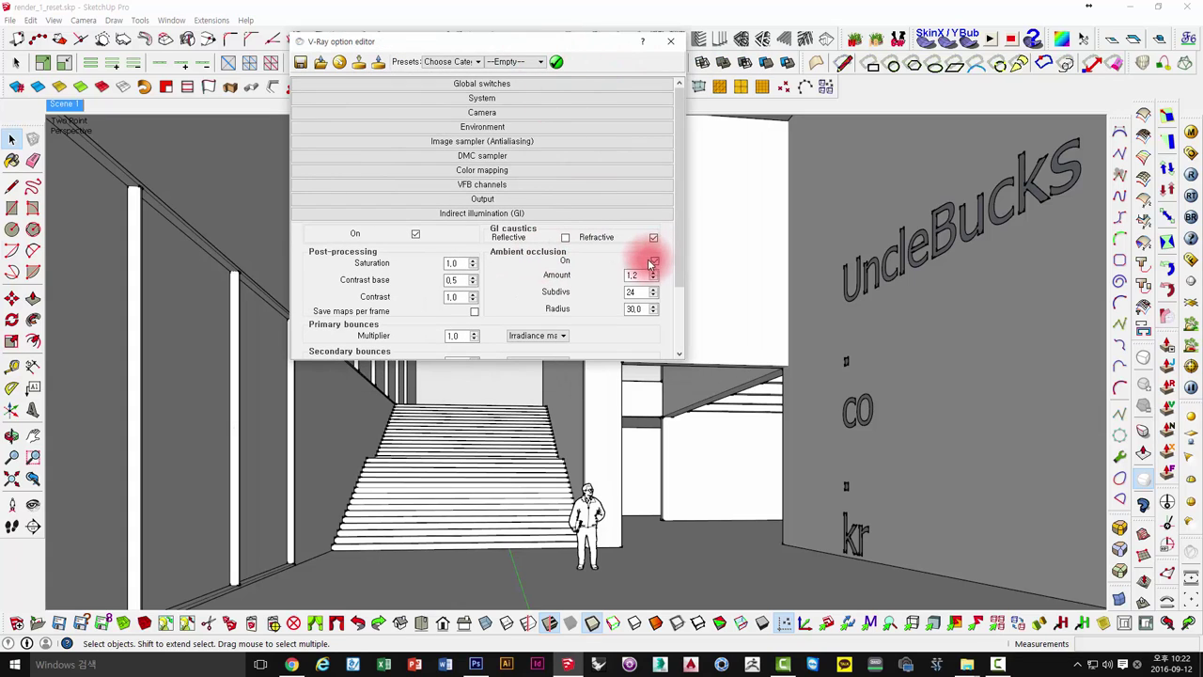
pyautogui.click(655, 261)
pyautogui.click(645, 274)
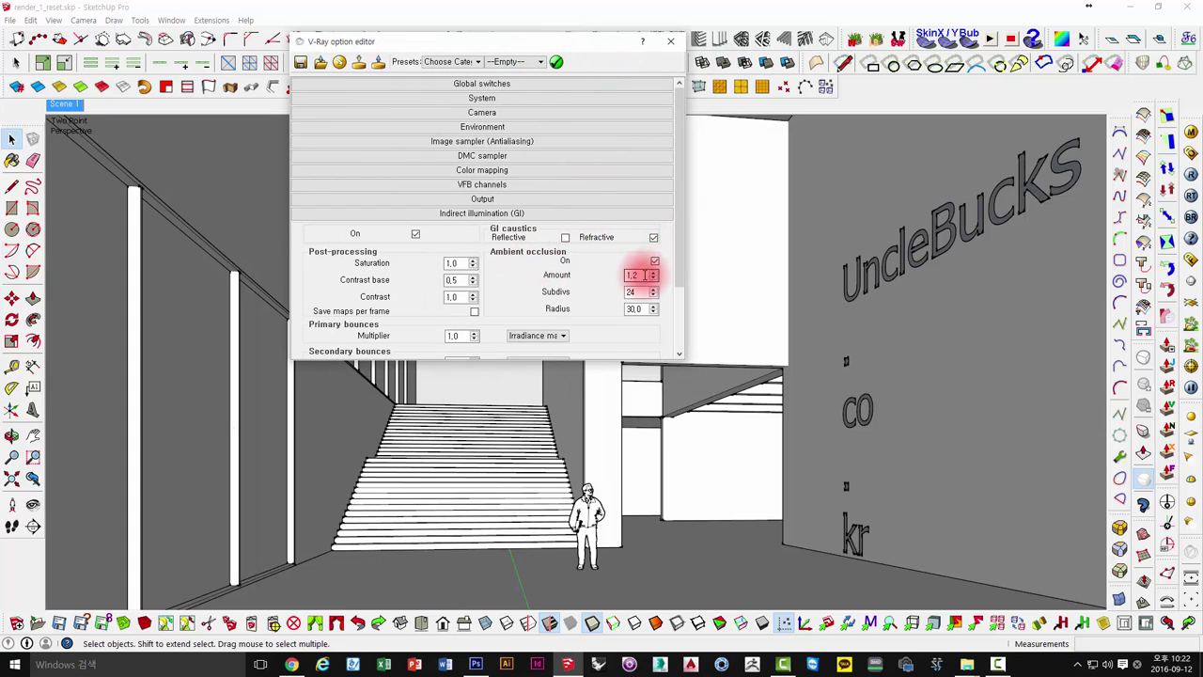
pyautogui.doubleClick(633, 291)
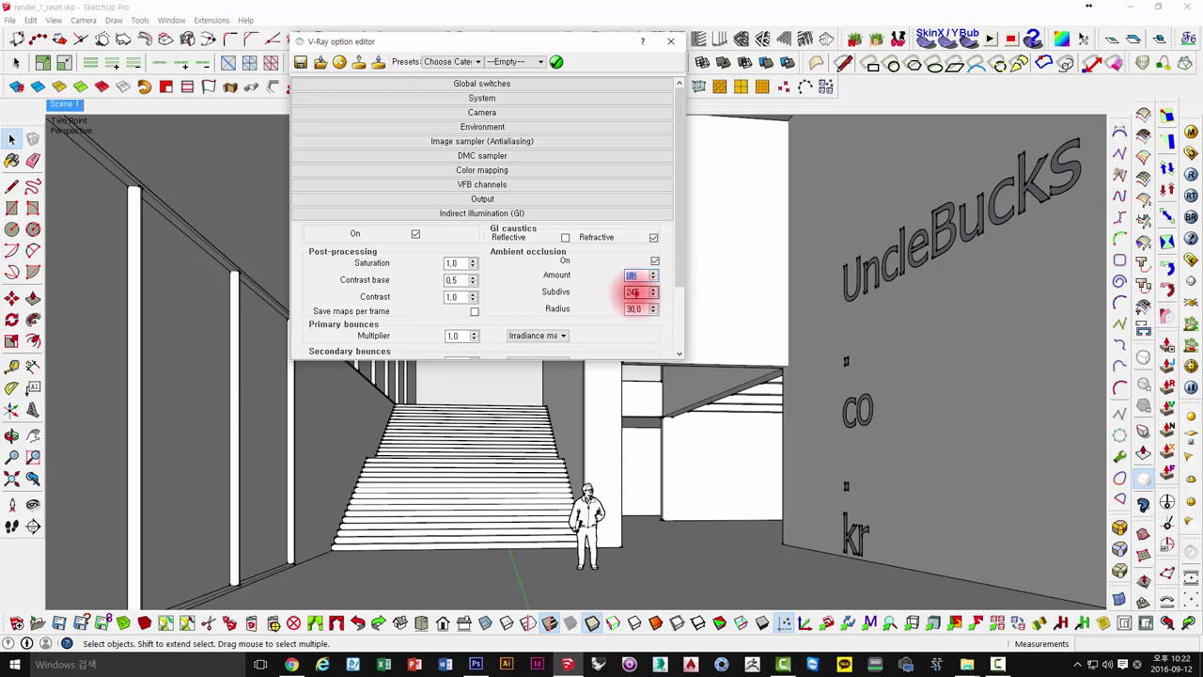
pyautogui.click(640, 310)
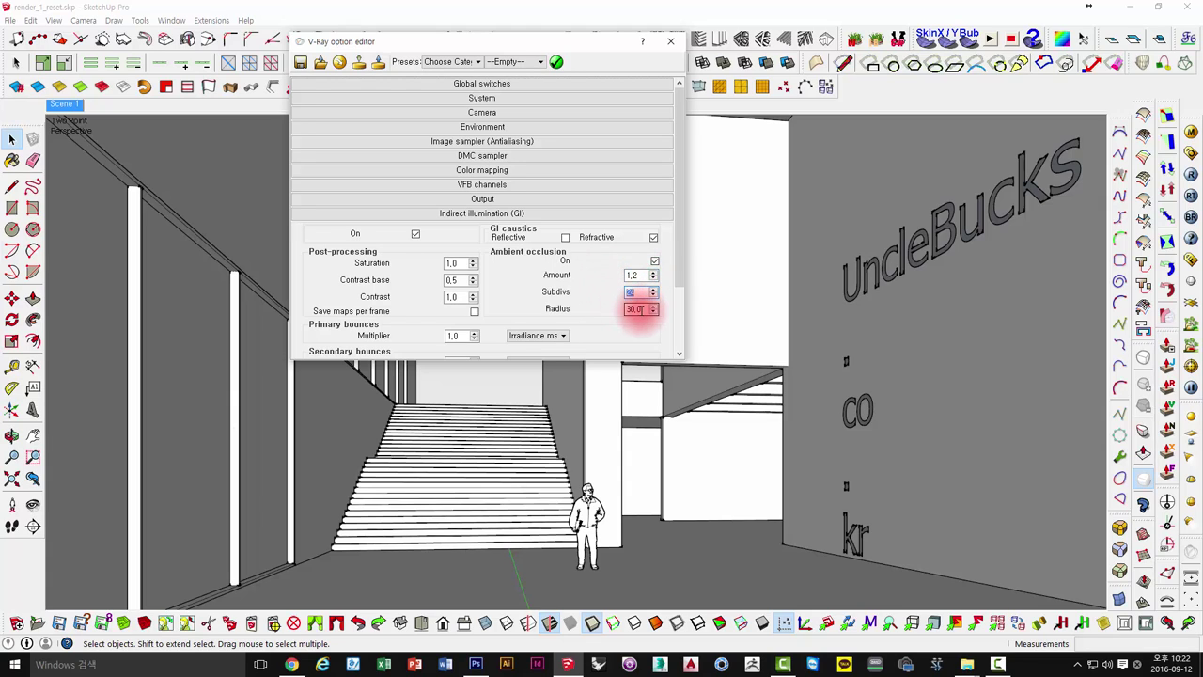
pyautogui.doubleClick(640, 308)
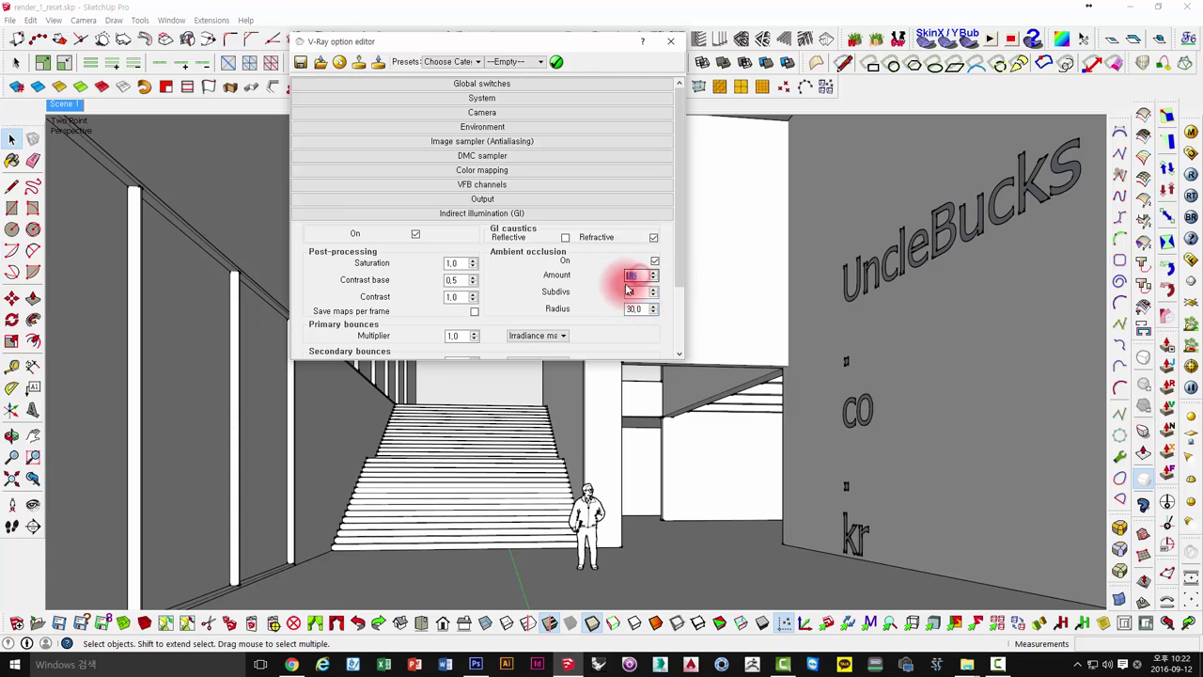
pyautogui.write('1.2')
pyautogui.click(639, 309)
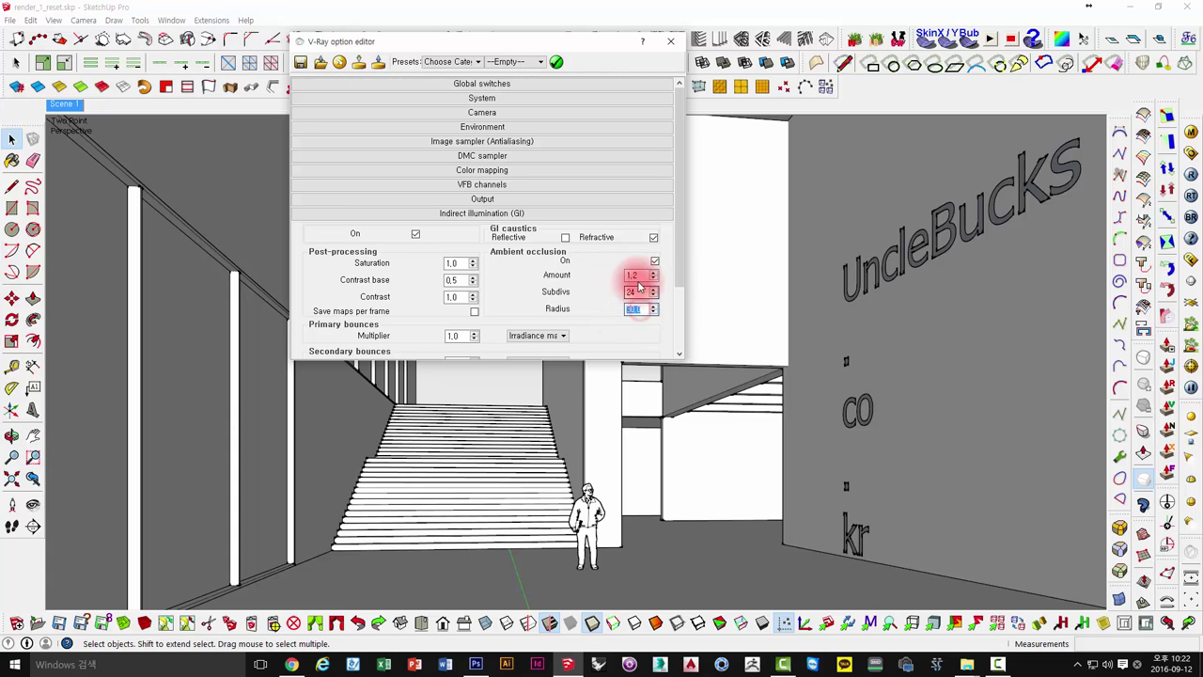
pyautogui.doubleClick(639, 275)
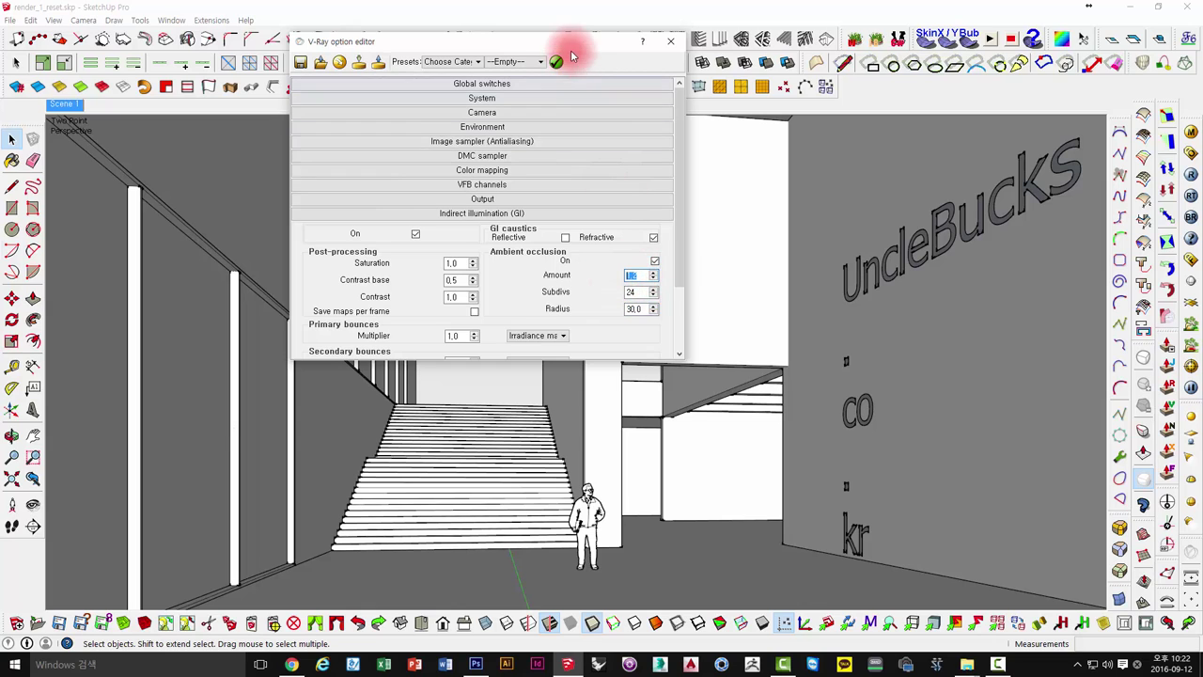
pyautogui.moveTo(568, 41); pyautogui.dragTo(478, 115)
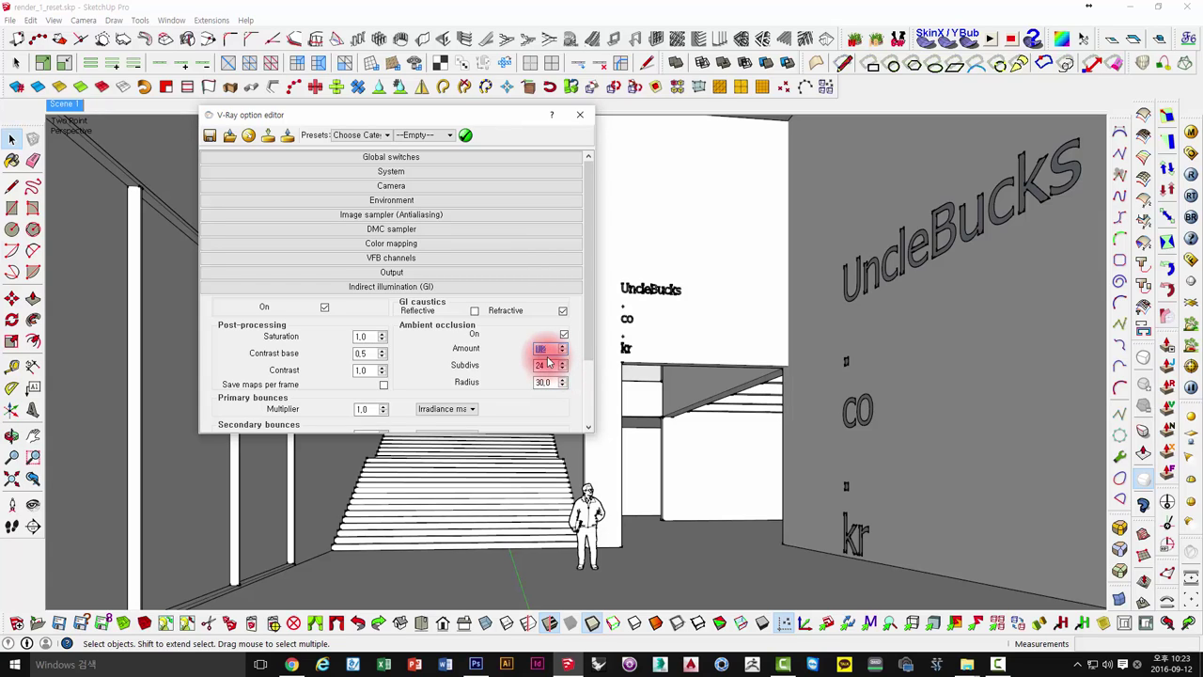
# Set the ambient occlusion amount to 1.2 and collapse the GI rollout.
pyautogui.moveTo(546, 348); pyautogui.dragTo(518, 348)
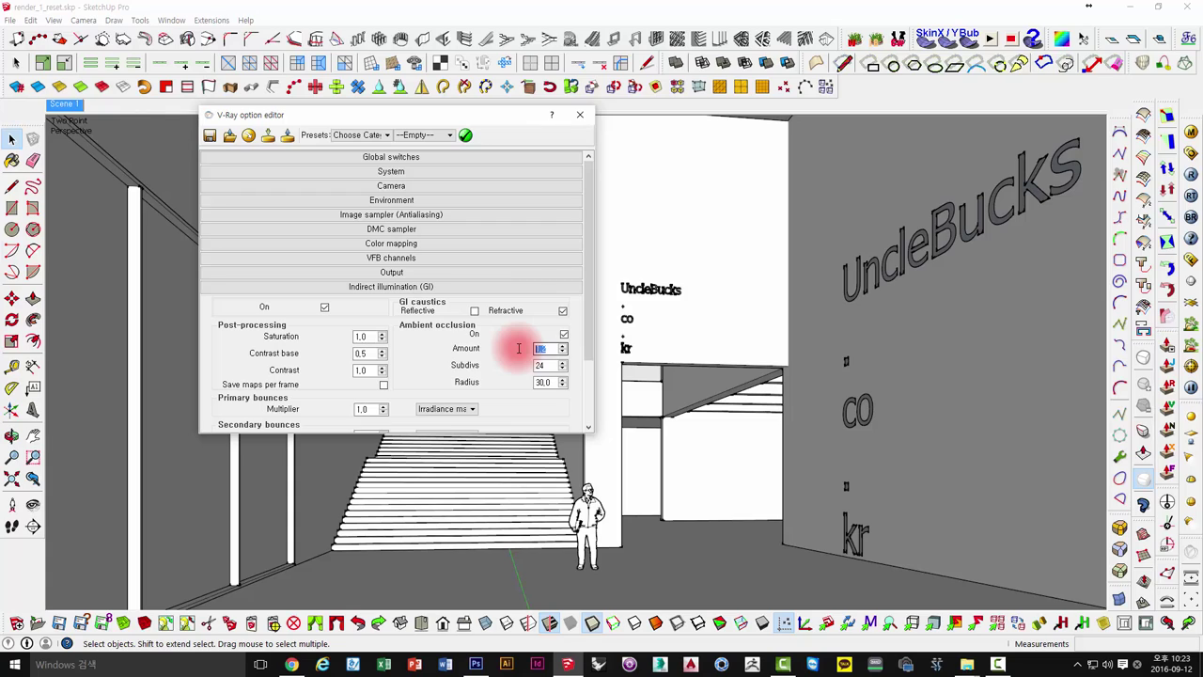
pyautogui.press('BackSpace')
pyautogui.moveTo(546, 349); pyautogui.dragTo(509, 358)
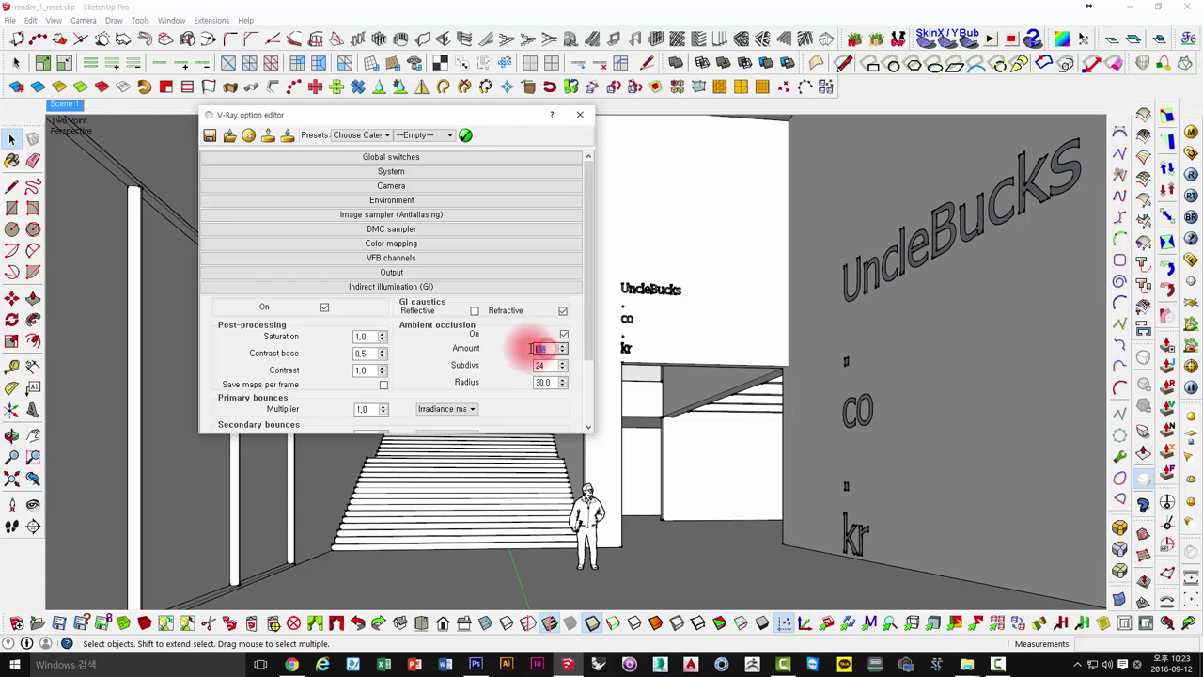
pyautogui.moveTo(532, 348); pyautogui.dragTo(533, 376)
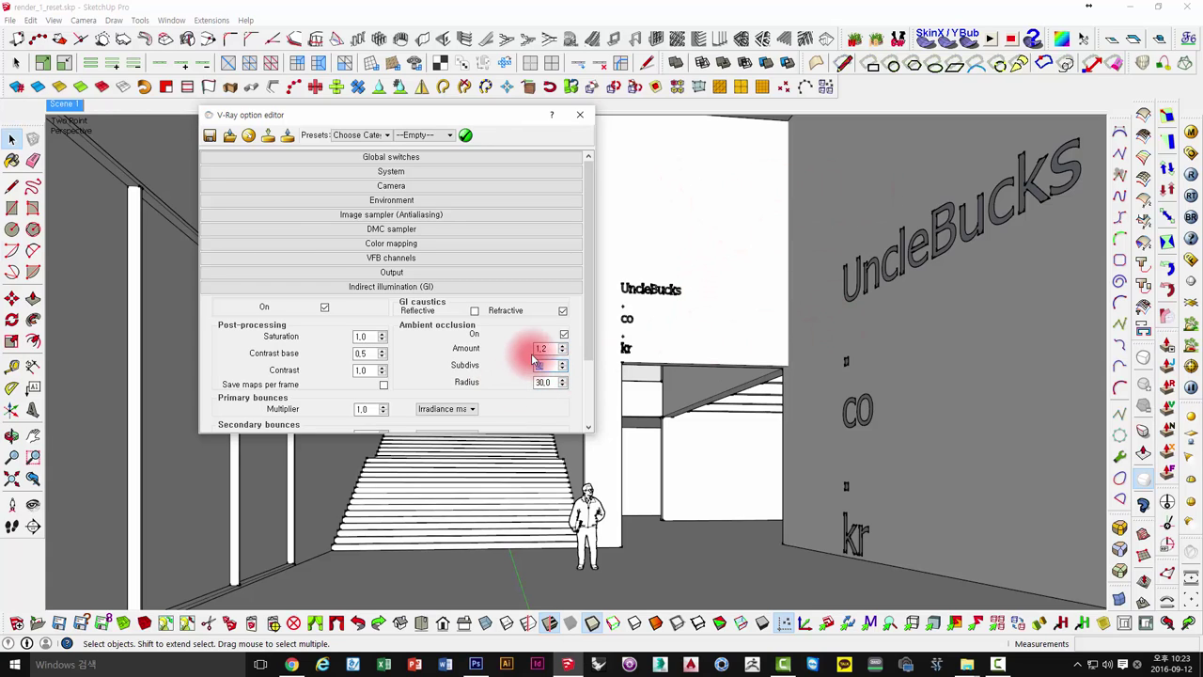
pyautogui.moveTo(549, 348)
pyautogui.mouseDown()
pyautogui.moveTo(524, 349)
pyautogui.moveTo(535, 384)
pyautogui.mouseUp()
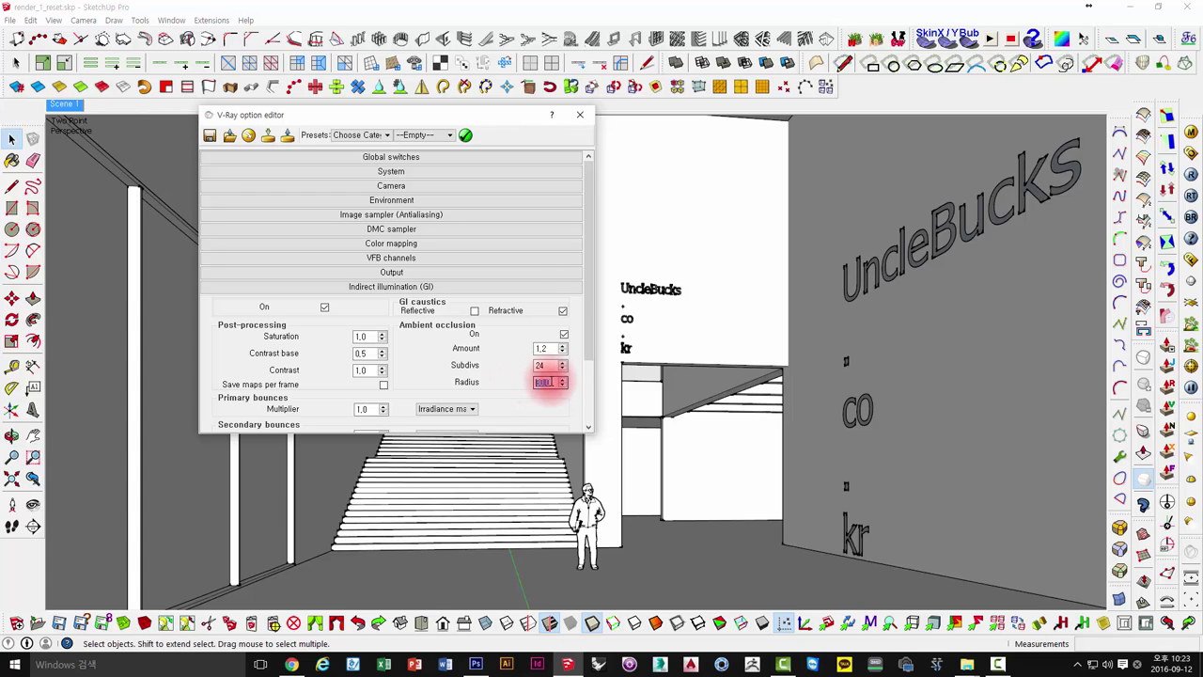
pyautogui.click(550, 381)
pyautogui.click(545, 383)
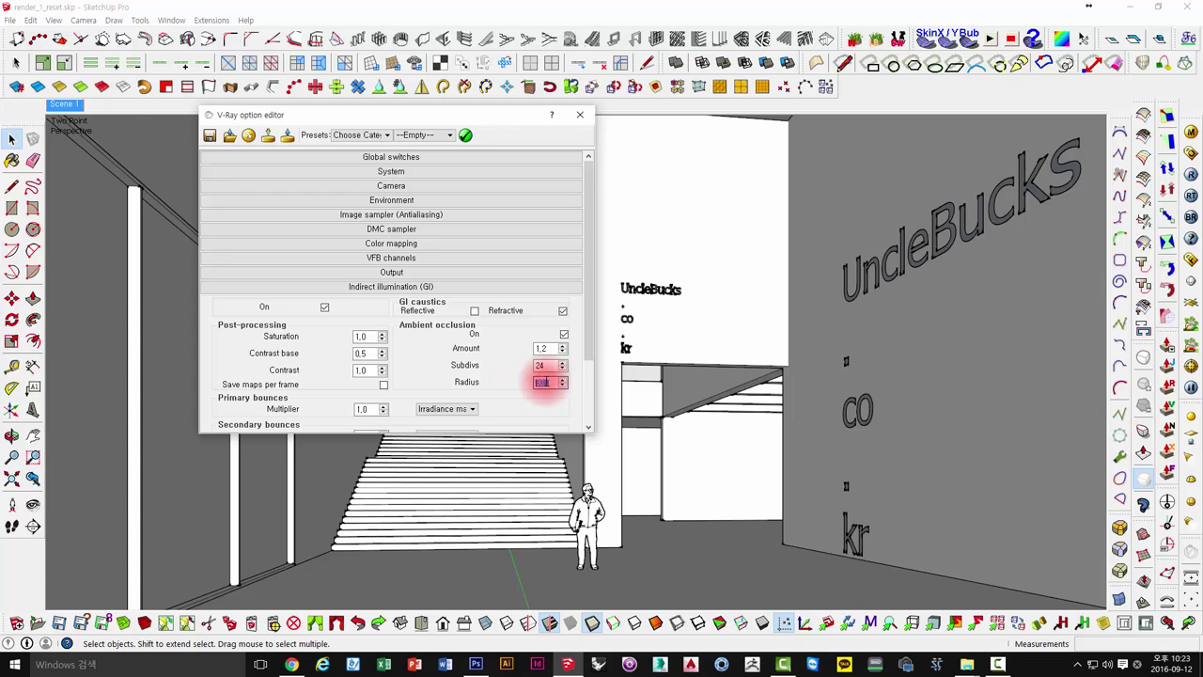
pyautogui.moveTo(549, 381); pyautogui.dragTo(525, 382)
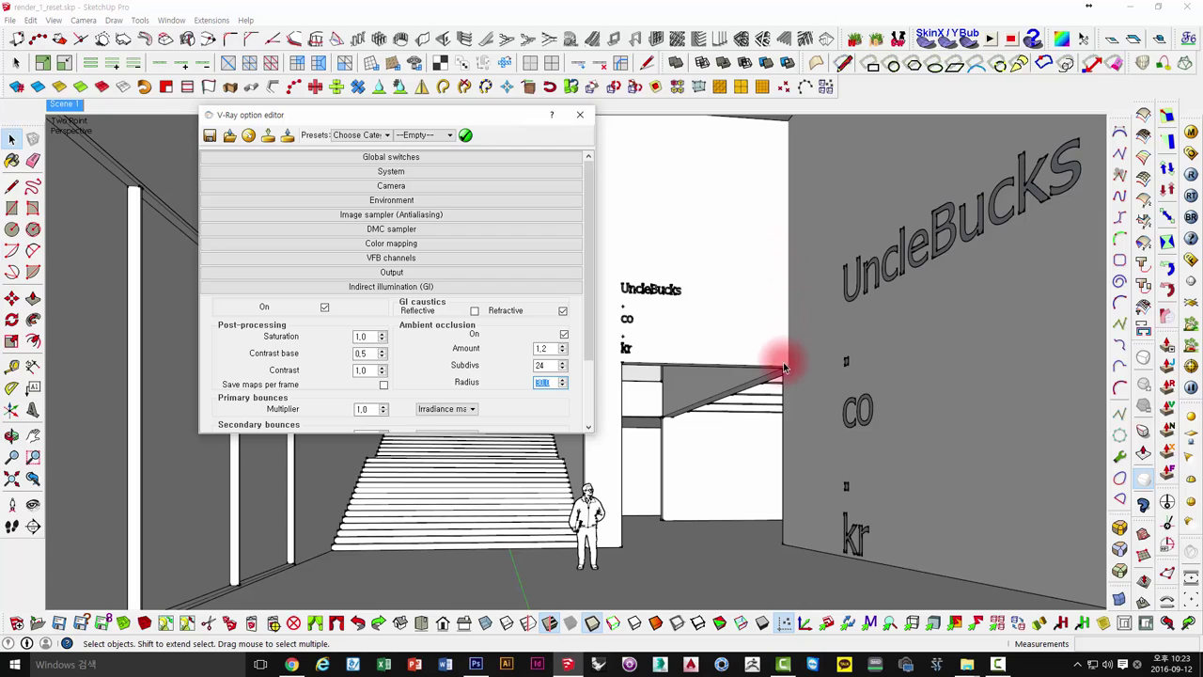
pyautogui.moveTo(552, 382); pyautogui.dragTo(517, 382)
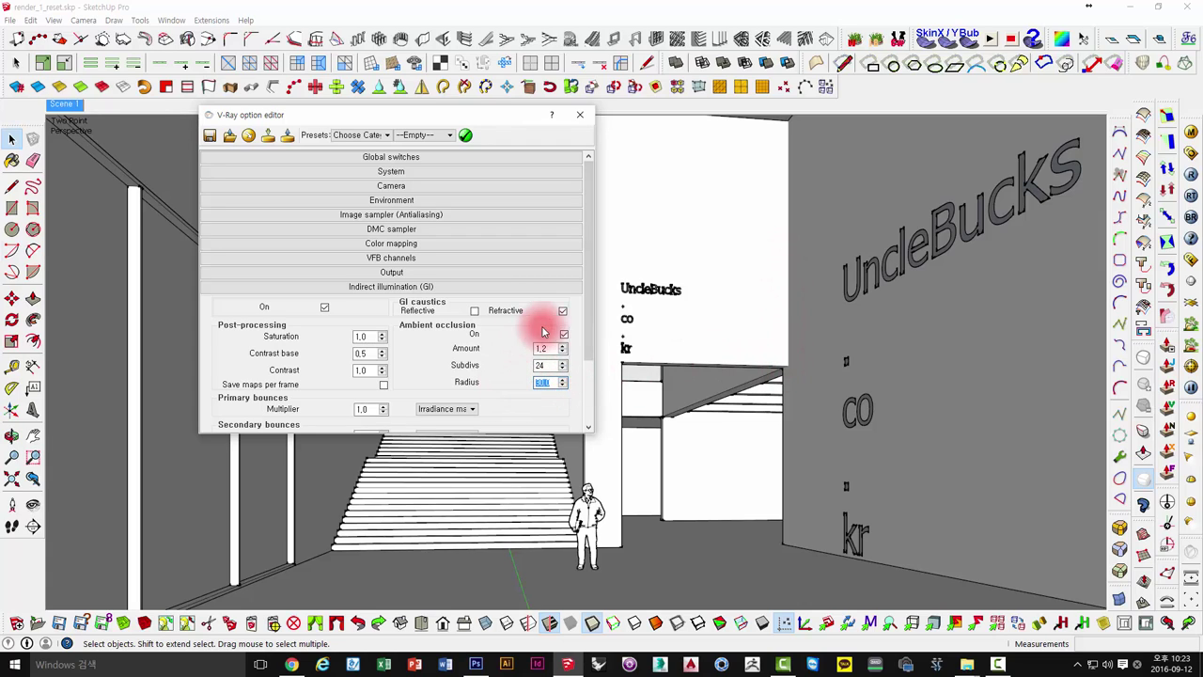
pyautogui.click(406, 288)
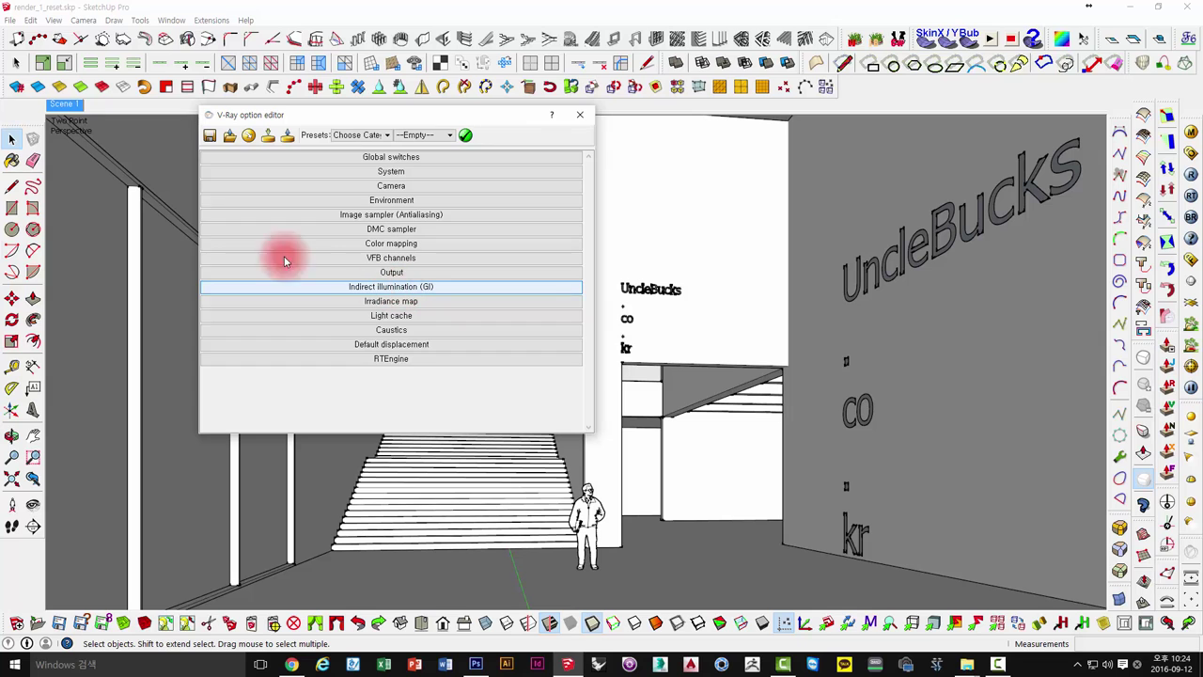
# Run a V-Ray test render, then close the frame buffer, progress window and option editor.
pyautogui.click(1190, 176)
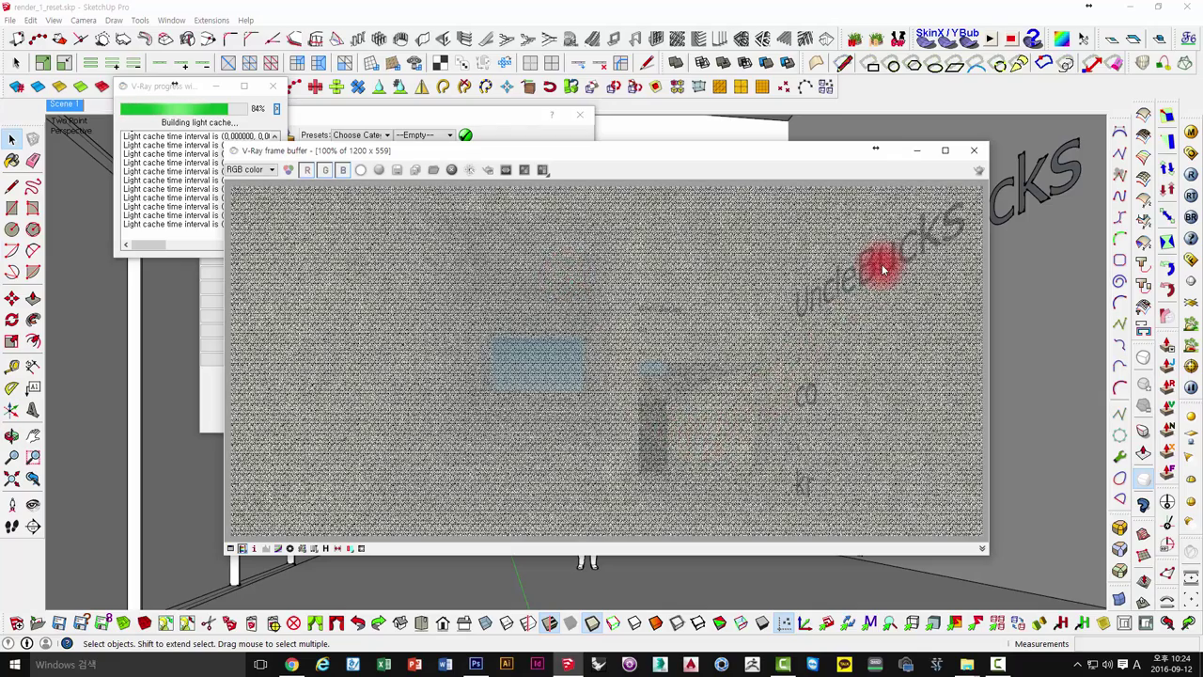
pyautogui.click(977, 153)
pyautogui.click(276, 87)
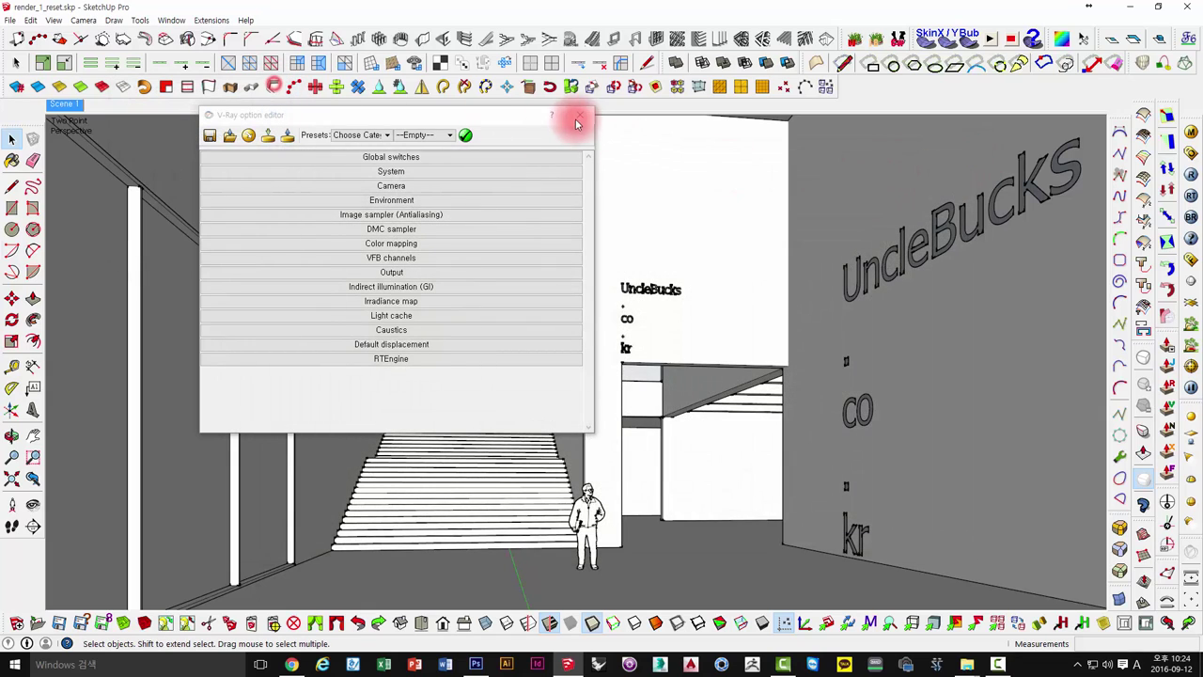
pyautogui.click(583, 117)
# Orbit out to the building's front elevation and select the upper and lower window groups.
pyautogui.moveTo(696, 323); pyautogui.dragTo(711, 384, button='middle')
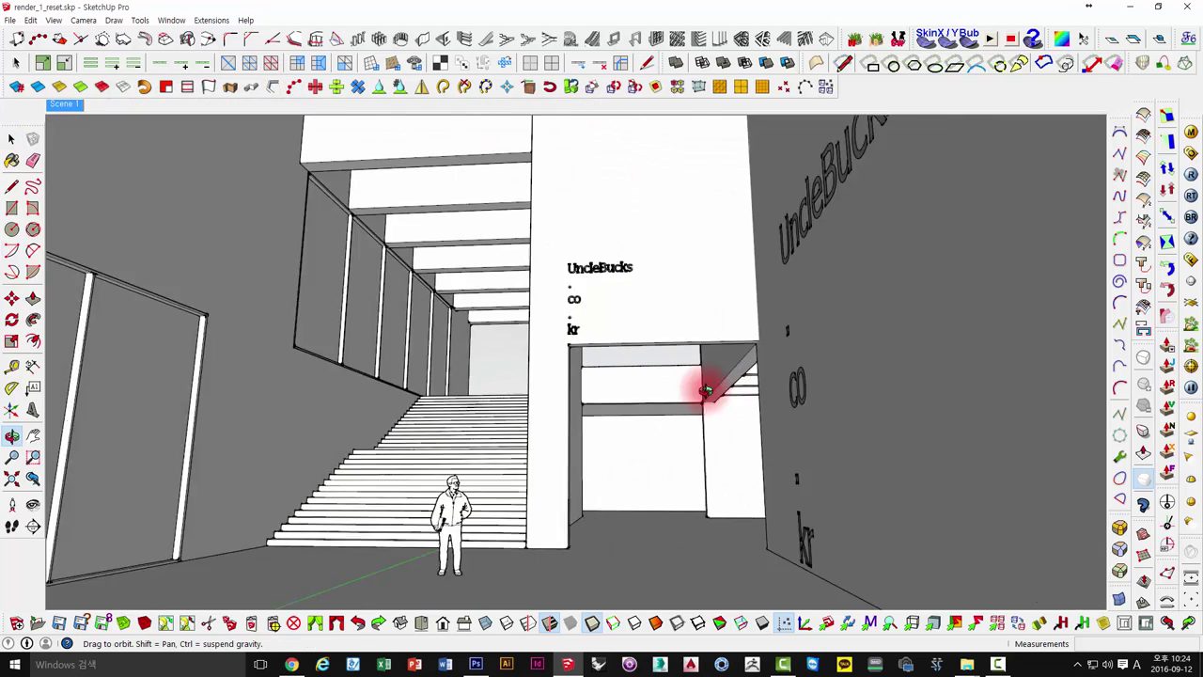
pyautogui.scroll(5, 658, 390)
pyautogui.moveTo(607, 398)
pyautogui.mouseDown(button='middle')
pyautogui.moveTo(965, 346)
pyautogui.moveTo(634, 334)
pyautogui.moveTo(892, 328)
pyautogui.moveTo(854, 363)
pyautogui.moveTo(855, 270)
pyautogui.moveTo(765, 330)
pyautogui.mouseUp(button='middle')
pyautogui.scroll(-2, 965, 340)
pyautogui.scroll(-3, 892, 328)
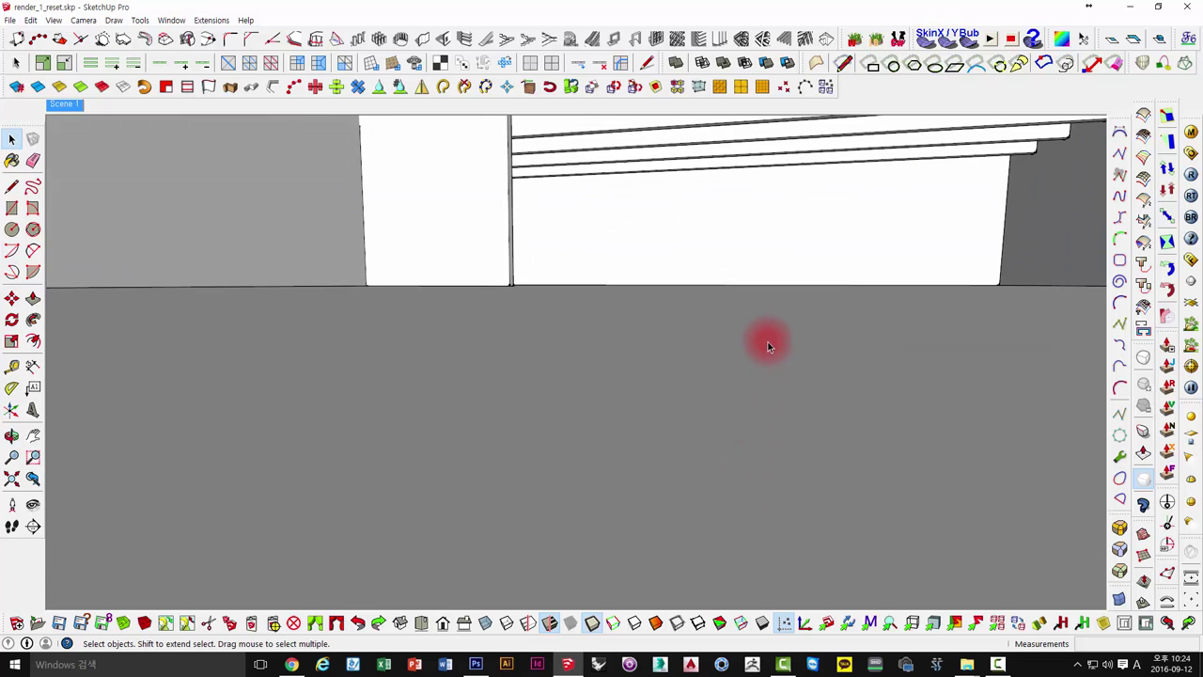
pyautogui.scroll(-5, 768, 344)
pyautogui.scroll(-5, 560, 342)
pyautogui.scroll(-3, 432, 349)
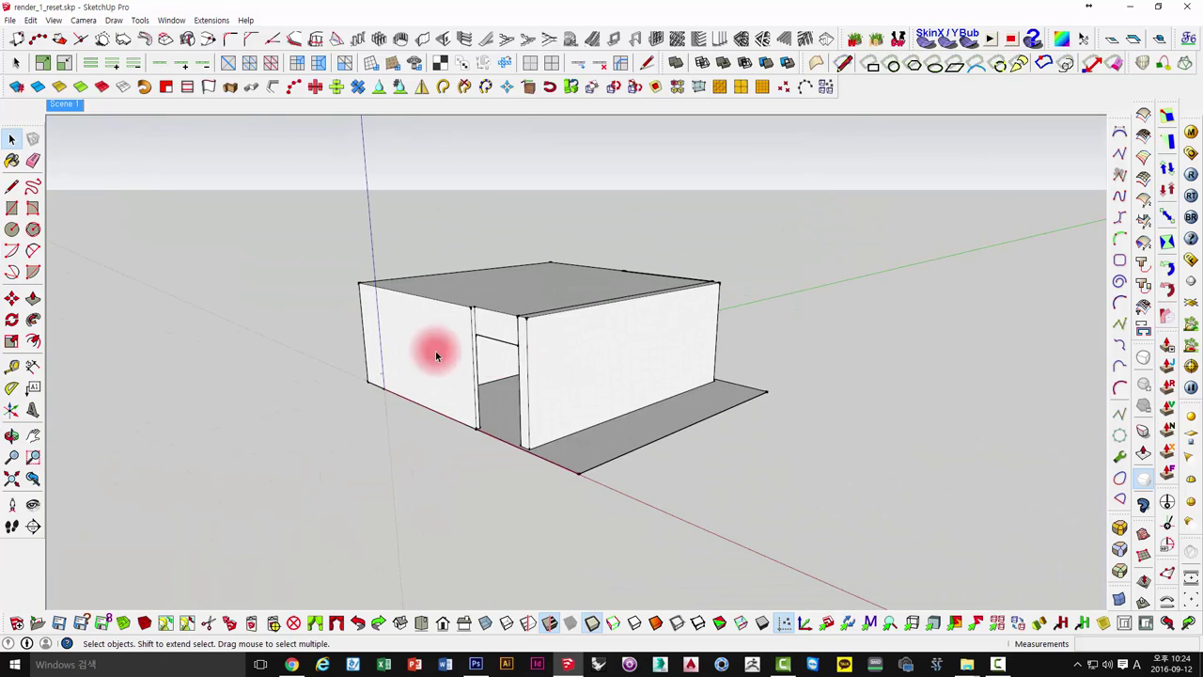
pyautogui.moveTo(432, 349); pyautogui.dragTo(728, 309, button='middle')
pyautogui.scroll(3, 435, 372)
pyautogui.moveTo(407, 343)
pyautogui.mouseDown(button='middle')
pyautogui.moveTo(709, 349)
pyautogui.moveTo(528, 346)
pyautogui.mouseUp(button='middle')
pyautogui.click(410, 329)
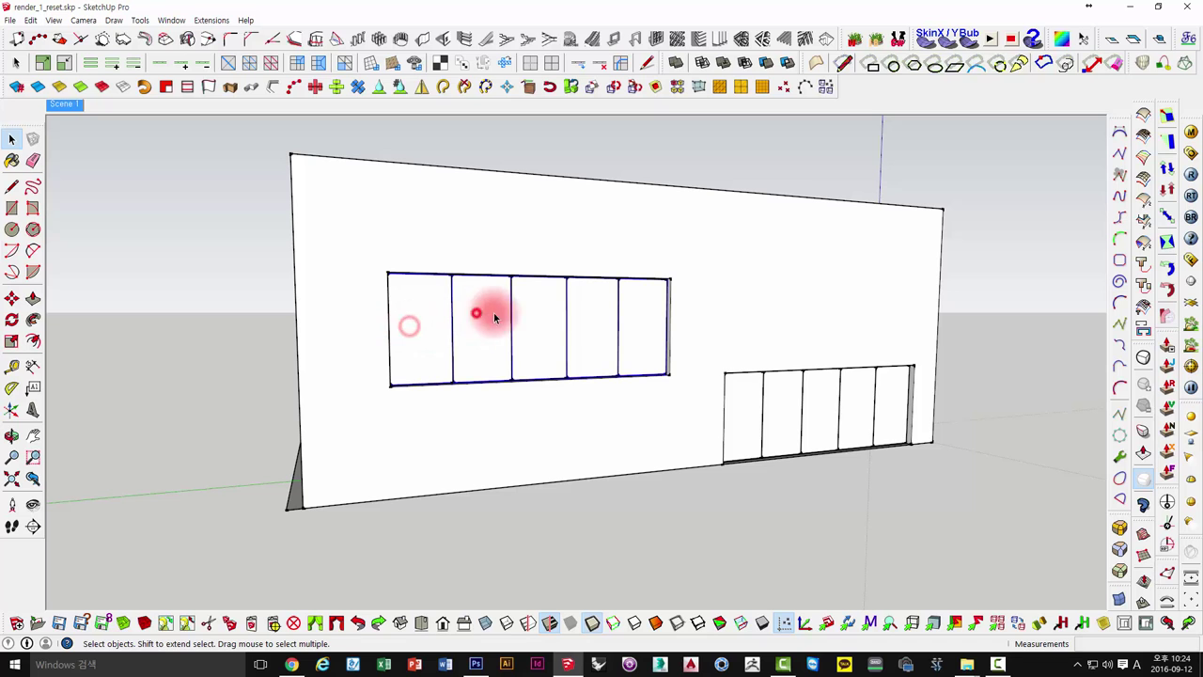
pyautogui.click(759, 404)
# Inspect the window wall from the corner and through the opening, then switch to Photoshop.
pyautogui.moveTo(848, 406)
pyautogui.mouseDown(button='middle')
pyautogui.moveTo(542, 476)
pyautogui.moveTo(577, 395)
pyautogui.moveTo(422, 373)
pyautogui.moveTo(899, 362)
pyautogui.moveTo(422, 414)
pyautogui.moveTo(438, 376)
pyautogui.mouseUp(button='middle')
pyautogui.scroll(5, 422, 373)
pyautogui.scroll(-3, 422, 413)
pyautogui.scroll(5, 357, 344)
pyautogui.moveTo(357, 344)
pyautogui.mouseDown(button='middle')
pyautogui.moveTo(48, 385)
pyautogui.moveTo(521, 379)
pyautogui.moveTo(496, 397)
pyautogui.moveTo(692, 429)
pyautogui.mouseUp(button='middle')
pyautogui.scroll(-5, 496, 381)
pyautogui.moveTo(496, 381)
pyautogui.mouseDown(button='middle')
pyautogui.moveTo(593, 381)
pyautogui.moveTo(867, 332)
pyautogui.moveTo(806, 317)
pyautogui.moveTo(816, 326)
pyautogui.moveTo(691, 348)
pyautogui.mouseUp(button='middle')
pyautogui.scroll(5, 689, 350)
pyautogui.scroll(3, 538, 391)
pyautogui.scroll(2, 538, 391)
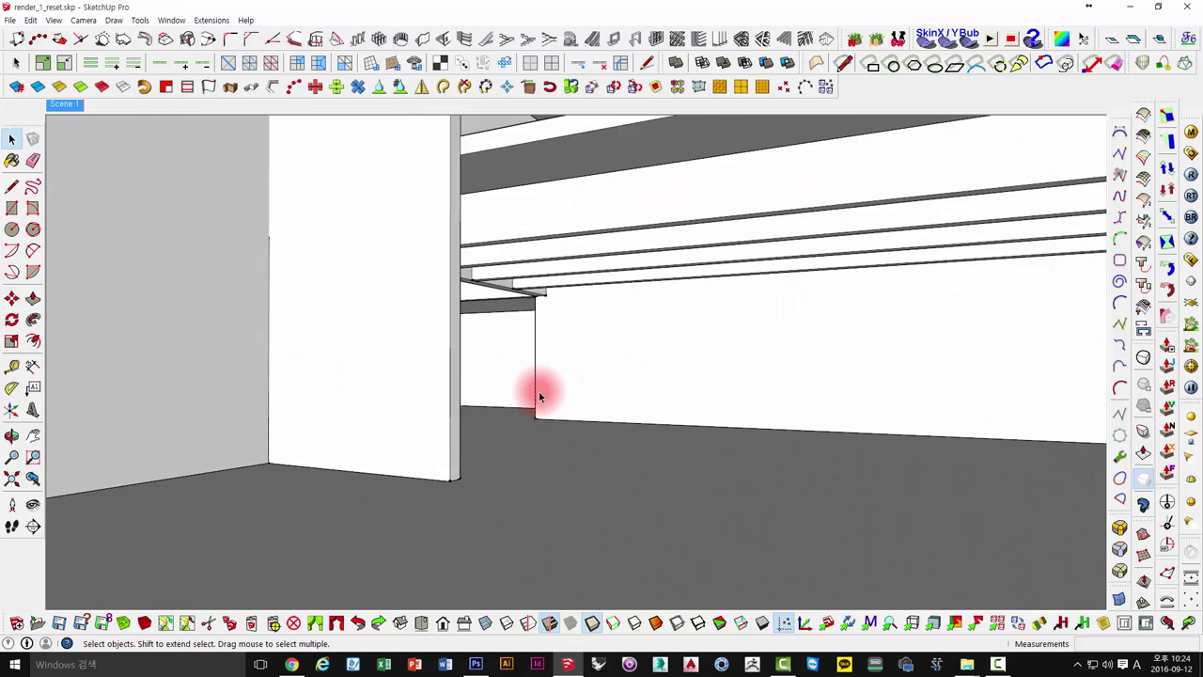
pyautogui.scroll(-2, 539, 390)
pyautogui.scroll(-2, 537, 382)
pyautogui.scroll(-3, 538, 380)
pyautogui.moveTo(507, 358)
pyautogui.mouseDown(button='middle')
pyautogui.moveTo(911, 377)
pyautogui.moveTo(370, 349)
pyautogui.moveTo(537, 341)
pyautogui.mouseUp(button='middle')
pyautogui.scroll(2, 536, 341)
pyautogui.scroll(3, 471, 303)
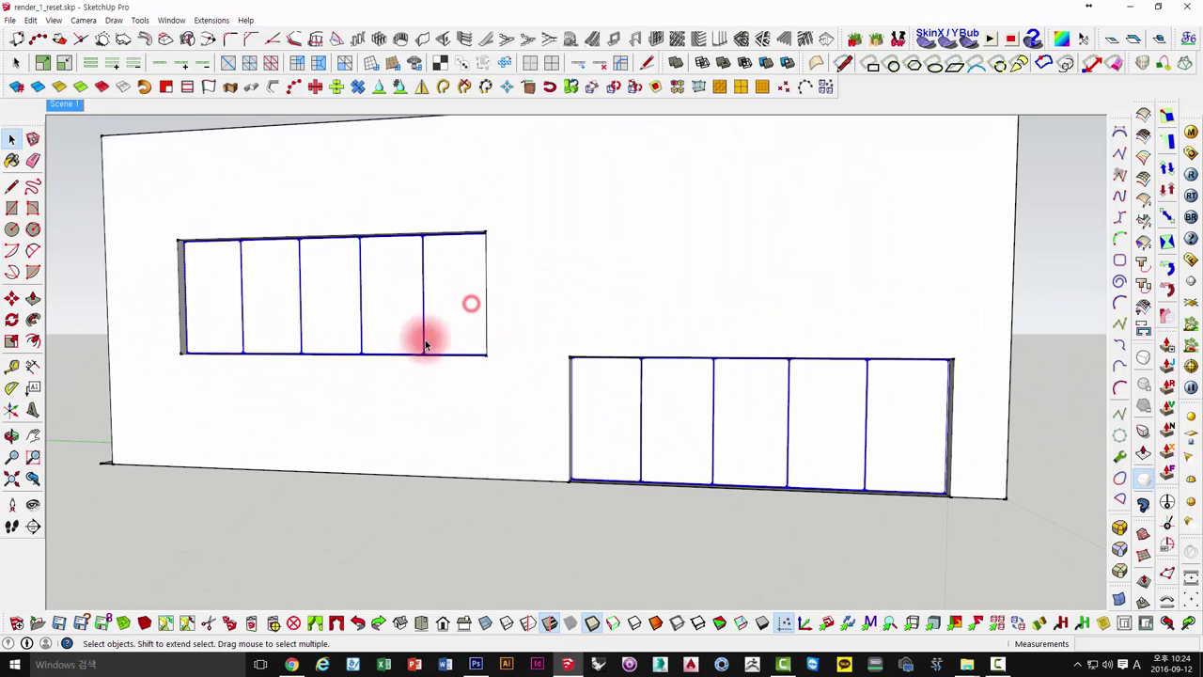
pyautogui.moveTo(425, 344)
pyautogui.mouseDown(button='middle')
pyautogui.moveTo(738, 341)
pyautogui.moveTo(679, 362)
pyautogui.mouseUp(button='middle')
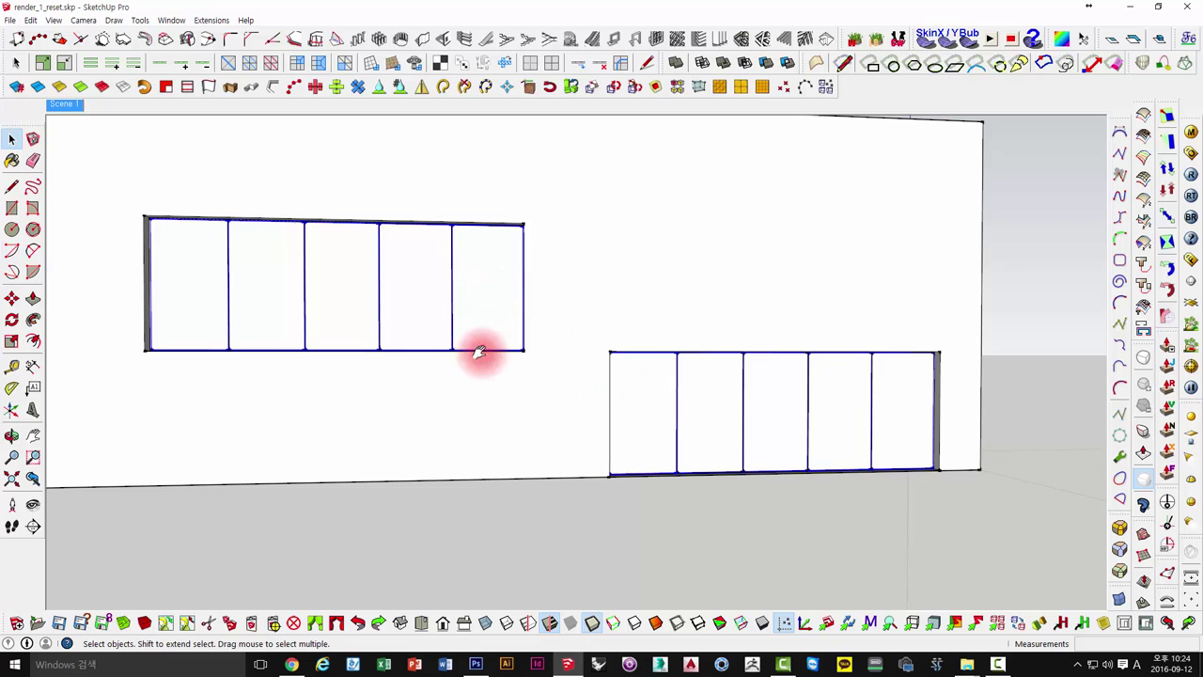
pyautogui.moveTo(479, 352); pyautogui.dragTo(644, 394, button='middle')
pyautogui.scroll(3, 563, 250)
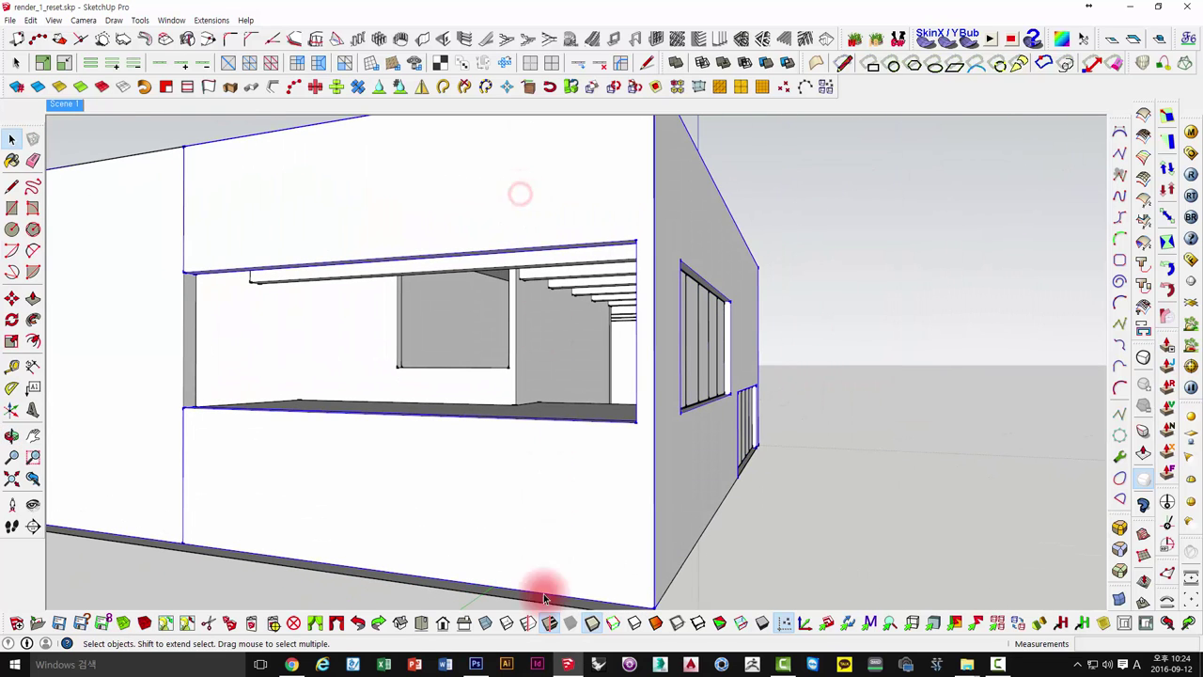
pyautogui.click(476, 664)
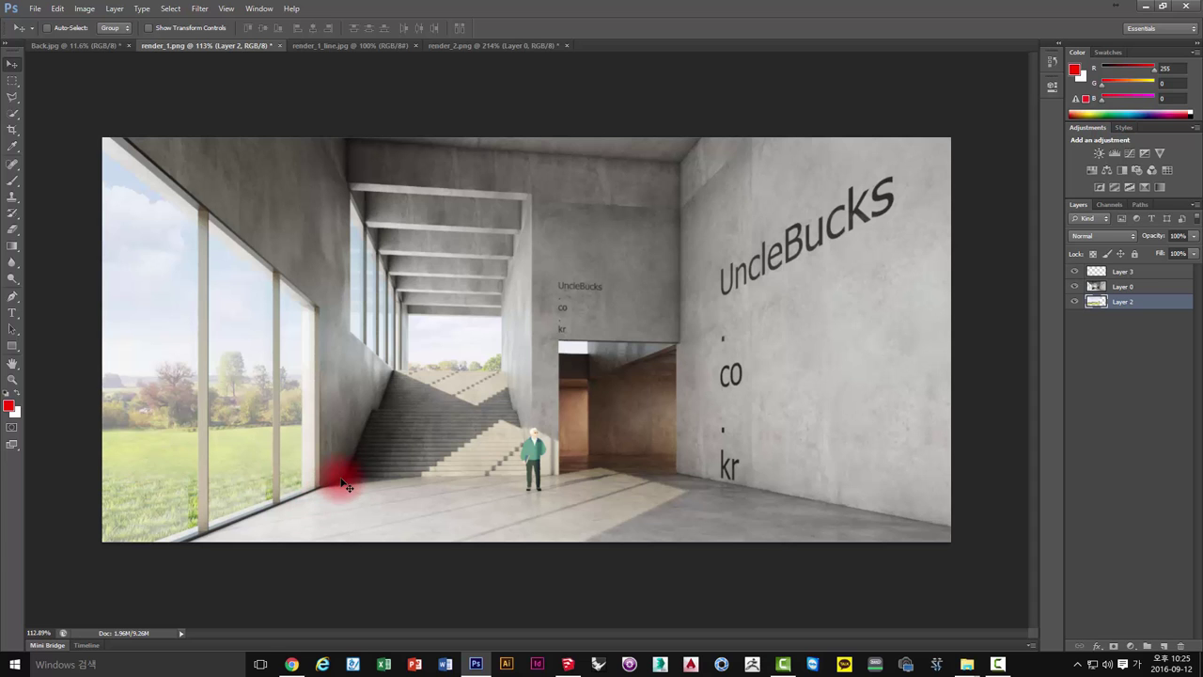
# Return to SketchUp, zoom to the front wall, and select the lower storefront window.
pyautogui.click(567, 671)
pyautogui.moveTo(844, 279)
pyautogui.mouseDown(button='middle')
pyautogui.moveTo(537, 423)
pyautogui.moveTo(360, 402)
pyautogui.moveTo(586, 397)
pyautogui.moveTo(572, 493)
pyautogui.mouseUp(button='middle')
pyautogui.scroll(3, 570, 487)
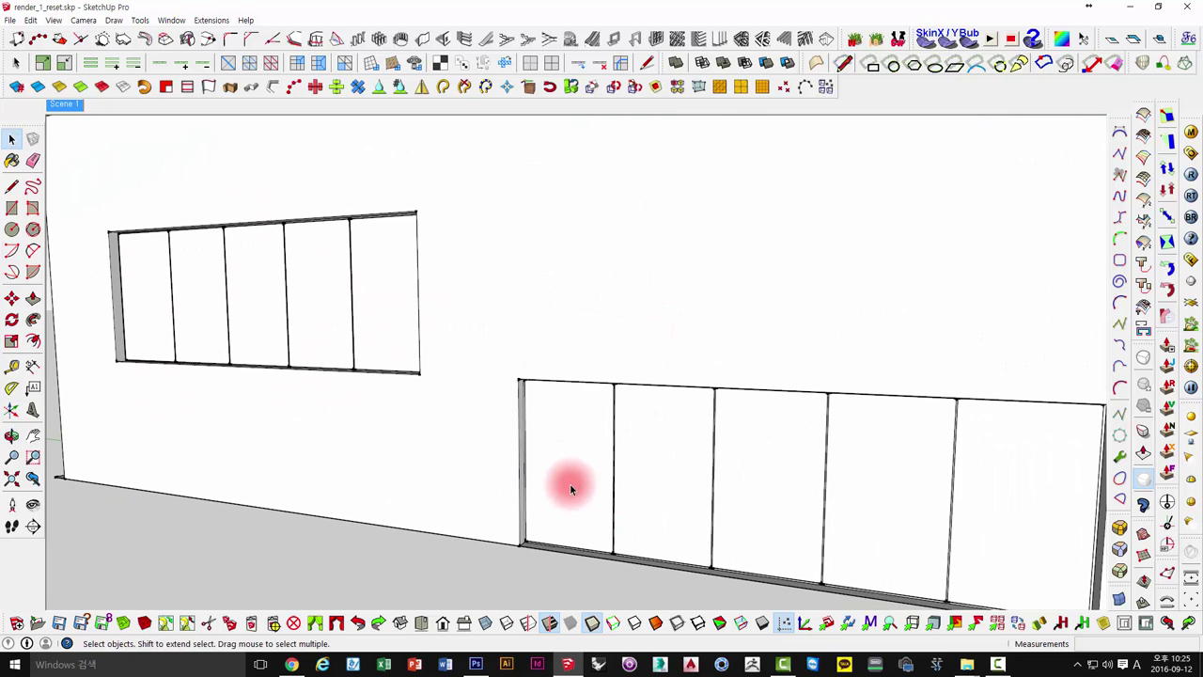
pyautogui.click(565, 404)
# Create Material1 in the Materials panel with a pale cyan colour and opacity 5.
pyautogui.moveTo(614, 444); pyautogui.dragTo(622, 398, button='middle')
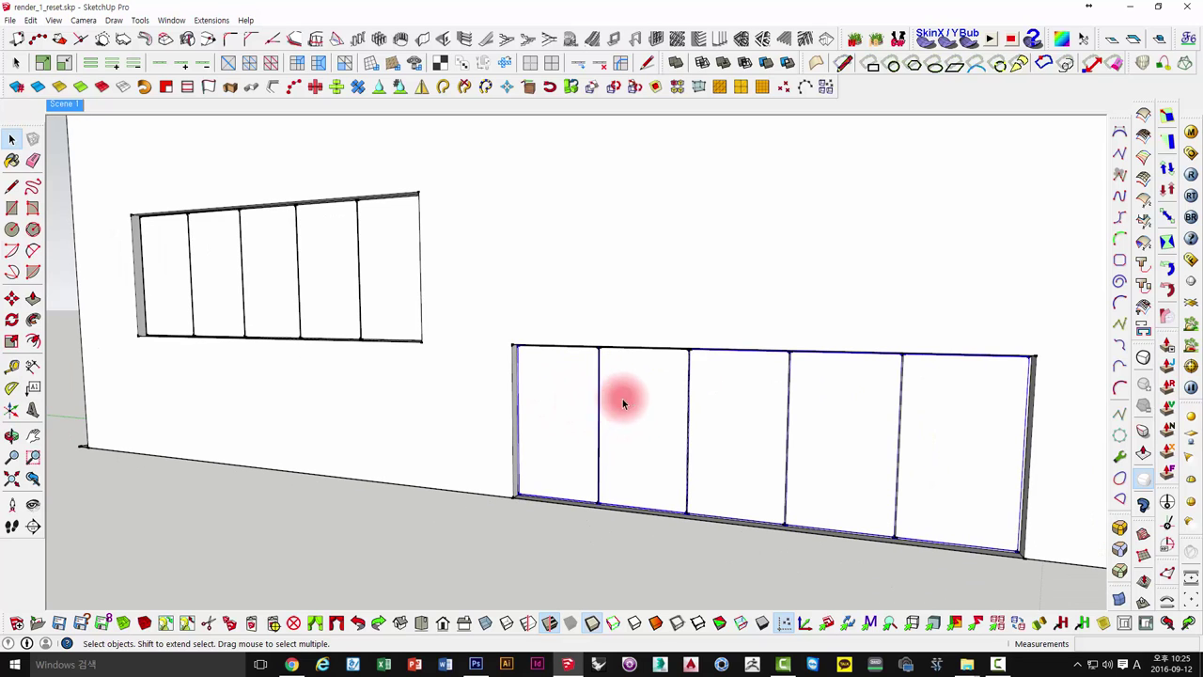
pyautogui.click(171, 20)
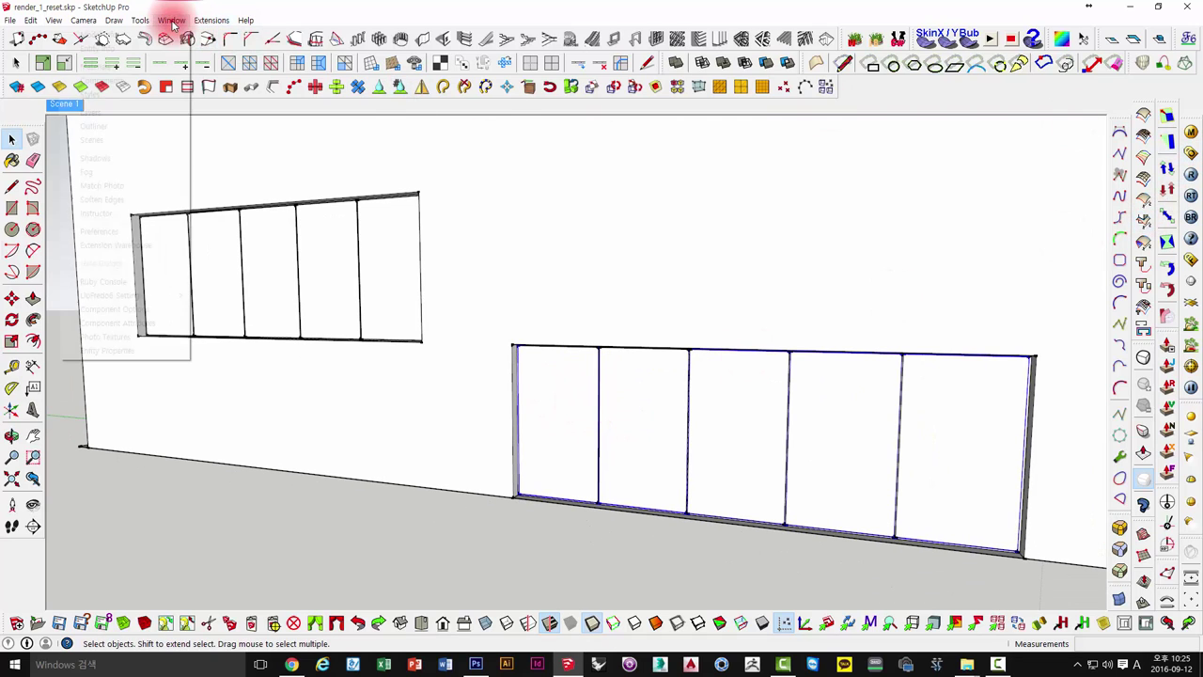
pyautogui.click(122, 61)
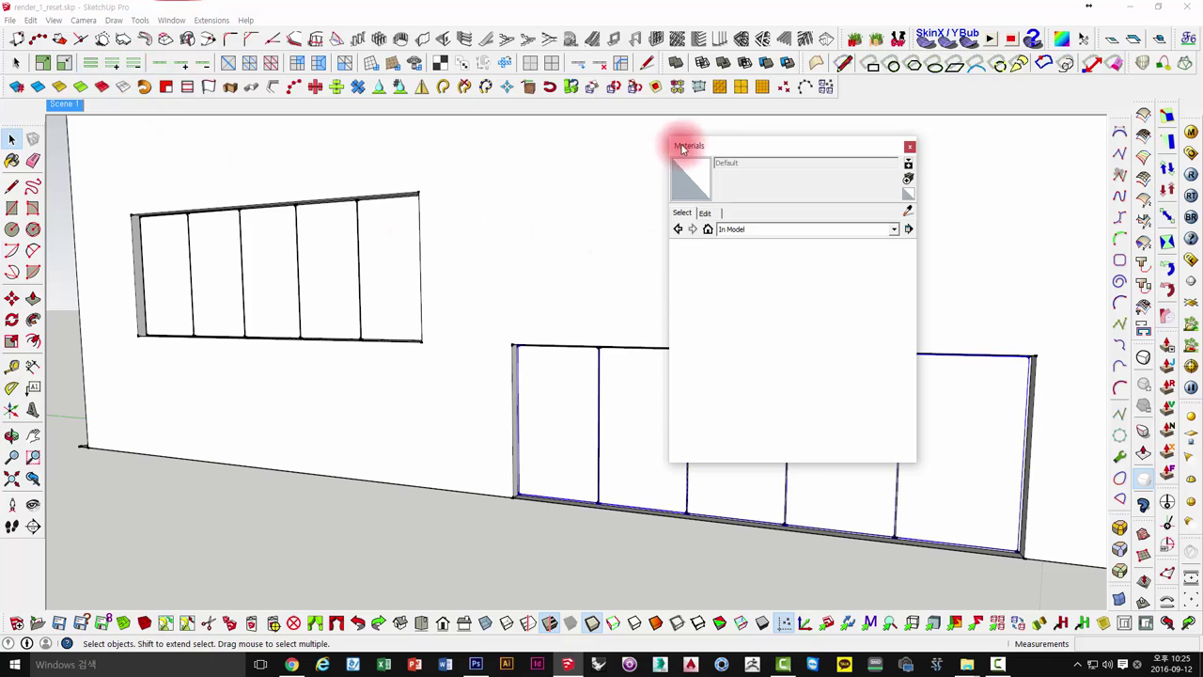
pyautogui.moveTo(679, 148); pyautogui.dragTo(188, 160)
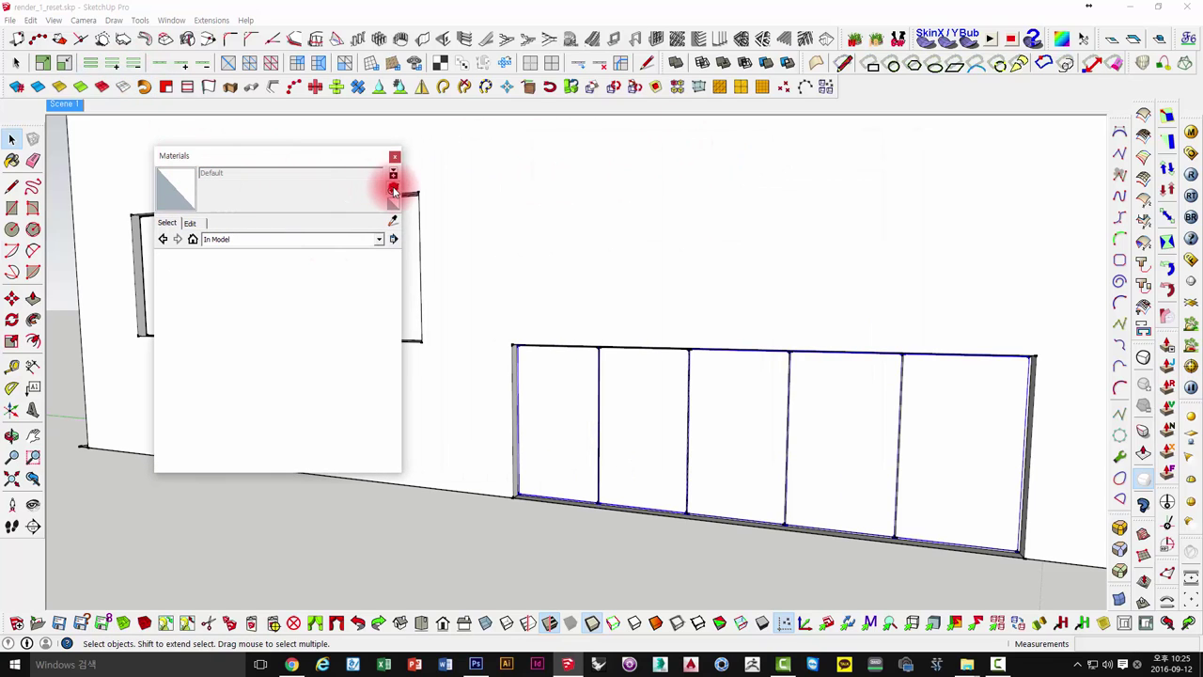
pyautogui.click(392, 191)
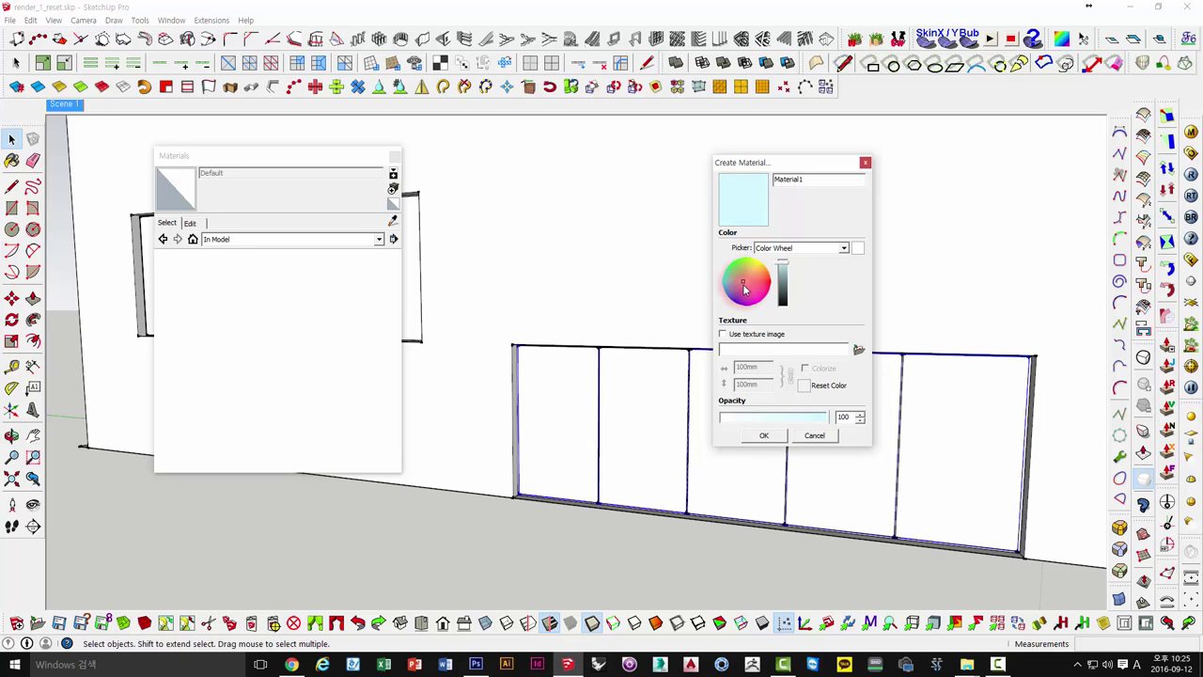
pyautogui.doubleClick(845, 416)
pyautogui.write('5')
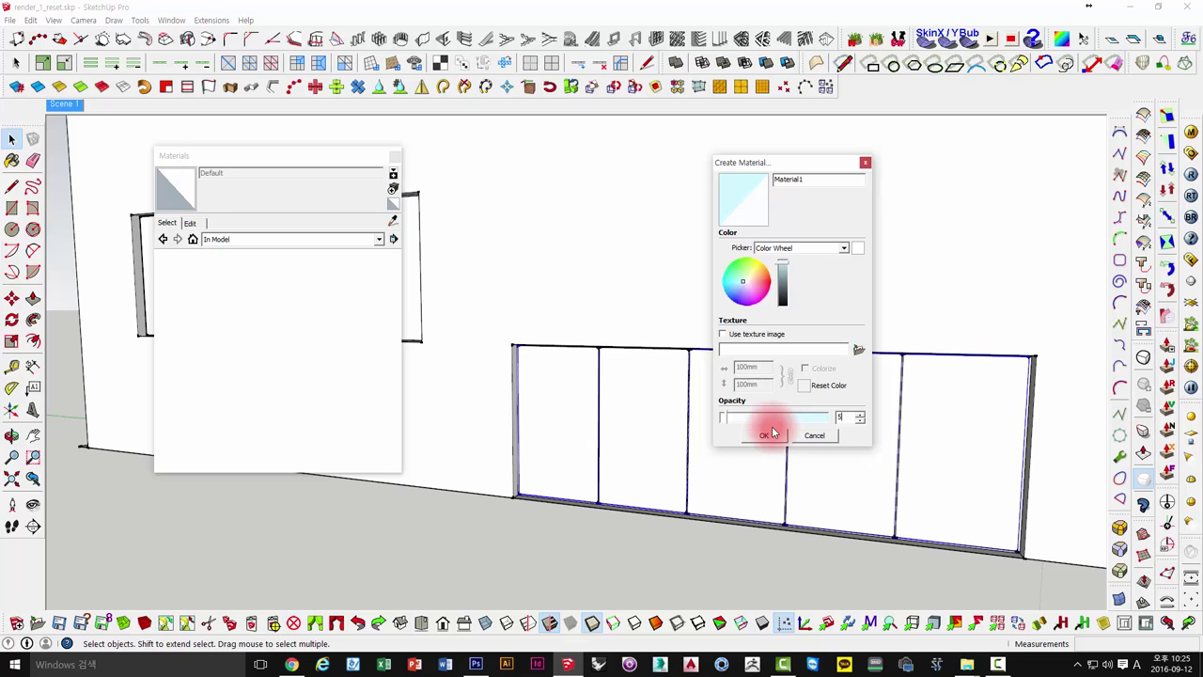
pyautogui.moveTo(772, 432); pyautogui.dragTo(749, 290)
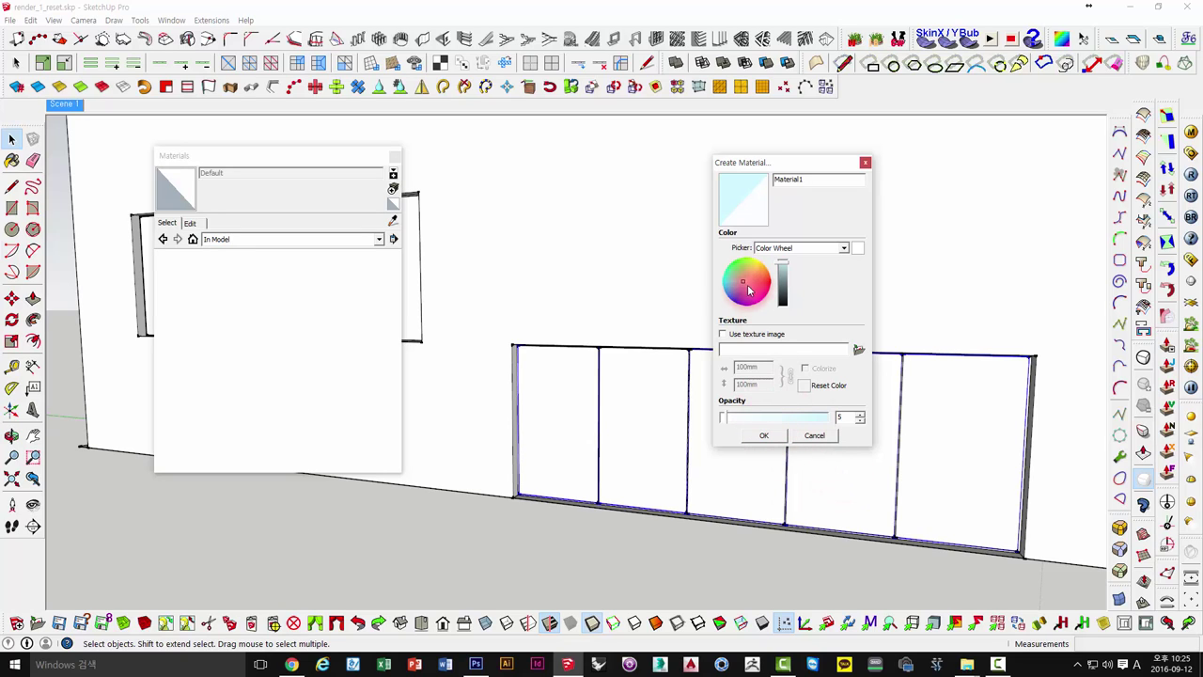
pyautogui.click(840, 417)
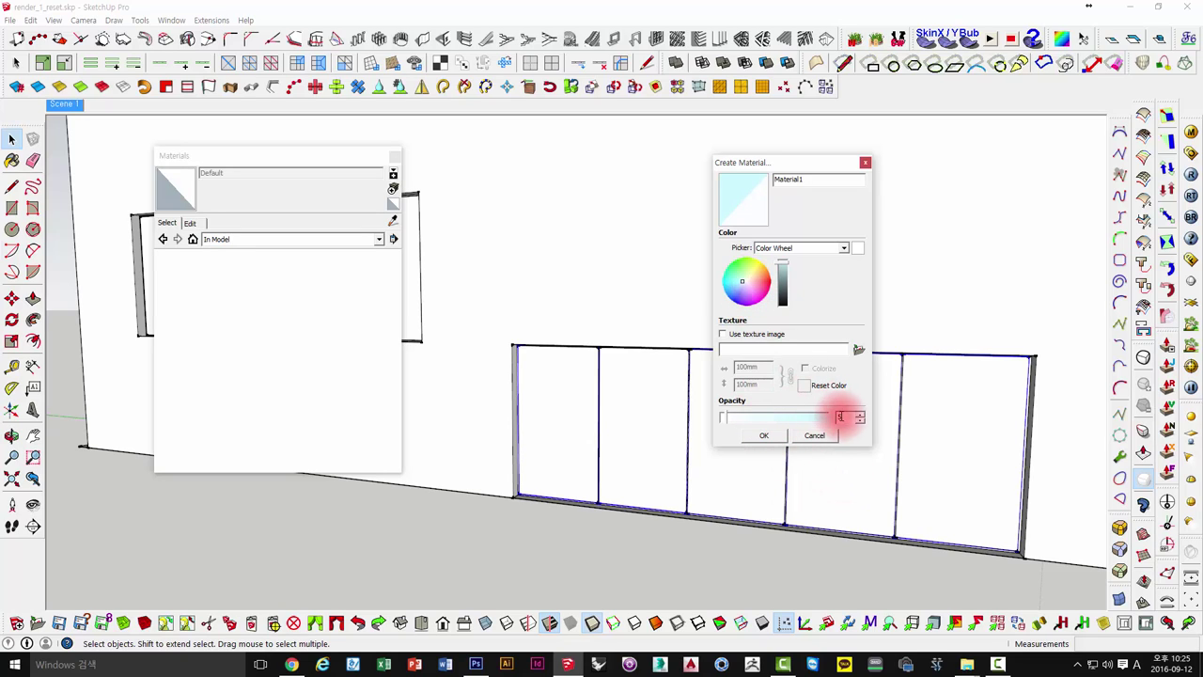
pyautogui.click(766, 436)
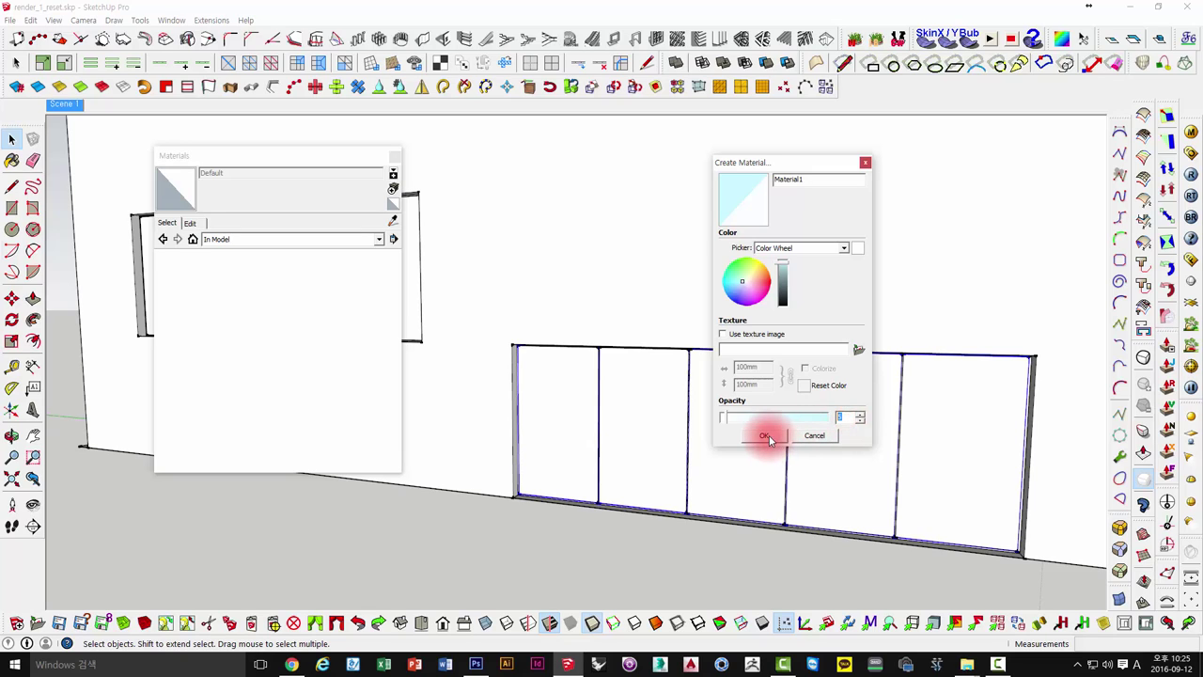
pyautogui.click(162, 261)
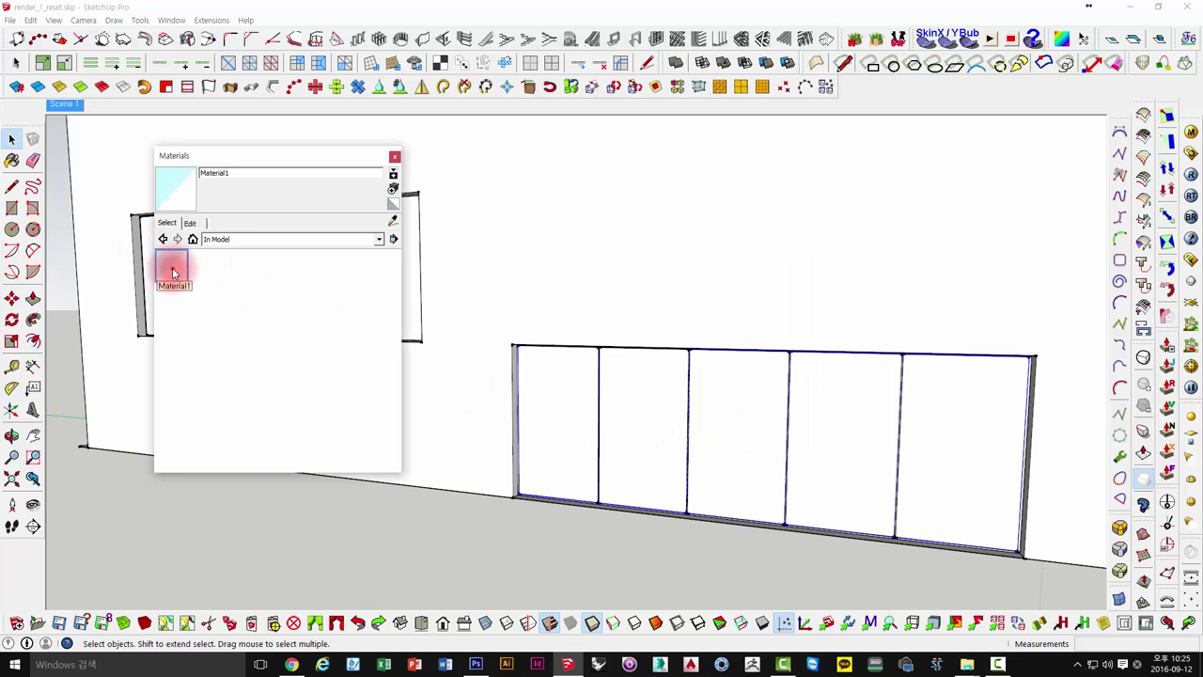
# Paint the upper window and storefront panes with the Material1 glass.
pyautogui.click(949, 428)
pyautogui.moveTo(515, 376)
pyautogui.mouseDown(button='middle')
pyautogui.moveTo(873, 491)
pyautogui.moveTo(663, 347)
pyautogui.mouseUp(button='middle')
pyautogui.moveTo(822, 526)
pyautogui.mouseDown(button='middle')
pyautogui.moveTo(708, 493)
pyautogui.moveTo(536, 229)
pyautogui.mouseUp(button='middle')
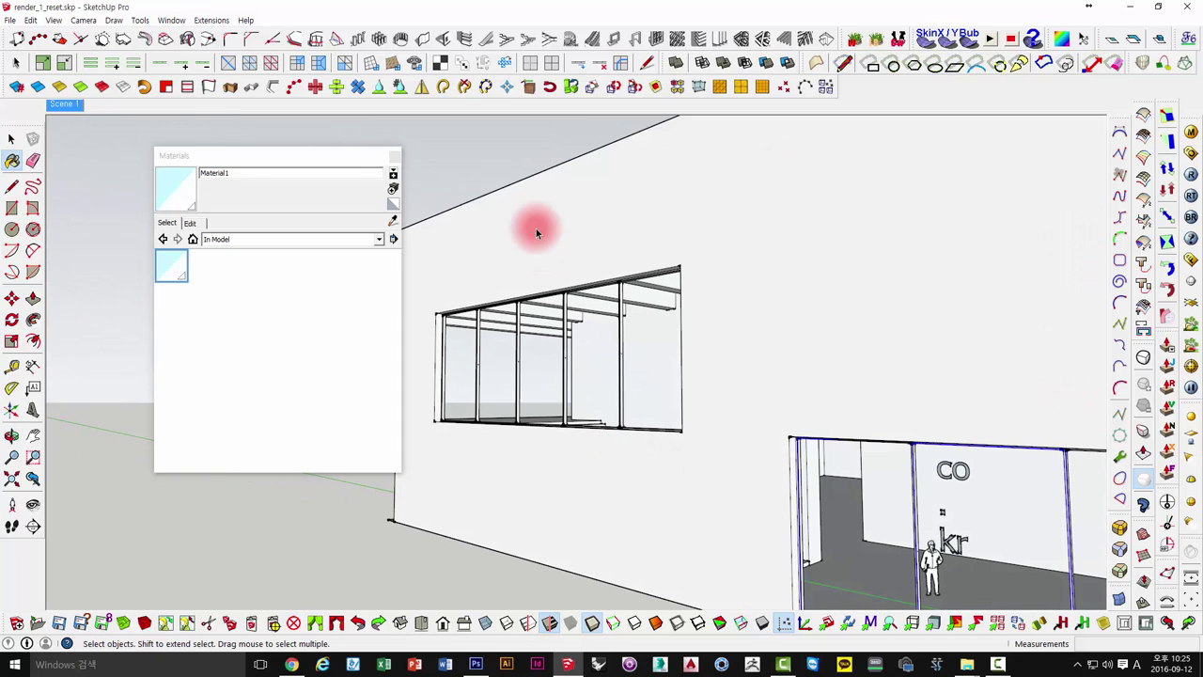
pyautogui.click(622, 374)
pyautogui.click(855, 477)
pyautogui.moveTo(671, 383)
pyautogui.mouseDown(button='middle')
pyautogui.moveTo(855, 477)
pyautogui.moveTo(880, 451)
pyautogui.moveTo(720, 398)
pyautogui.moveTo(755, 379)
pyautogui.moveTo(714, 400)
pyautogui.moveTo(775, 393)
pyautogui.mouseUp(button='middle')
# Orbit around the side wall and stair corner to check the glass, then switch to Photoshop.
pyautogui.moveTo(872, 314)
pyautogui.mouseDown(button='middle')
pyautogui.moveTo(577, 309)
pyautogui.moveTo(663, 376)
pyautogui.moveTo(730, 370)
pyautogui.moveTo(733, 492)
pyautogui.moveTo(843, 343)
pyautogui.moveTo(777, 324)
pyautogui.mouseUp(button='middle')
pyautogui.scroll(3, 850, 352)
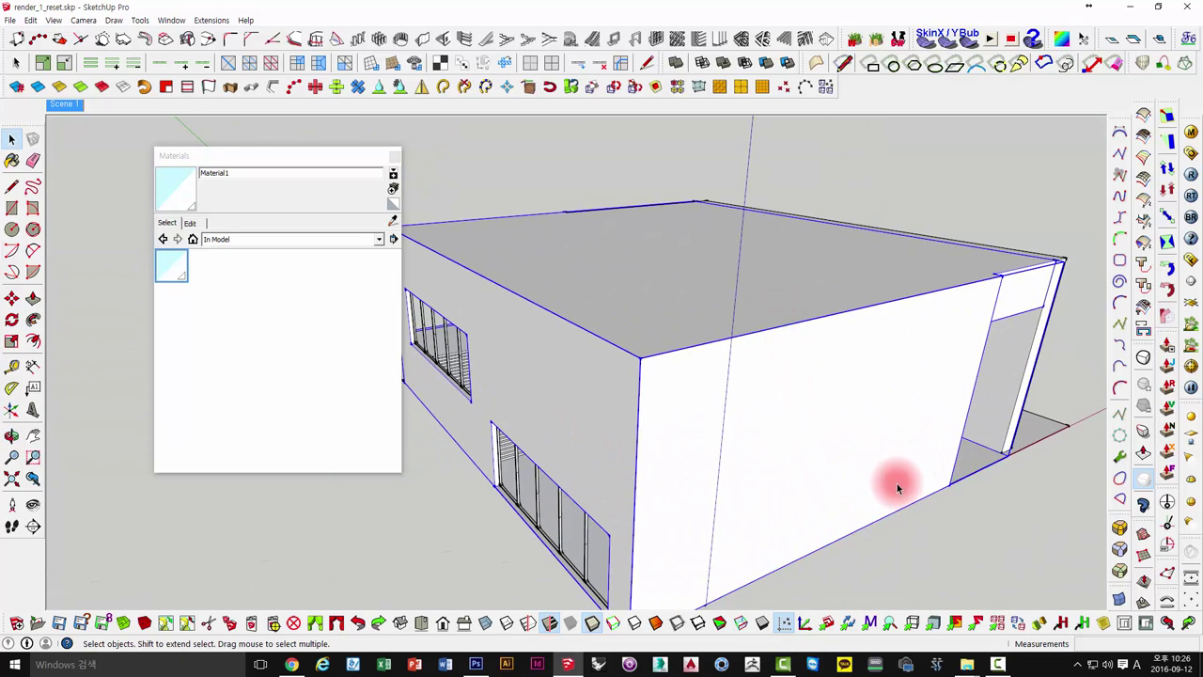
pyautogui.moveTo(897, 483)
pyautogui.mouseDown(button='middle')
pyautogui.moveTo(892, 416)
pyautogui.moveTo(752, 461)
pyautogui.moveTo(916, 481)
pyautogui.mouseUp(button='middle')
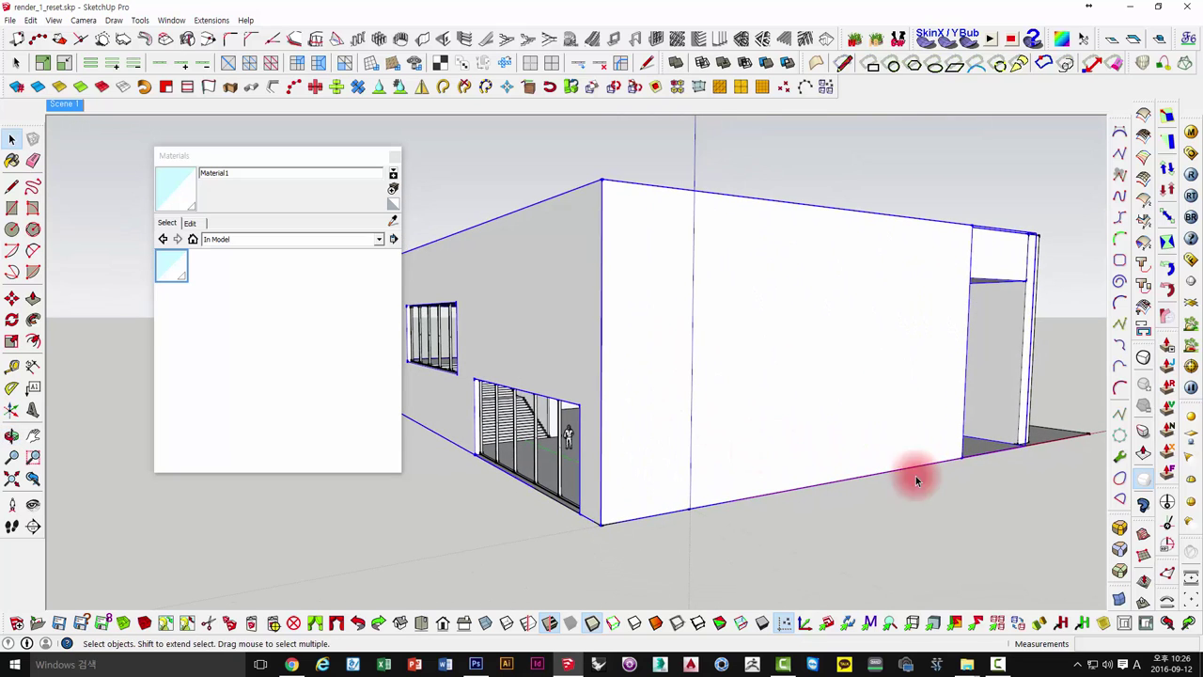
pyautogui.moveTo(704, 397)
pyautogui.mouseDown(button='middle')
pyautogui.moveTo(727, 398)
pyautogui.moveTo(486, 338)
pyautogui.moveTo(733, 353)
pyautogui.mouseUp(button='middle')
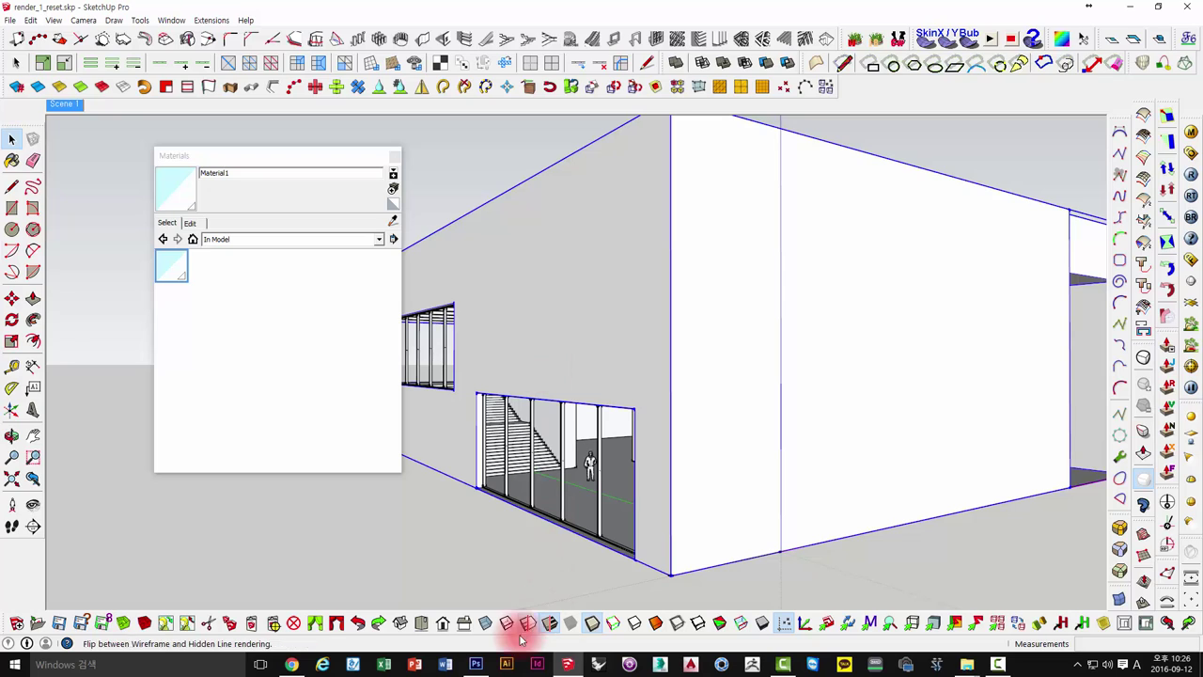
pyautogui.click(476, 663)
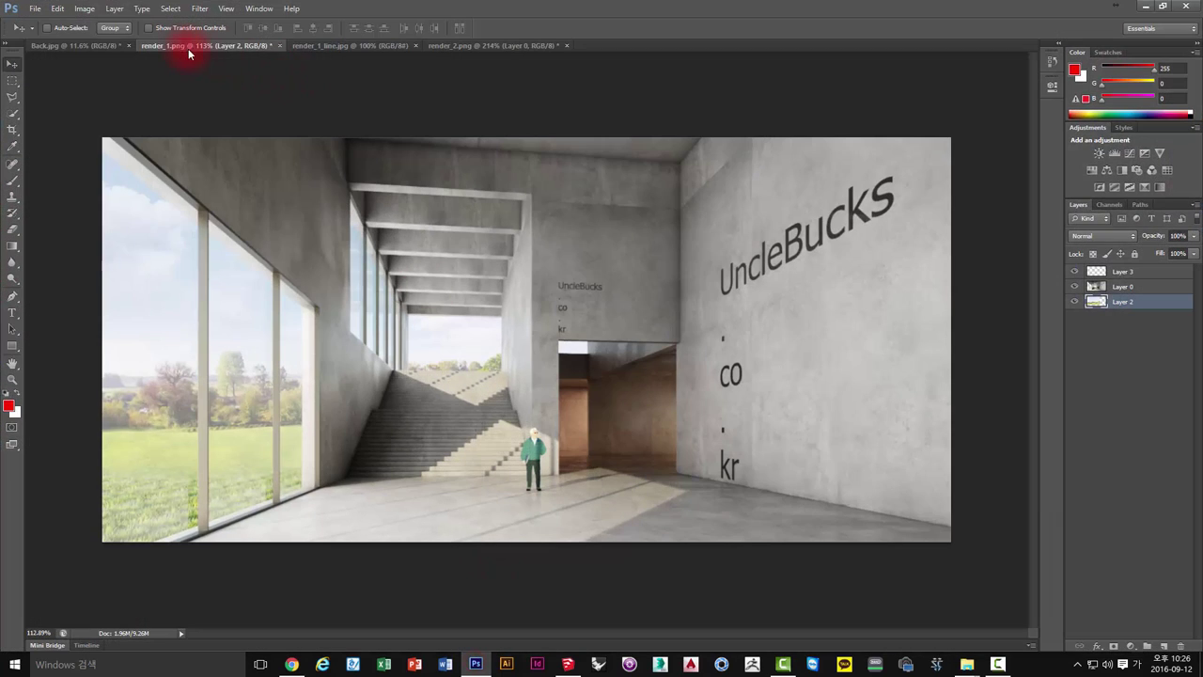
# Browse the open documents Back.jpg, render_1.png, render_1_line.jpg and render_2.png.
pyautogui.click(71, 47)
pyautogui.click(179, 48)
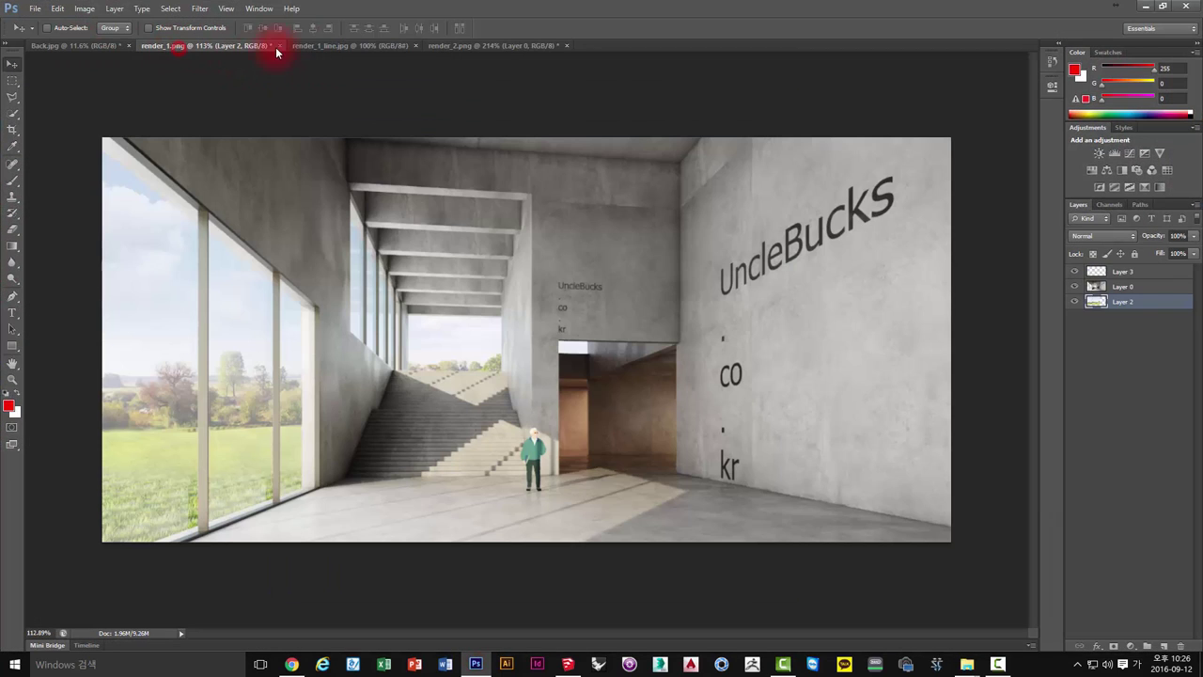
pyautogui.click(320, 47)
pyautogui.click(448, 49)
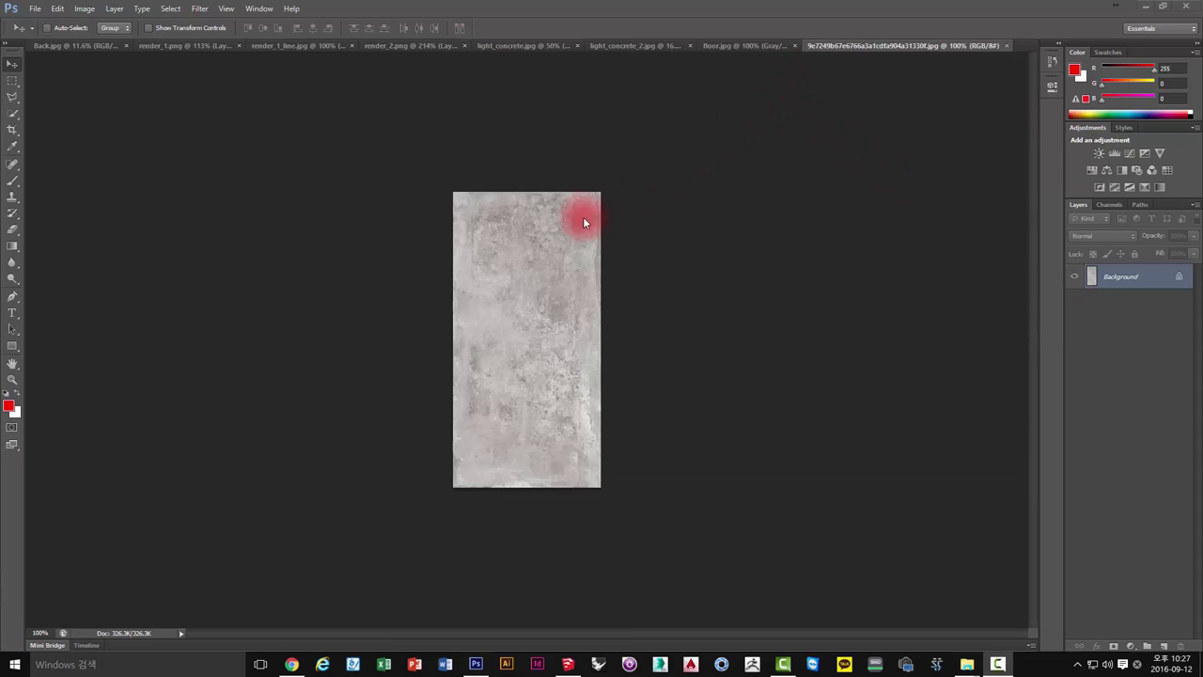
# Zoom into the tall concrete texture and bring up the Image menu.
pyautogui.click(547, 247)
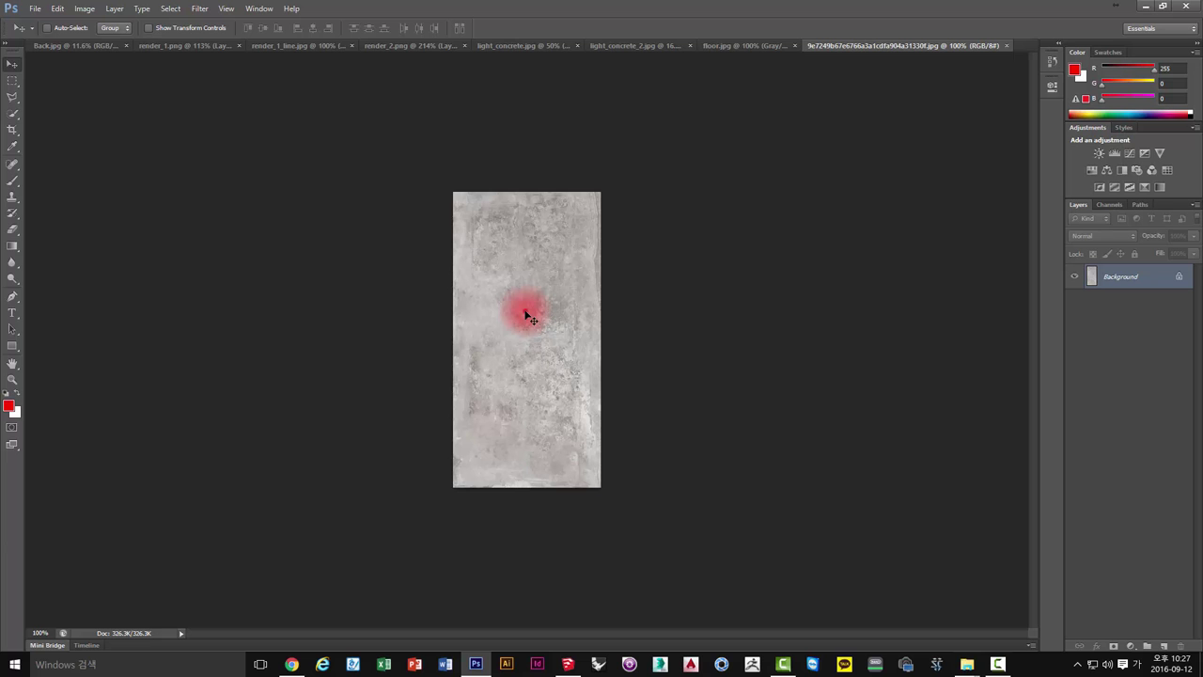
pyautogui.moveTo(527, 314); pyautogui.dragTo(424, 124)
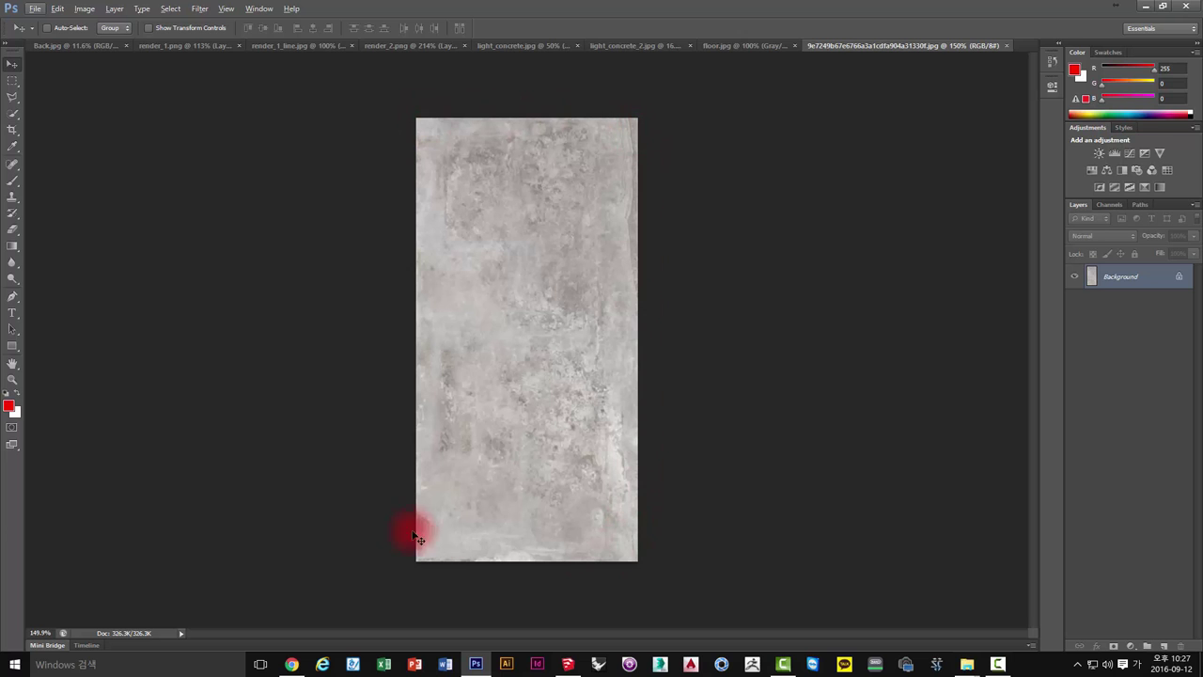
pyautogui.moveTo(537, 234)
pyautogui.mouseDown()
pyautogui.moveTo(531, 269)
pyautogui.moveTo(543, 277)
pyautogui.mouseUp()
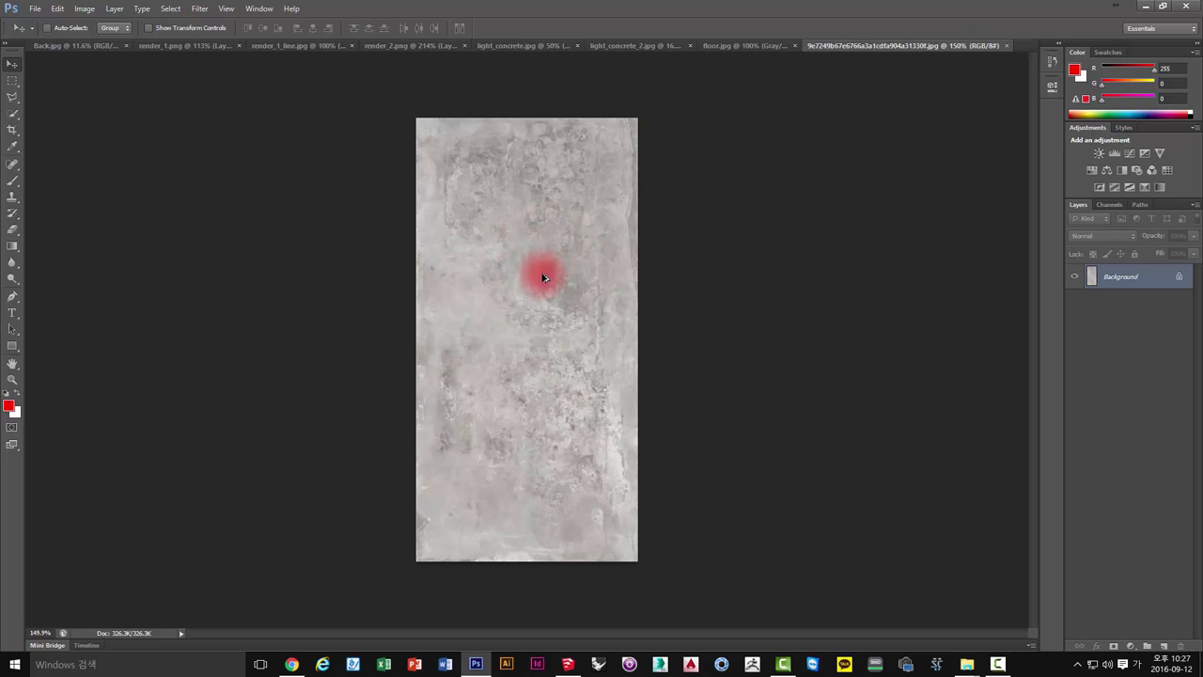
pyautogui.click(85, 9)
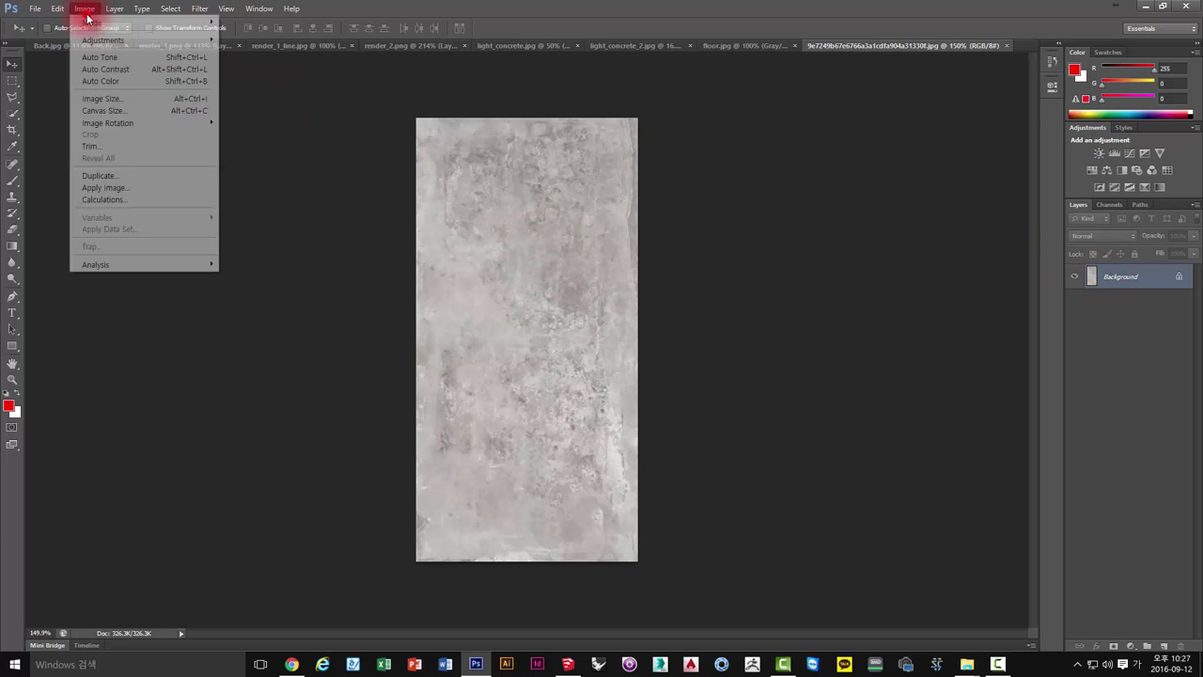
# Cancel a first Canvas Size attempt and duplicate the Background layer into Background copy.
pyautogui.click(107, 113)
pyautogui.click(570, 281)
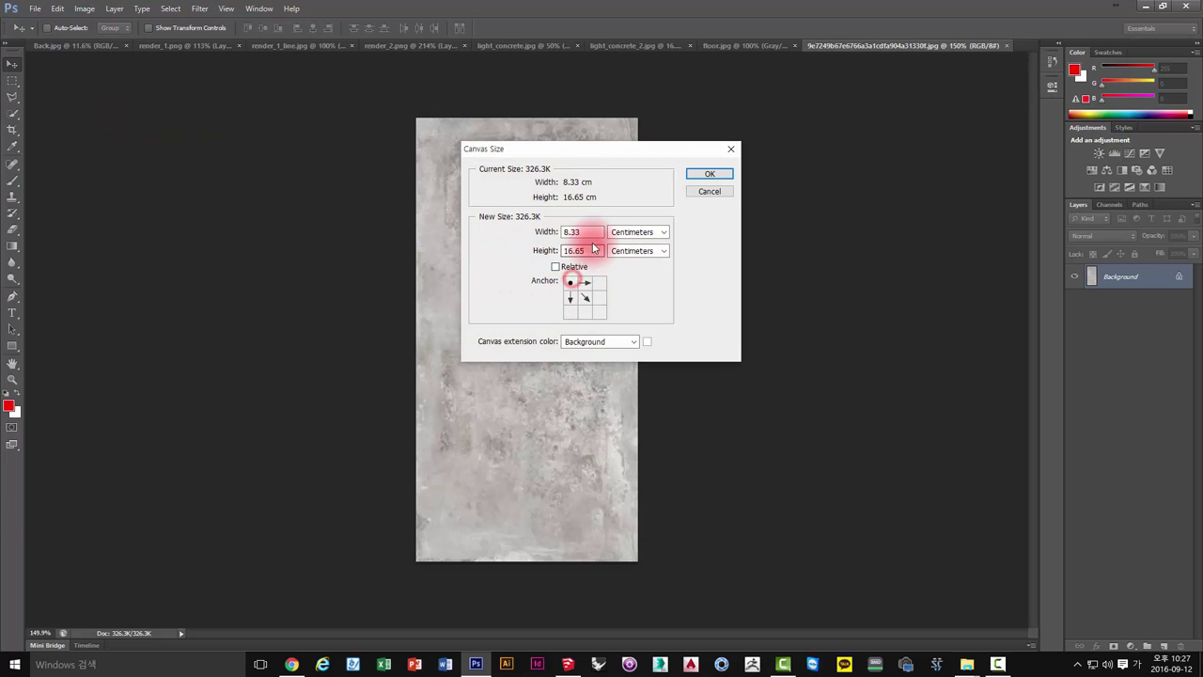
pyautogui.doubleClick(590, 233)
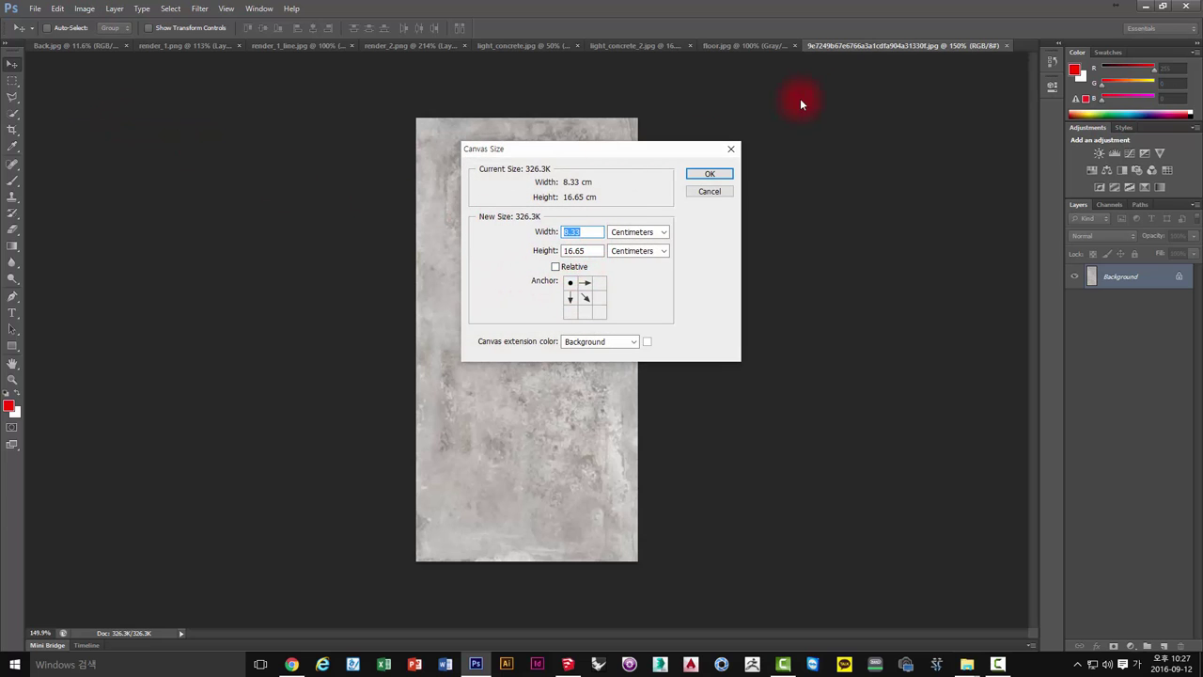
pyautogui.click(711, 190)
pyautogui.moveTo(1133, 280); pyautogui.dragTo(1161, 643)
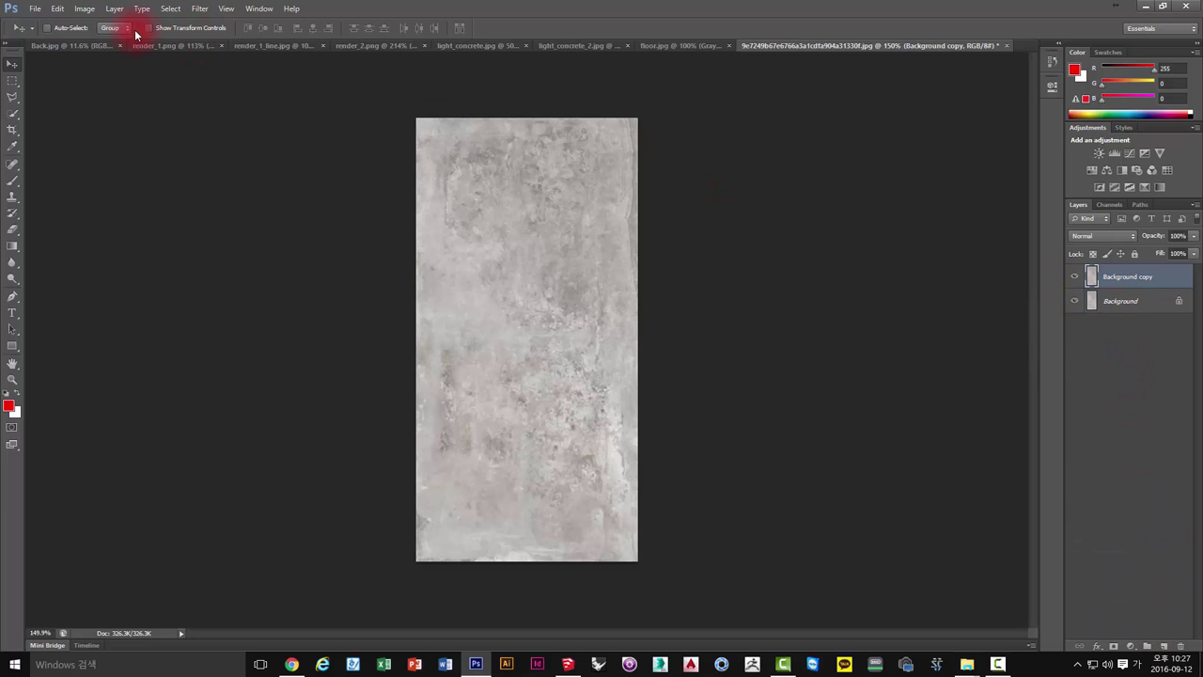
# Expand the canvas to 40 × 40 cm, anchored at the top-left.
pyautogui.click(83, 8)
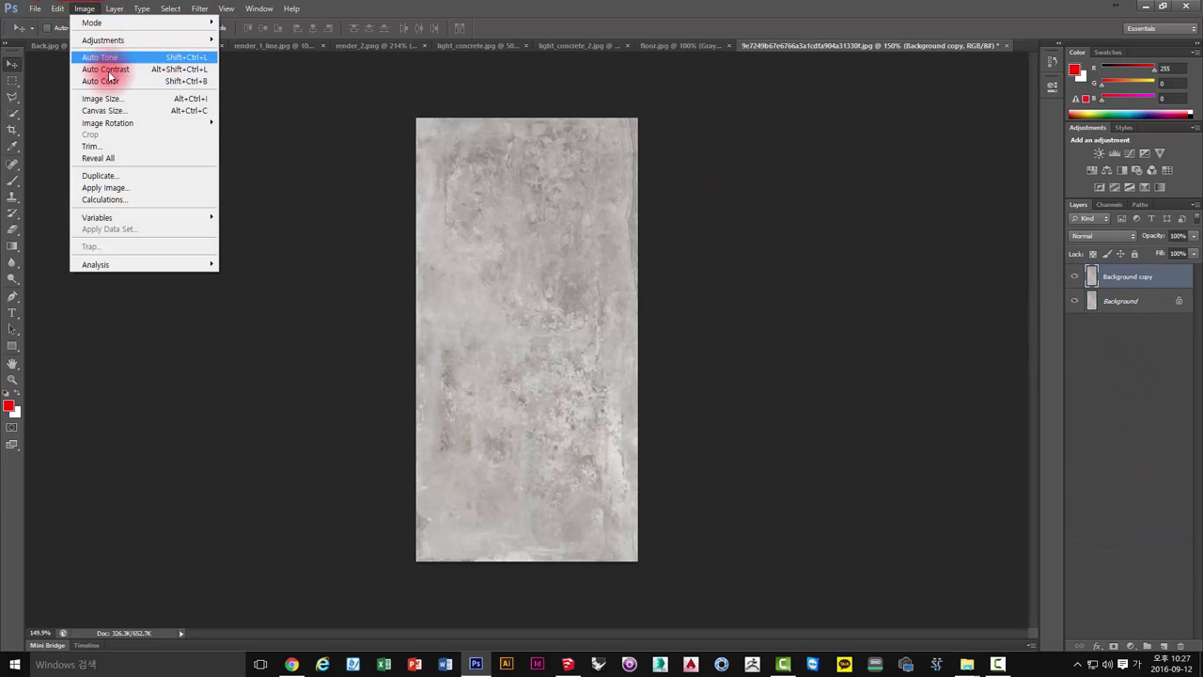
pyautogui.click(115, 110)
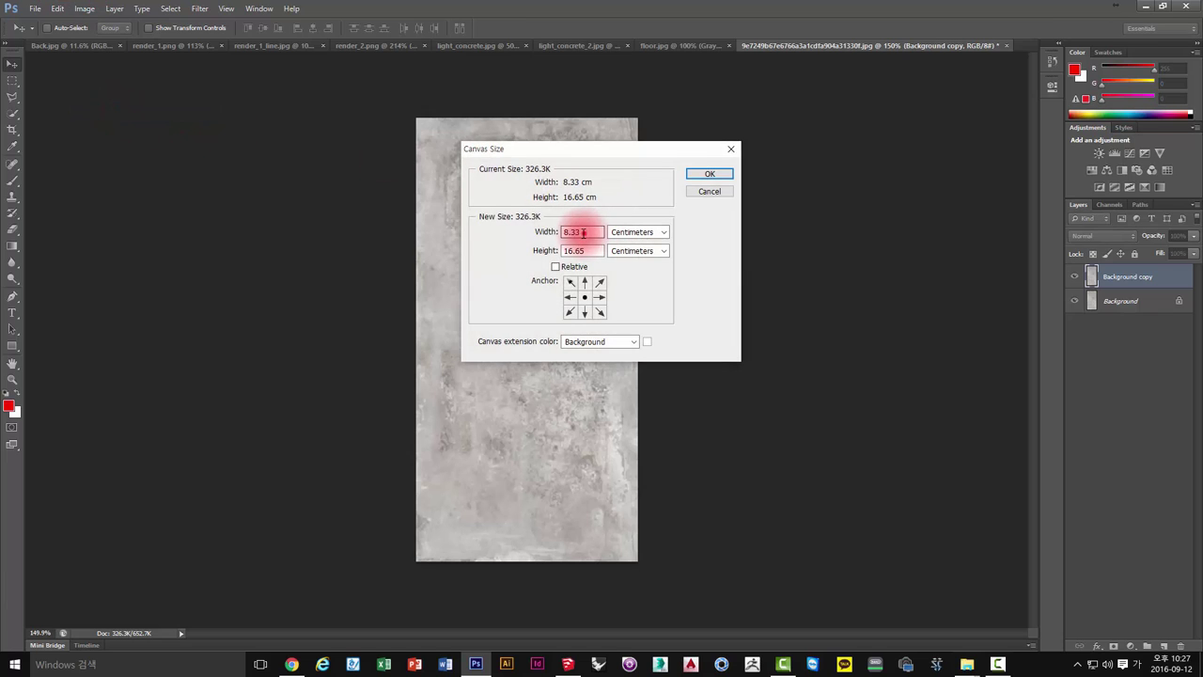
pyautogui.click(578, 231)
pyautogui.click(569, 282)
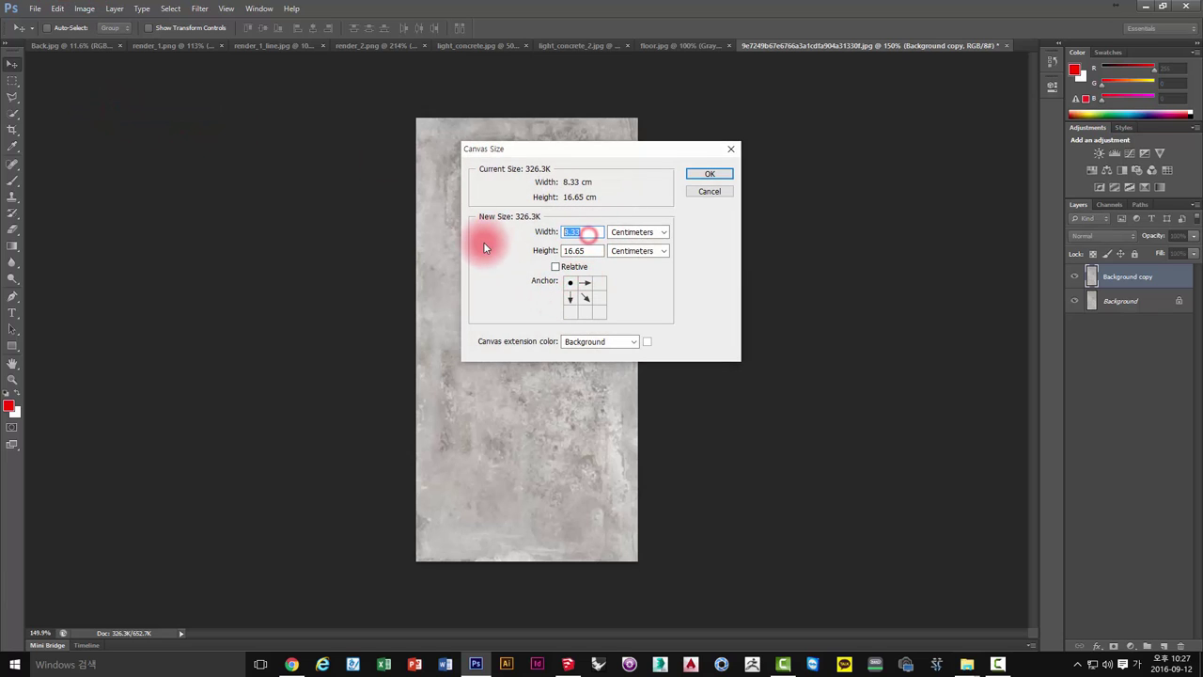
pyautogui.write('40')
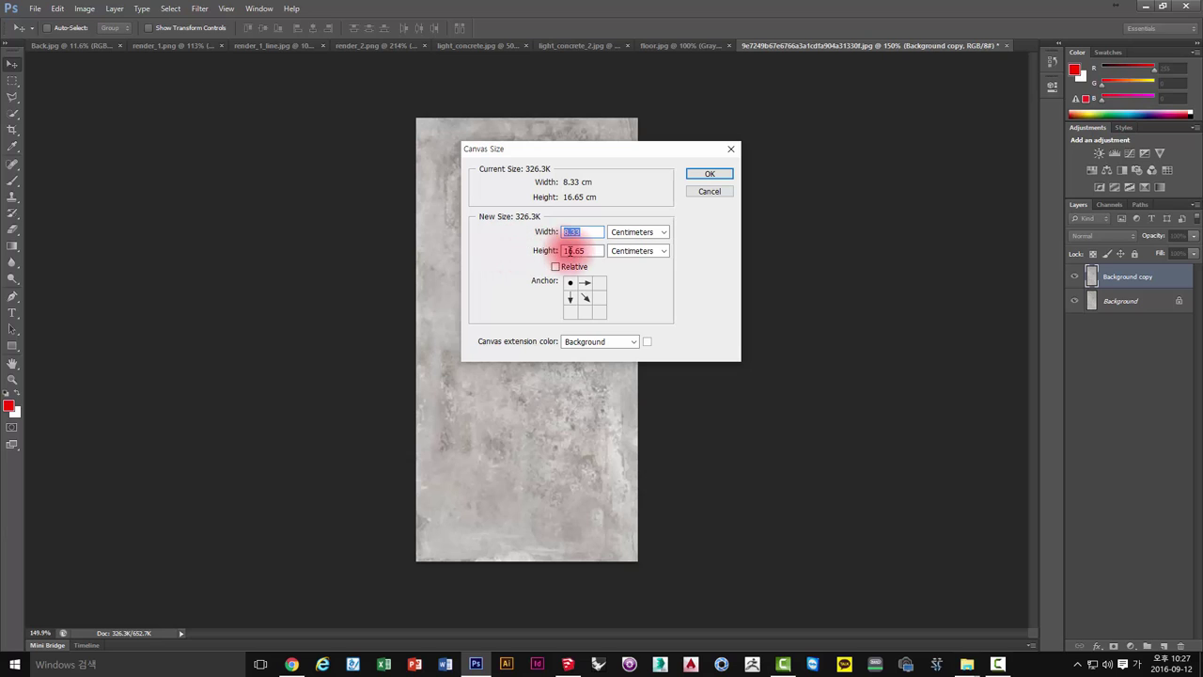
pyautogui.doubleClick(582, 250)
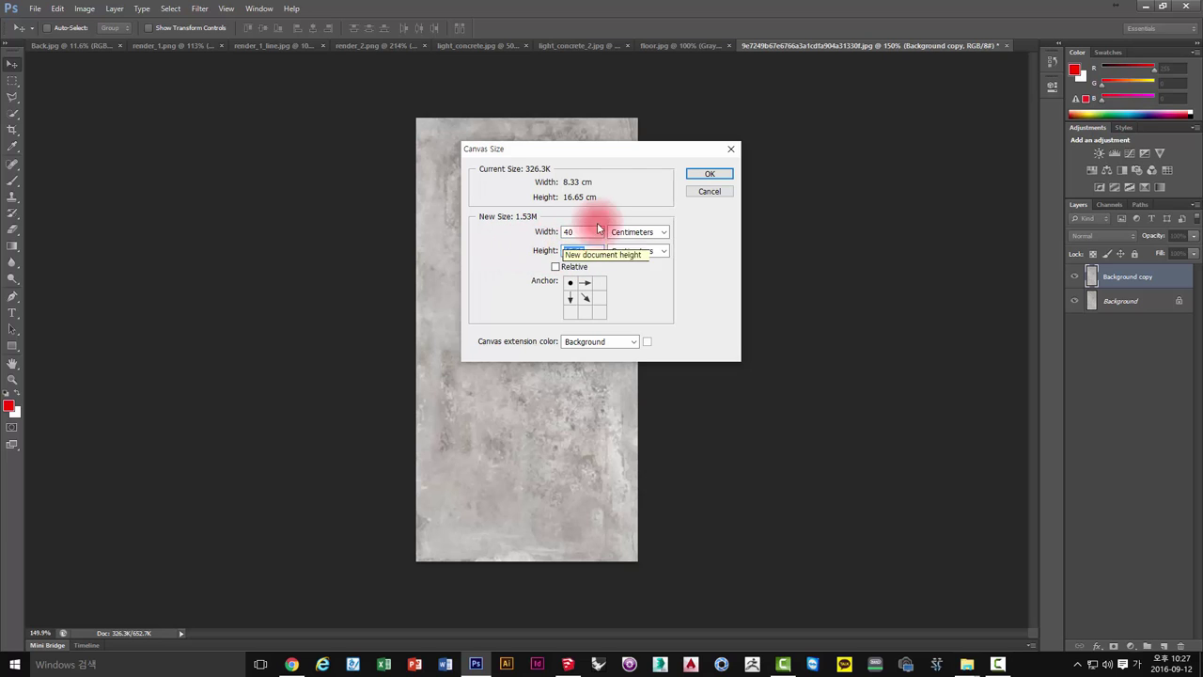
pyautogui.write('40')
pyautogui.click(710, 173)
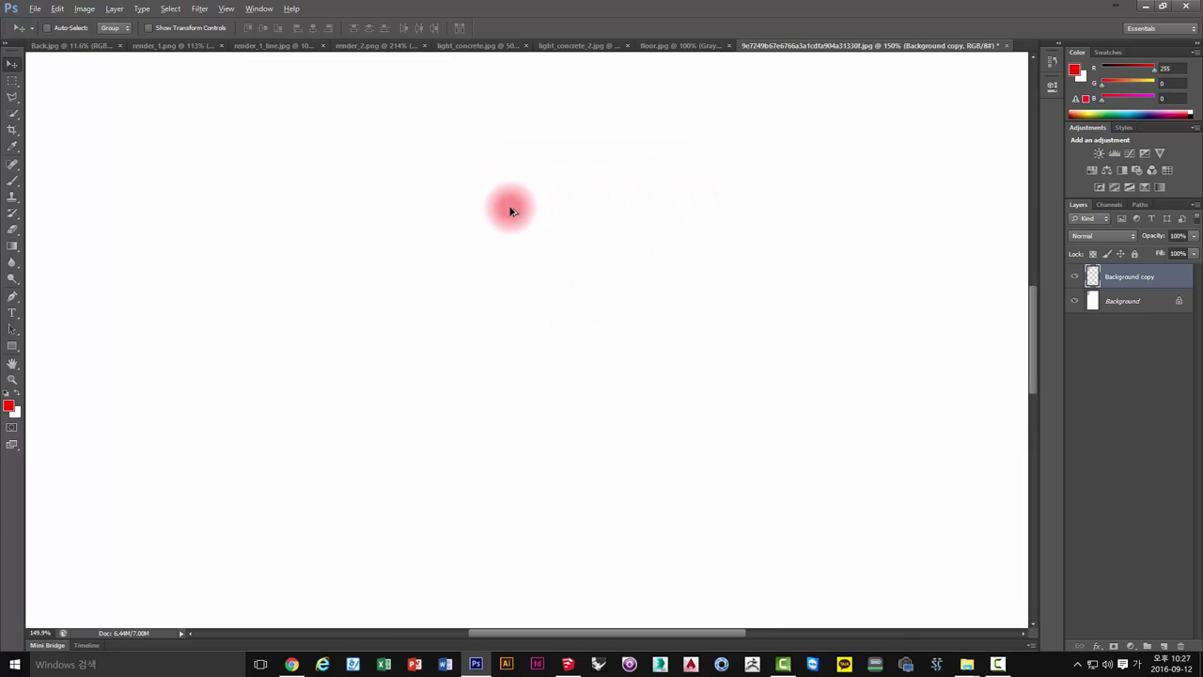
# Alt-drag copies of the concrete strip to build a row of four.
pyautogui.keyDown('alt'); pyautogui.scroll(-5, 510, 209); pyautogui.keyUp('alt')
pyautogui.keyDown('alt'); pyautogui.scroll(-1, 402, 134); pyautogui.keyUp('alt')
pyautogui.keyDown('alt'); pyautogui.scroll(3, 414, 152); pyautogui.keyUp('alt')
pyautogui.keyDown('alt'); pyautogui.scroll(-2, 415, 153); pyautogui.keyUp('alt')
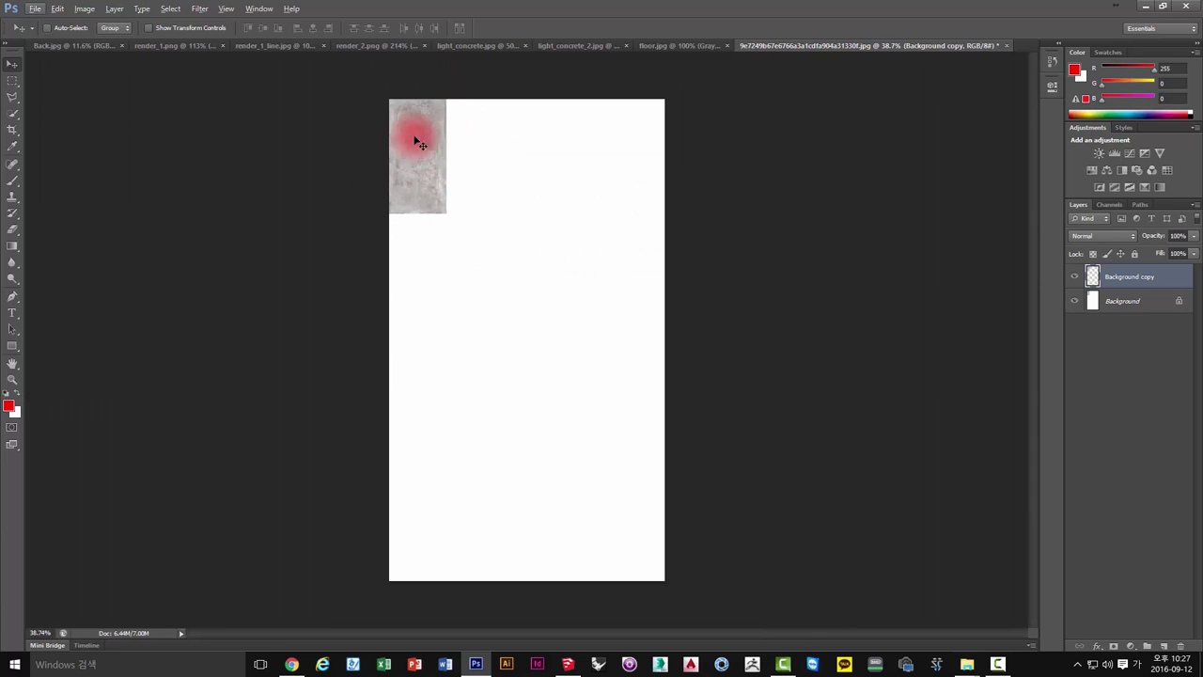
pyautogui.keyDown('alt'); pyautogui.scroll(2, 416, 132); pyautogui.keyUp('alt')
pyautogui.keyDown('alt'); pyautogui.scroll(2, 414, 126); pyautogui.keyUp('alt')
pyautogui.moveTo(413, 124)
pyautogui.mouseDown()
pyautogui.moveTo(461, 311)
pyautogui.moveTo(586, 314)
pyautogui.mouseUp()
pyautogui.moveTo(570, 311)
pyautogui.keyDown('alt'); pyautogui.mouseDown()
pyautogui.moveTo(905, 312)
pyautogui.moveTo(870, 318)
pyautogui.moveTo(738, 266)
pyautogui.moveTo(733, 245)
pyautogui.mouseUp(); pyautogui.keyUp('alt')
pyautogui.keyDown('alt'); pyautogui.click(870, 319); pyautogui.keyUp('alt')
pyautogui.keyDown('alt'); pyautogui.scroll(-3, 870, 318); pyautogui.keyUp('alt')
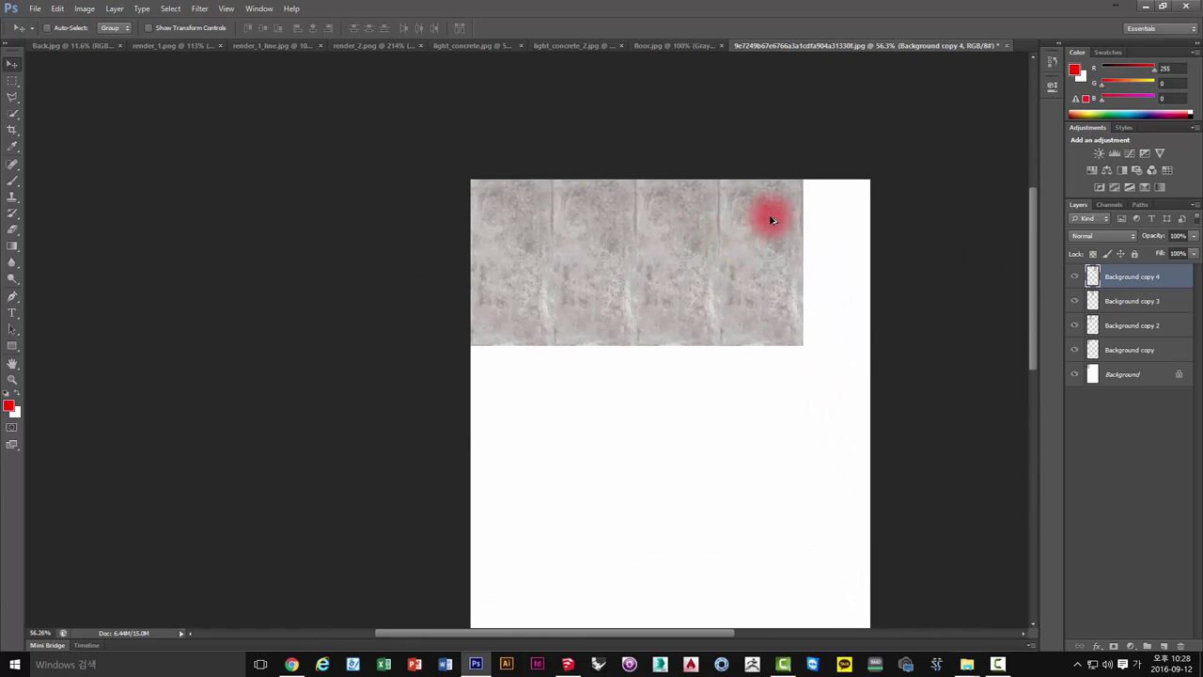
# Select all four strips and duplicate the row below to form a 4×2 grid.
pyautogui.press('alt')
pyautogui.keyDown('shift'); pyautogui.click(1100, 344); pyautogui.keyUp('shift')
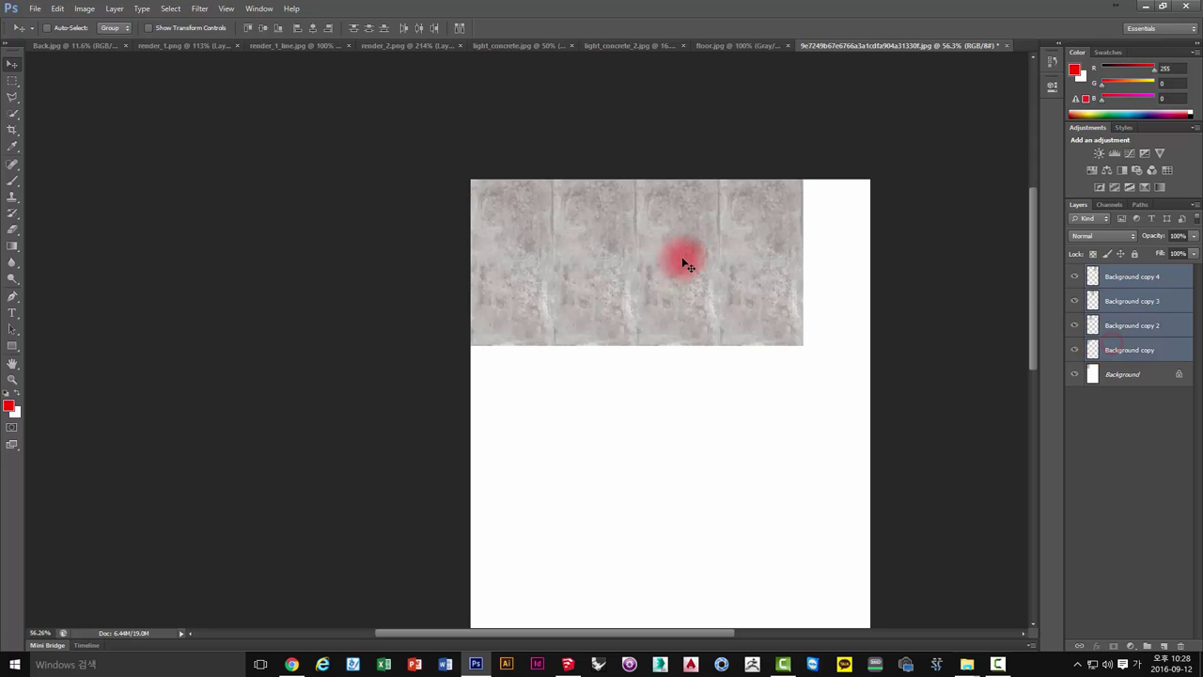
pyautogui.keyDown('alt'); pyautogui.moveTo(674, 209); pyautogui.dragTo(676, 373); pyautogui.keyUp('alt')
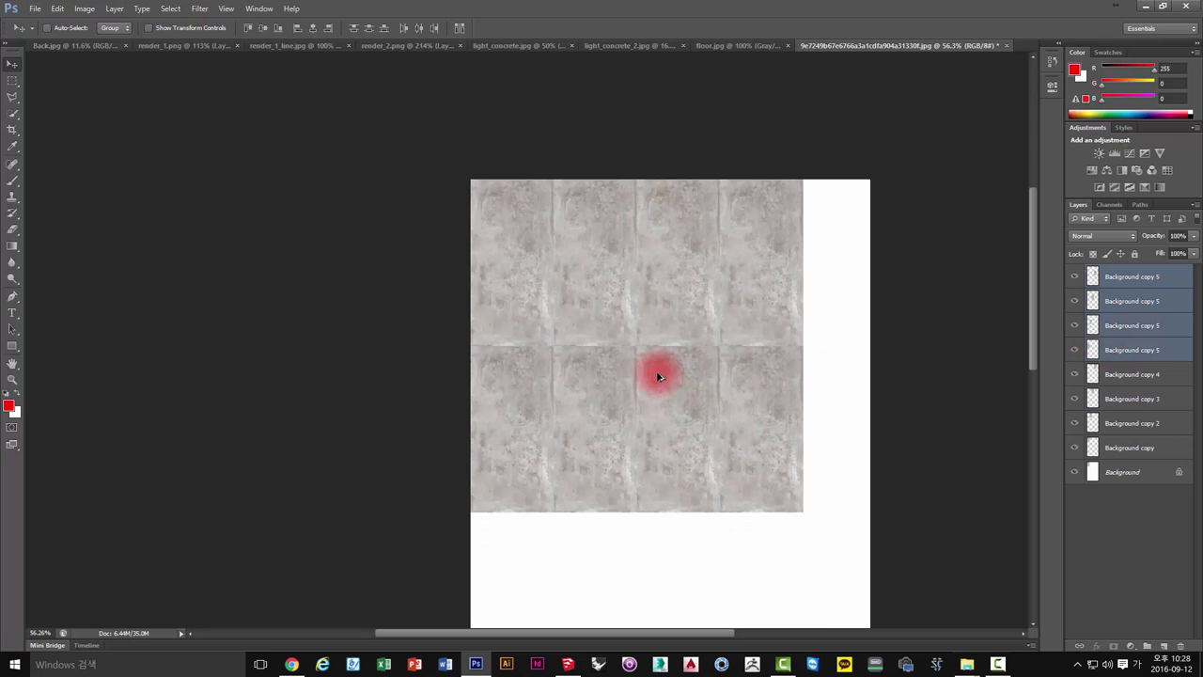
pyautogui.keyDown('alt'); pyautogui.scroll(2, 392, 255); pyautogui.keyUp('alt')
pyautogui.keyDown('alt'); pyautogui.scroll(-1, 652, 391); pyautogui.keyUp('alt')
pyautogui.keyDown('alt'); pyautogui.scroll(-1, 653, 395); pyautogui.keyUp('alt')
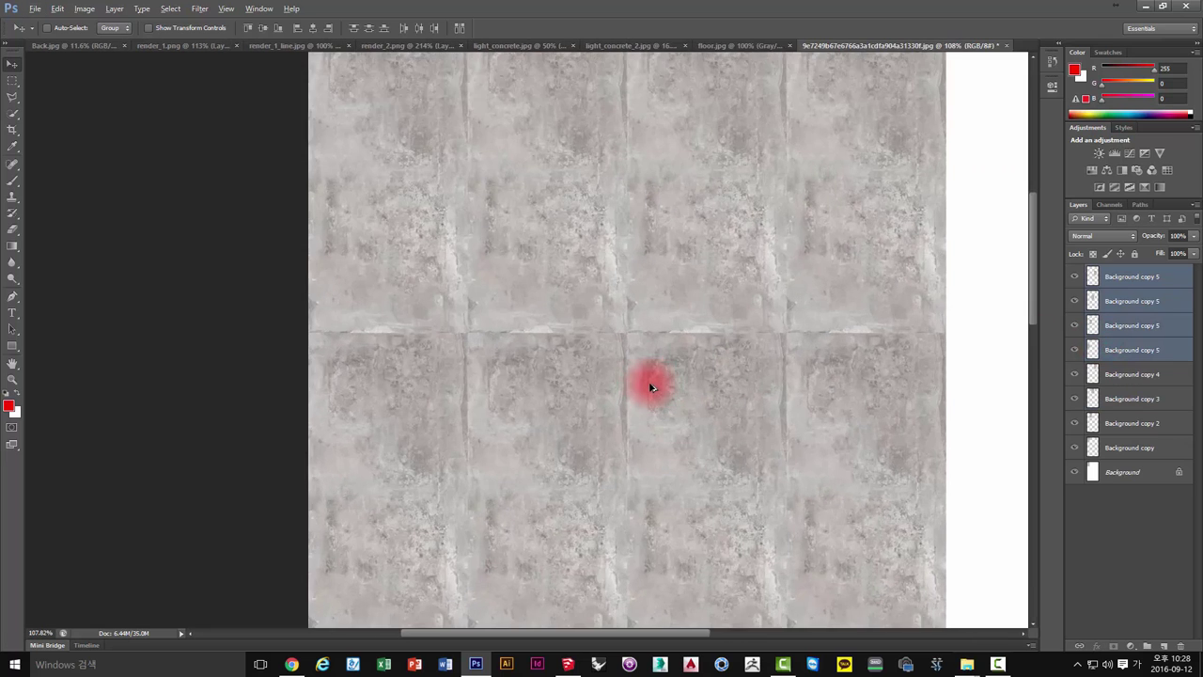
pyautogui.keyDown('alt'); pyautogui.scroll(2, 652, 390); pyautogui.keyUp('alt')
pyautogui.keyDown('alt'); pyautogui.scroll(1, 700, 202); pyautogui.keyUp('alt')
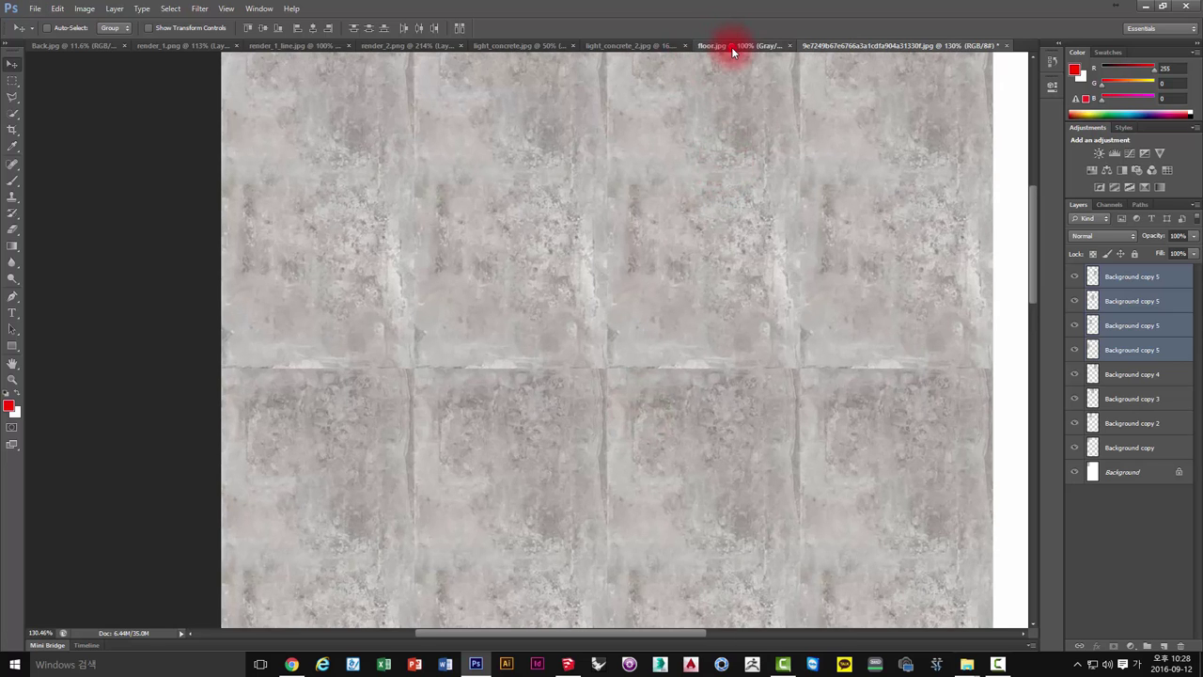
pyautogui.click(732, 47)
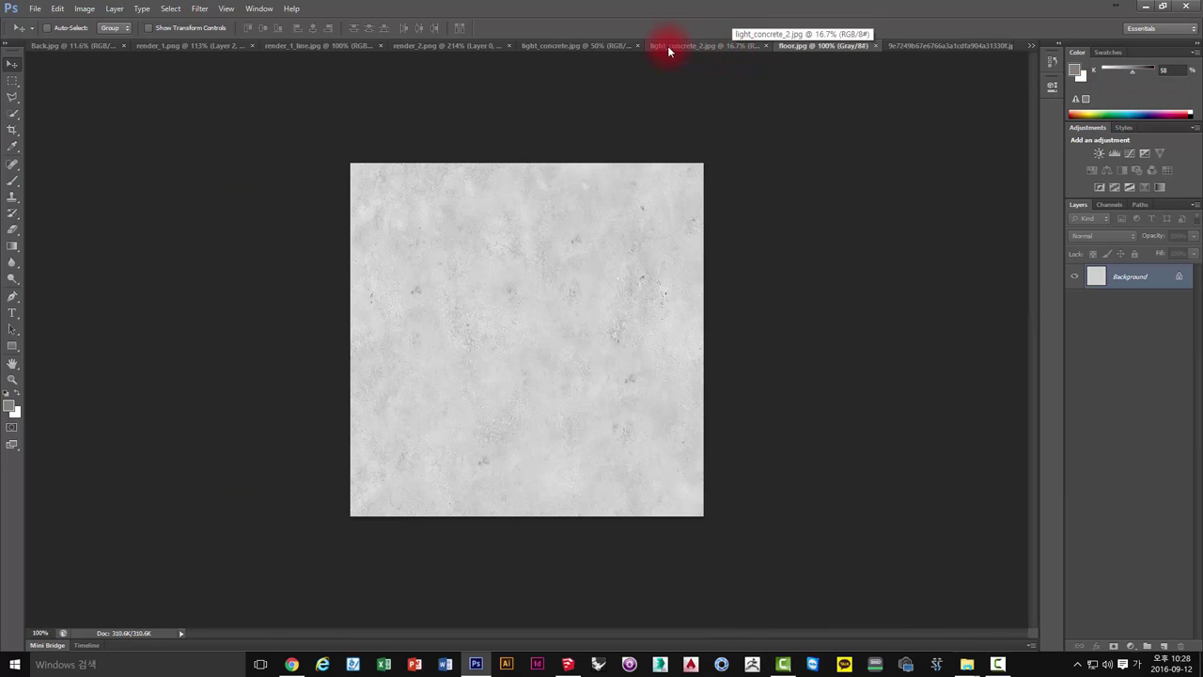
# Compare the light_concrete.jpg and light_concrete_2.jpg textures side by side.
pyautogui.click(580, 45)
pyautogui.keyDown('alt'); pyautogui.scroll(1, 594, 354); pyautogui.keyUp('alt')
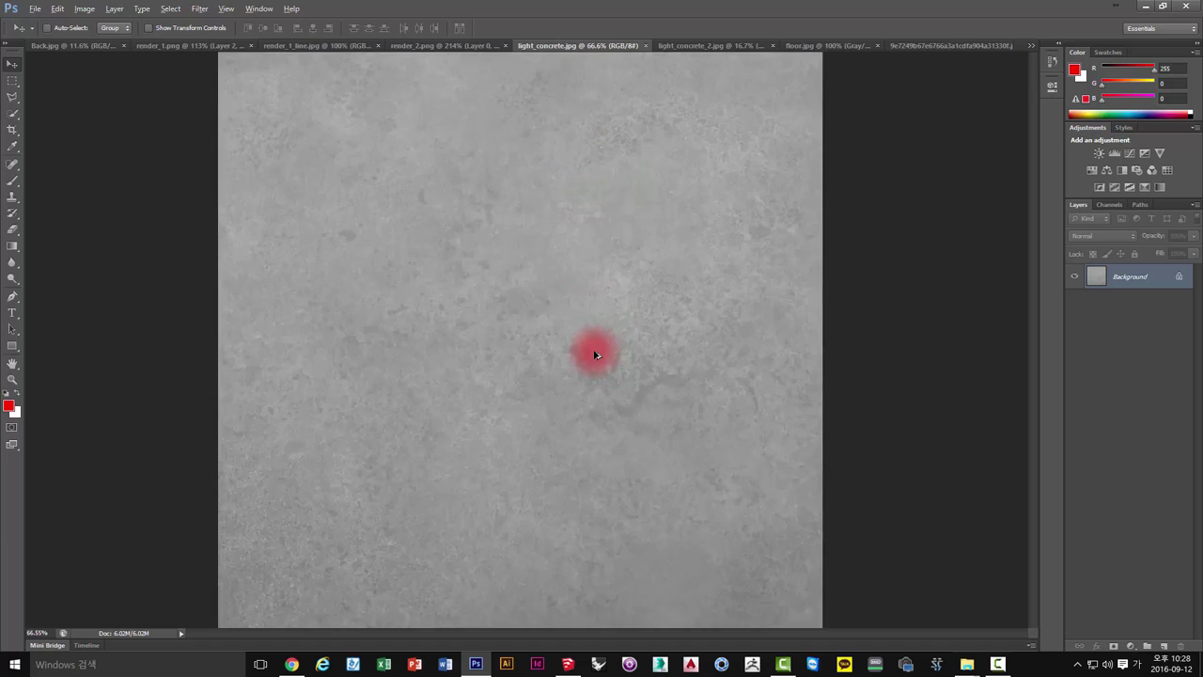
pyautogui.keyDown('alt'); pyautogui.scroll(1, 595, 354); pyautogui.keyUp('alt')
pyautogui.keyDown('alt'); pyautogui.scroll(-2, 595, 361); pyautogui.keyUp('alt')
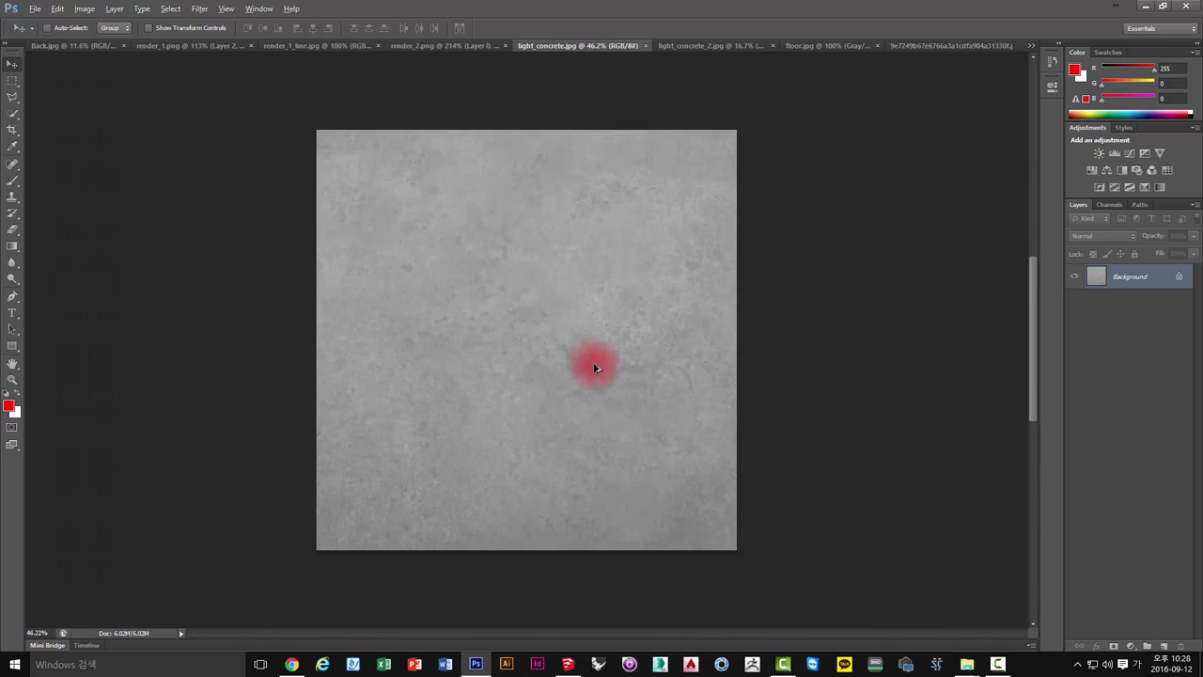
pyautogui.press('alt')
pyautogui.click(672, 46)
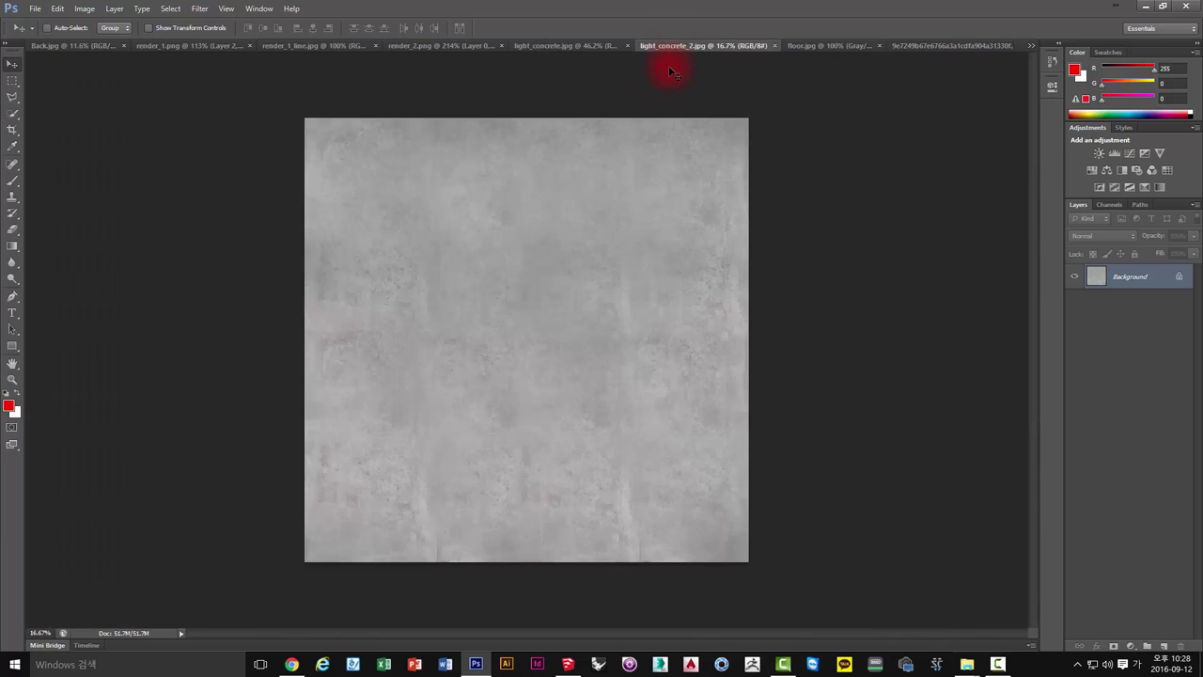
pyautogui.click(572, 50)
pyautogui.keyDown('alt'); pyautogui.scroll(2, 574, 319); pyautogui.keyUp('alt')
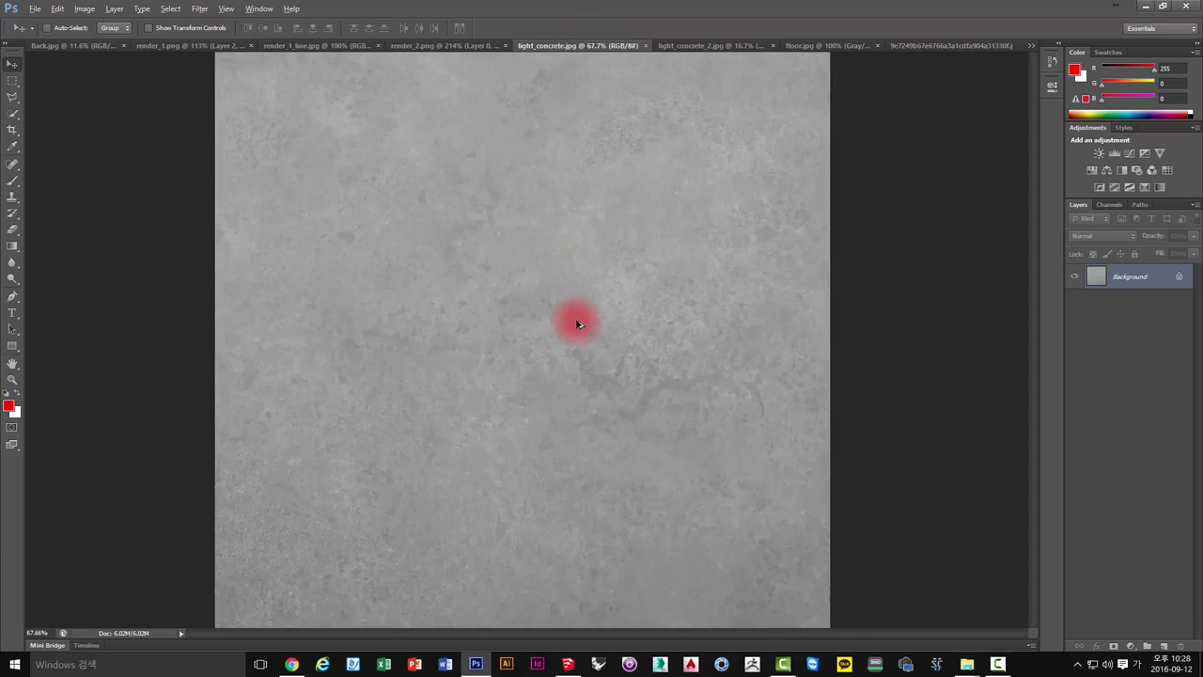
pyautogui.keyDown('alt'); pyautogui.scroll(1, 583, 344); pyautogui.keyUp('alt')
pyautogui.click(714, 44)
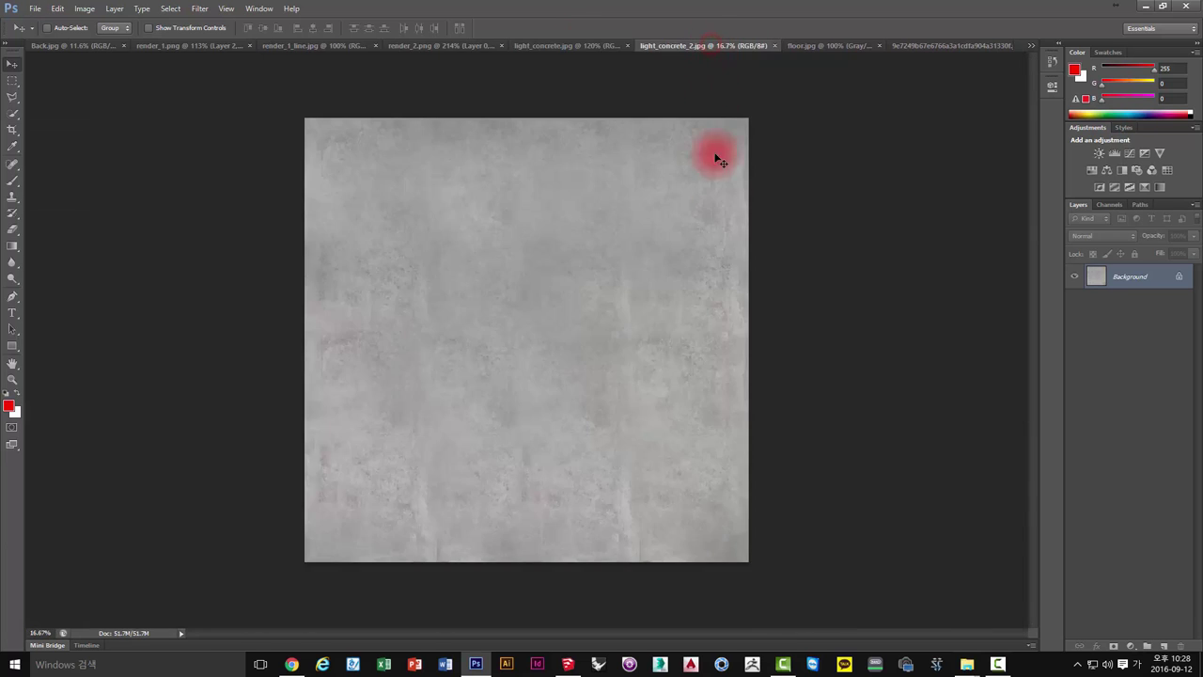
pyautogui.keyDown('alt'); pyautogui.scroll(2, 671, 357); pyautogui.keyUp('alt')
pyautogui.keyDown('alt'); pyautogui.scroll(1, 809, 208); pyautogui.keyUp('alt')
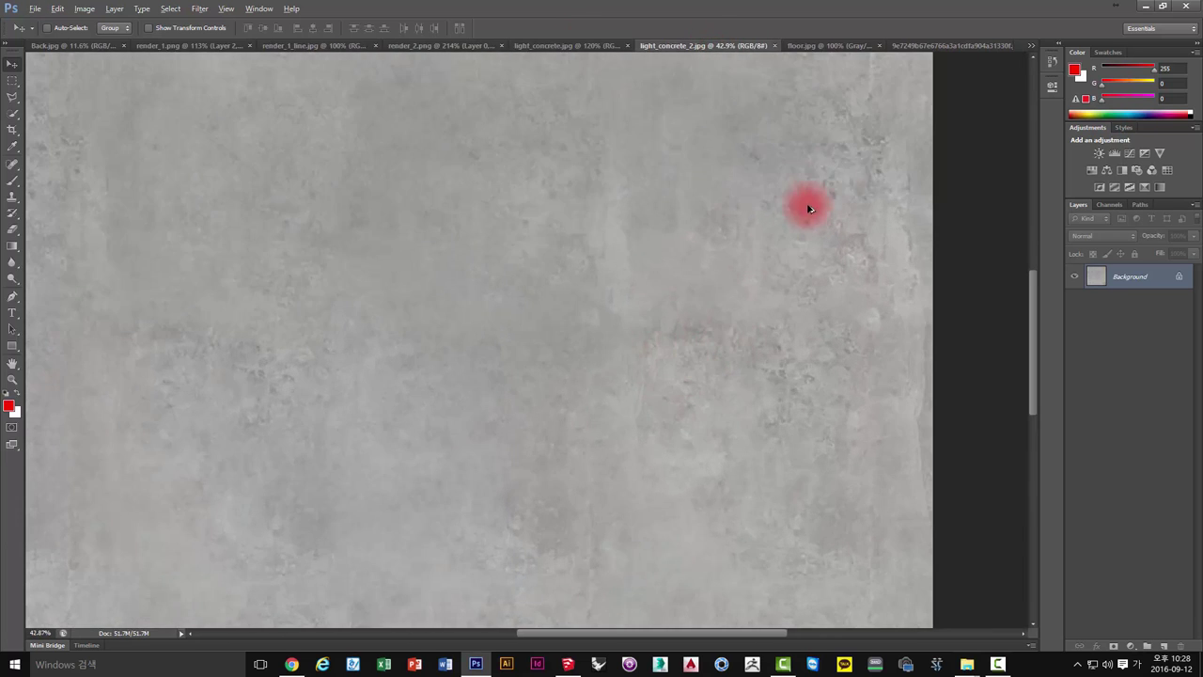
# Check the tiled and floor textures, then settle on light_concrete_2.jpg zoomed out.
pyautogui.click(918, 45)
pyautogui.click(721, 45)
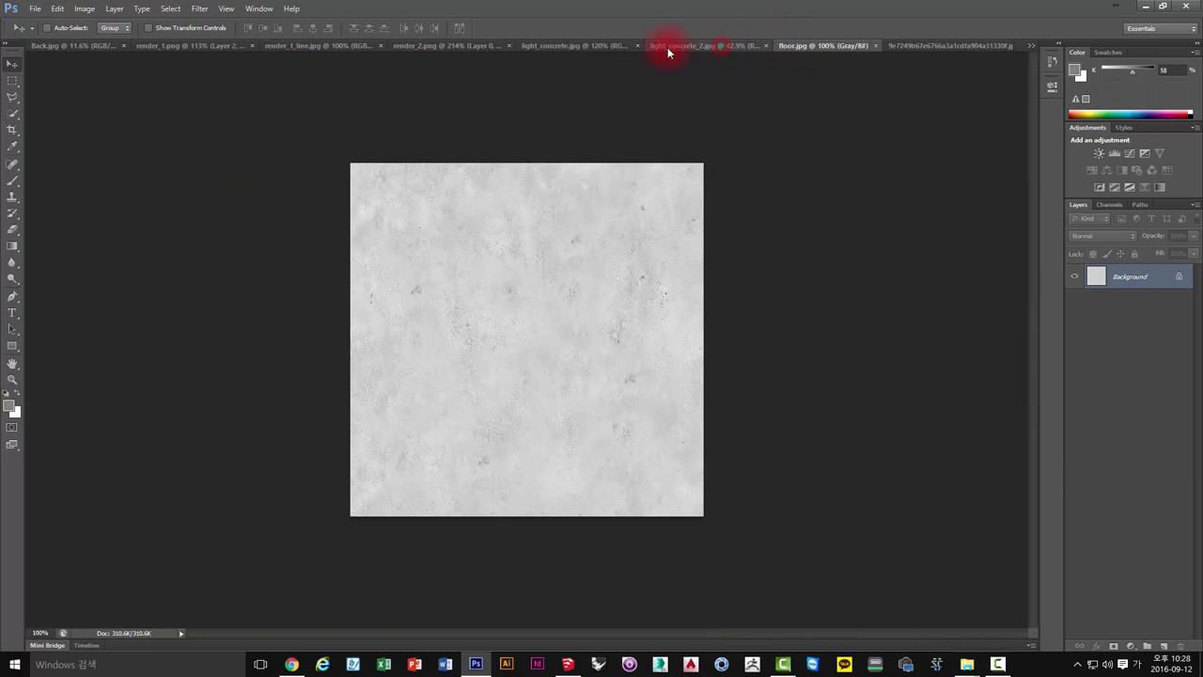
pyautogui.click(629, 45)
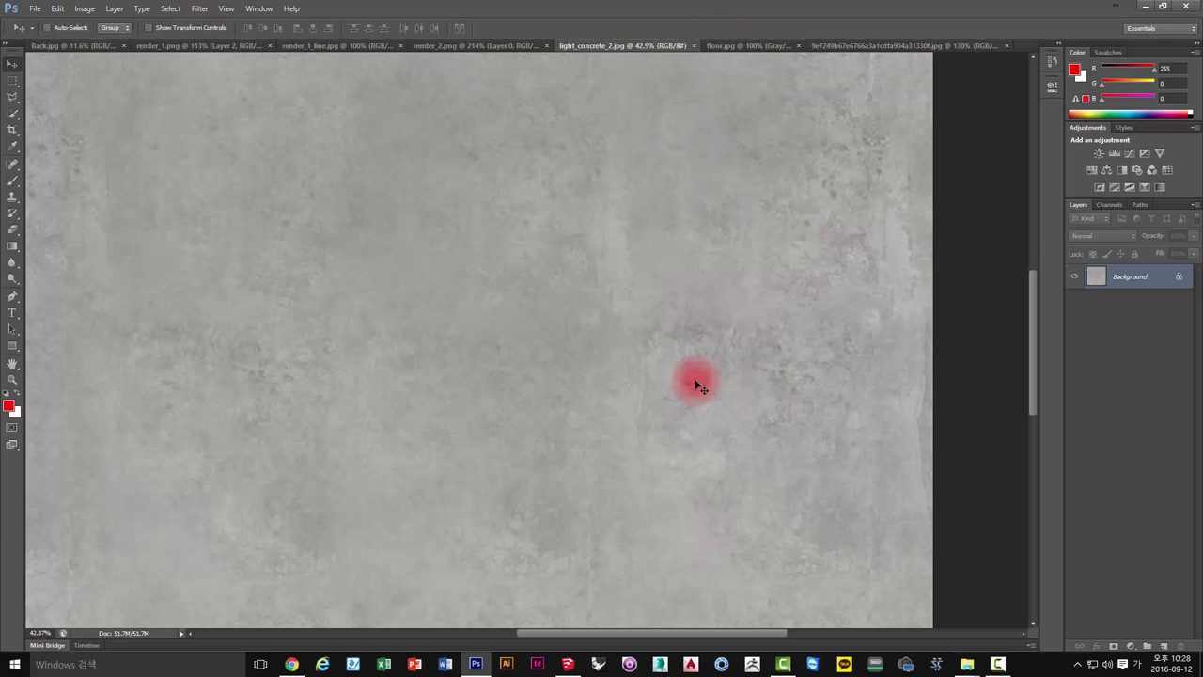
pyautogui.keyDown('alt'); pyautogui.scroll(-5, 698, 406); pyautogui.keyUp('alt')
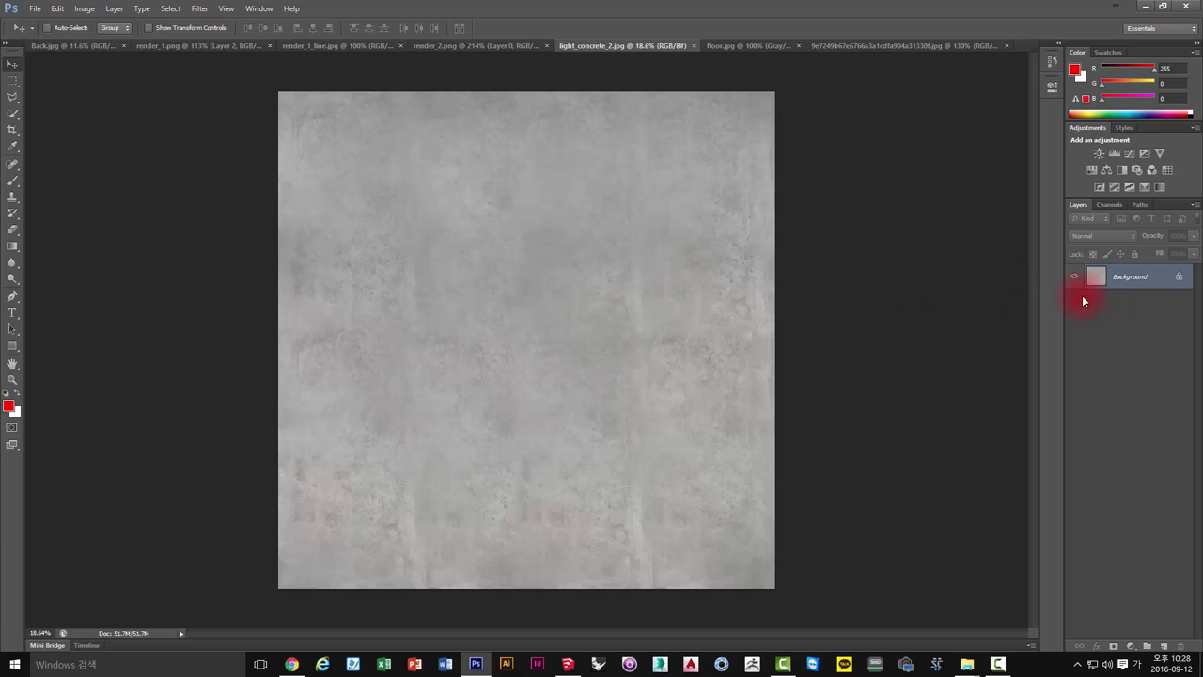
pyautogui.click(626, 284)
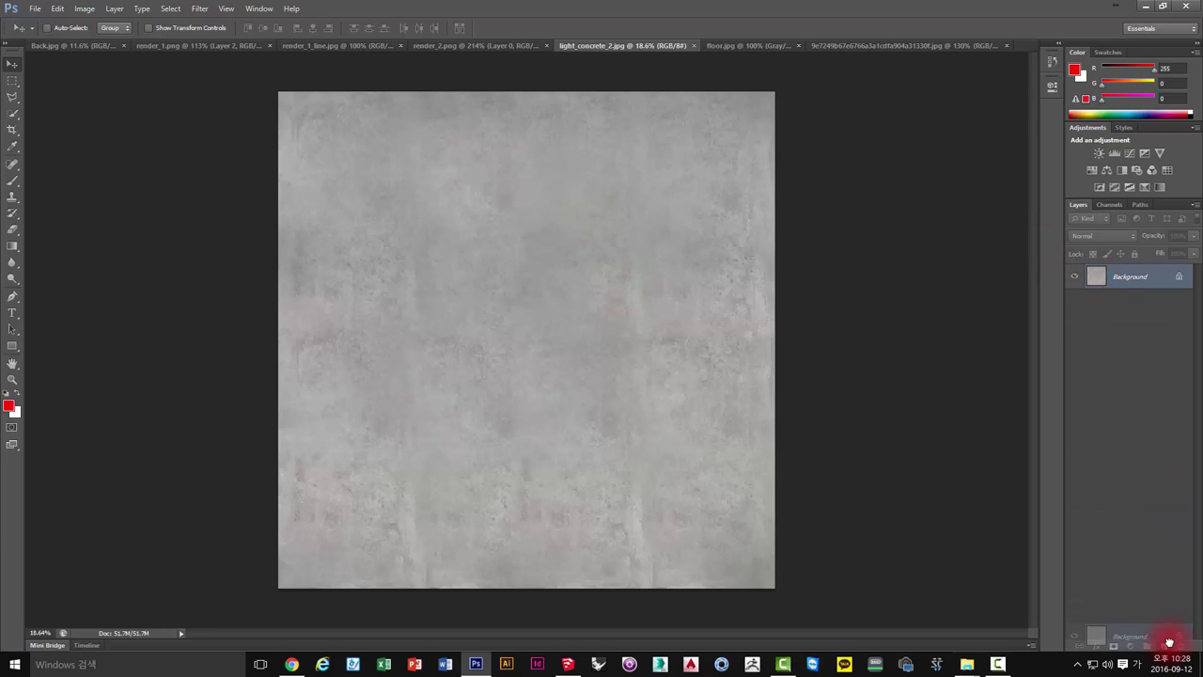
# Duplicate the concrete texture layer into a Background copy.
pyautogui.moveTo(1110, 282); pyautogui.dragTo(1163, 647)
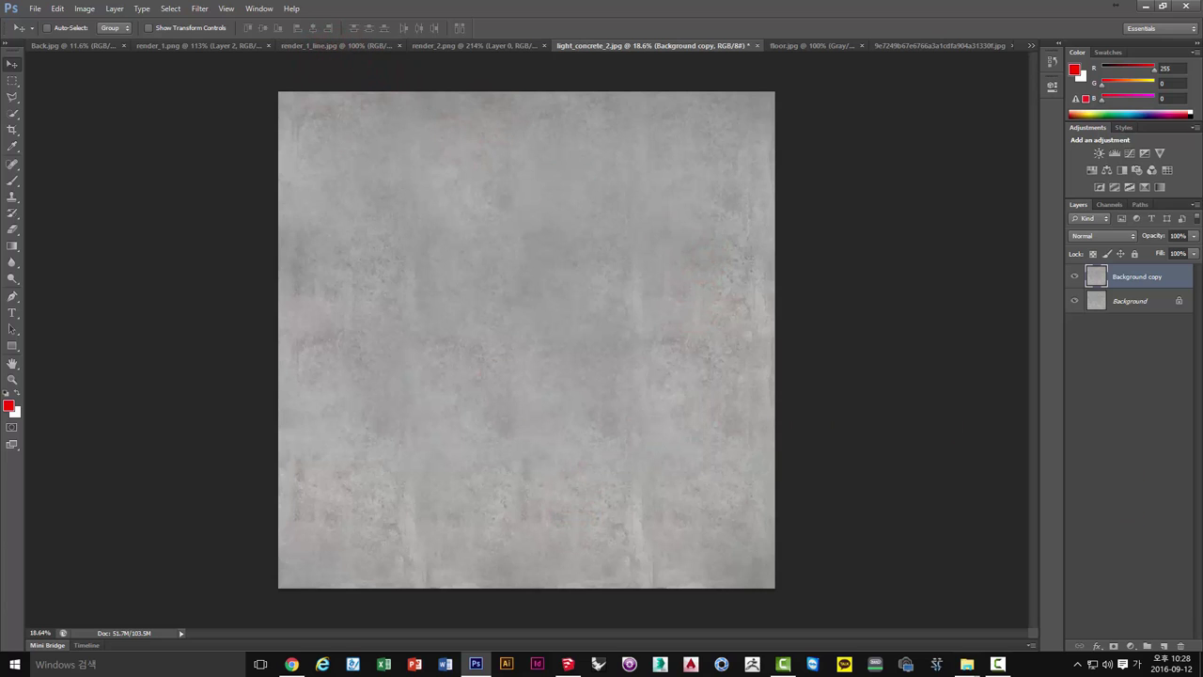
pyautogui.hotkey('ctrl', 'm')
pyautogui.moveTo(792, 131); pyautogui.dragTo(616, 162)
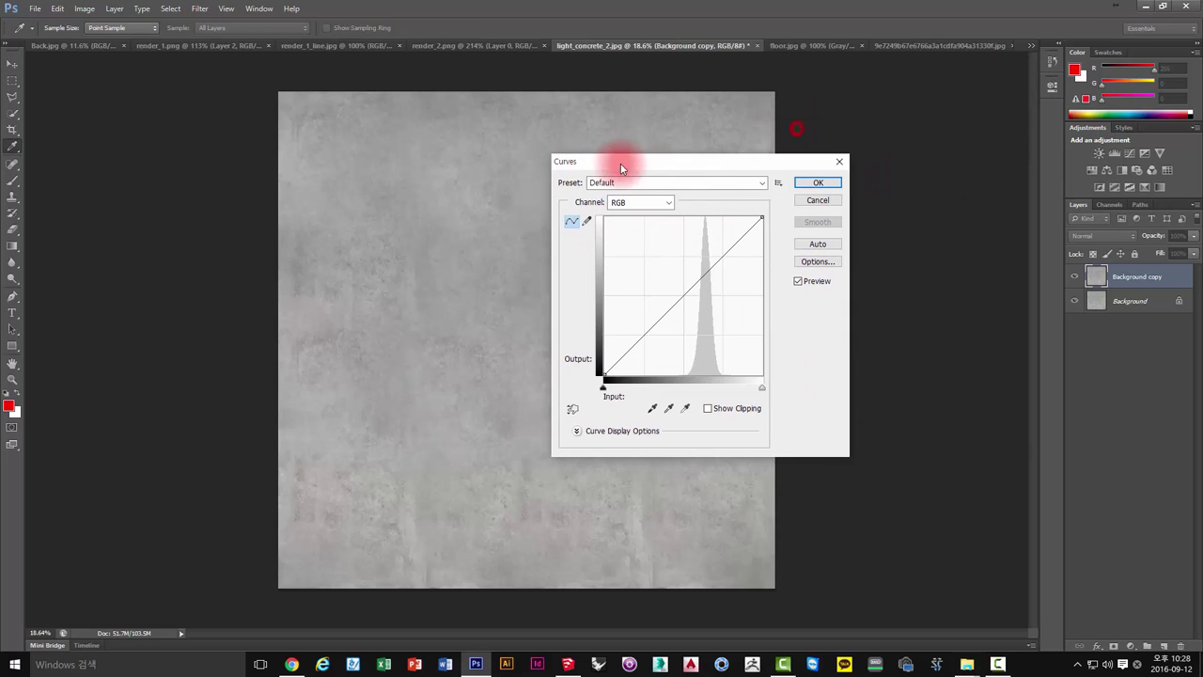
pyautogui.click(813, 198)
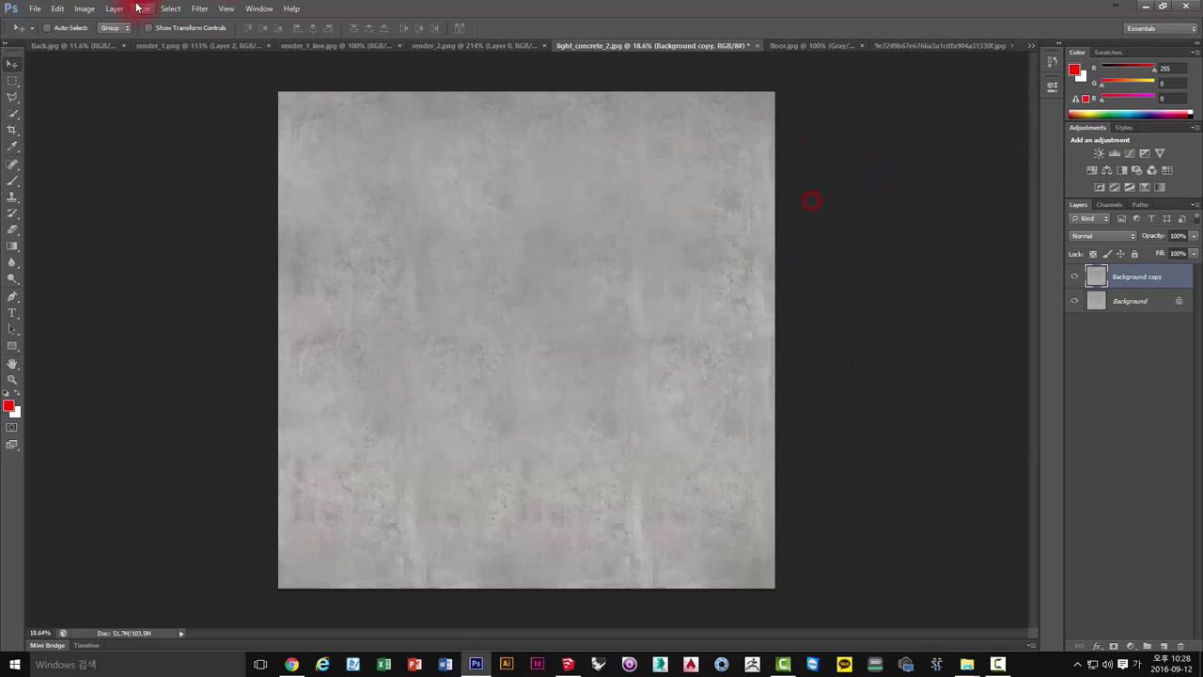
# In Curves, set a midtone point near 152/163 and move the black point to input 81.
pyautogui.click(87, 8)
pyautogui.moveTo(141, 40)
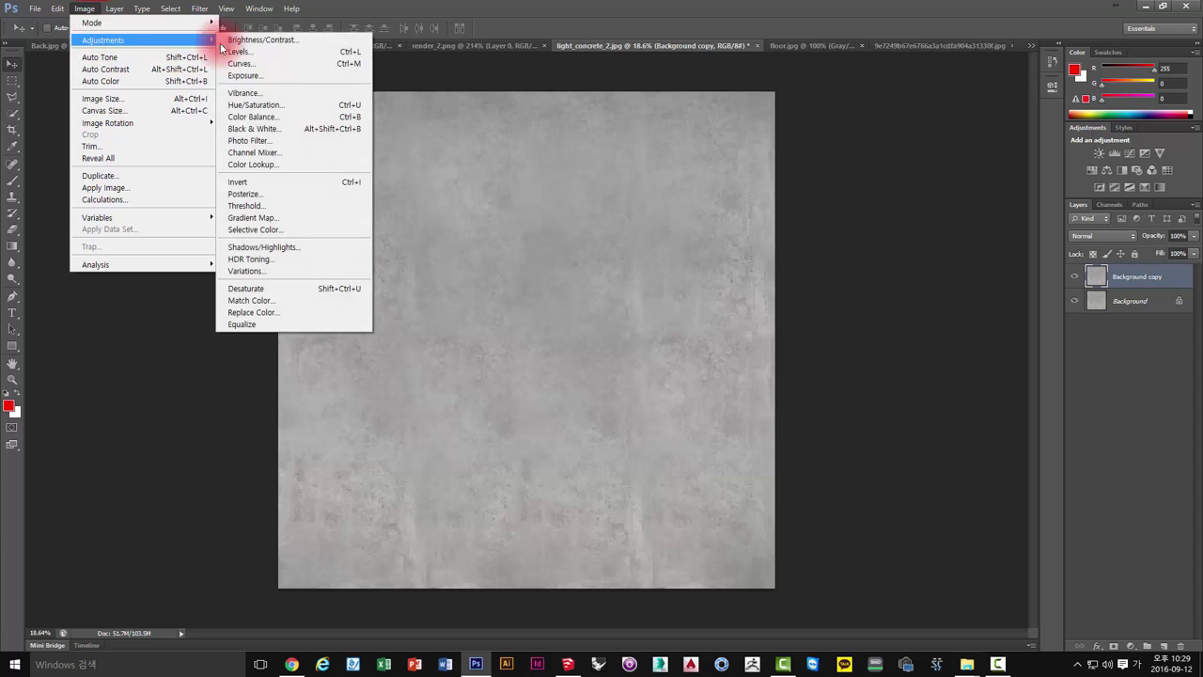
pyautogui.click(249, 63)
pyautogui.click(697, 278)
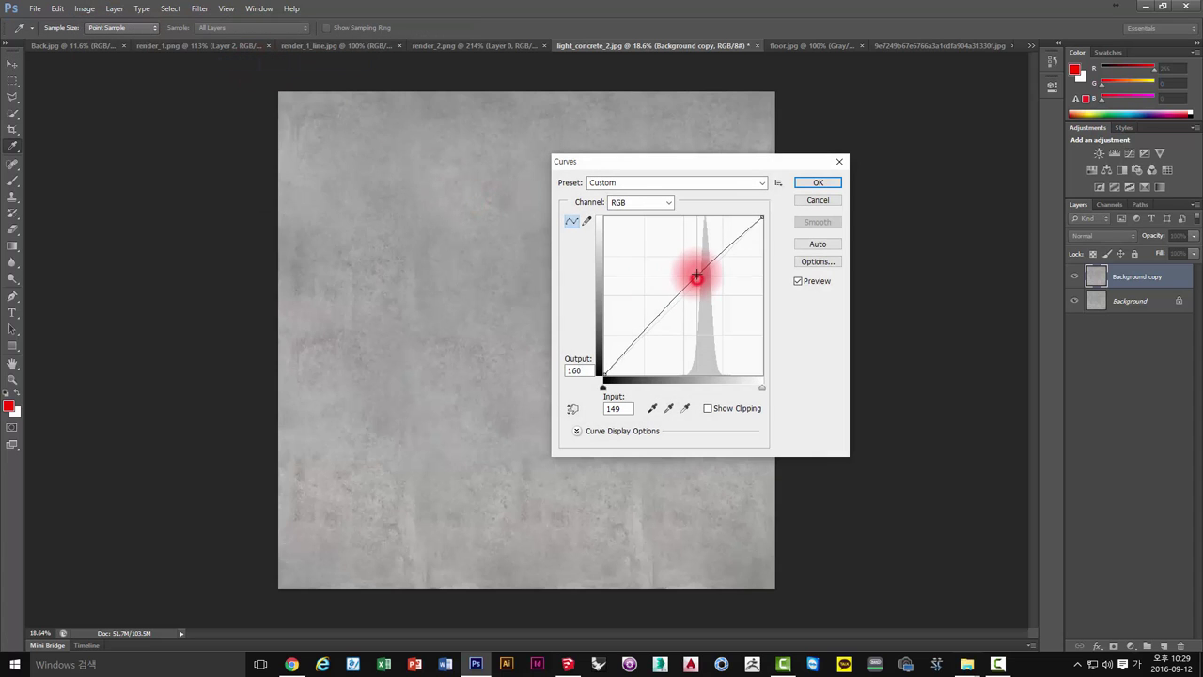
pyautogui.moveTo(696, 278); pyautogui.dragTo(695, 267)
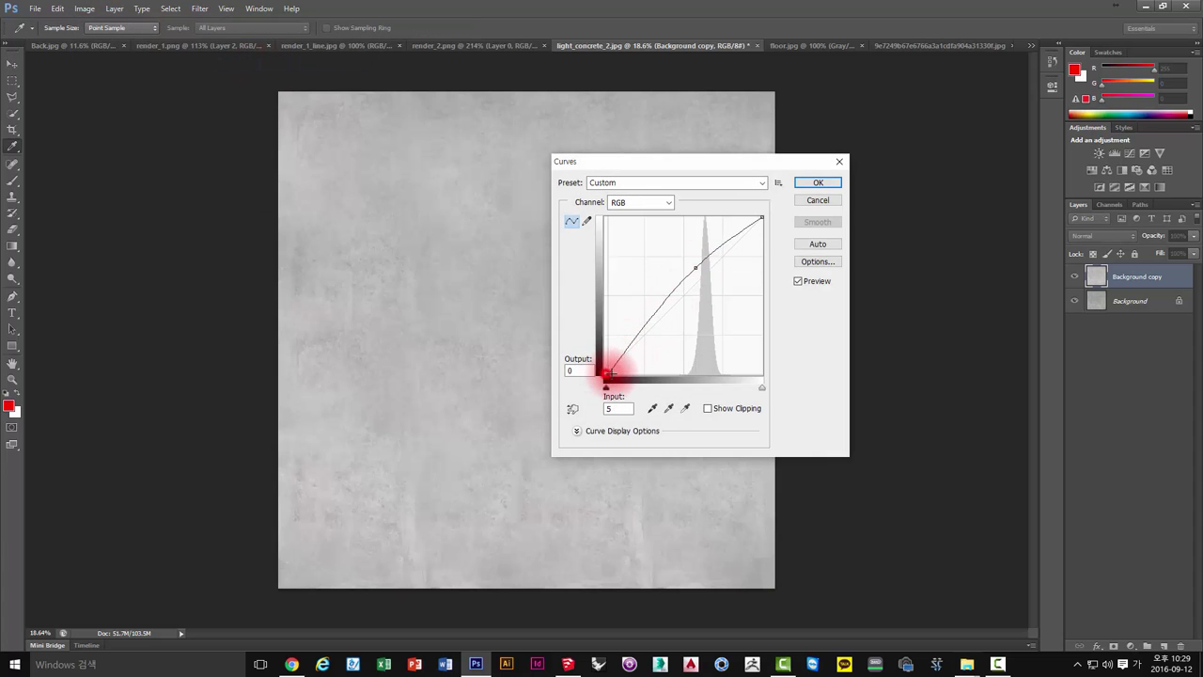
pyautogui.moveTo(606, 373); pyautogui.dragTo(637, 374)
pyautogui.moveTo(695, 269); pyautogui.dragTo(692, 276)
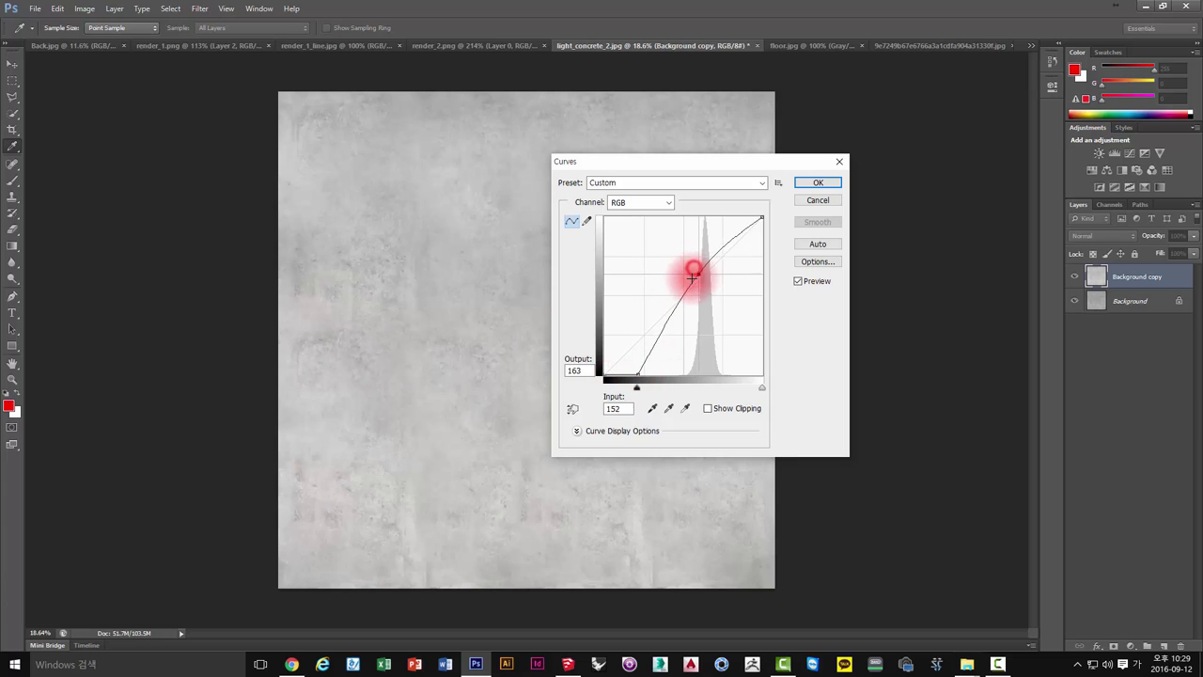
pyautogui.moveTo(636, 374); pyautogui.dragTo(653, 374)
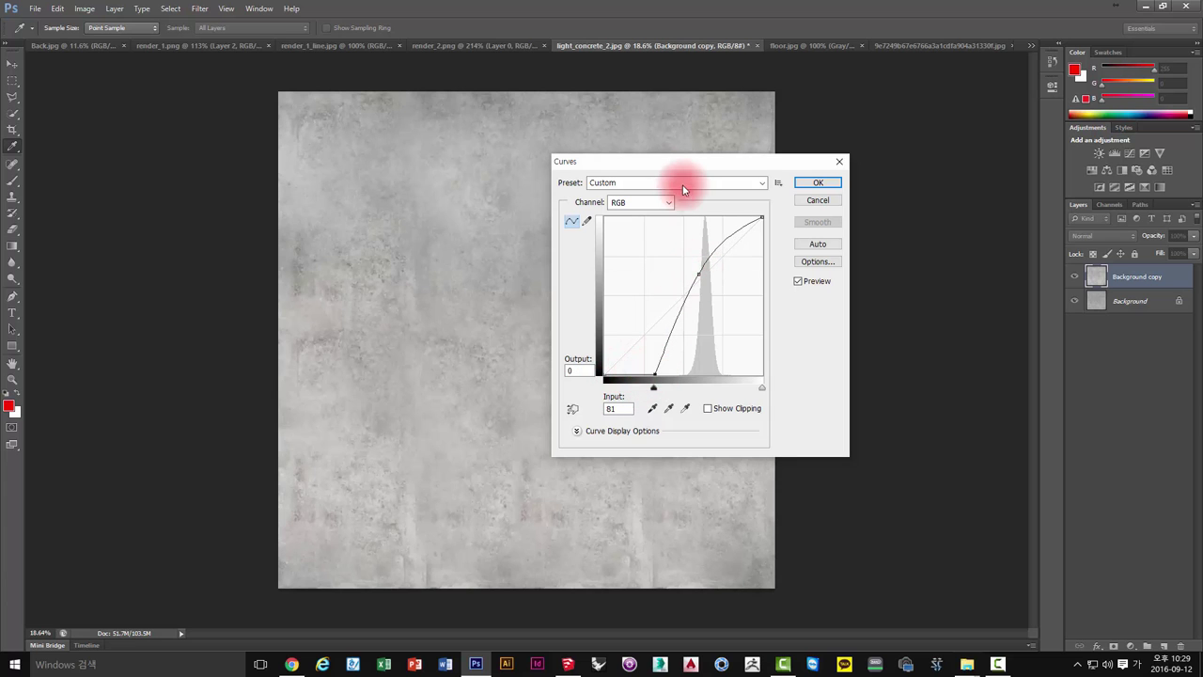
# Compare the curve with preview off and on, apply it, and view render_1.png.
pyautogui.moveTo(663, 162); pyautogui.dragTo(888, 158)
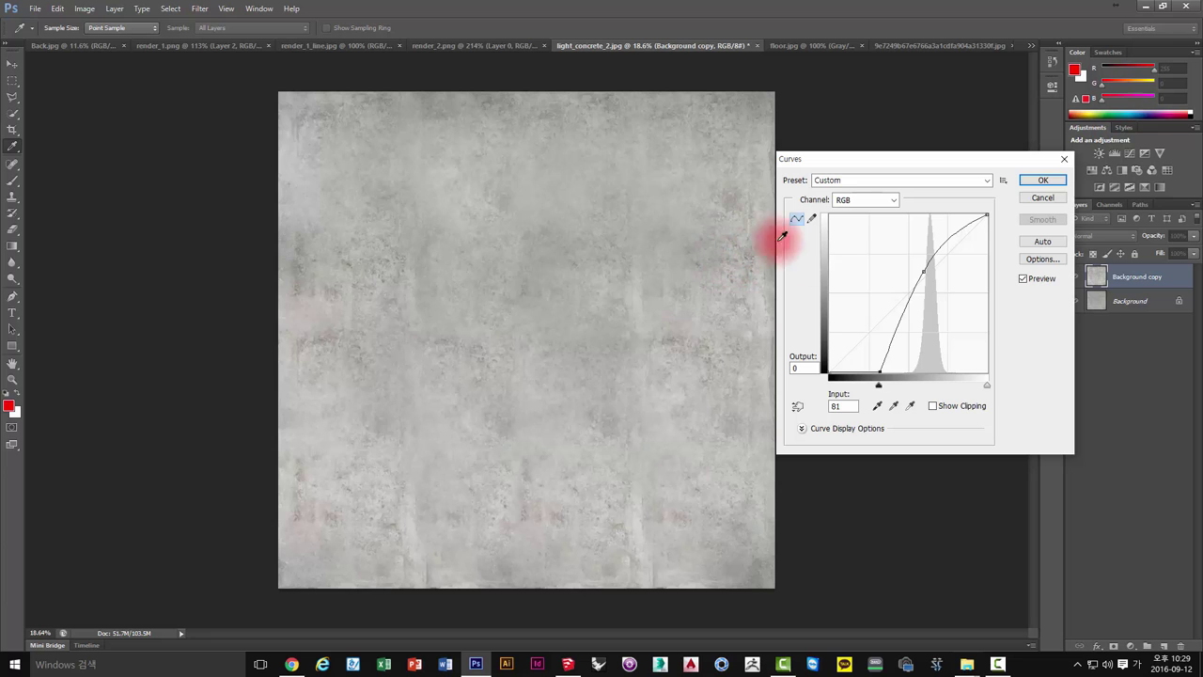
pyautogui.click(1023, 279)
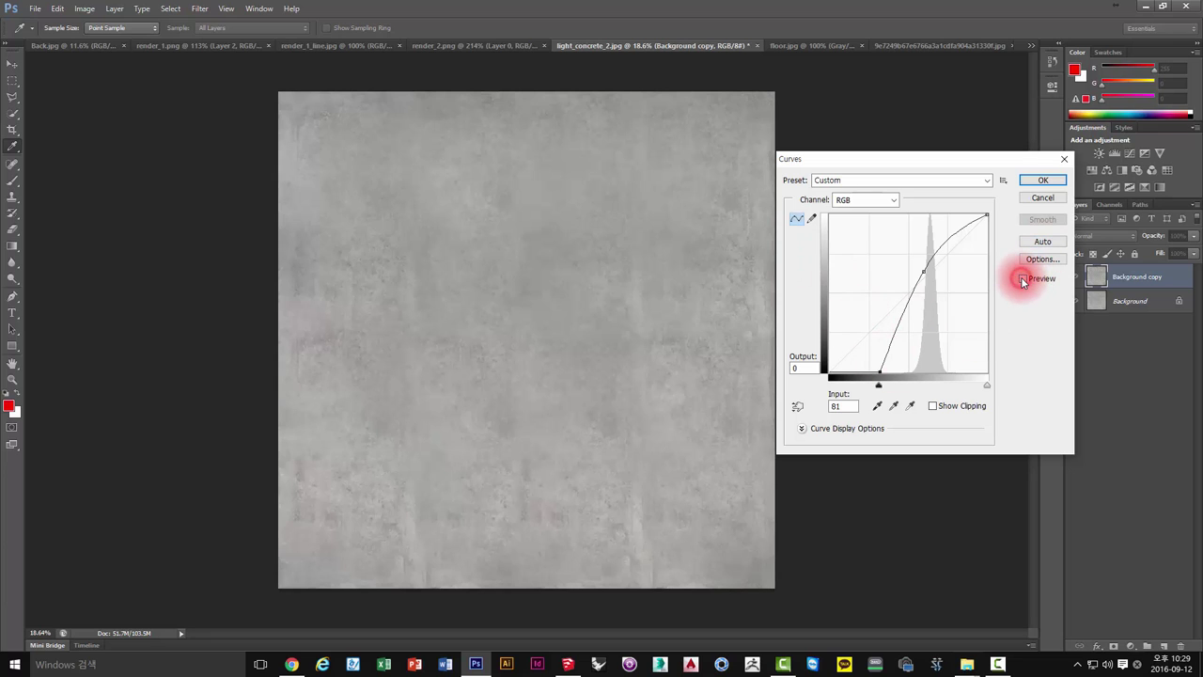
pyautogui.click(1022, 279)
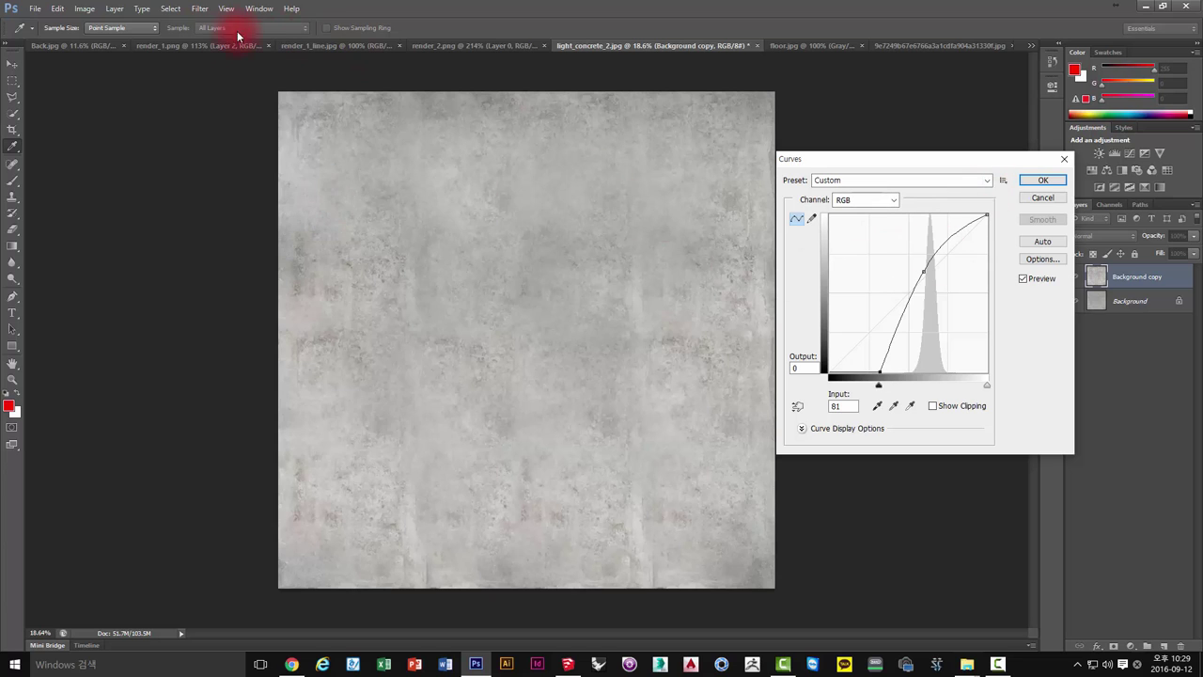
pyautogui.click(1043, 179)
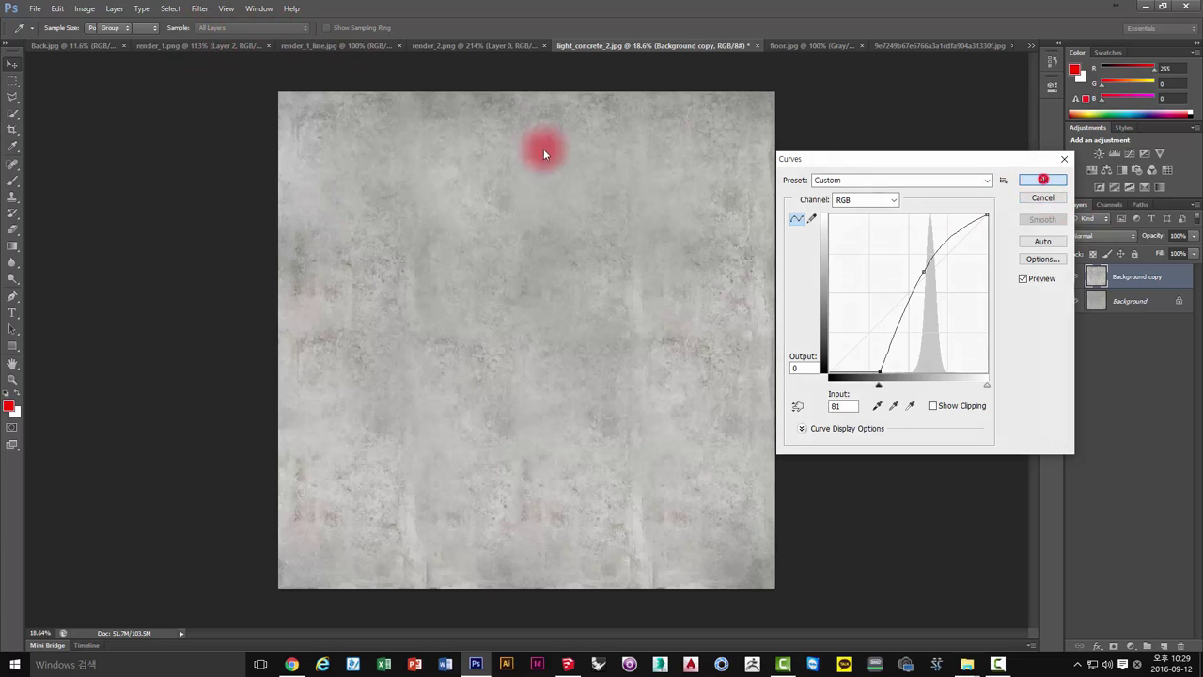
pyautogui.click(161, 46)
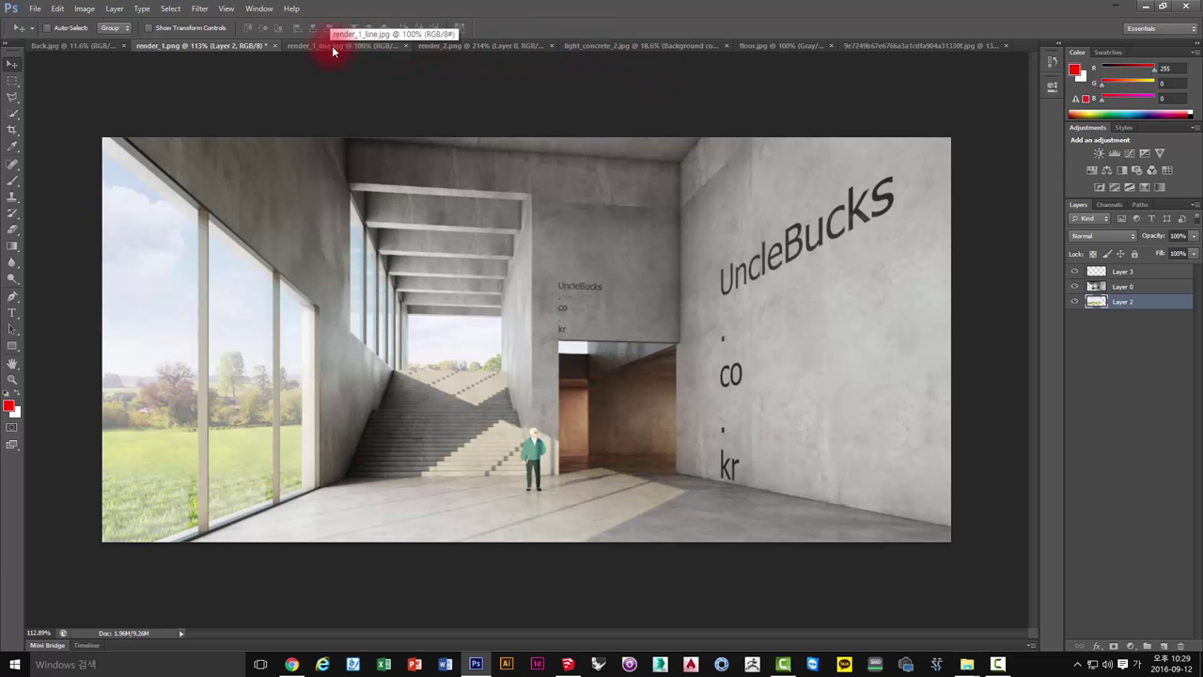
# On light_concrete_2.jpg, hide and reshow the Background copy to compare with the original.
pyautogui.click(628, 47)
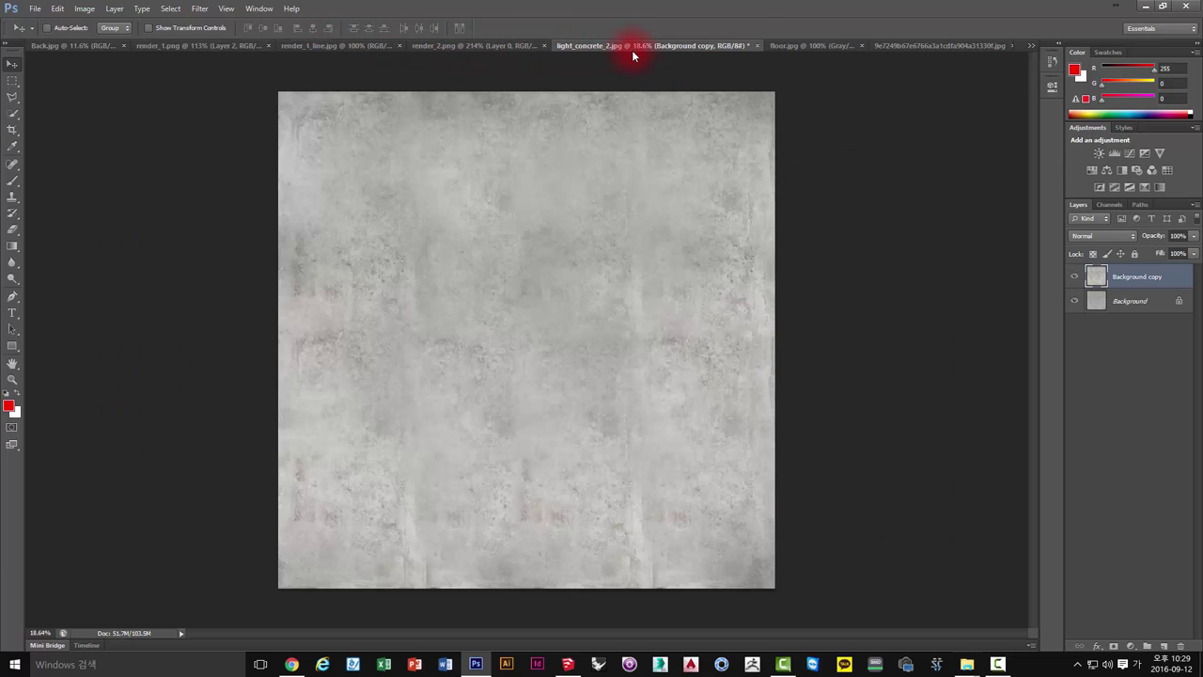
pyautogui.click(1073, 279)
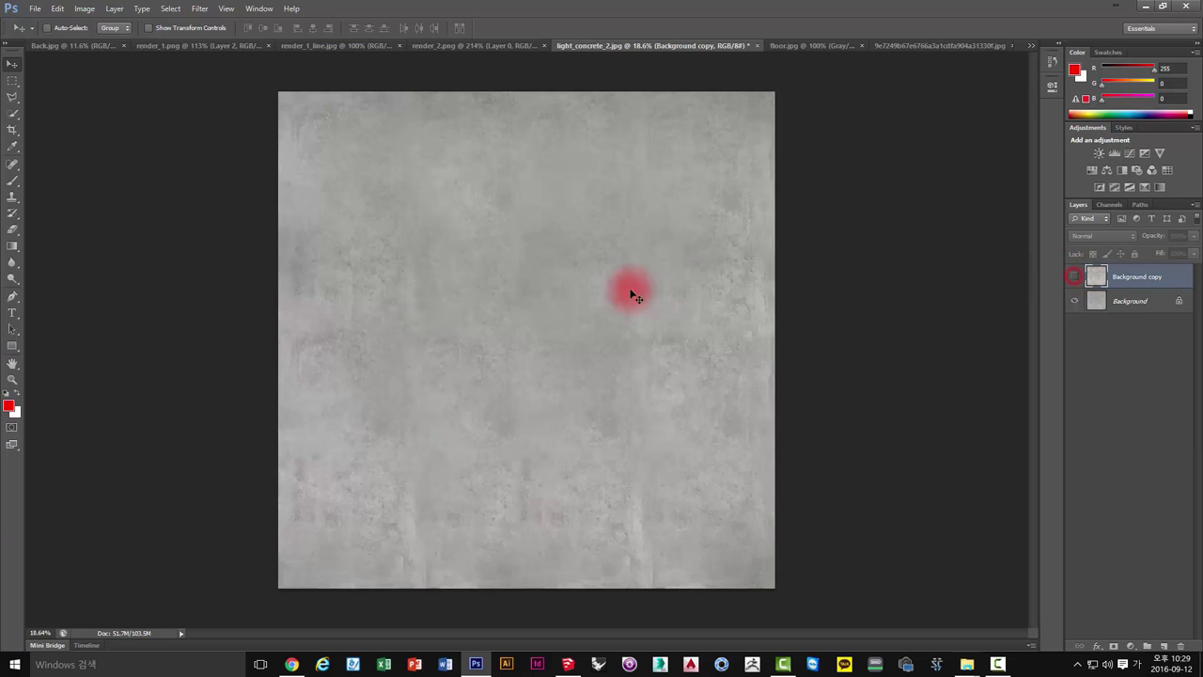
pyautogui.click(1074, 277)
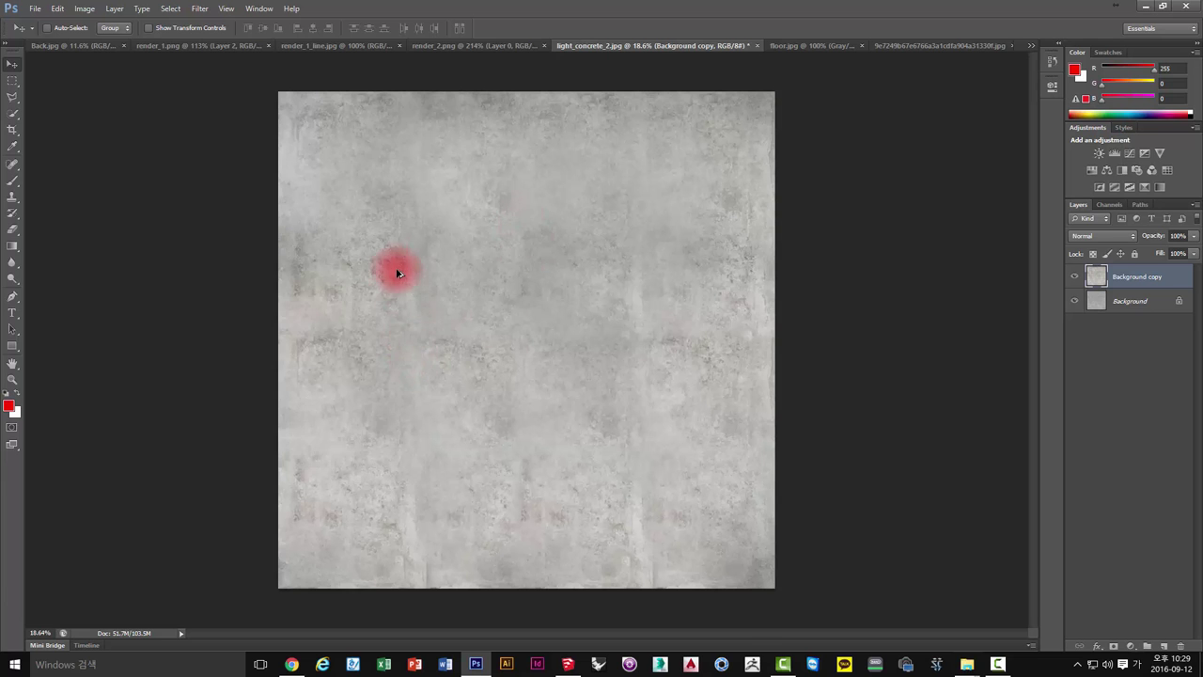
# Zoom around the corrected texture, check render_1.png, and return to light_concrete_2.jpg.
pyautogui.keyDown('alt'); pyautogui.scroll(5, 396, 267); pyautogui.keyUp('alt')
pyautogui.keyDown('alt'); pyautogui.scroll(-4, 390, 265); pyautogui.keyUp('alt')
pyautogui.keyDown('alt'); pyautogui.scroll(-1, 386, 263); pyautogui.keyUp('alt')
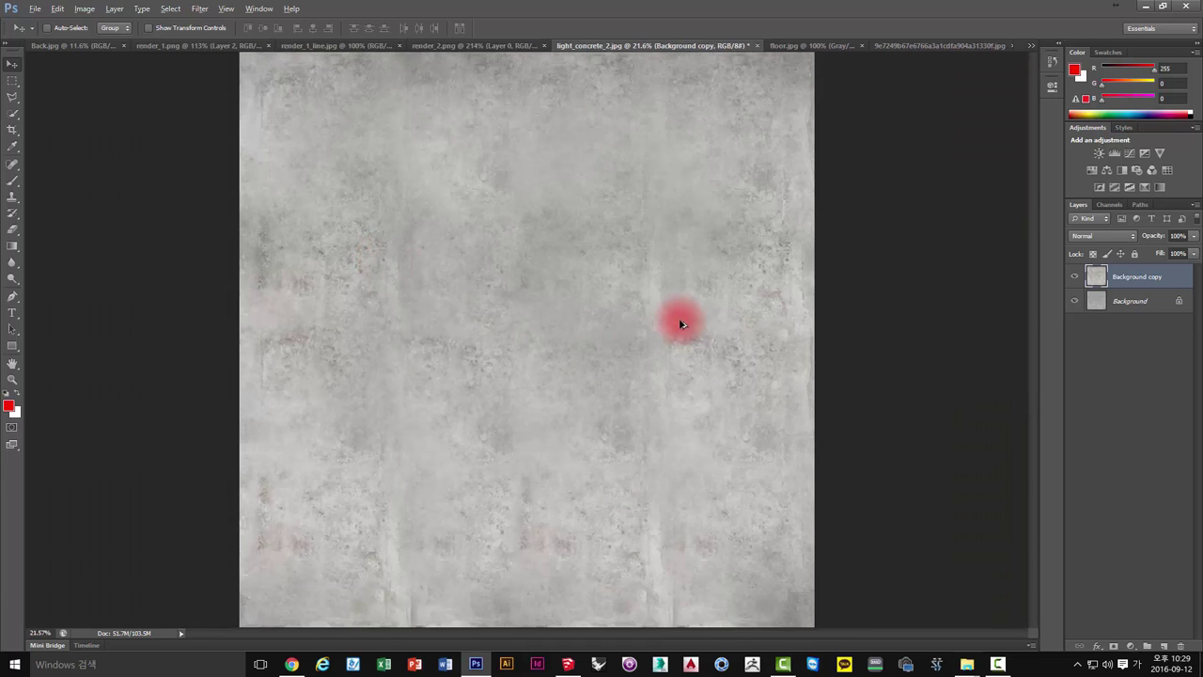
pyautogui.keyDown('alt'); pyautogui.scroll(3, 611, 370); pyautogui.keyUp('alt')
pyautogui.keyDown('alt'); pyautogui.scroll(-2, 617, 370); pyautogui.keyUp('alt')
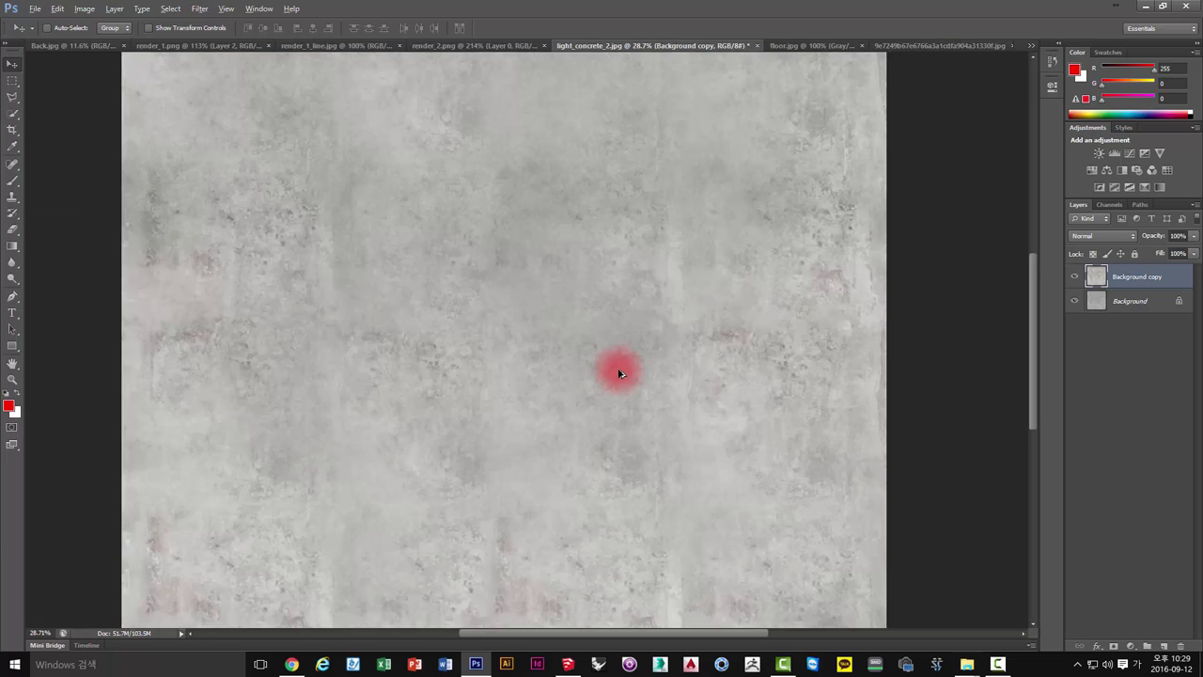
pyautogui.keyDown('alt'); pyautogui.scroll(-3, 618, 370); pyautogui.keyUp('alt')
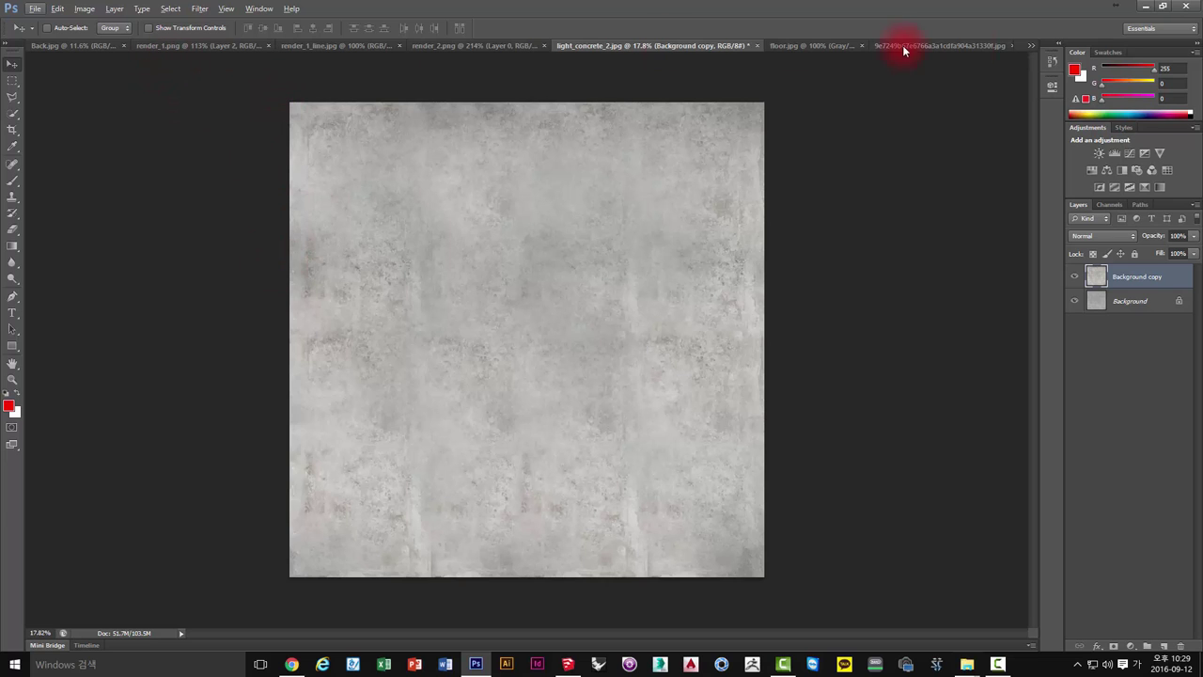
pyautogui.keyDown('alt'); pyautogui.scroll(1, 367, 268); pyautogui.keyUp('alt')
pyautogui.keyDown('alt'); pyautogui.scroll(3, 348, 263); pyautogui.keyUp('alt')
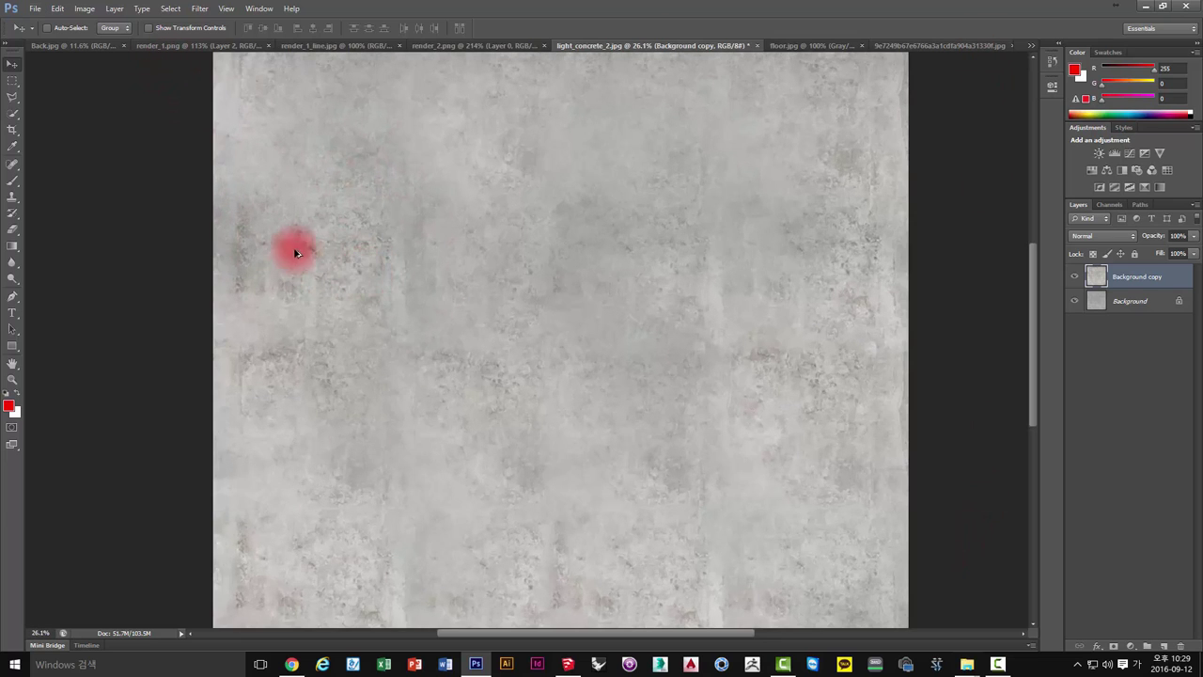
pyautogui.keyDown('alt'); pyautogui.scroll(-2, 380, 322); pyautogui.keyUp('alt')
pyautogui.keyDown('alt'); pyautogui.scroll(-1, 378, 319); pyautogui.keyUp('alt')
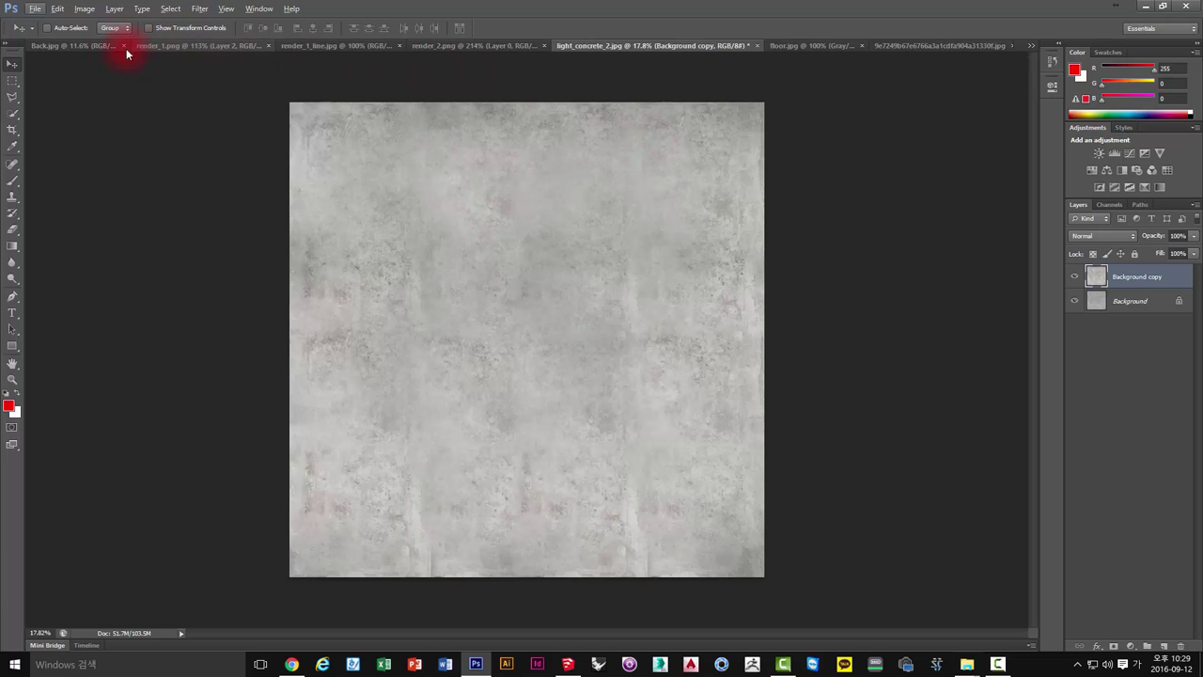
pyautogui.click(172, 46)
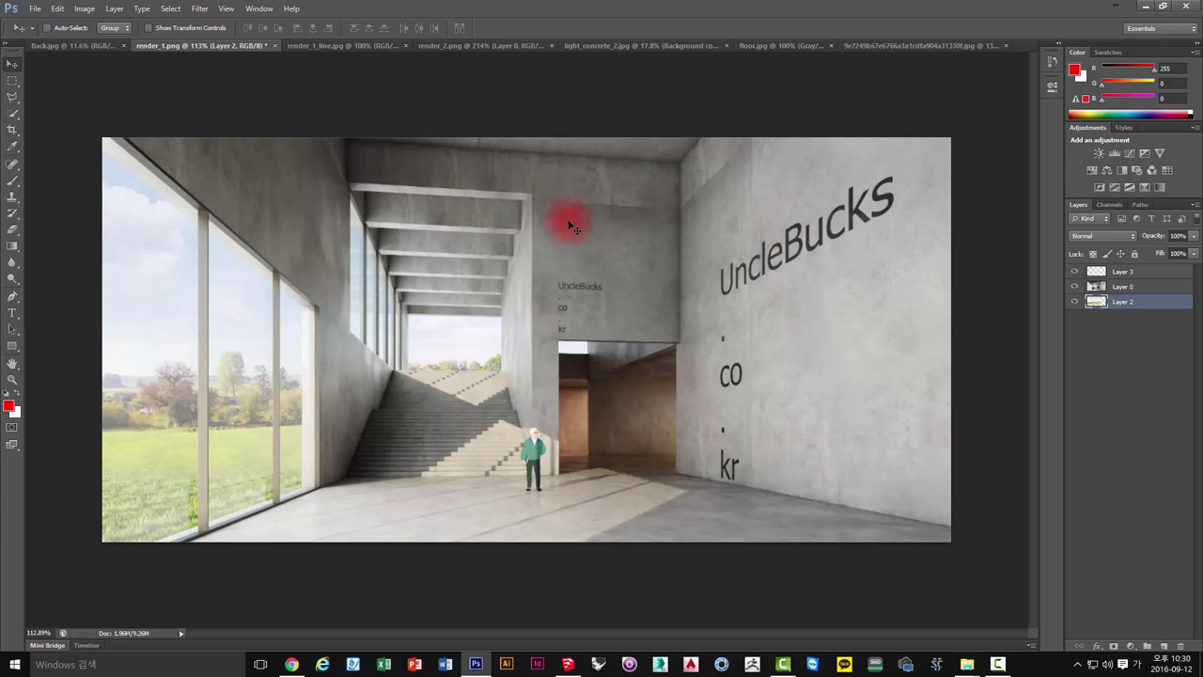
pyautogui.click(604, 45)
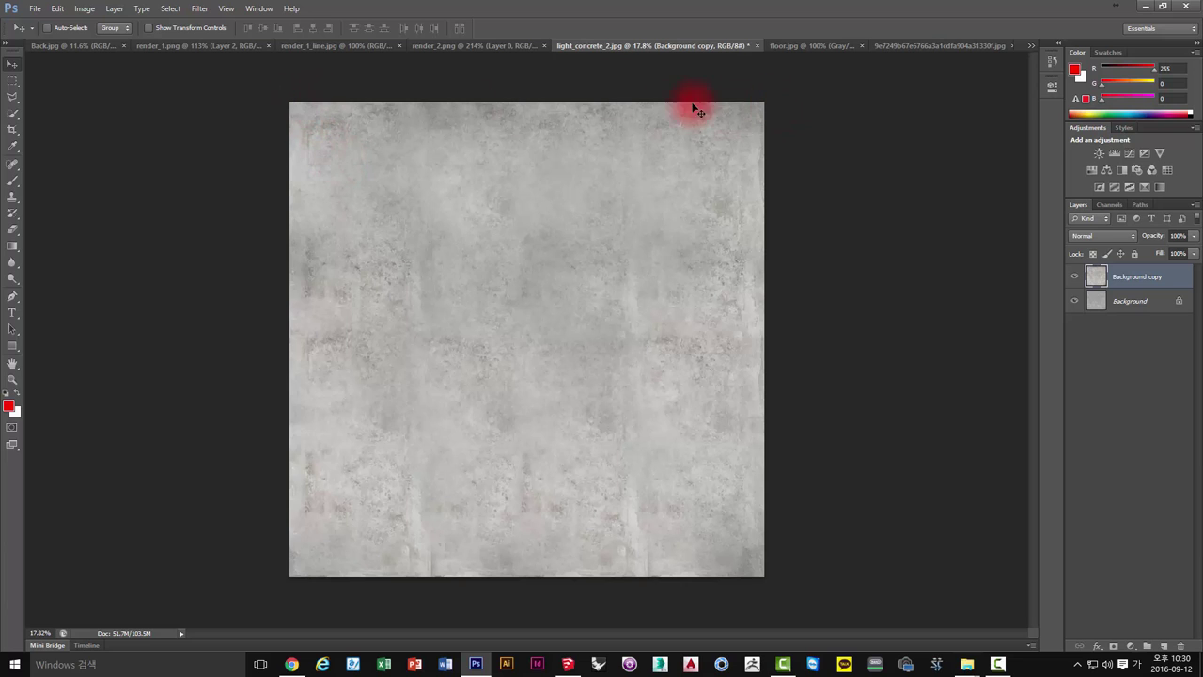
# Show the render_1.png concrete interior render with its UncleBucks .co .kr lettering.
pyautogui.click(177, 46)
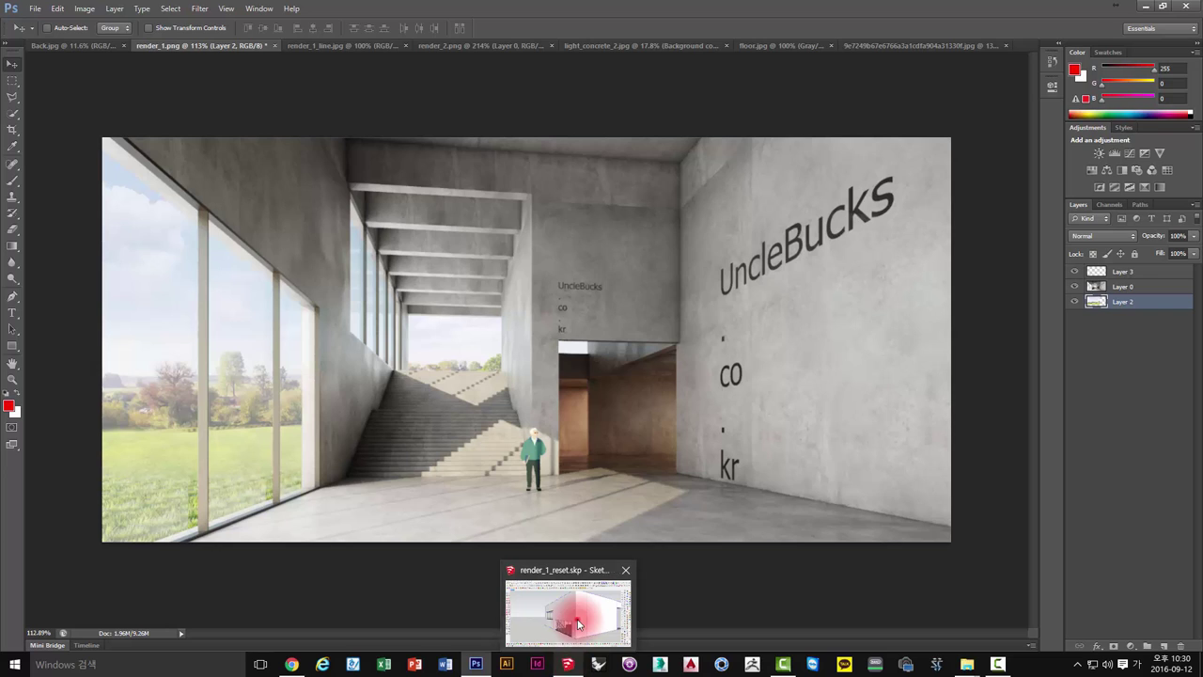
# Return to SketchUp Pro and orbit around the building to see it whole.
pyautogui.click(568, 667)
pyautogui.moveTo(649, 250); pyautogui.dragTo(646, 301)
pyautogui.moveTo(647, 301)
pyautogui.mouseDown(button='middle')
pyautogui.moveTo(639, 309)
pyautogui.moveTo(821, 287)
pyautogui.moveTo(673, 238)
pyautogui.moveTo(840, 289)
pyautogui.moveTo(685, 285)
pyautogui.moveTo(763, 360)
pyautogui.mouseUp(button='middle')
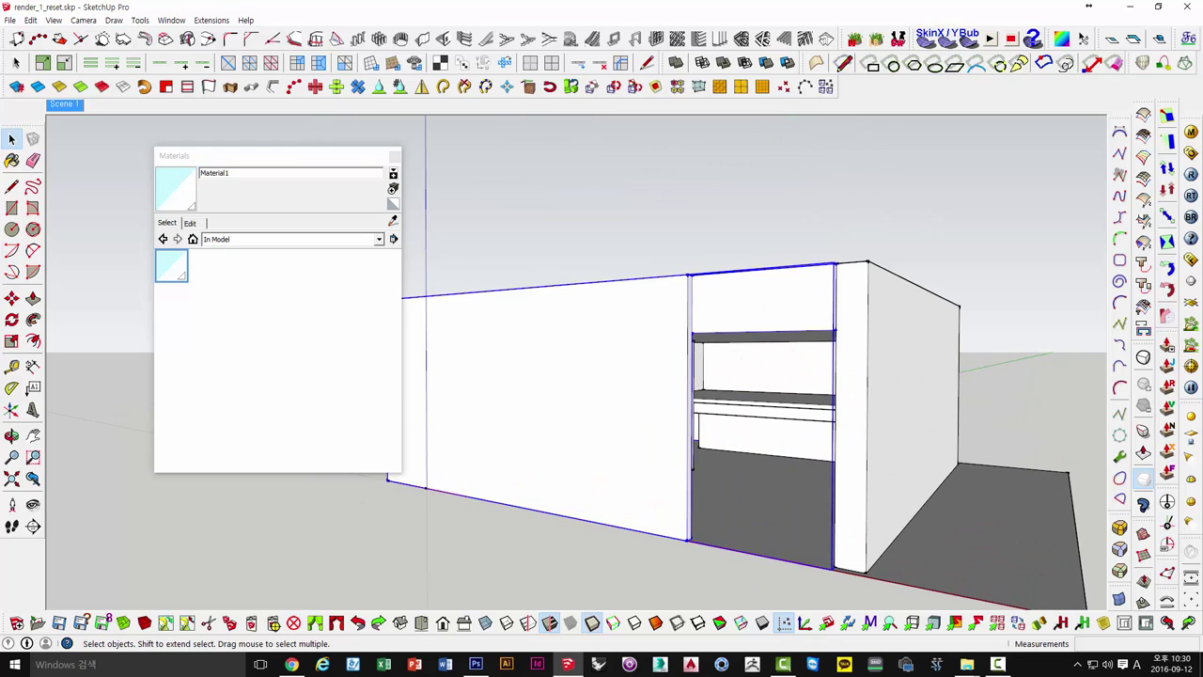
pyautogui.moveTo(612, 247); pyautogui.dragTo(410, 220, button='middle')
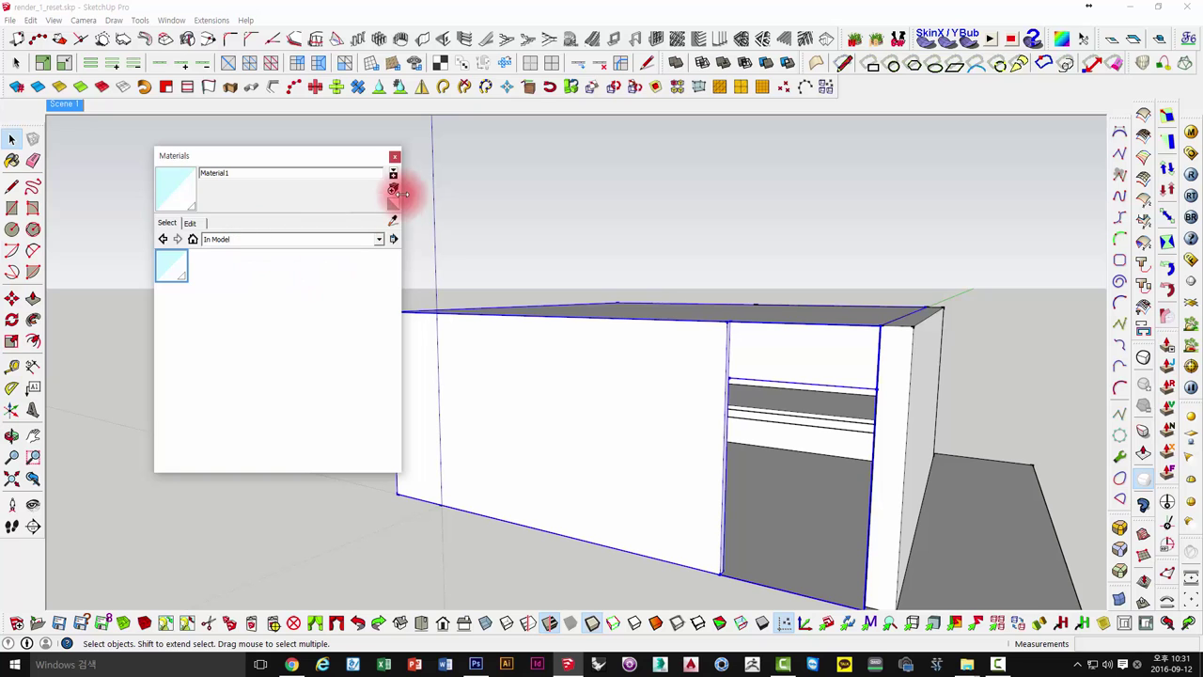
pyautogui.moveTo(580, 250); pyautogui.dragTo(697, 278, button='middle')
pyautogui.scroll(-4, 697, 278)
pyautogui.moveTo(845, 322)
pyautogui.mouseDown(button='middle')
pyautogui.moveTo(666, 314)
pyautogui.moveTo(620, 291)
pyautogui.mouseUp(button='middle')
# Load the grey Color_002 swatch from the Colors material library.
pyautogui.click(266, 240)
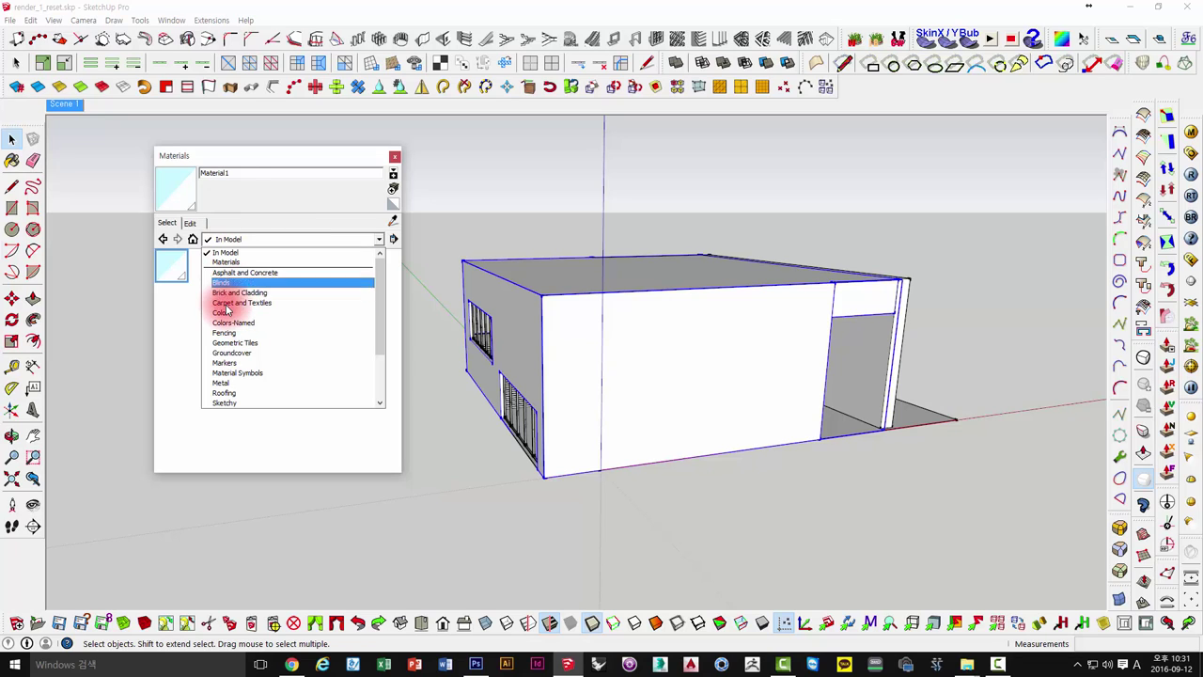
pyautogui.click(226, 312)
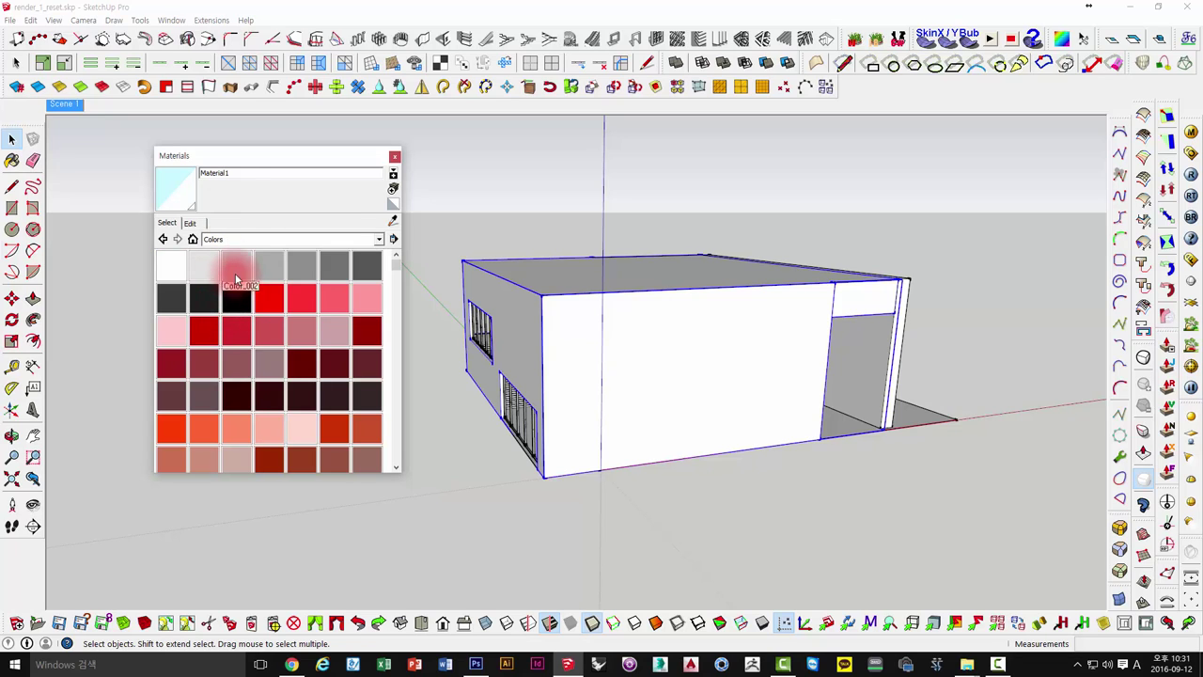
pyautogui.click(242, 272)
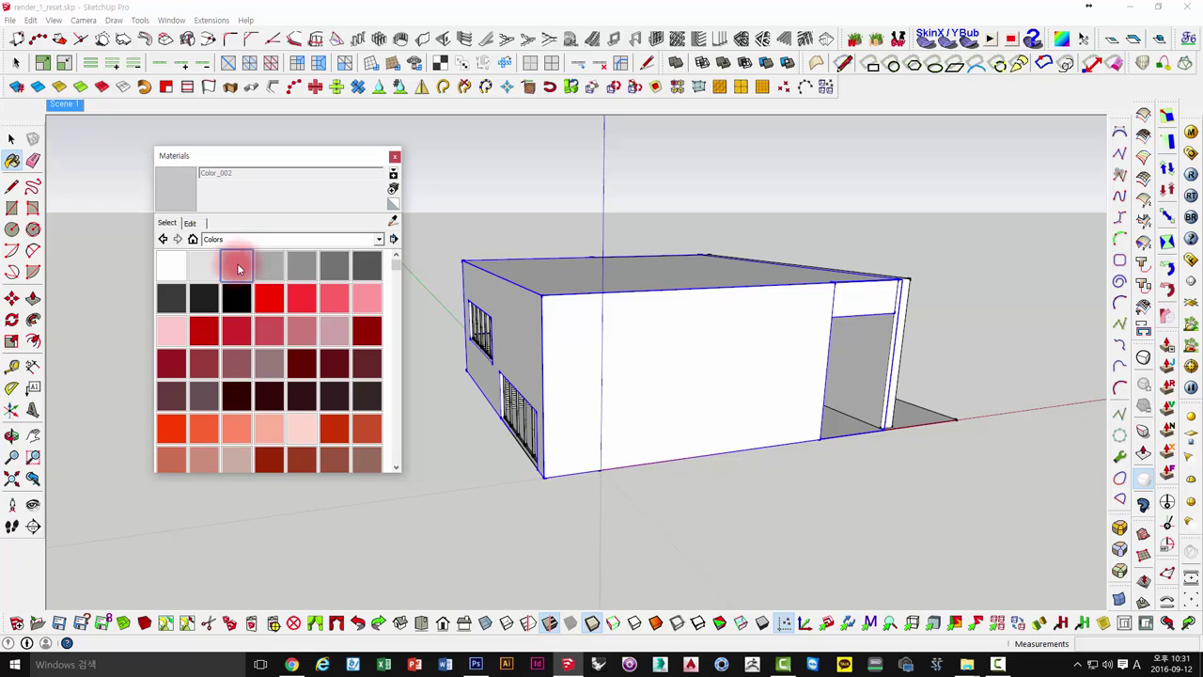
pyautogui.moveTo(615, 293); pyautogui.dragTo(625, 320, button='middle')
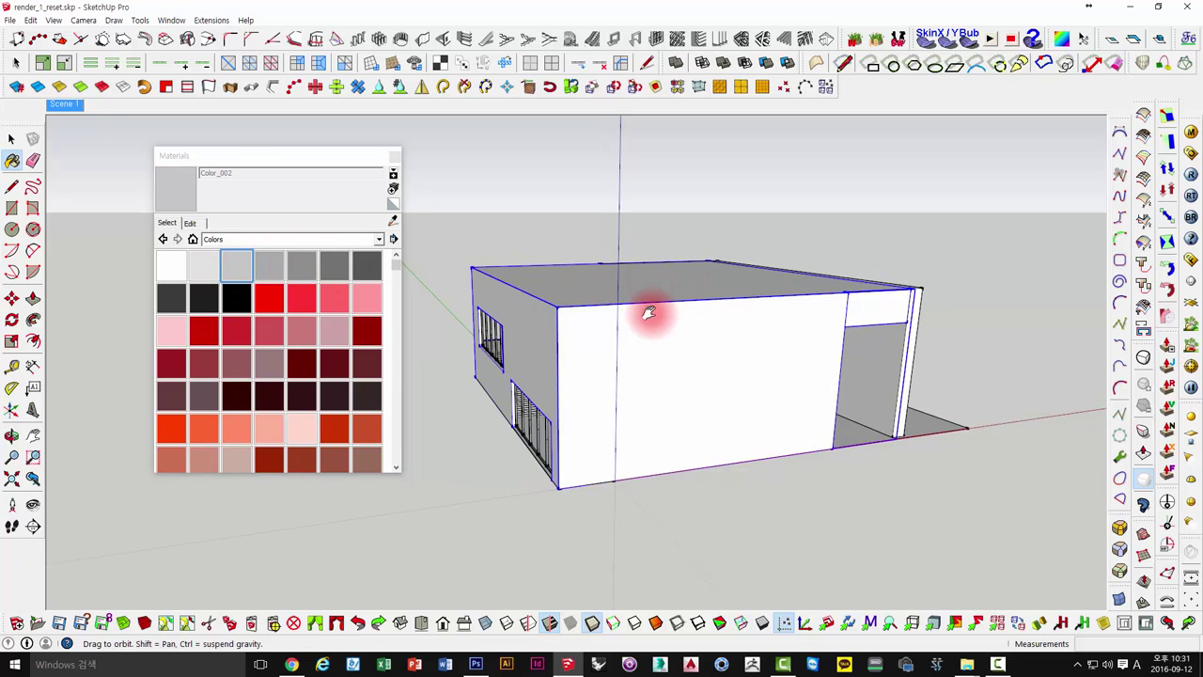
pyautogui.scroll(1, 624, 320)
pyautogui.click(242, 271)
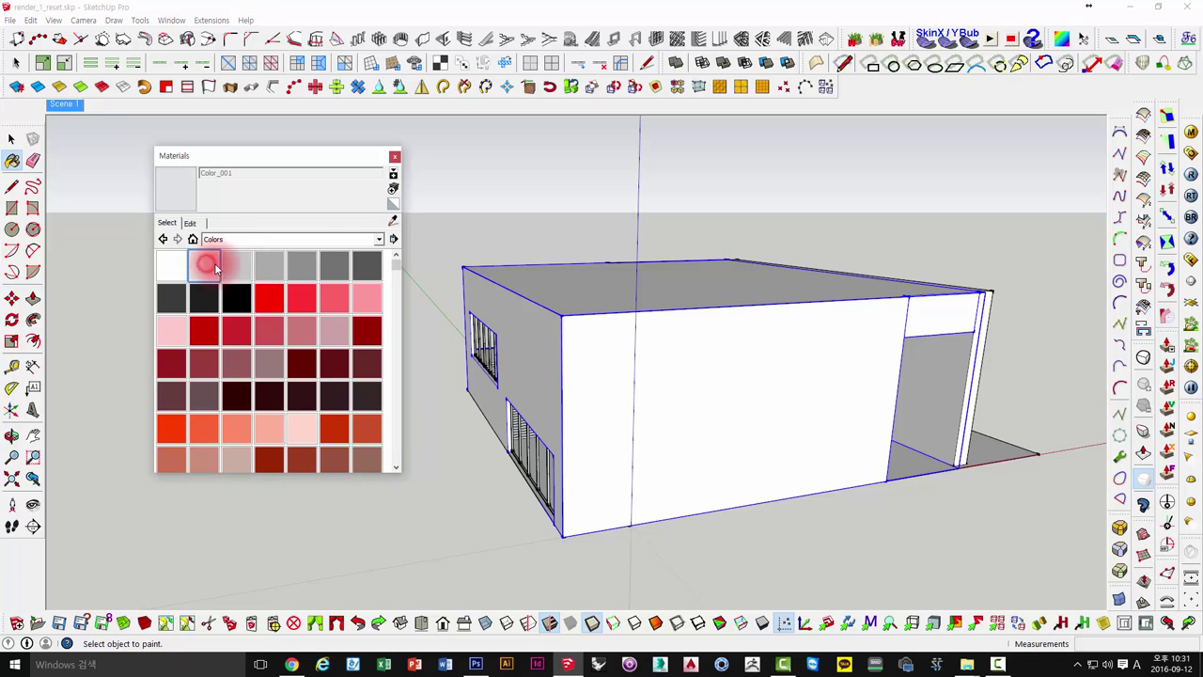
pyautogui.moveTo(765, 293)
pyautogui.mouseDown(button='middle')
pyautogui.moveTo(639, 301)
pyautogui.moveTo(768, 322)
pyautogui.moveTo(636, 304)
pyautogui.moveTo(564, 349)
pyautogui.moveTo(873, 370)
pyautogui.moveTo(600, 390)
pyautogui.moveTo(714, 351)
pyautogui.moveTo(545, 351)
pyautogui.moveTo(719, 351)
pyautogui.moveTo(618, 343)
pyautogui.moveTo(451, 269)
pyautogui.mouseUp(button='middle')
pyautogui.scroll(3, 583, 320)
# Paint three interior ceiling beam faces with grey Color_002.
pyautogui.scroll(-2, 568, 282)
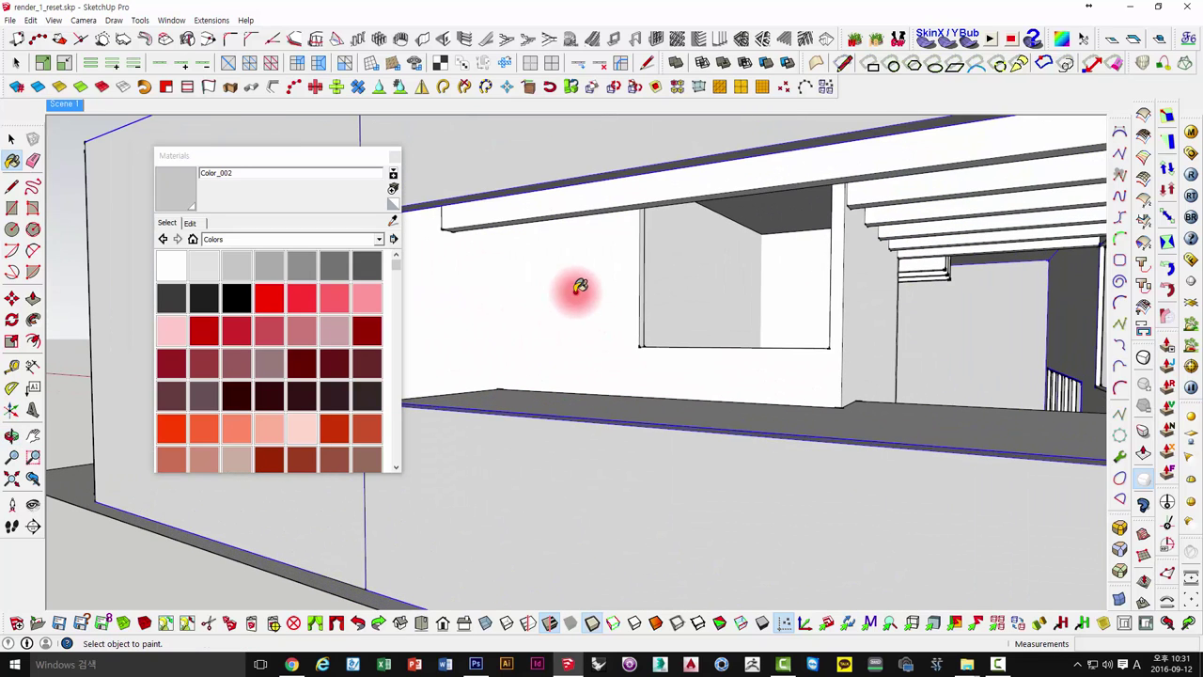
pyautogui.scroll(2, 572, 282)
pyautogui.moveTo(652, 229)
pyautogui.mouseDown(button='middle')
pyautogui.moveTo(693, 242)
pyautogui.moveTo(707, 221)
pyautogui.moveTo(846, 197)
pyautogui.mouseUp(button='middle')
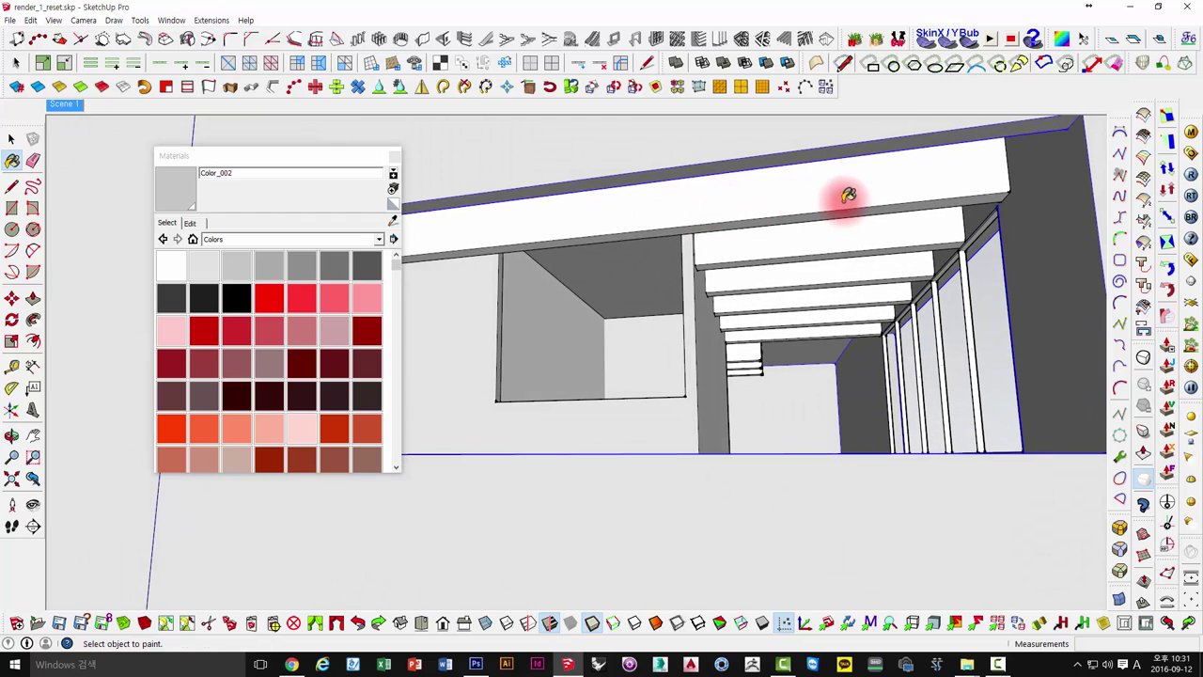
pyautogui.click(840, 196)
pyautogui.click(824, 241)
pyautogui.click(816, 273)
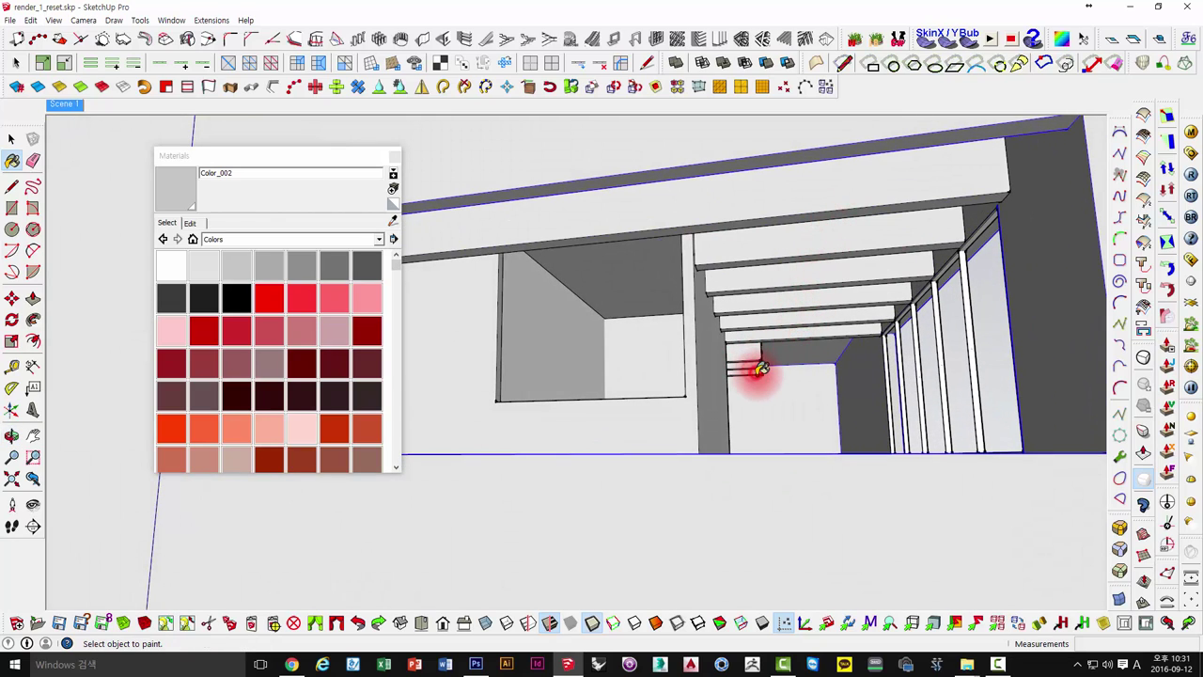
# Orbit out to an exterior corner view and back around toward the beams.
pyautogui.scroll(-2, 761, 369)
pyautogui.scroll(-5, 824, 330)
pyautogui.moveTo(824, 330)
pyautogui.mouseDown(button='middle')
pyautogui.moveTo(612, 389)
pyautogui.moveTo(495, 347)
pyautogui.moveTo(709, 398)
pyautogui.moveTo(555, 422)
pyautogui.mouseUp(button='middle')
pyautogui.scroll(3, 612, 384)
pyautogui.scroll(3, 535, 338)
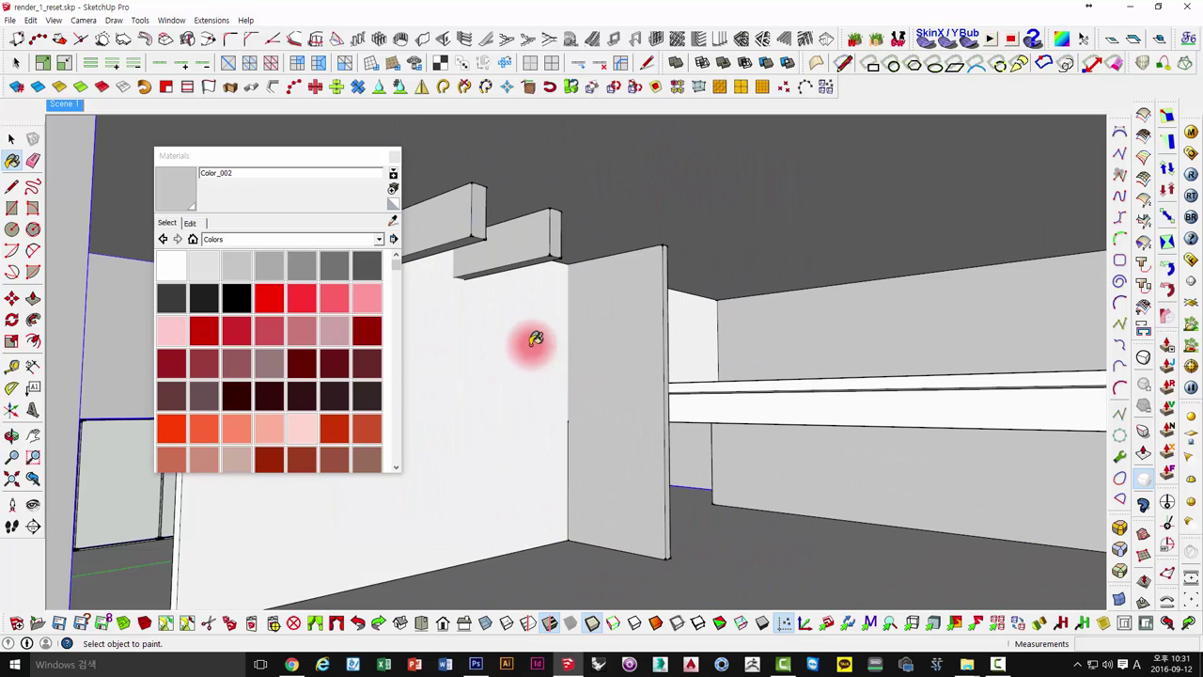
pyautogui.scroll(2, 535, 339)
pyautogui.scroll(3, 746, 413)
pyautogui.scroll(1, 749, 385)
pyautogui.scroll(3, 749, 379)
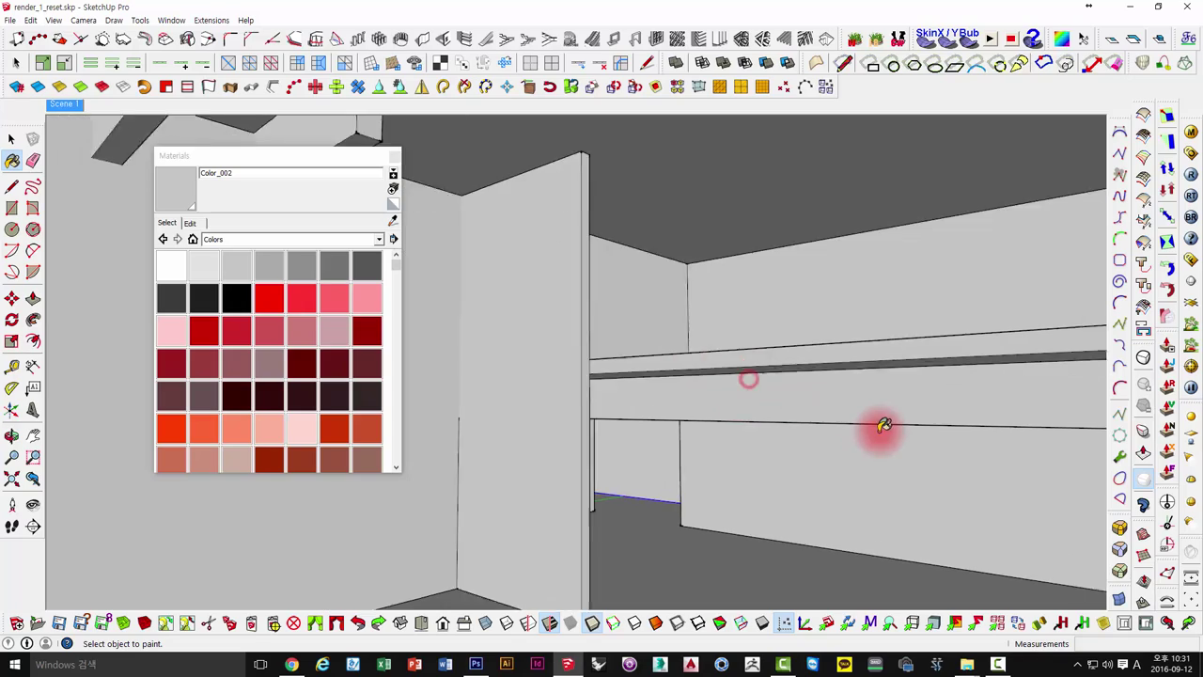
pyautogui.moveTo(884, 425)
pyautogui.mouseDown(button='middle')
pyautogui.moveTo(867, 363)
pyautogui.moveTo(868, 416)
pyautogui.moveTo(777, 489)
pyautogui.moveTo(876, 396)
pyautogui.moveTo(948, 397)
pyautogui.moveTo(579, 410)
pyautogui.moveTo(773, 416)
pyautogui.moveTo(573, 434)
pyautogui.moveTo(601, 395)
pyautogui.moveTo(529, 422)
pyautogui.moveTo(462, 482)
pyautogui.moveTo(577, 491)
pyautogui.moveTo(485, 510)
pyautogui.mouseUp(button='middle')
# Select the staircase group and orbit around it.
pyautogui.press('space')
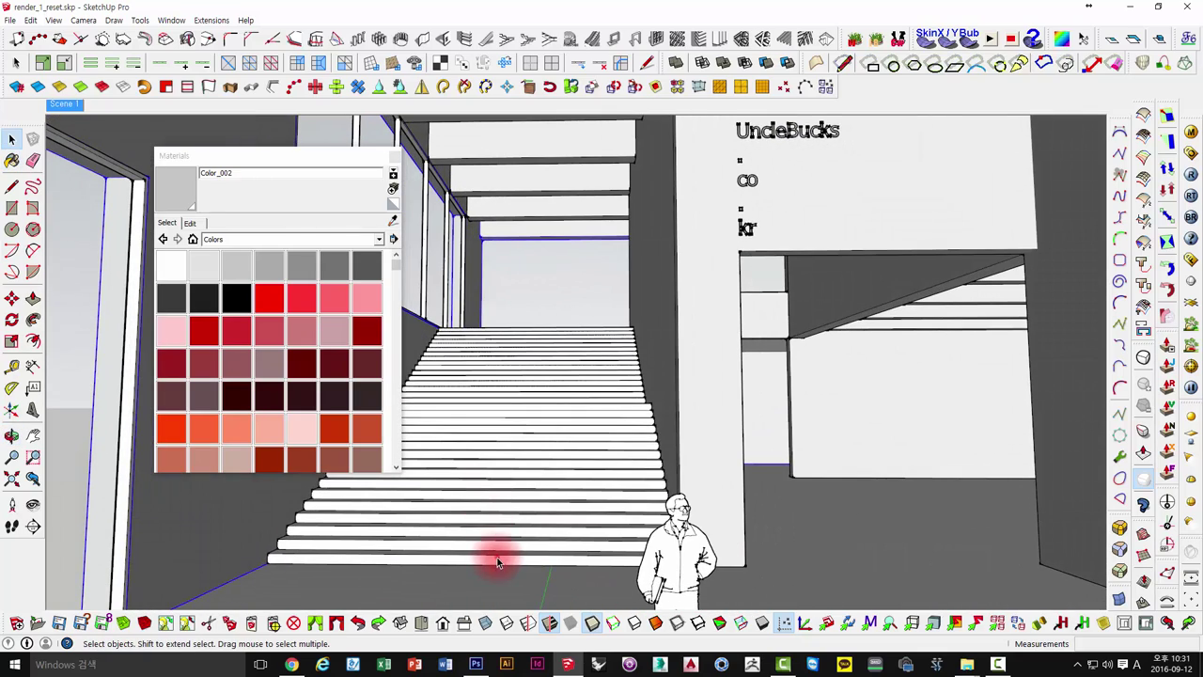
pyautogui.click(498, 561)
pyautogui.moveTo(629, 381)
pyautogui.mouseDown(button='middle')
pyautogui.moveTo(497, 370)
pyautogui.moveTo(491, 389)
pyautogui.mouseUp(button='middle')
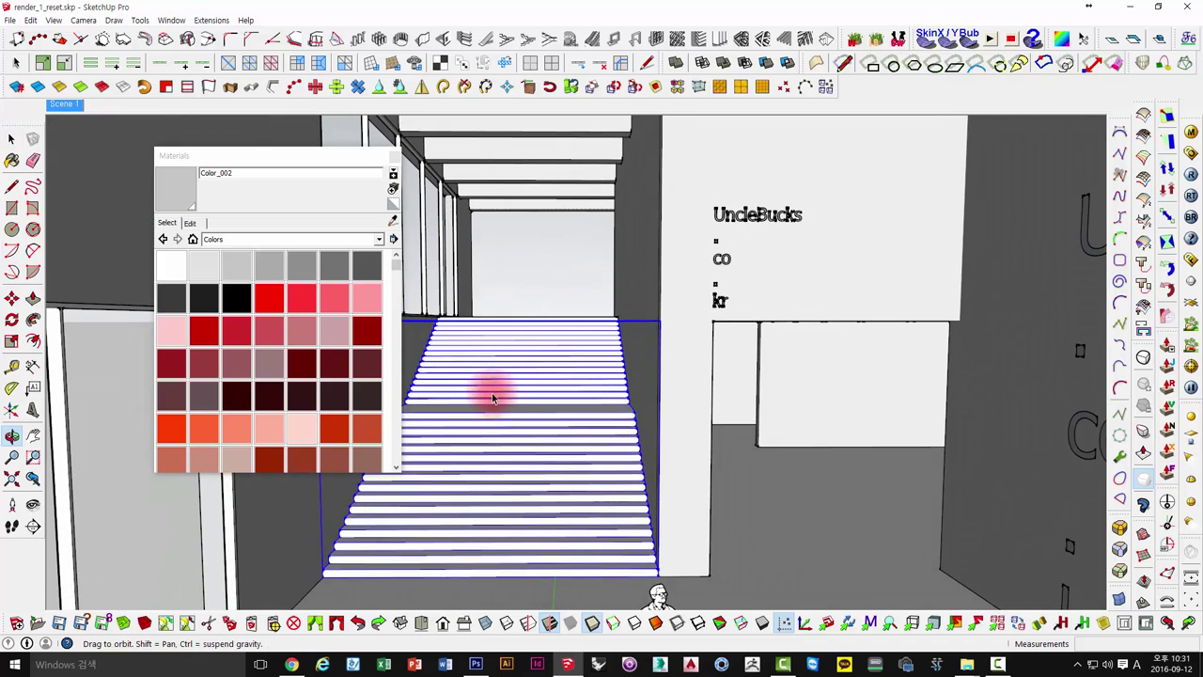
pyautogui.moveTo(526, 348)
pyautogui.mouseDown(button='middle')
pyautogui.moveTo(564, 366)
pyautogui.moveTo(550, 362)
pyautogui.mouseUp(button='middle')
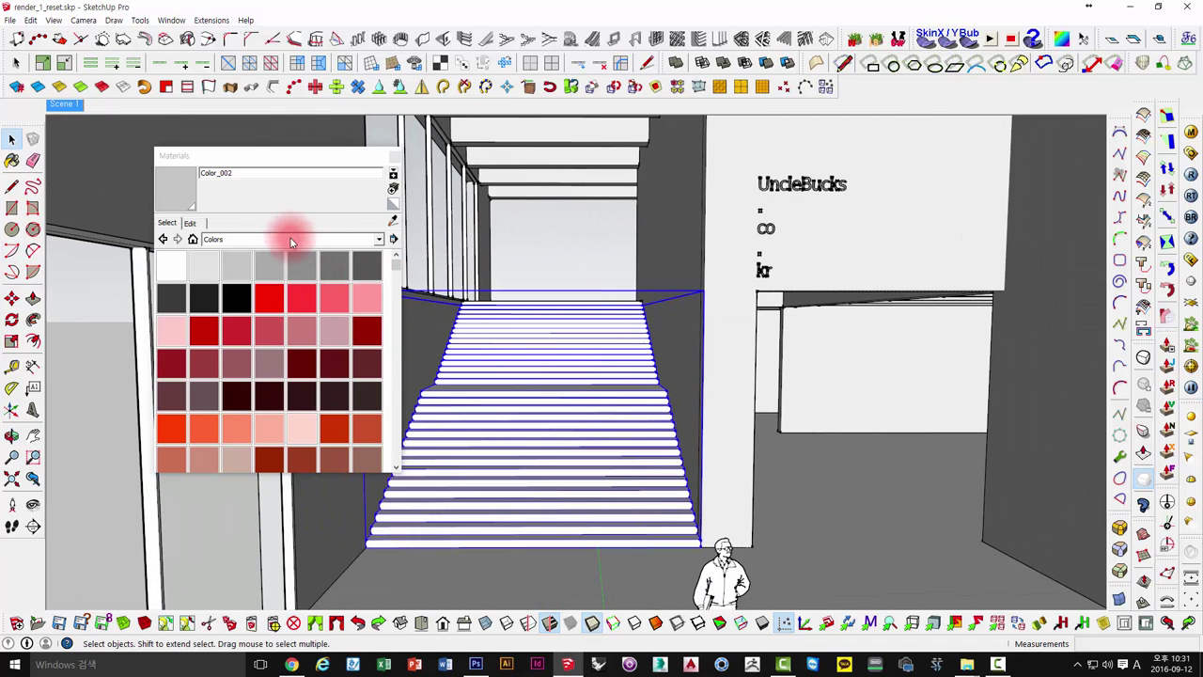
# Switch the materials list to In Model and paint the staircase with Color_002.
pyautogui.click(291, 239)
pyautogui.click(291, 239)
pyautogui.click(272, 238)
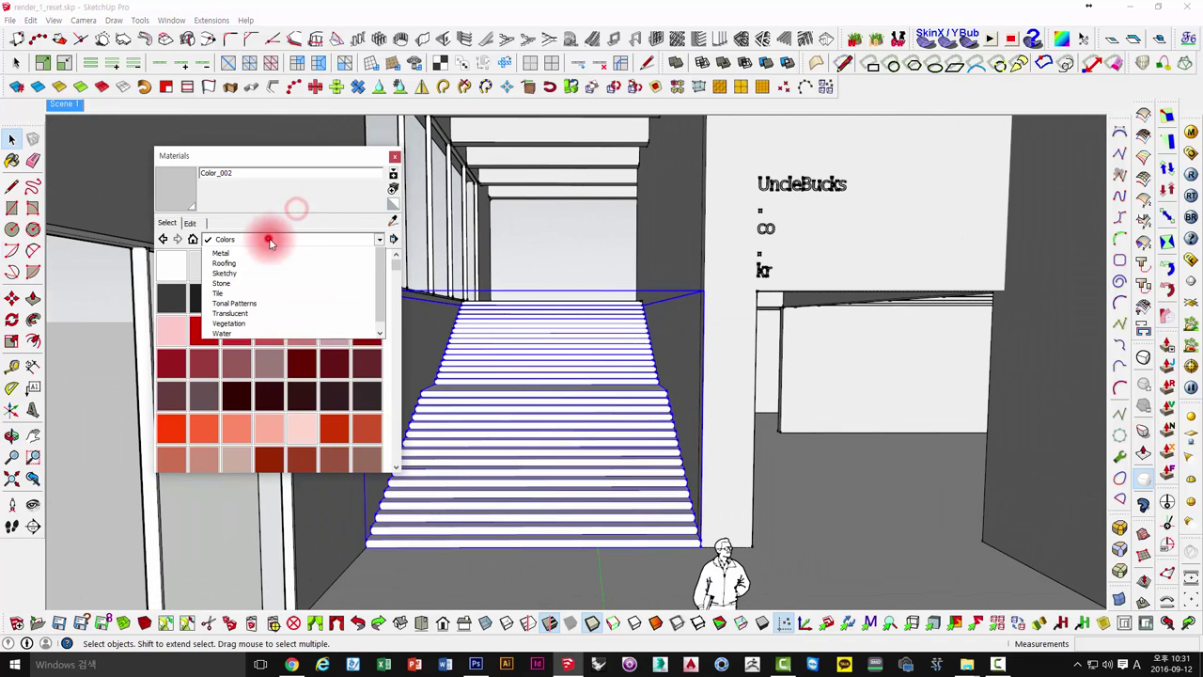
pyautogui.scroll(2, 271, 272)
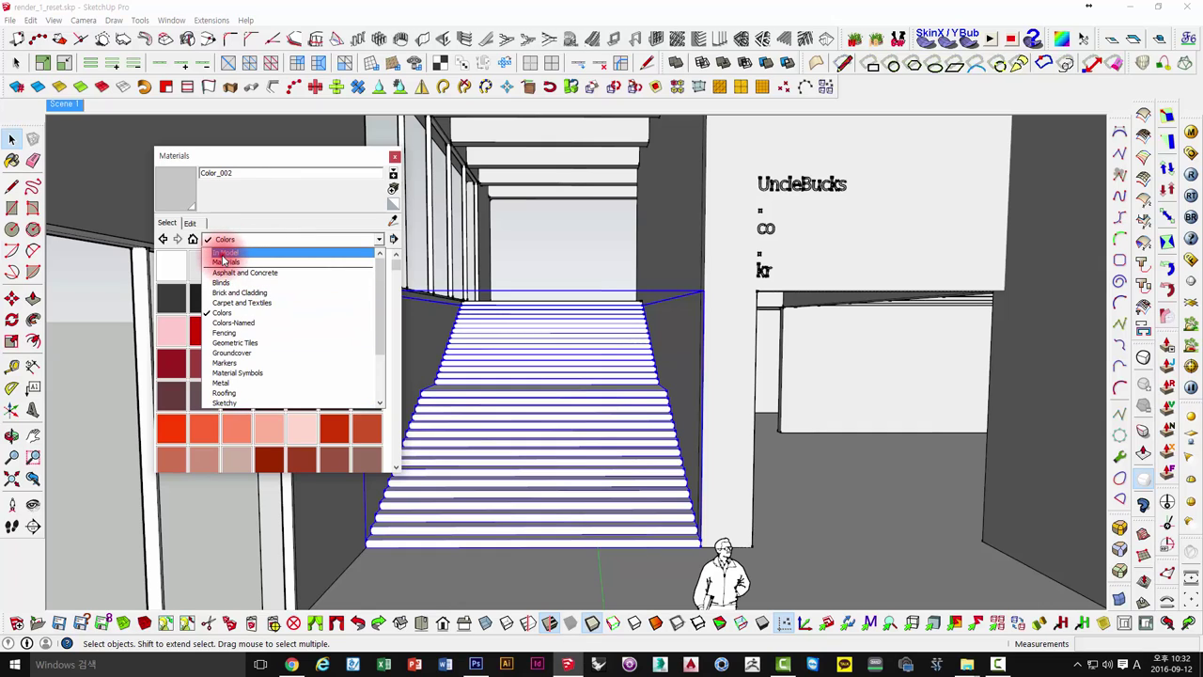
pyautogui.click(223, 253)
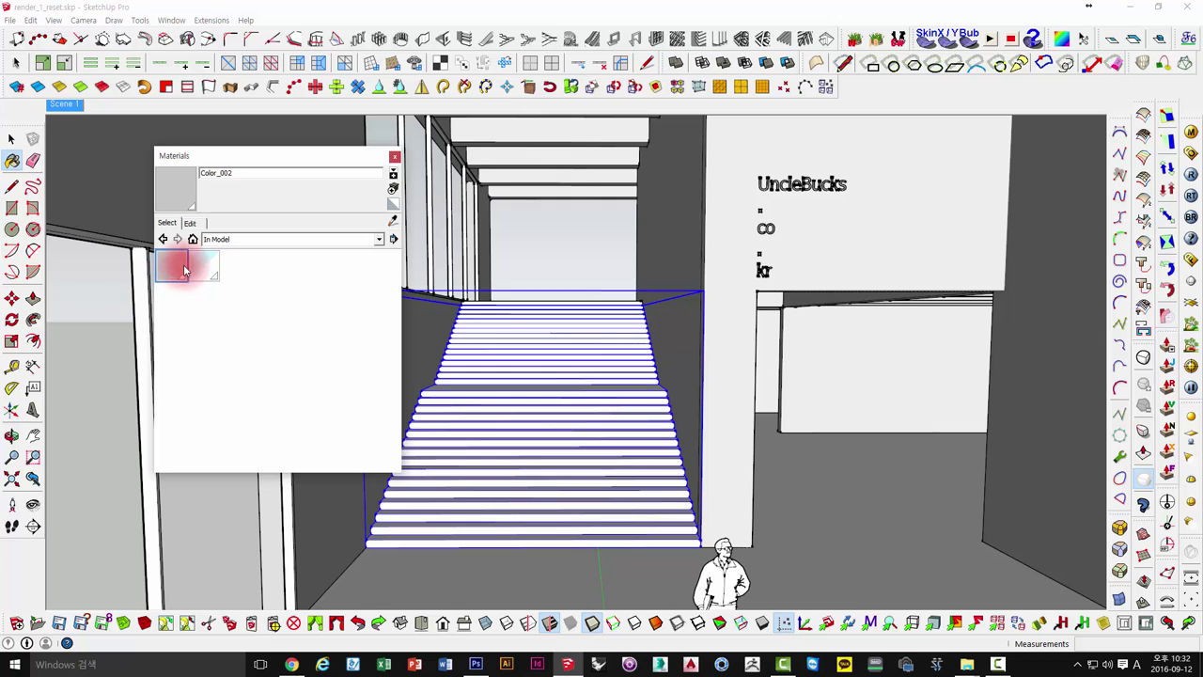
pyautogui.click(545, 369)
# Select the staircase, its top edge and the UncleBucks wall face while orbiting the view.
pyautogui.scroll(2, 541, 357)
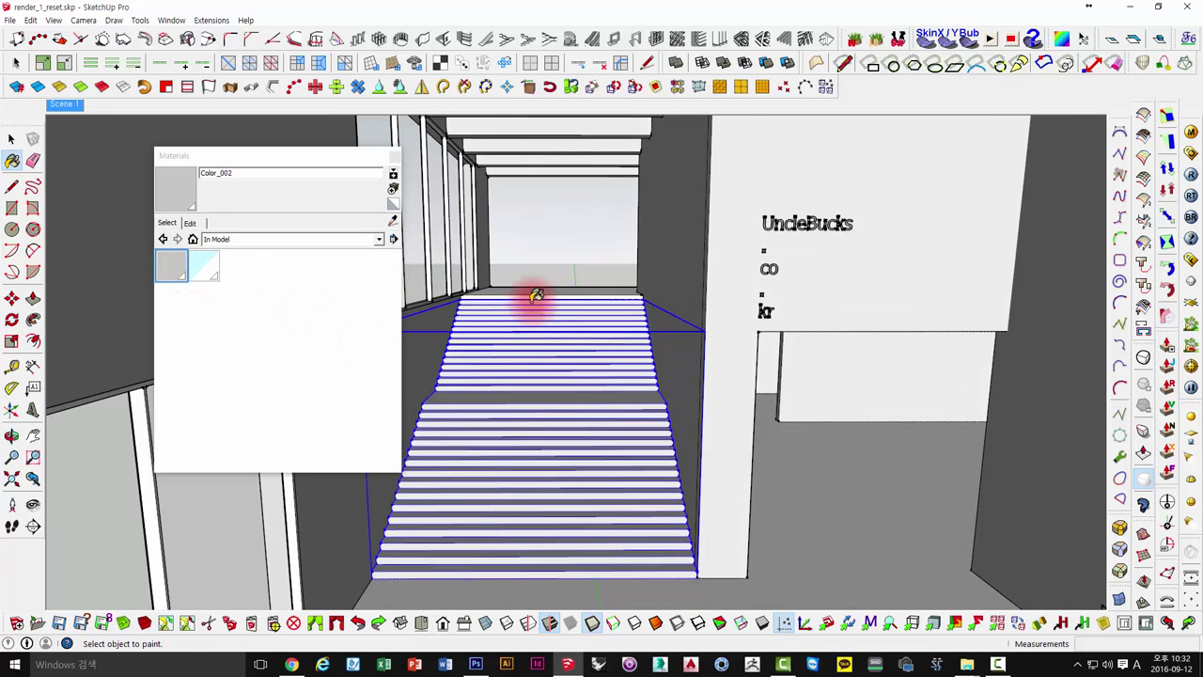
pyautogui.scroll(2, 532, 295)
pyautogui.scroll(-2, 515, 287)
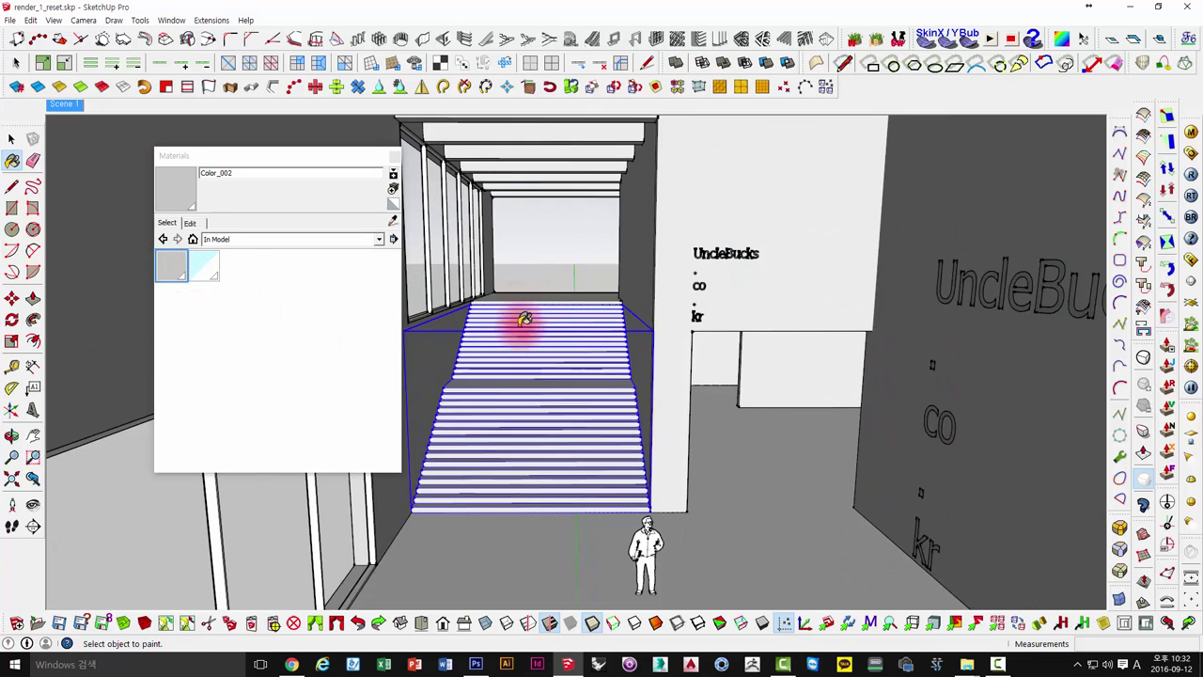
pyautogui.scroll(-2, 525, 320)
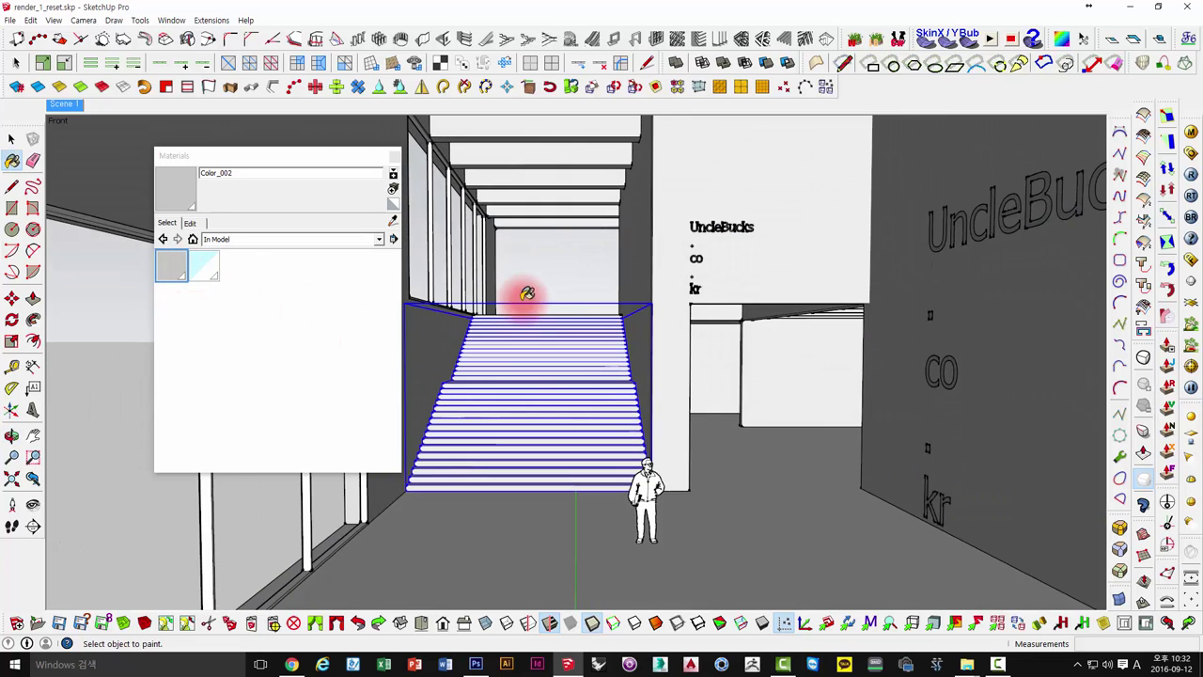
pyautogui.press('space')
pyautogui.scroll(2, 564, 367)
pyautogui.click(562, 393)
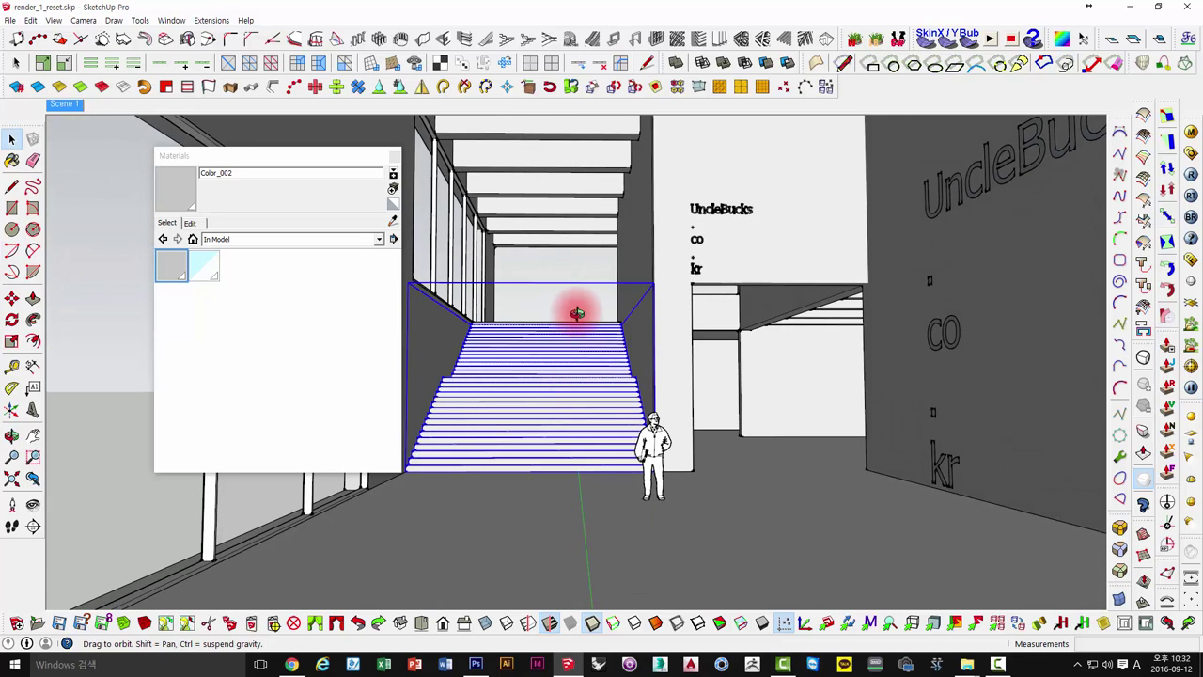
pyautogui.scroll(2, 571, 303)
pyautogui.click(612, 362)
pyautogui.moveTo(612, 363)
pyautogui.mouseDown(button='middle')
pyautogui.moveTo(518, 407)
pyautogui.moveTo(572, 309)
pyautogui.mouseUp(button='middle')
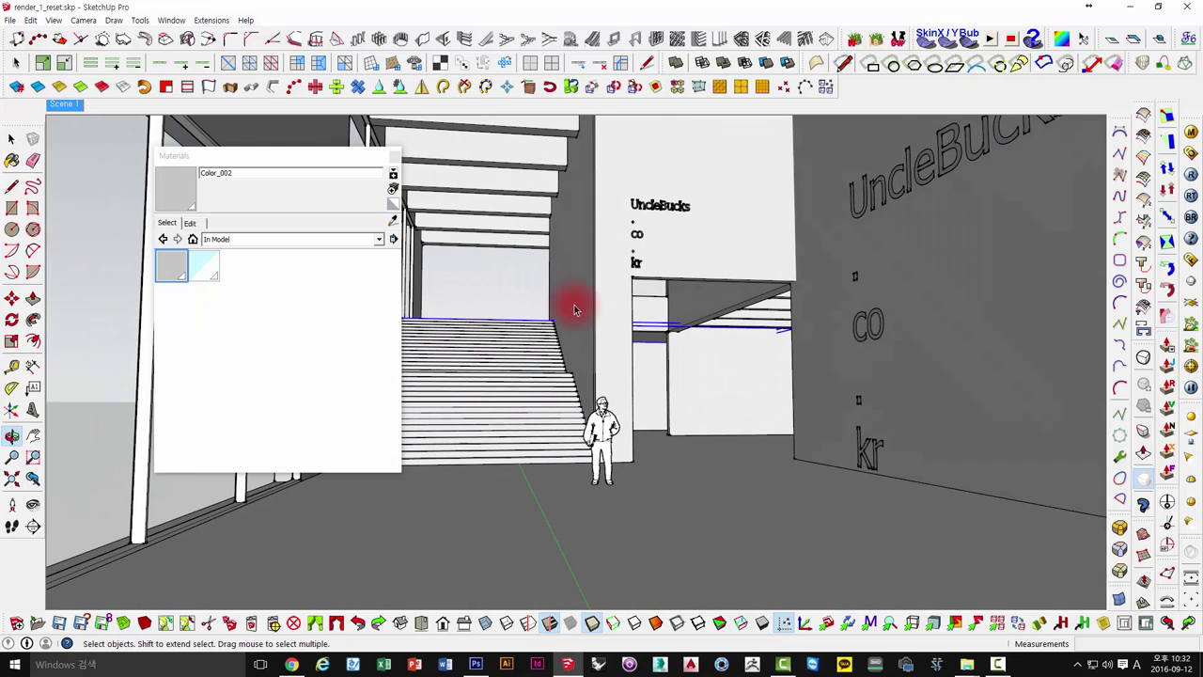
pyautogui.click(669, 178)
pyautogui.moveTo(760, 261)
pyautogui.mouseDown(button='middle')
pyautogui.moveTo(686, 376)
pyautogui.moveTo(532, 435)
pyautogui.moveTo(585, 461)
pyautogui.moveTo(883, 251)
pyautogui.mouseUp(button='middle')
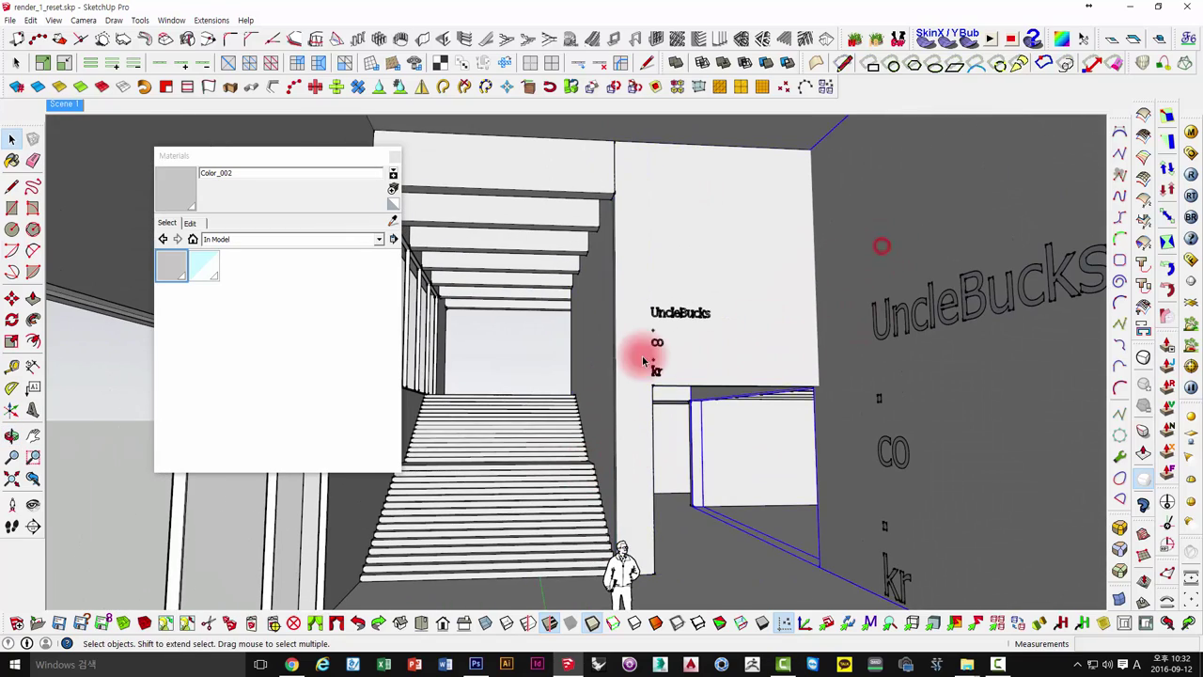
pyautogui.moveTo(644, 349); pyautogui.dragTo(623, 341, button='middle')
pyautogui.moveTo(572, 250)
pyautogui.mouseDown(button='middle')
pyautogui.moveTo(558, 184)
pyautogui.moveTo(502, 178)
pyautogui.moveTo(488, 197)
pyautogui.moveTo(591, 339)
pyautogui.moveTo(596, 394)
pyautogui.moveTo(645, 515)
pyautogui.mouseUp(button='middle')
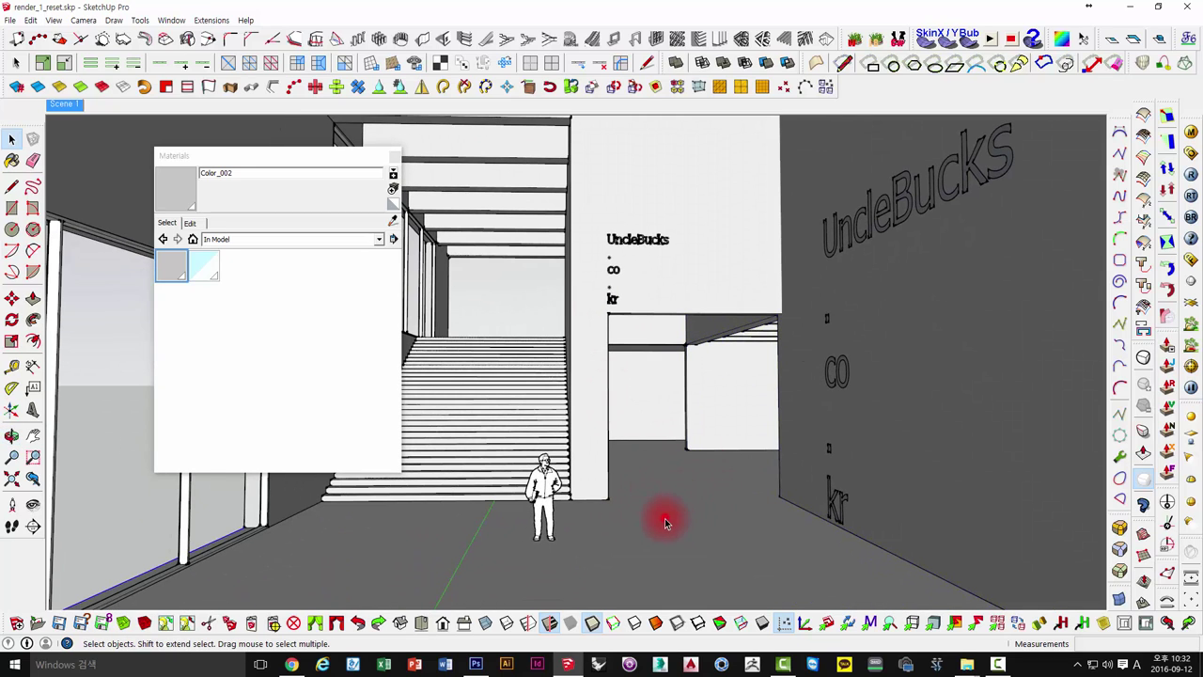
pyautogui.click(510, 337)
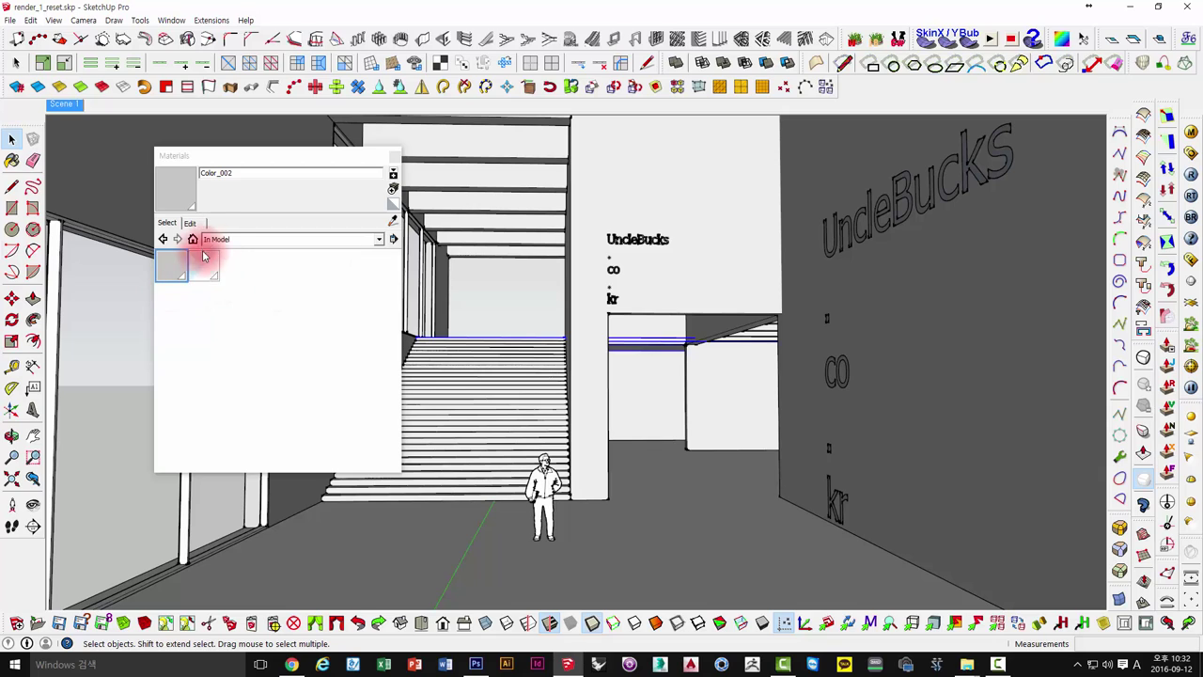
# Paint the floor with the light Color_001 from the Colors library.
pyautogui.click(240, 239)
pyautogui.click(239, 314)
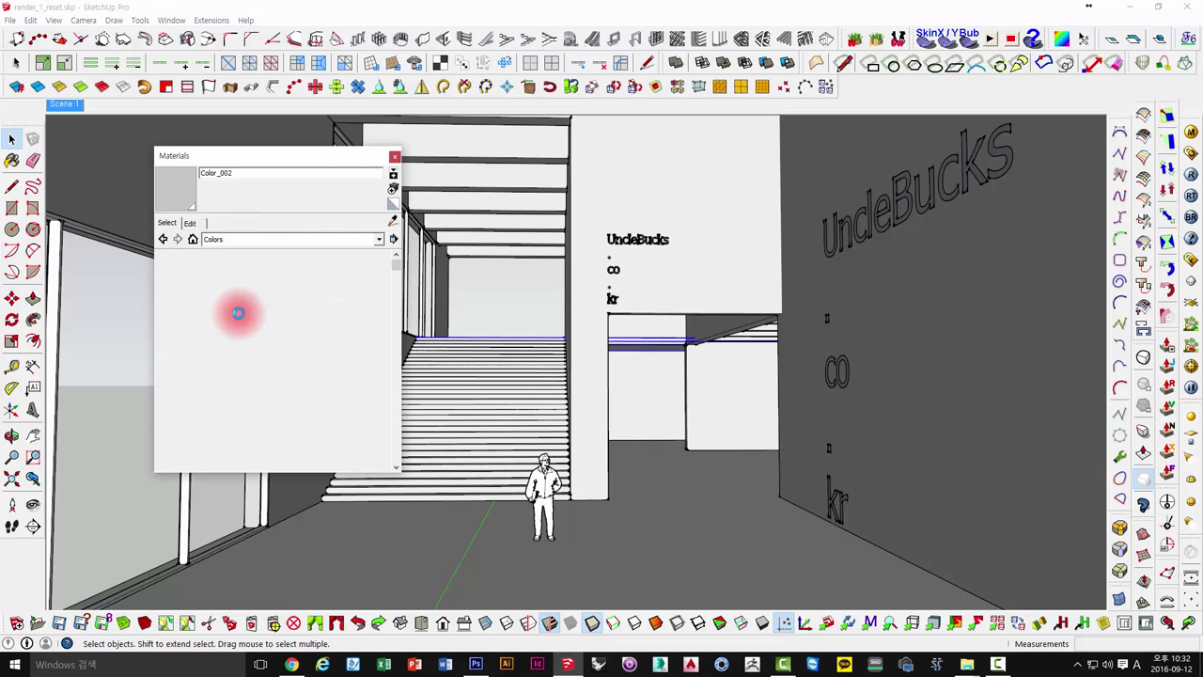
pyautogui.click(203, 271)
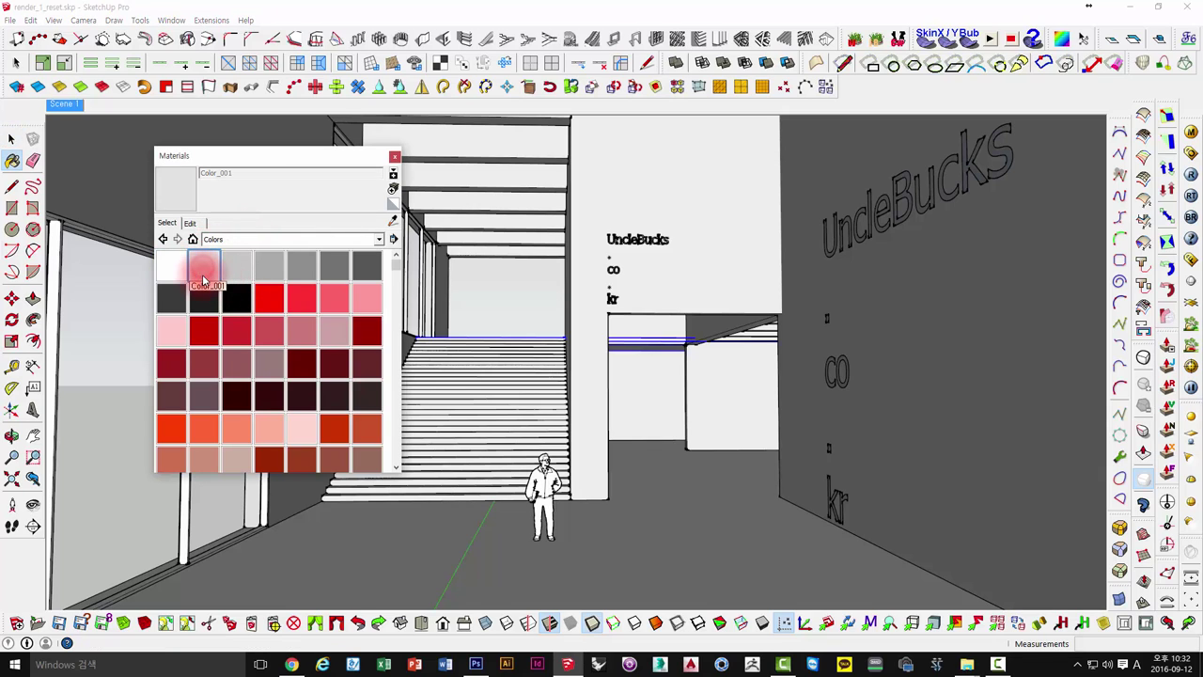
pyautogui.click(688, 523)
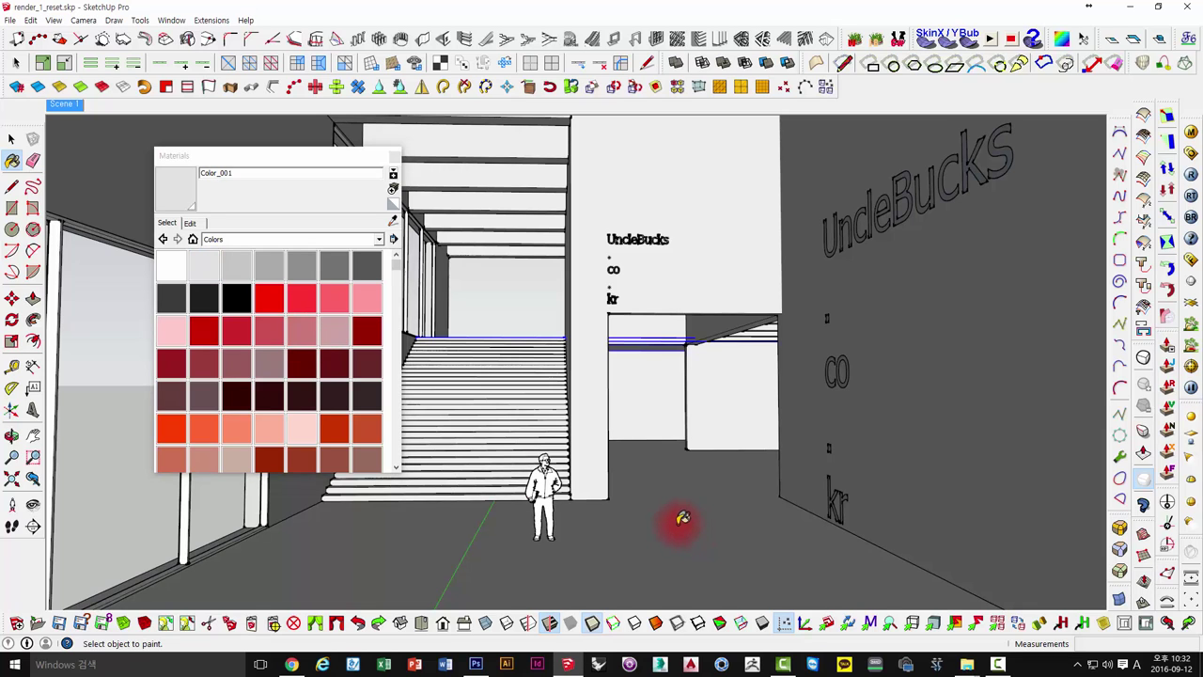
pyautogui.moveTo(683, 517); pyautogui.dragTo(698, 442, button='middle')
# Switch the materials list back to In Model and select grey Color_002 for renaming to wall.
pyautogui.press('space')
pyautogui.click(241, 237)
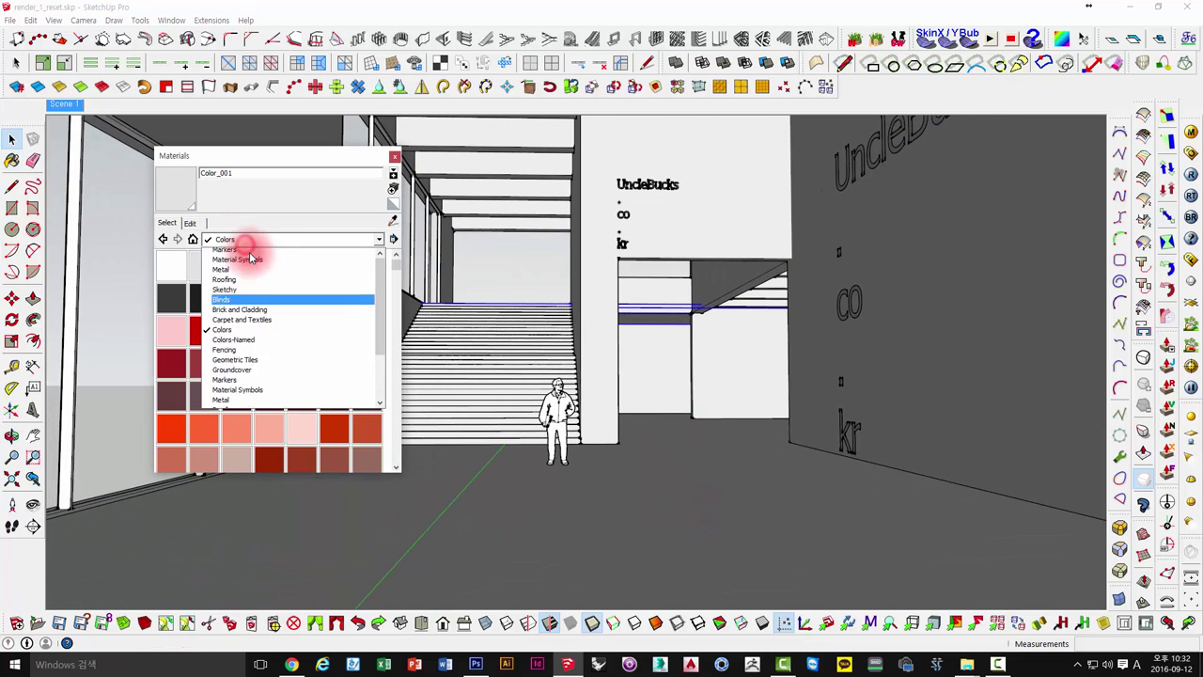
pyautogui.scroll(5, 249, 259)
pyautogui.click(227, 248)
pyautogui.click(238, 242)
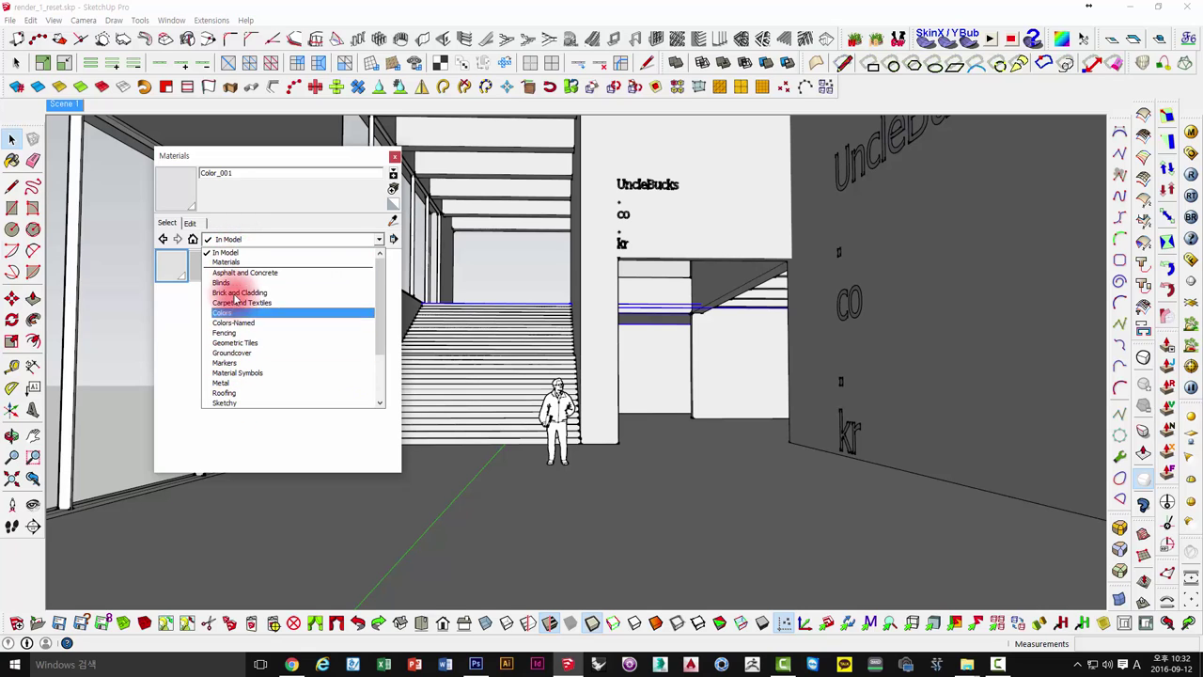
pyautogui.click(226, 252)
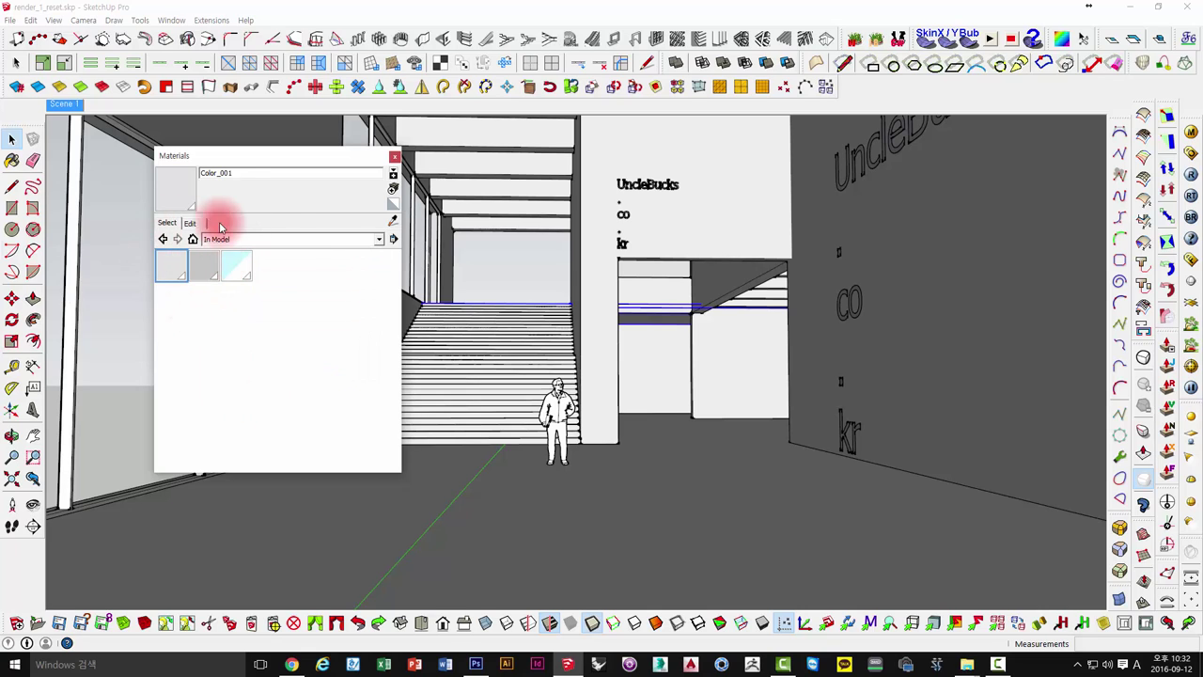
pyautogui.click(199, 267)
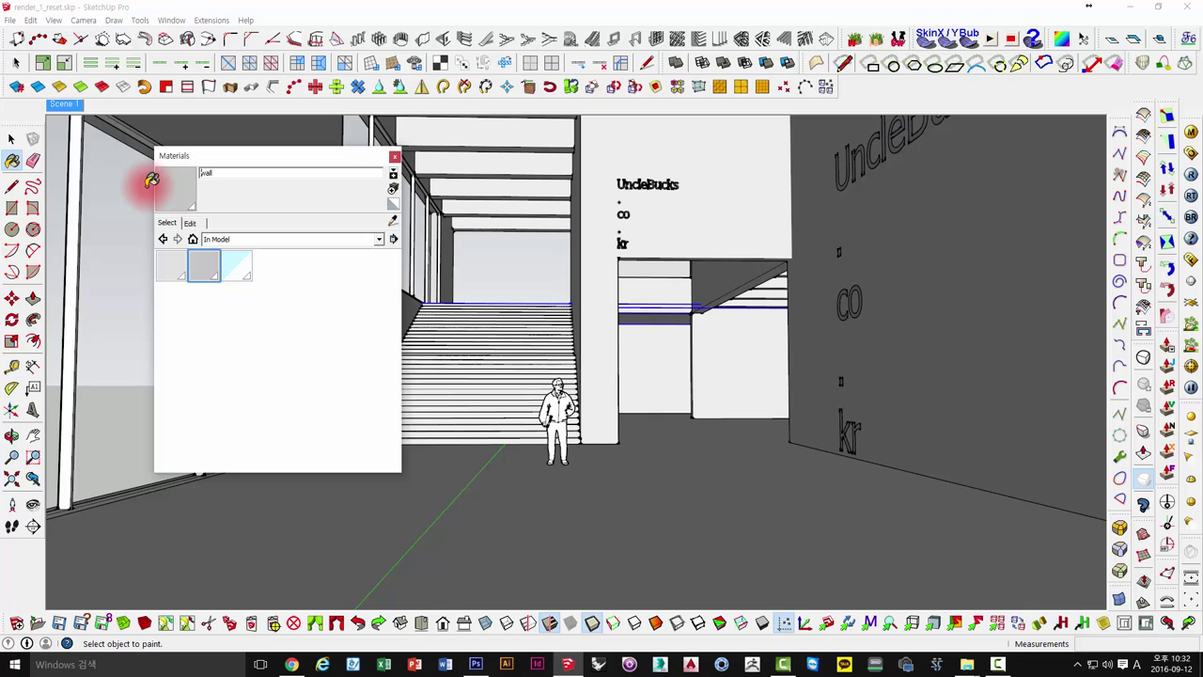
# Rename the light Color_001 material to 'floor', checking it against the grey 'wall' material.
pyautogui.click(172, 267)
pyautogui.click(220, 172)
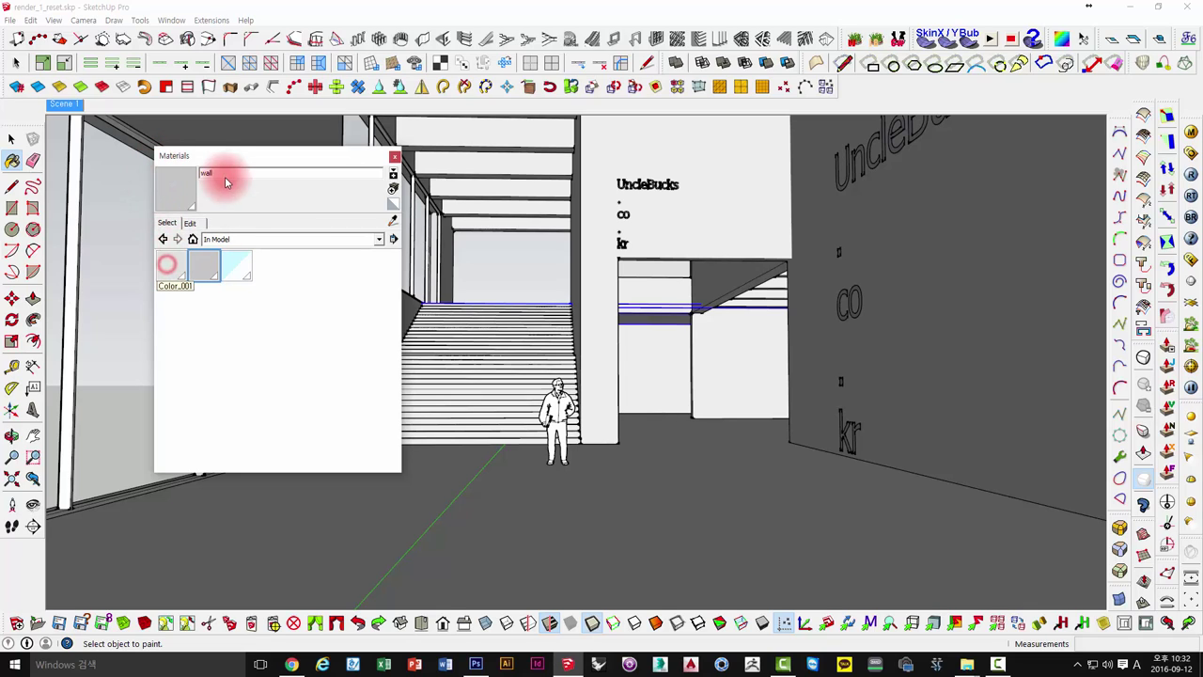
pyautogui.doubleClick(235, 173)
pyautogui.write('floor')
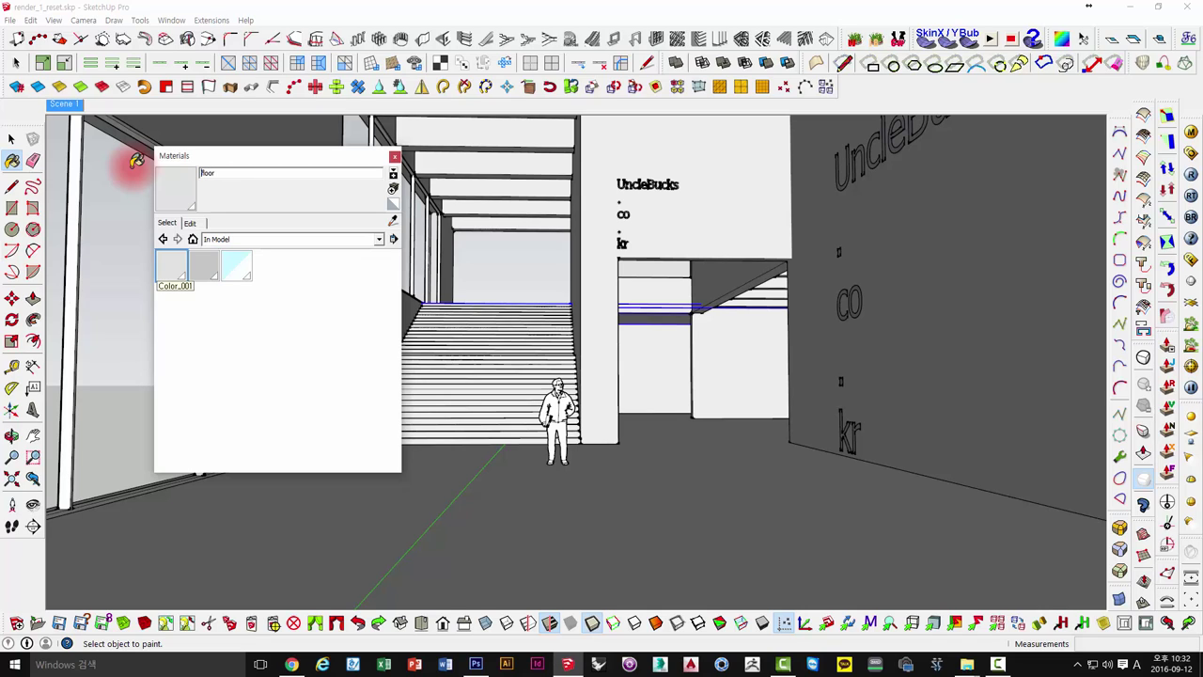
pyautogui.doubleClick(225, 172)
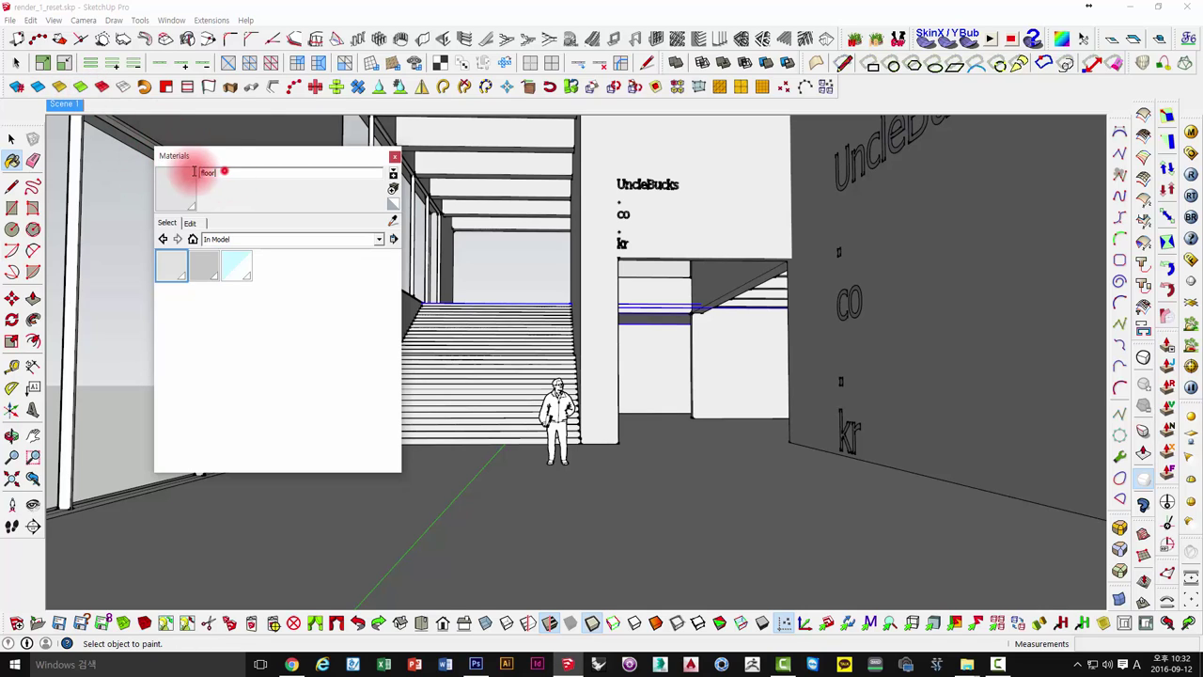
pyautogui.click(204, 265)
pyautogui.doubleClick(228, 173)
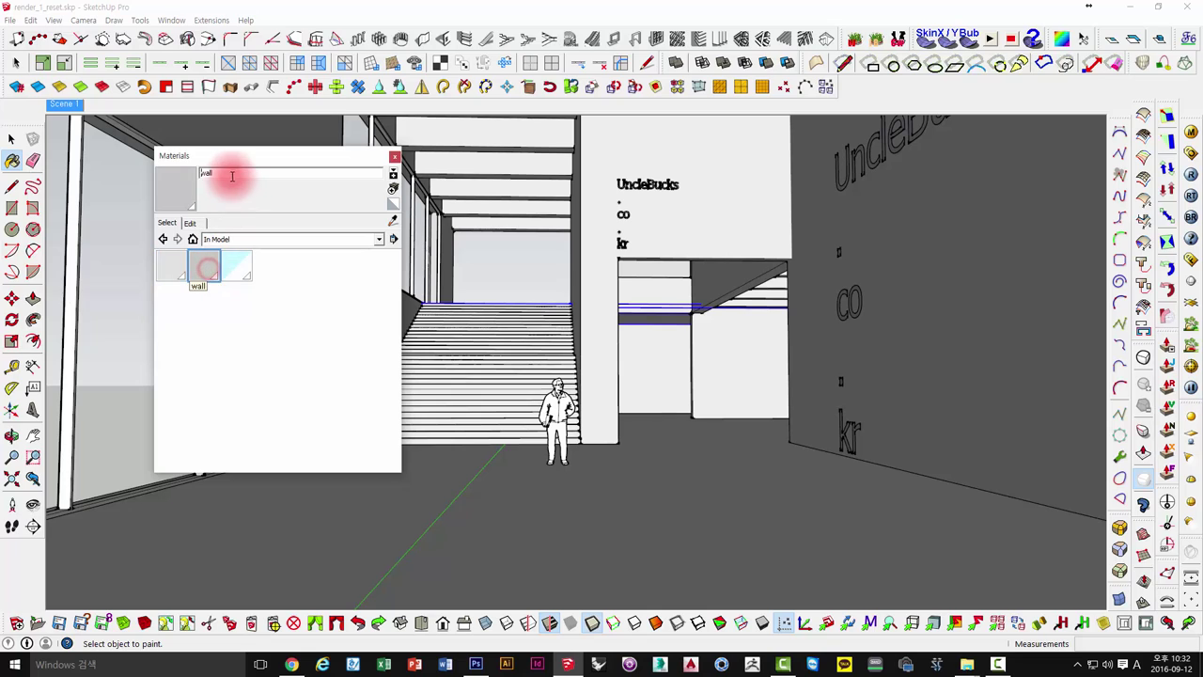
pyautogui.click(168, 262)
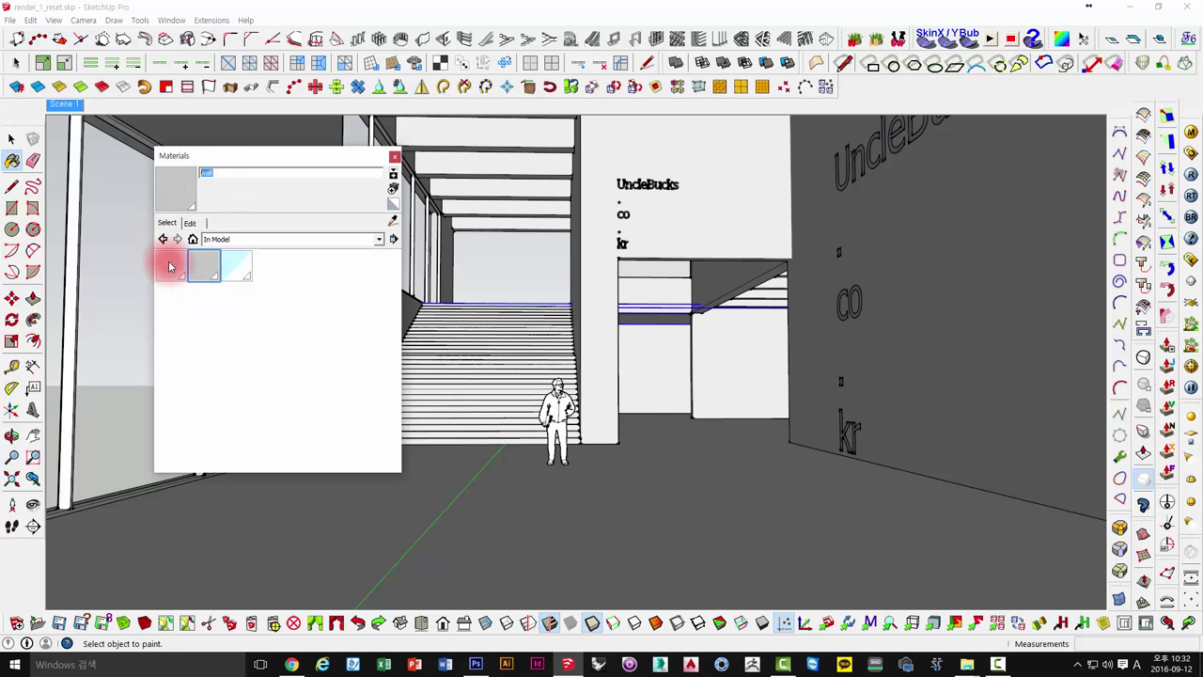
pyautogui.doubleClick(226, 173)
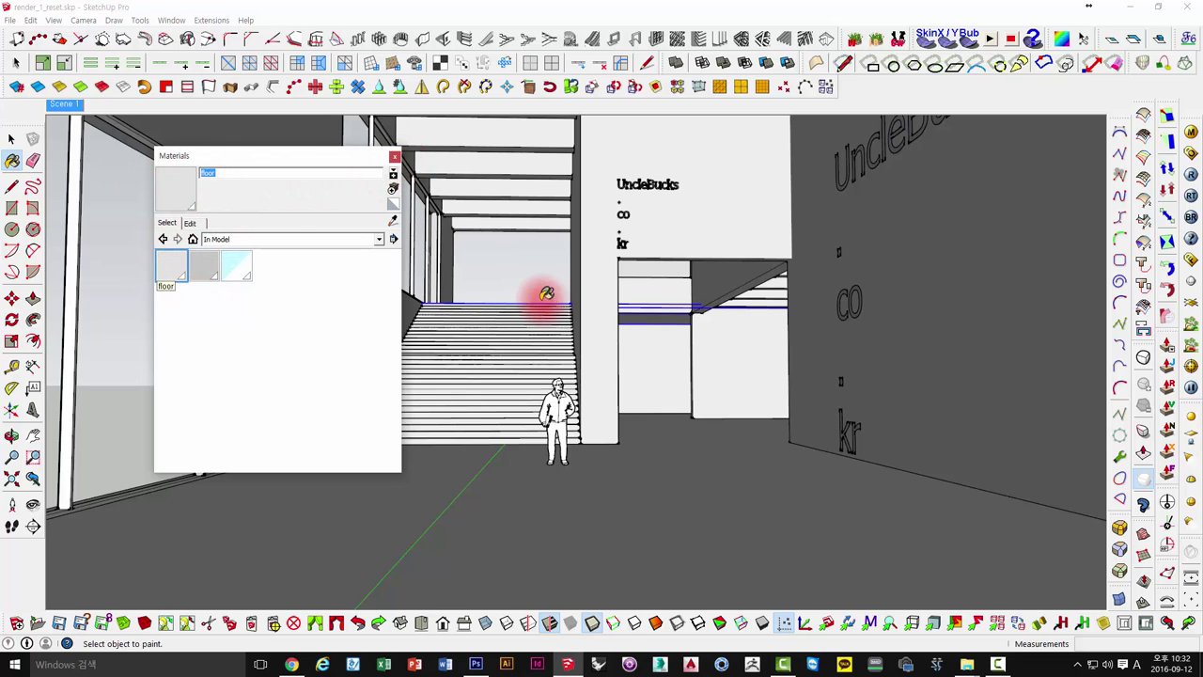
pyautogui.moveTo(546, 294); pyautogui.dragTo(370, 220, button='middle')
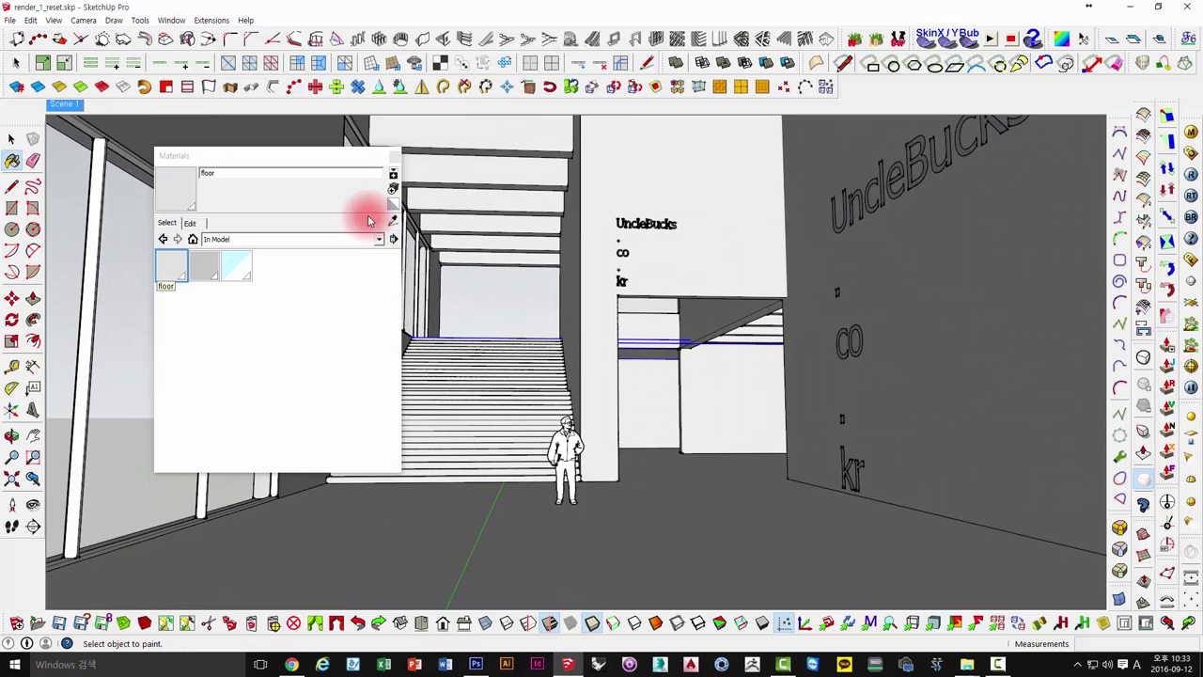
pyautogui.moveTo(195, 155); pyautogui.dragTo(170, 144)
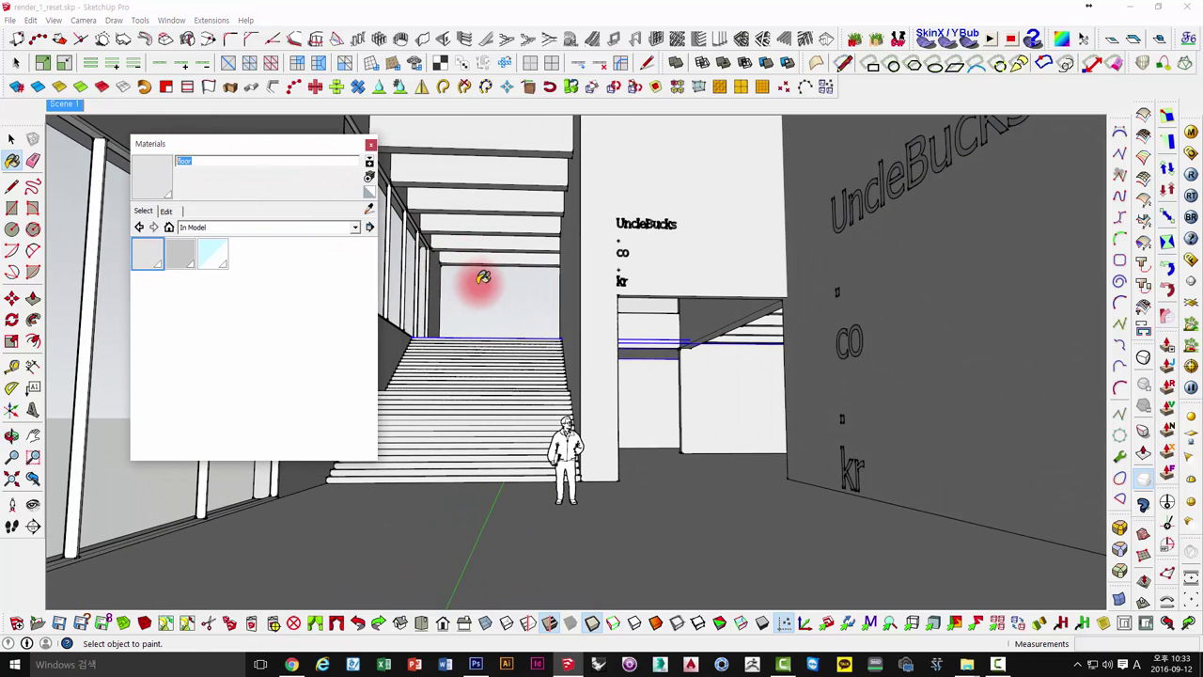
pyautogui.moveTo(482, 277); pyautogui.dragTo(278, 267, button='middle')
pyautogui.press('space')
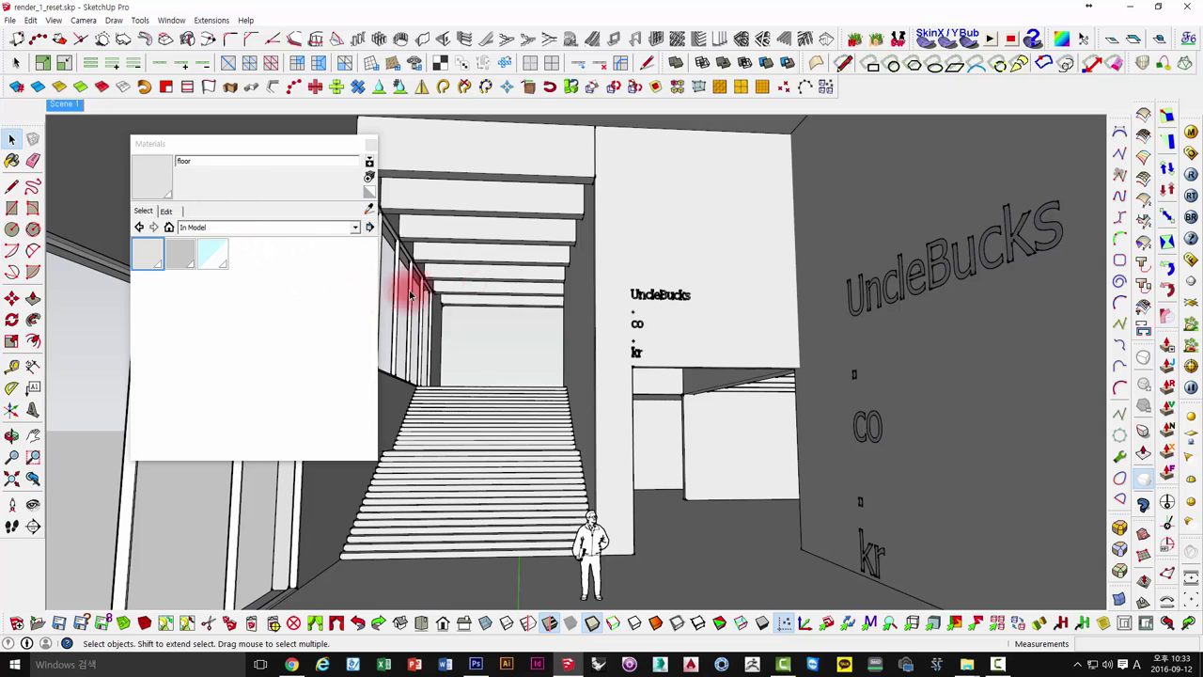
pyautogui.moveTo(410, 295); pyautogui.dragTo(471, 311, button='middle')
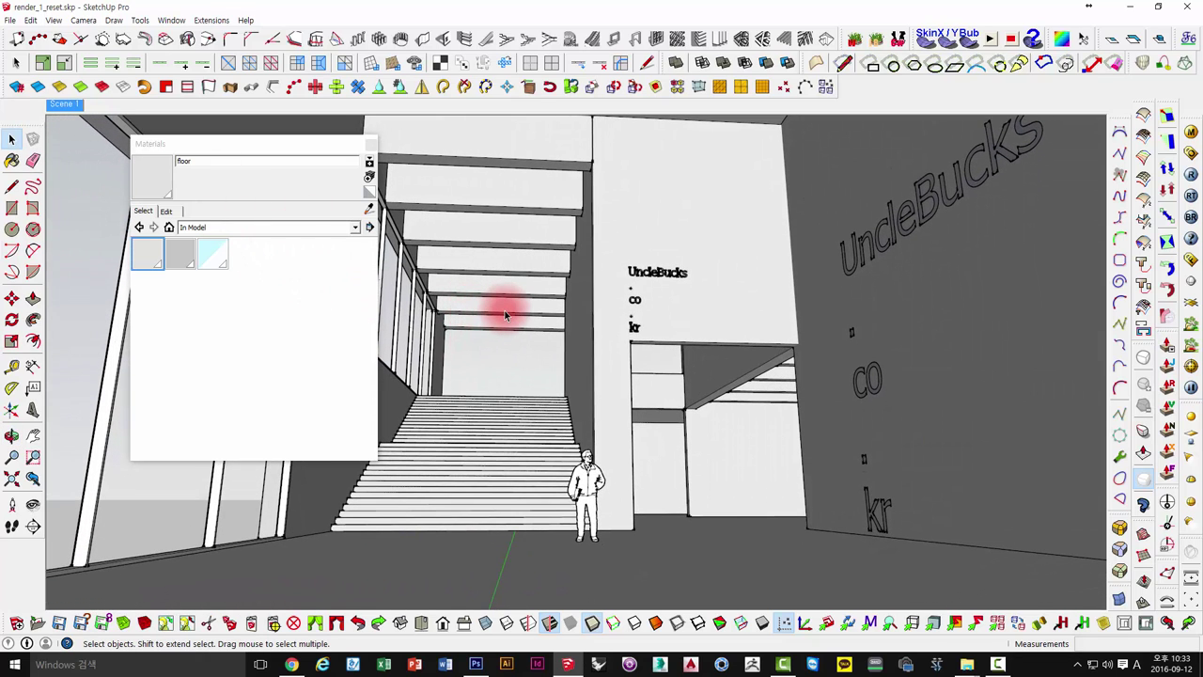
pyautogui.moveTo(234, 153); pyautogui.dragTo(223, 146)
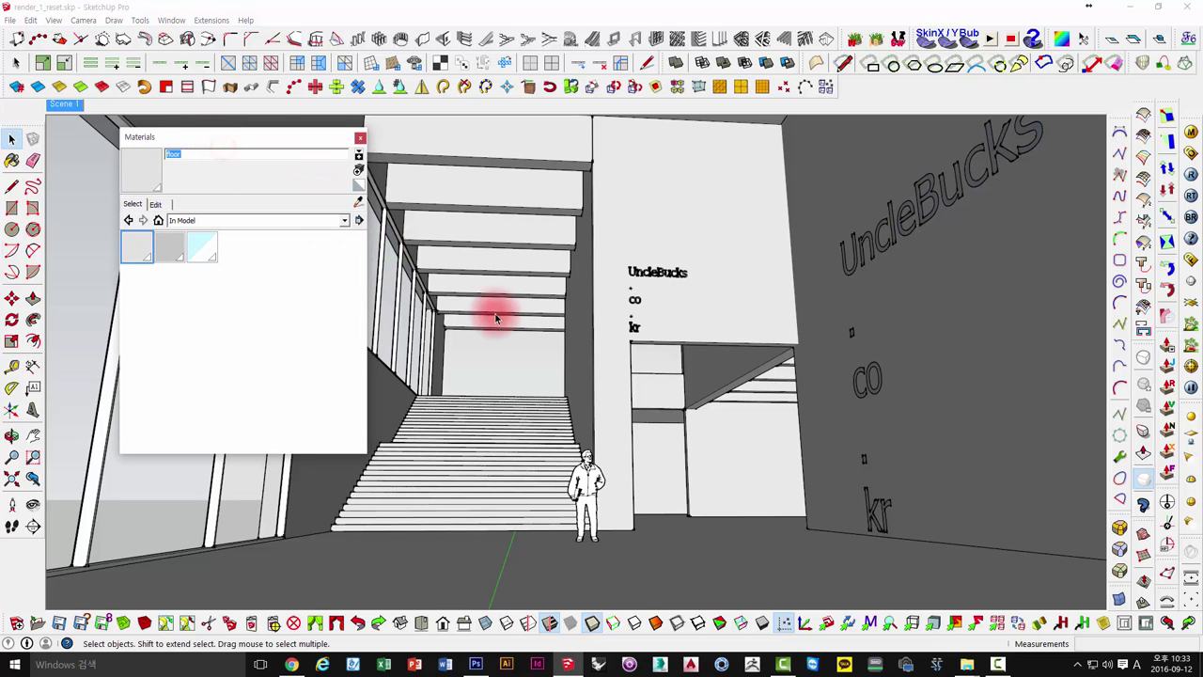
pyautogui.moveTo(483, 344)
pyautogui.mouseDown(button='middle')
pyautogui.moveTo(448, 408)
pyautogui.moveTo(477, 402)
pyautogui.moveTo(491, 347)
pyautogui.moveTo(496, 380)
pyautogui.moveTo(492, 365)
pyautogui.moveTo(517, 334)
pyautogui.moveTo(493, 347)
pyautogui.moveTo(424, 344)
pyautogui.mouseUp(button='middle')
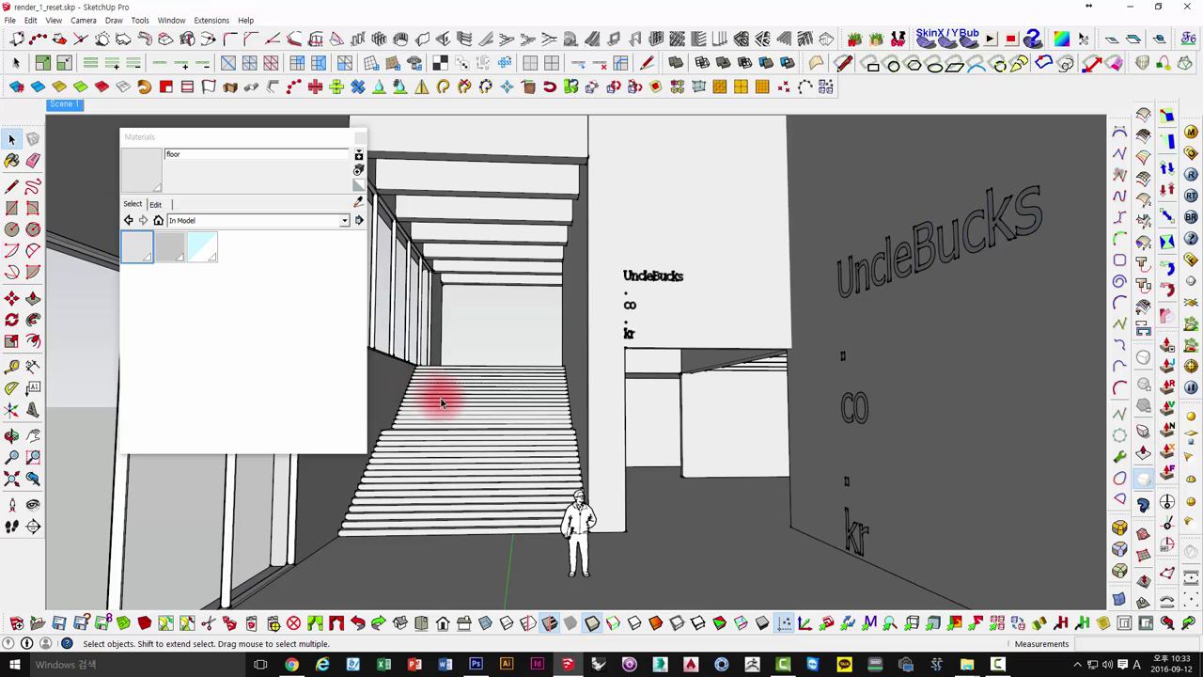
pyautogui.moveTo(457, 374); pyautogui.dragTo(457, 354, button='middle')
pyautogui.moveTo(461, 353)
pyautogui.mouseDown(button='middle')
pyautogui.moveTo(462, 382)
pyautogui.moveTo(473, 385)
pyautogui.moveTo(459, 403)
pyautogui.moveTo(454, 376)
pyautogui.moveTo(556, 400)
pyautogui.moveTo(563, 385)
pyautogui.moveTo(542, 385)
pyautogui.moveTo(610, 417)
pyautogui.moveTo(567, 405)
pyautogui.moveTo(590, 400)
pyautogui.mouseUp(button='middle')
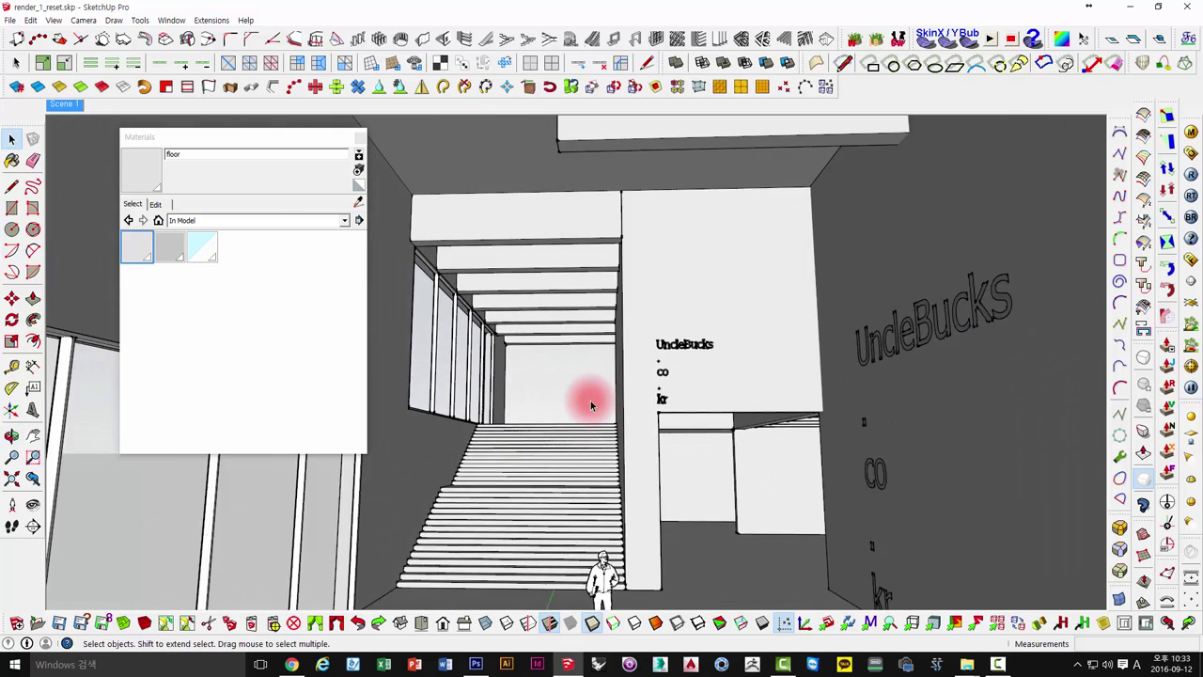
# Orbit and zoom around the building exterior to inspect the outer wall and window band.
pyautogui.scroll(3, 590, 400)
pyautogui.scroll(-3, 499, 397)
pyautogui.moveTo(500, 398)
pyautogui.mouseDown(button='middle')
pyautogui.moveTo(556, 392)
pyautogui.moveTo(534, 419)
pyautogui.moveTo(706, 401)
pyautogui.mouseUp(button='middle')
pyautogui.scroll(-3, 469, 398)
pyautogui.scroll(3, 442, 398)
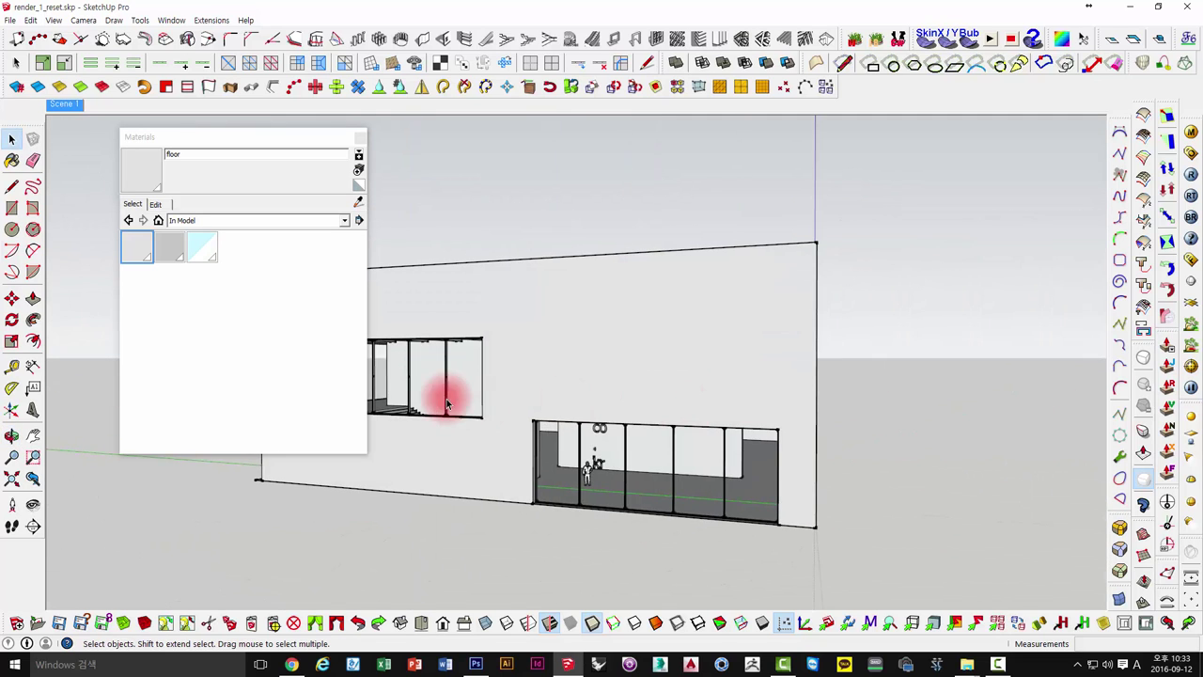
pyautogui.moveTo(443, 397); pyautogui.dragTo(732, 407, button='middle')
pyautogui.scroll(3, 573, 390)
pyautogui.moveTo(573, 390); pyautogui.dragTo(612, 398, button='middle')
pyautogui.scroll(3, 757, 417)
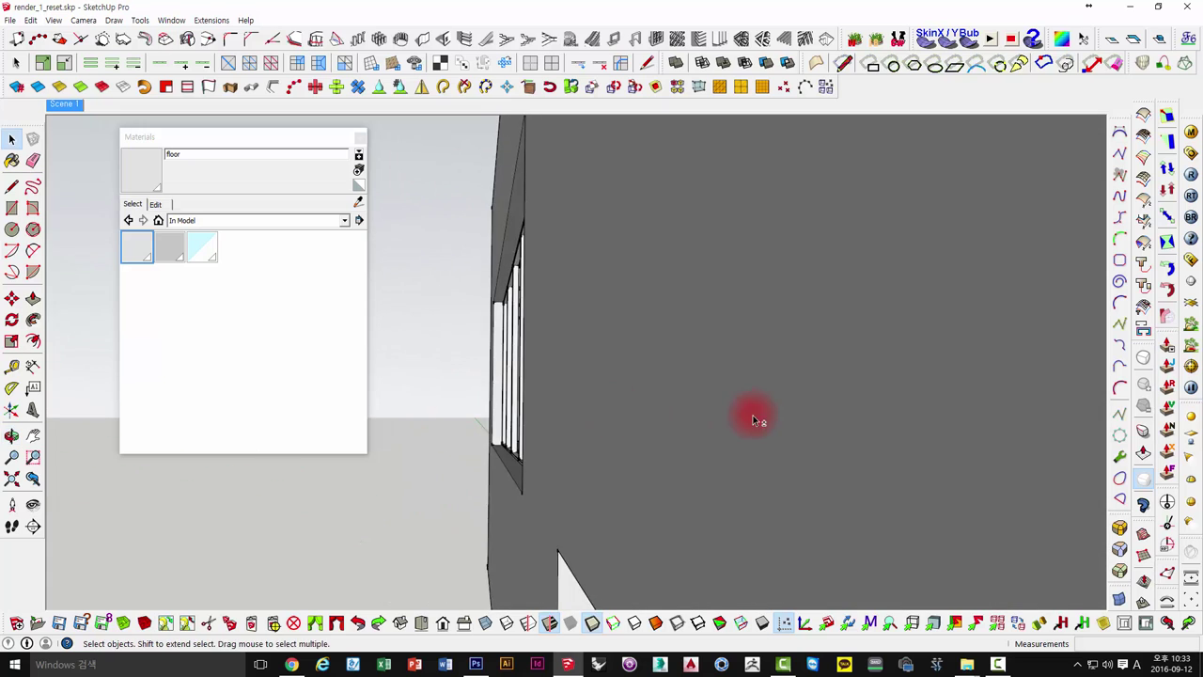
pyautogui.moveTo(757, 416)
pyautogui.mouseDown(button='middle')
pyautogui.moveTo(460, 333)
pyautogui.moveTo(601, 357)
pyautogui.mouseUp(button='middle')
pyautogui.scroll(-3, 601, 357)
pyautogui.moveTo(658, 408)
pyautogui.mouseDown(button='middle')
pyautogui.moveTo(537, 363)
pyautogui.moveTo(607, 370)
pyautogui.moveTo(594, 380)
pyautogui.moveTo(596, 366)
pyautogui.moveTo(598, 380)
pyautogui.moveTo(652, 362)
pyautogui.moveTo(661, 382)
pyautogui.mouseUp(button='middle')
pyautogui.scroll(3, 555, 376)
pyautogui.scroll(-2, 555, 376)
# Look over the glass storefront corner and interior staircase, then restore the Scene 1 camera view.
pyautogui.scroll(-2, 655, 377)
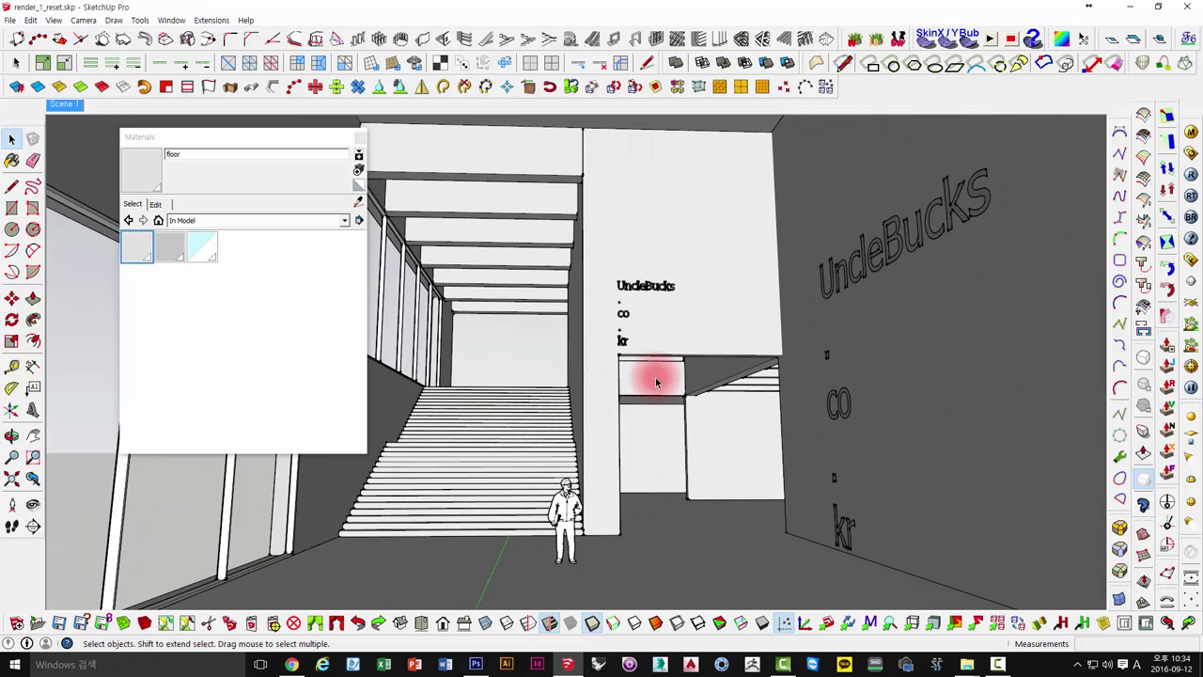
pyautogui.scroll(5, 655, 376)
pyautogui.scroll(-2, 654, 381)
pyautogui.scroll(-1, 601, 404)
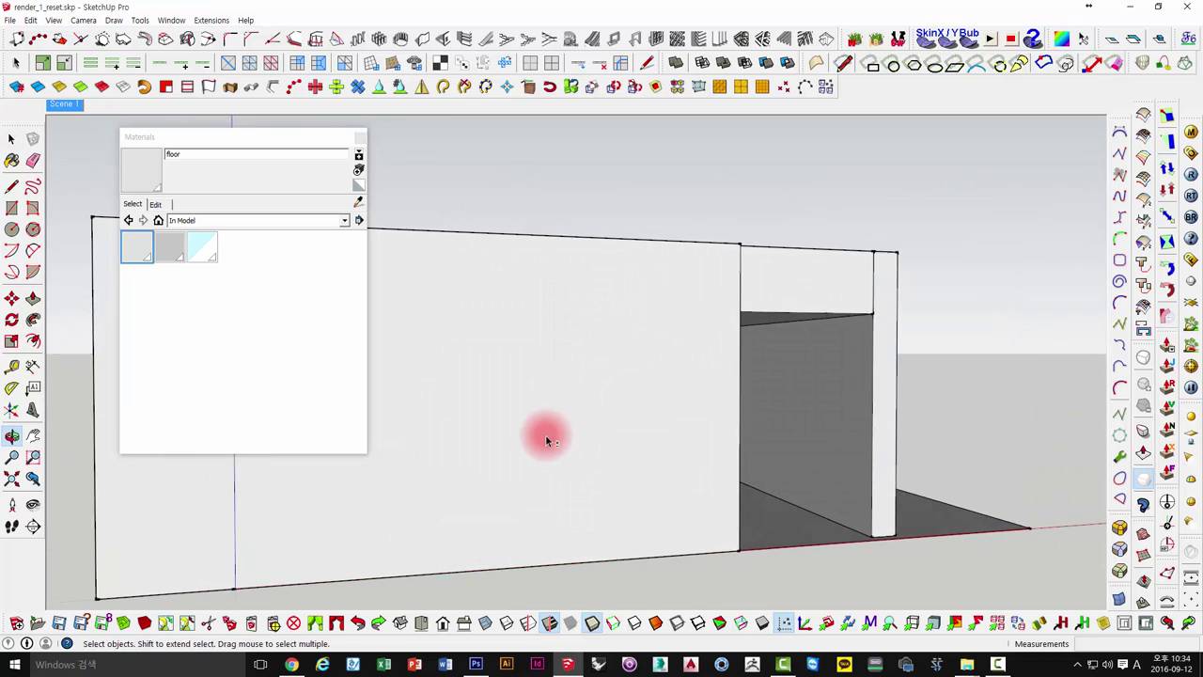
pyautogui.moveTo(545, 435)
pyautogui.mouseDown(button='middle')
pyautogui.moveTo(663, 432)
pyautogui.moveTo(551, 438)
pyautogui.moveTo(612, 398)
pyautogui.mouseUp(button='middle')
pyautogui.scroll(3, 724, 416)
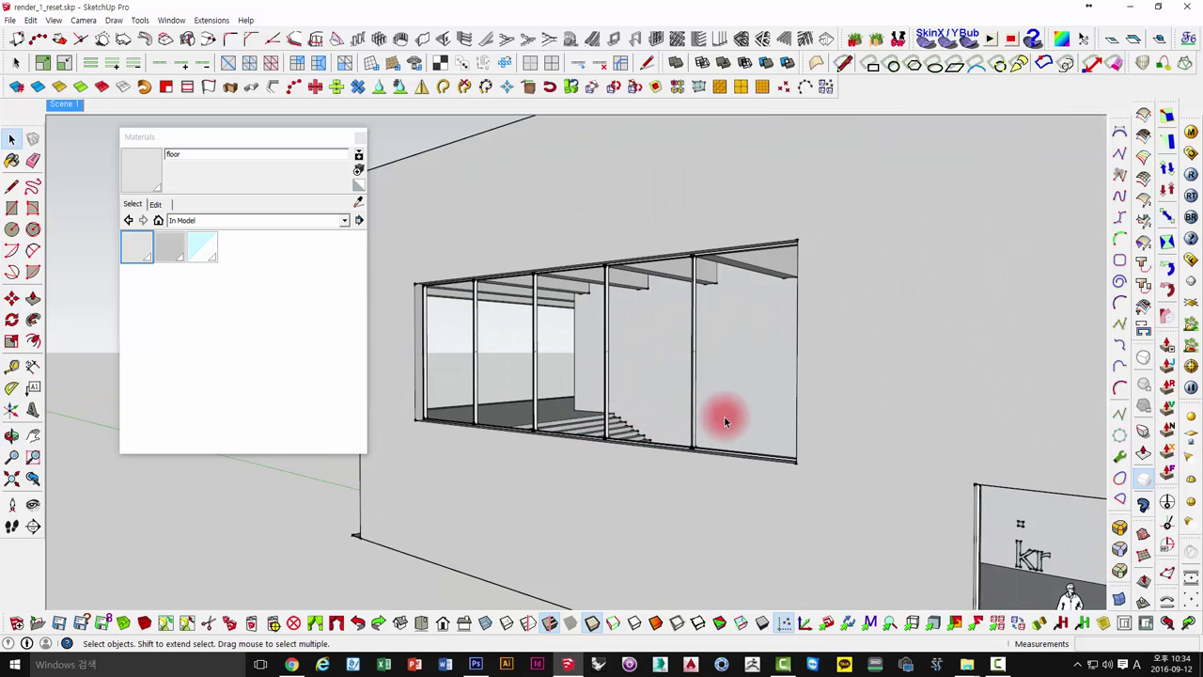
pyautogui.scroll(3, 563, 394)
pyautogui.moveTo(430, 370)
pyautogui.mouseDown(button='middle')
pyautogui.moveTo(612, 407)
pyautogui.moveTo(585, 367)
pyautogui.moveTo(544, 352)
pyautogui.mouseUp(button='middle')
pyautogui.click(64, 105)
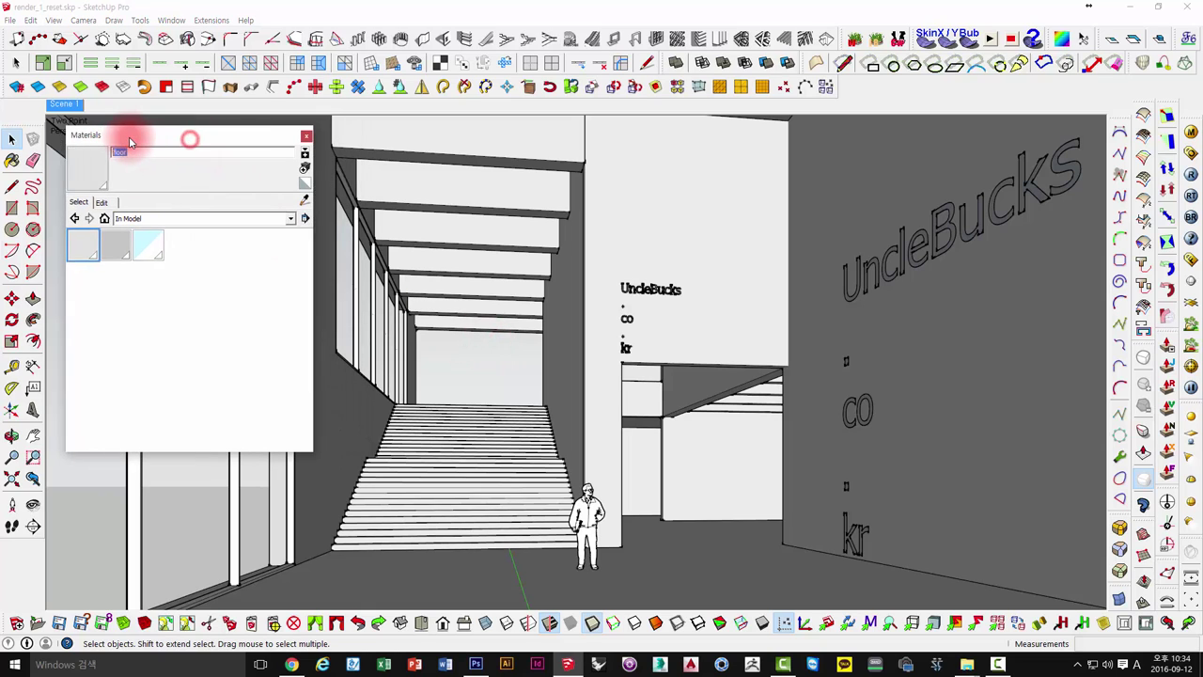
# Move the Materials tray beside the stair view and bring up the grey wall material's Edit settings.
pyautogui.moveTo(161, 143)
pyautogui.mouseDown()
pyautogui.moveTo(717, 143)
pyautogui.moveTo(777, 128)
pyautogui.mouseUp()
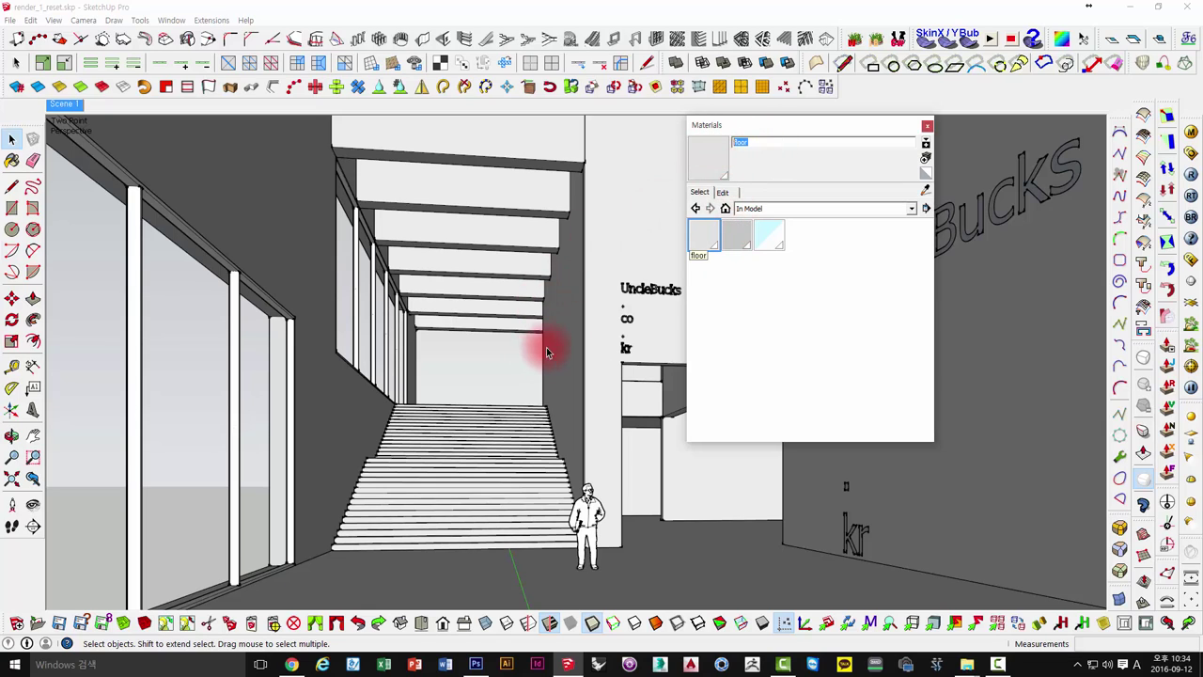
pyautogui.click(734, 244)
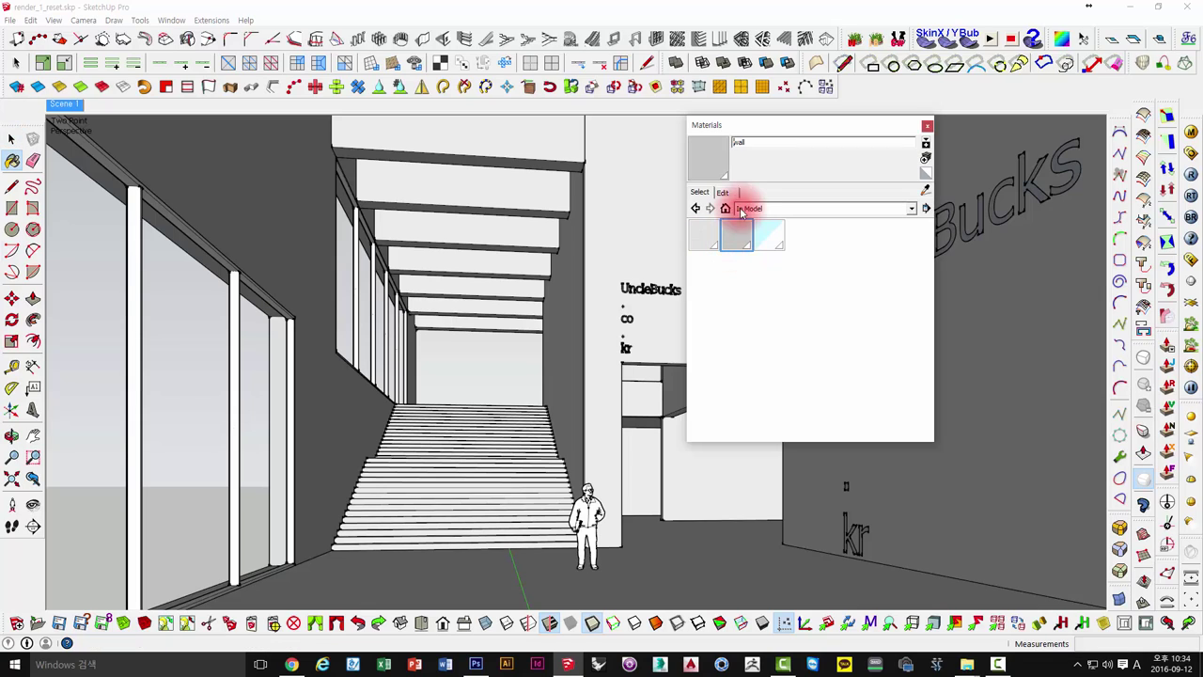
pyautogui.press('space')
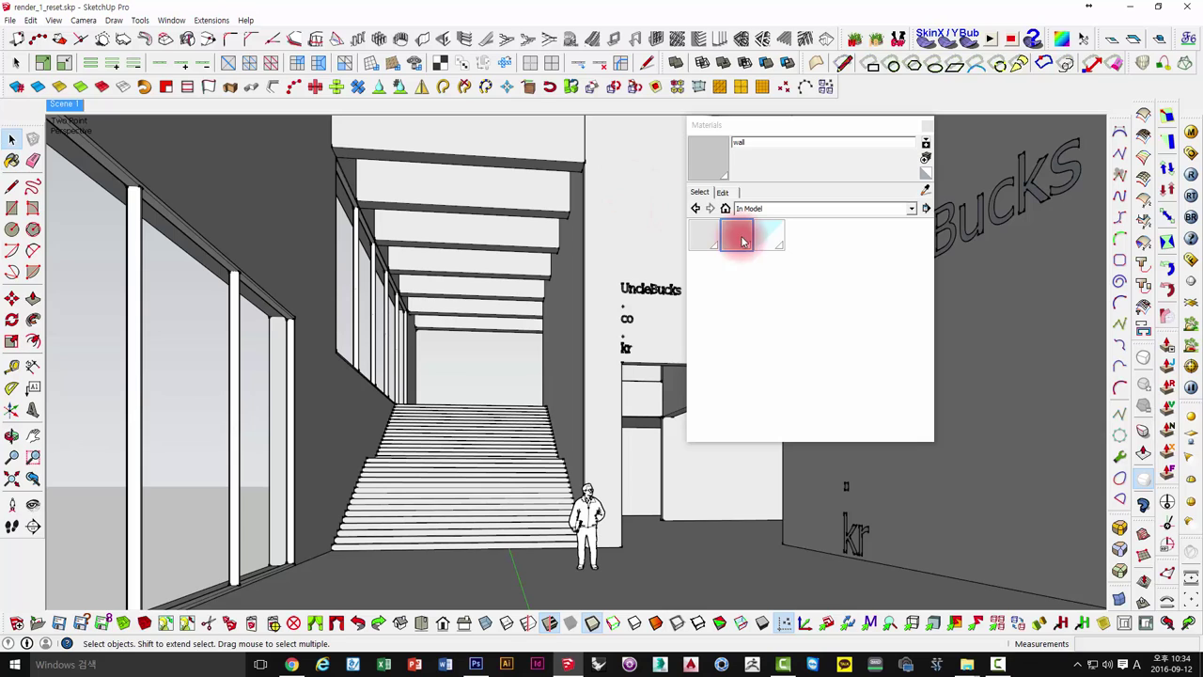
pyautogui.click(723, 193)
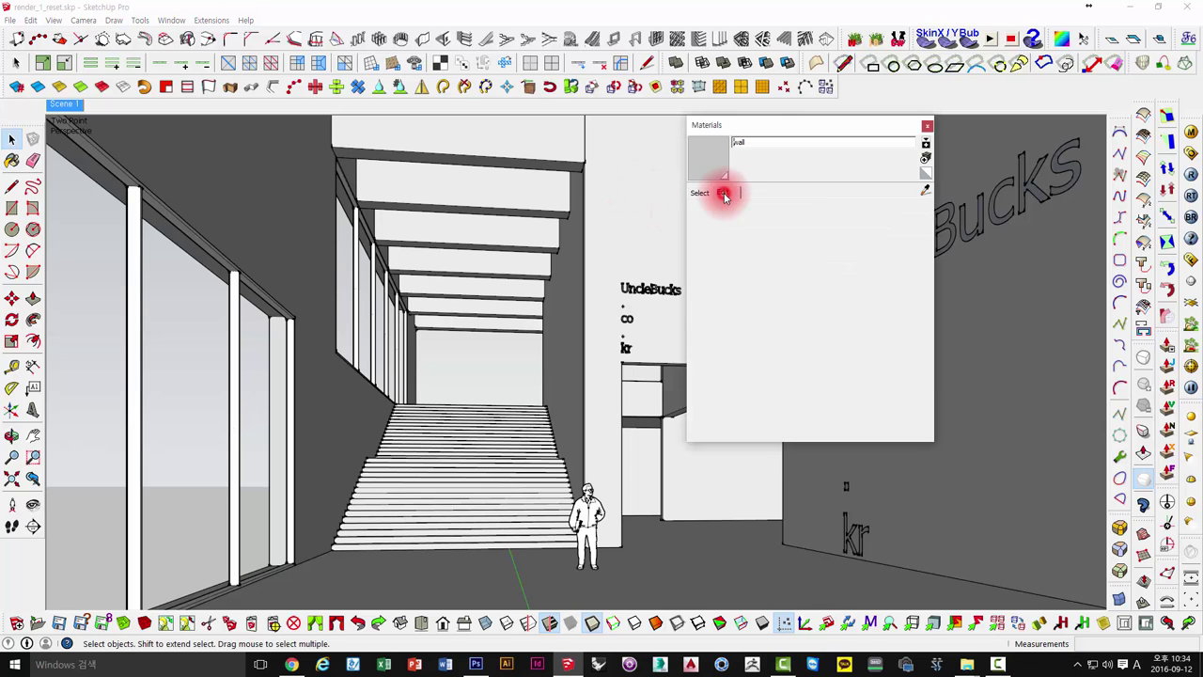
pyautogui.click(701, 192)
pyautogui.click(738, 231)
pyautogui.click(722, 193)
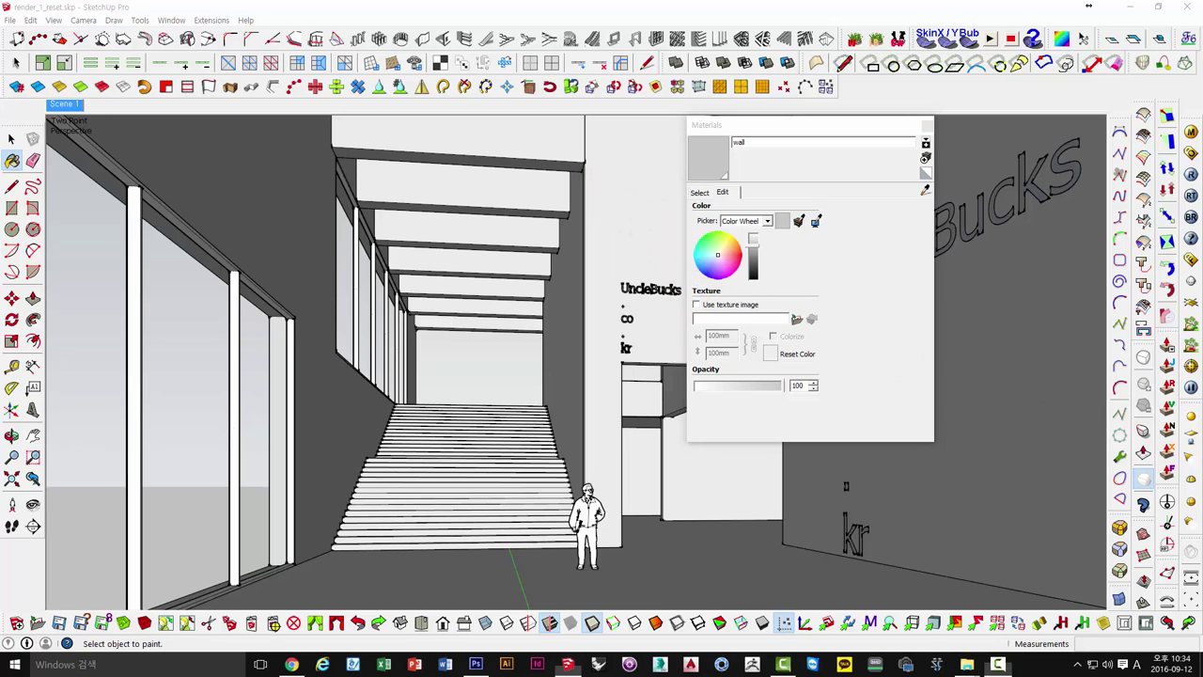
# Load light_concrete_2.jpg from the concret folder as the wall material's texture image.
pyautogui.click(797, 317)
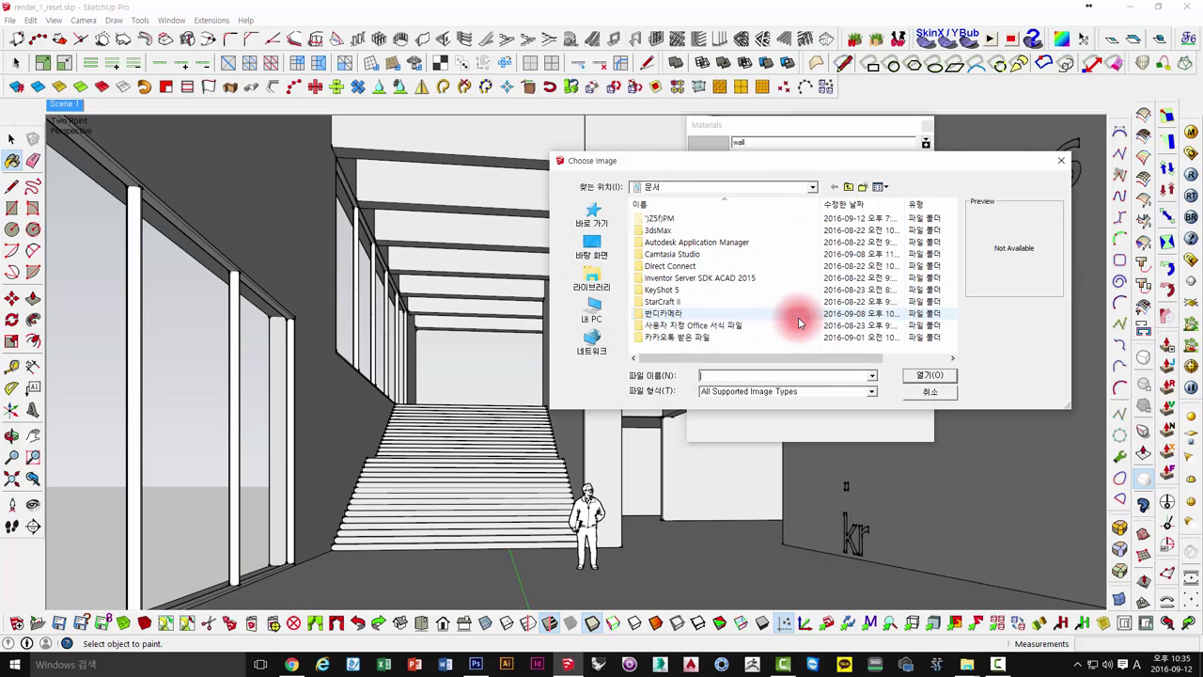
pyautogui.click(678, 280)
pyautogui.click(1046, 463)
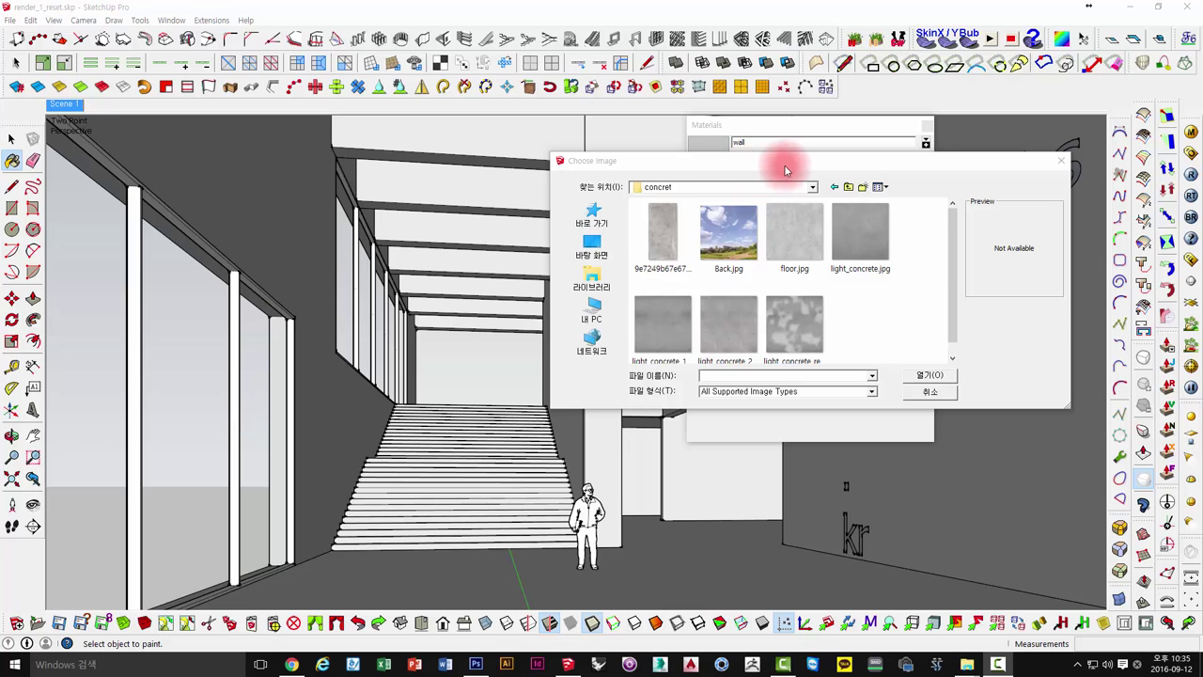
pyautogui.moveTo(783, 161)
pyautogui.mouseDown()
pyautogui.moveTo(451, 164)
pyautogui.moveTo(314, 139)
pyautogui.mouseUp()
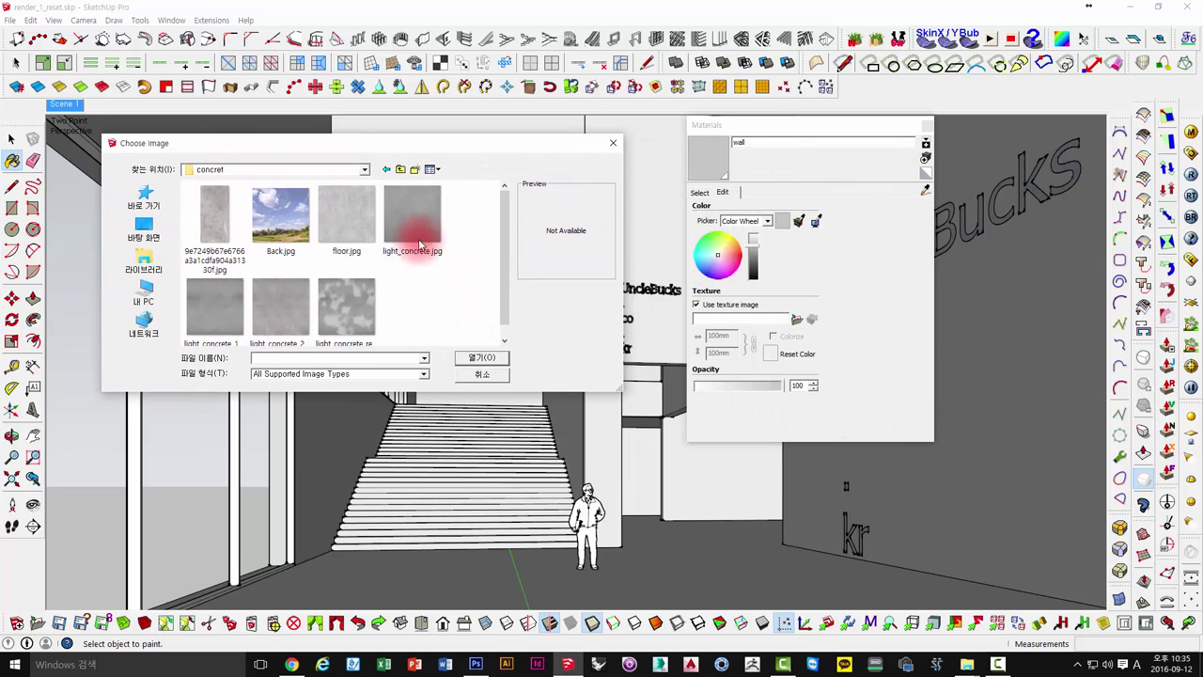
pyautogui.moveTo(506, 255); pyautogui.dragTo(503, 269)
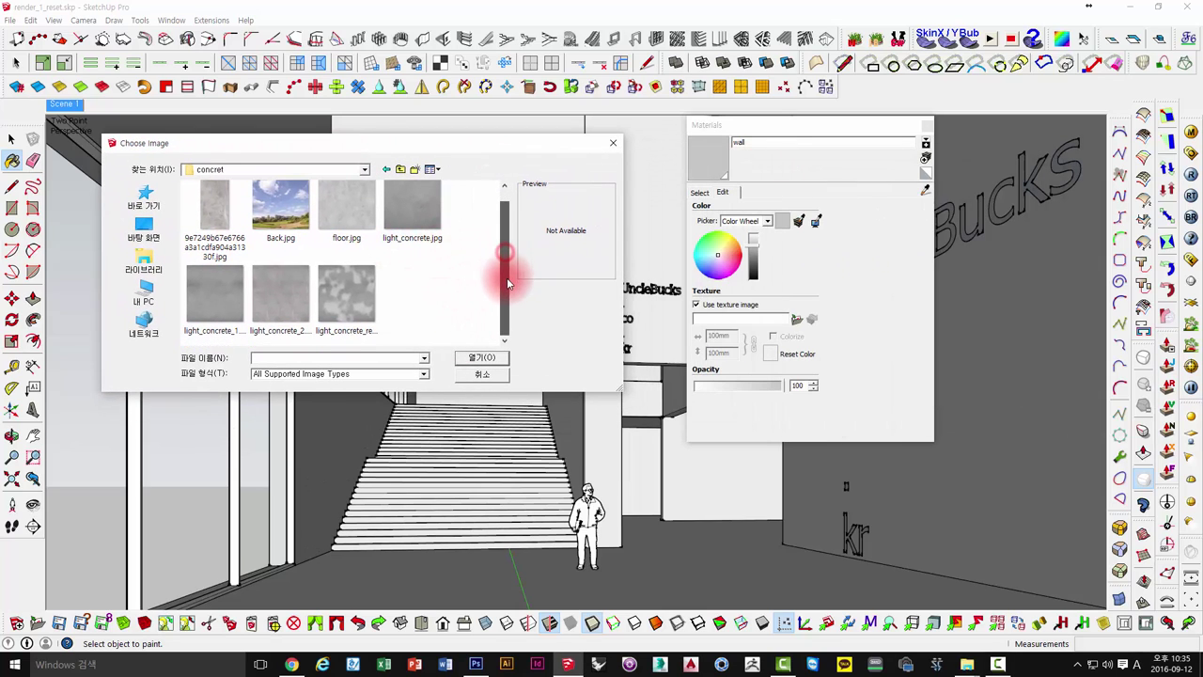
pyautogui.click(283, 299)
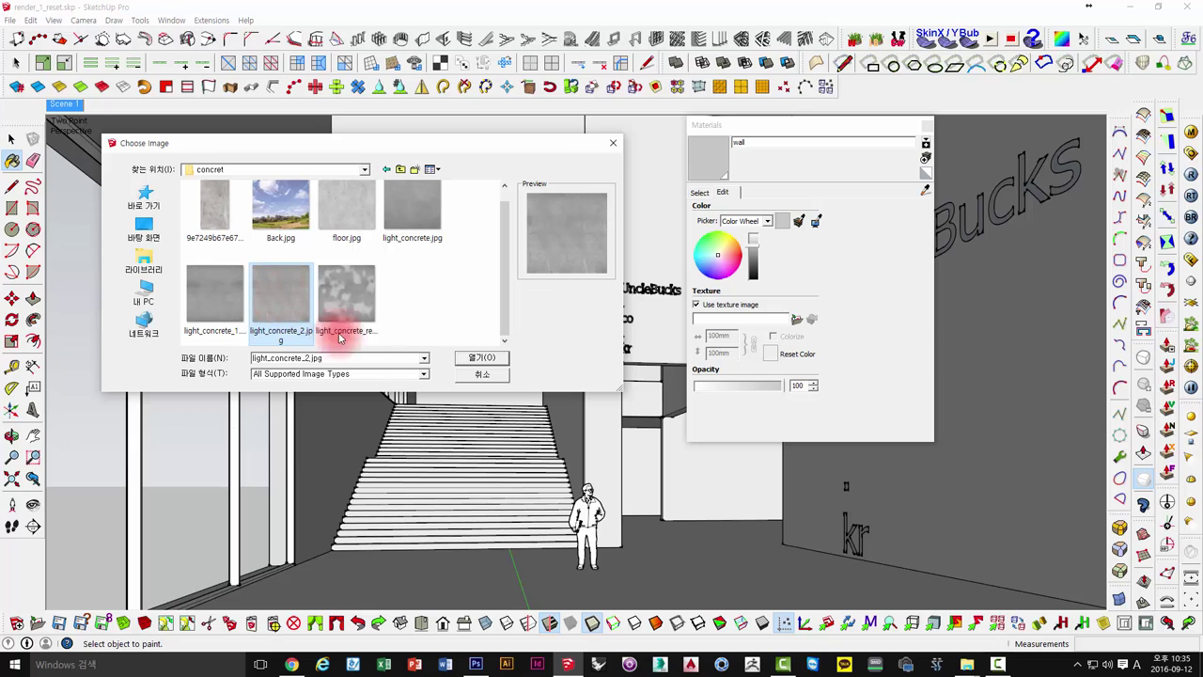
pyautogui.click(477, 358)
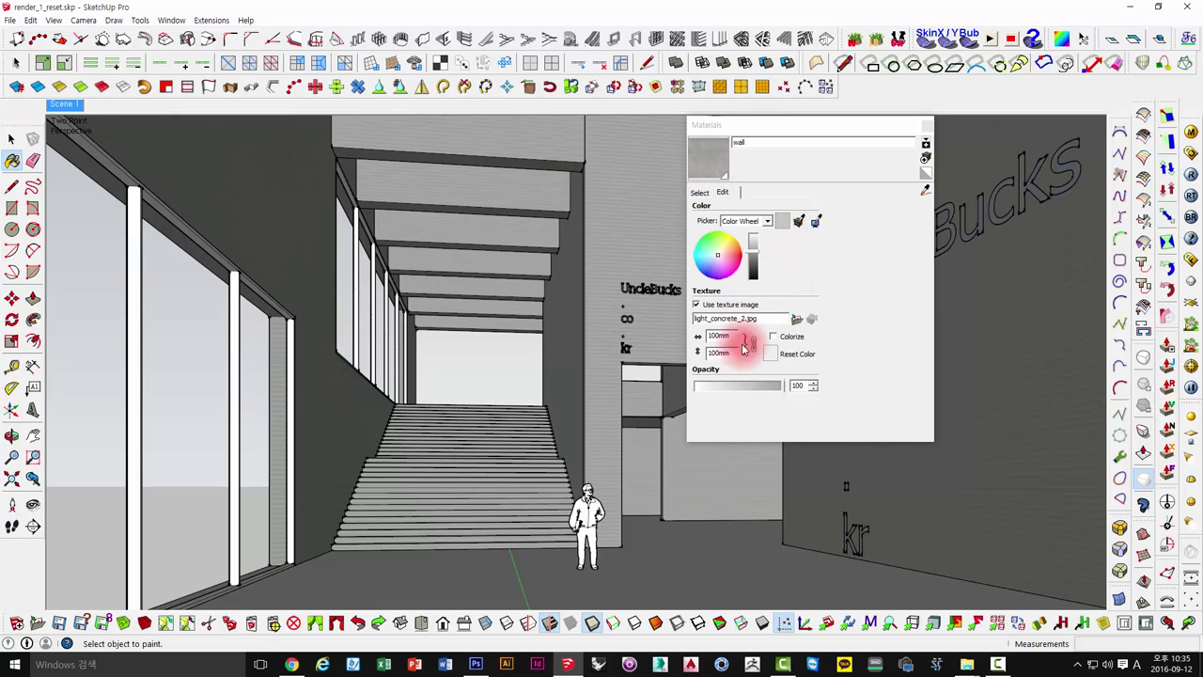
pyautogui.click(715, 351)
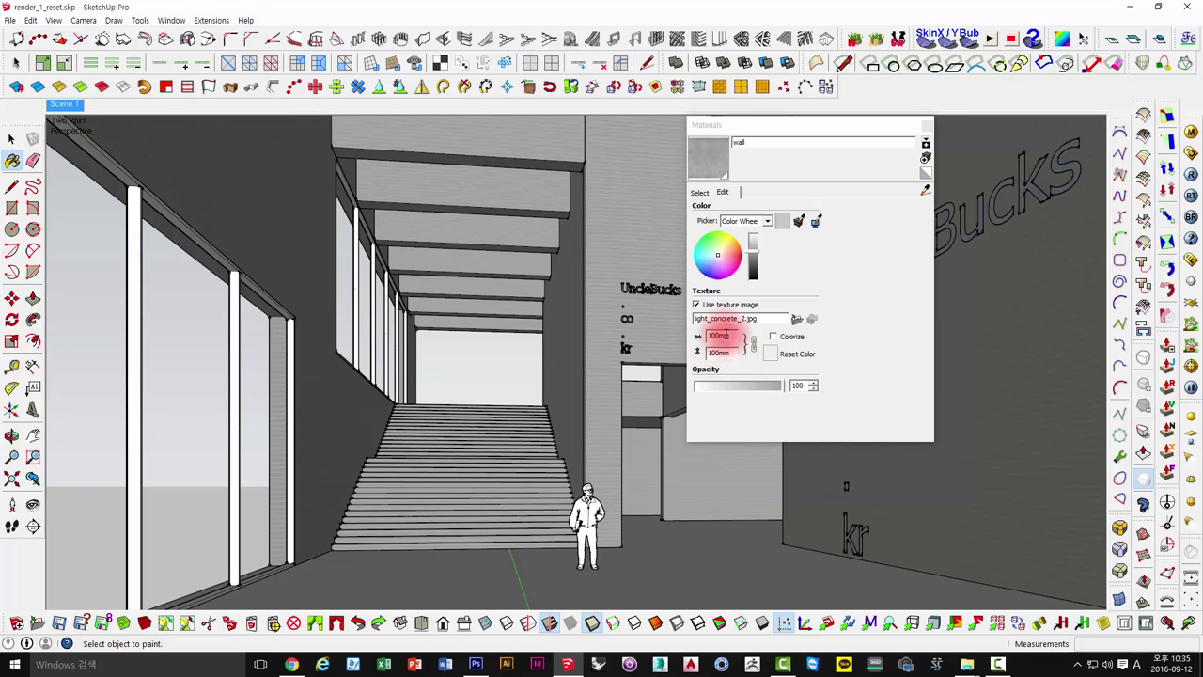
# In Photoshop, check light_concrete_2.jpg's Image Size (4252 × 4252 pixels) and dismiss it unchanged.
pyautogui.click(477, 664)
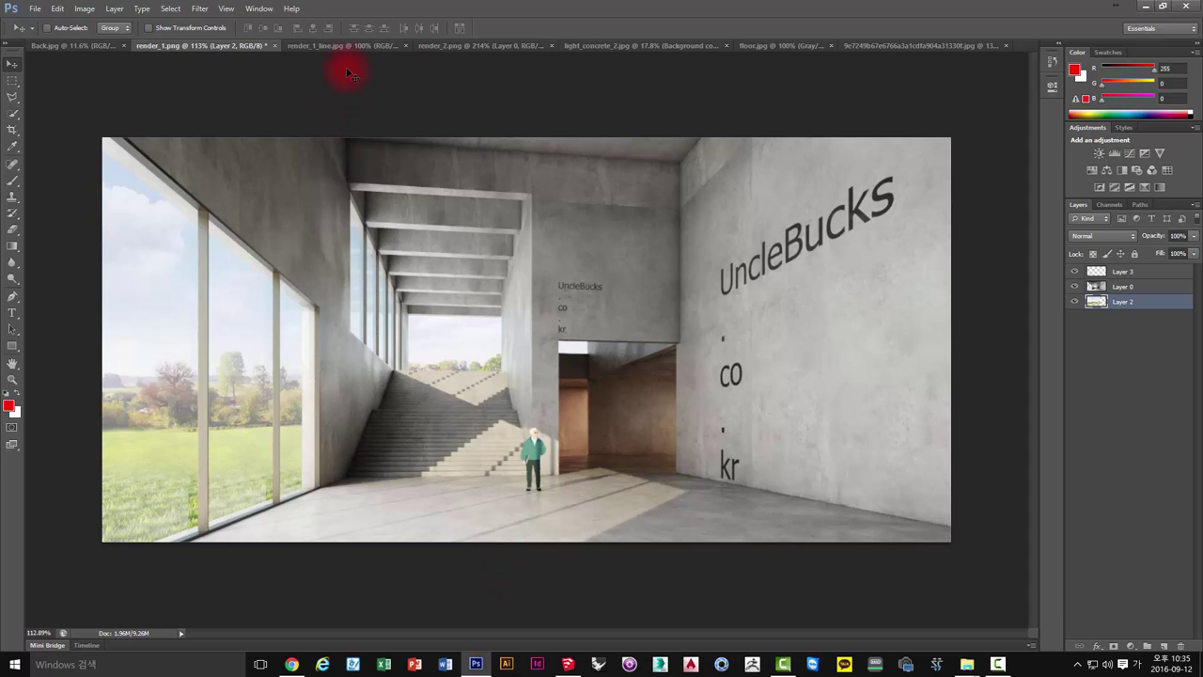
pyautogui.click(608, 48)
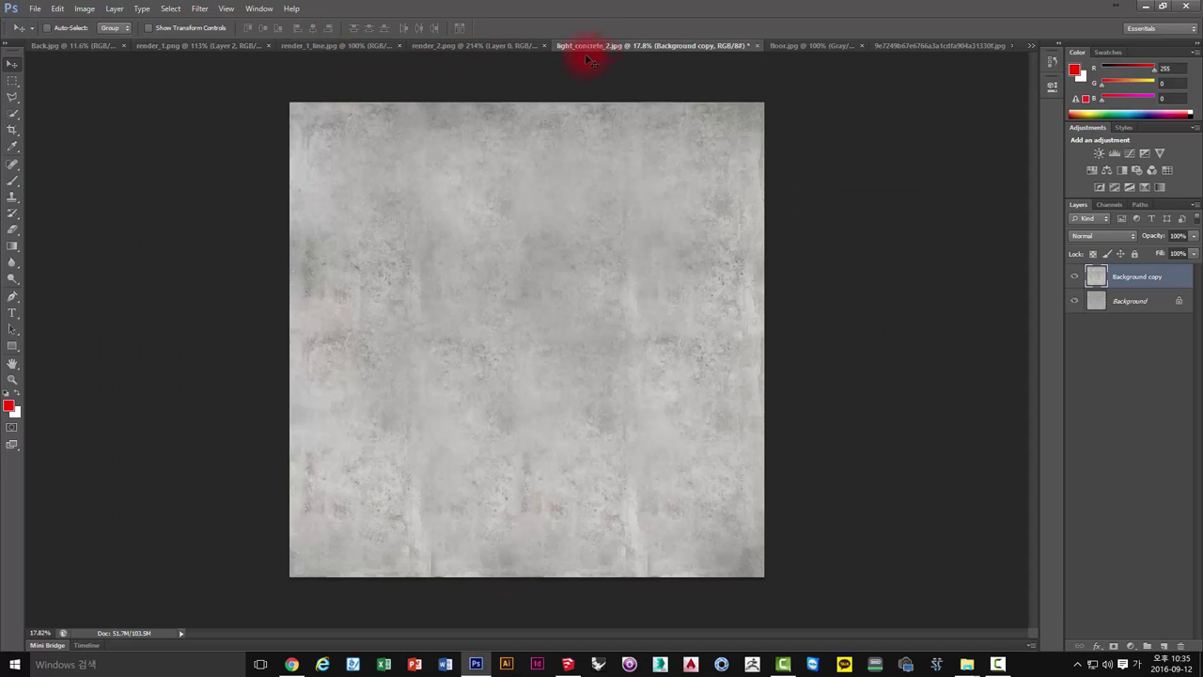
pyautogui.click(84, 9)
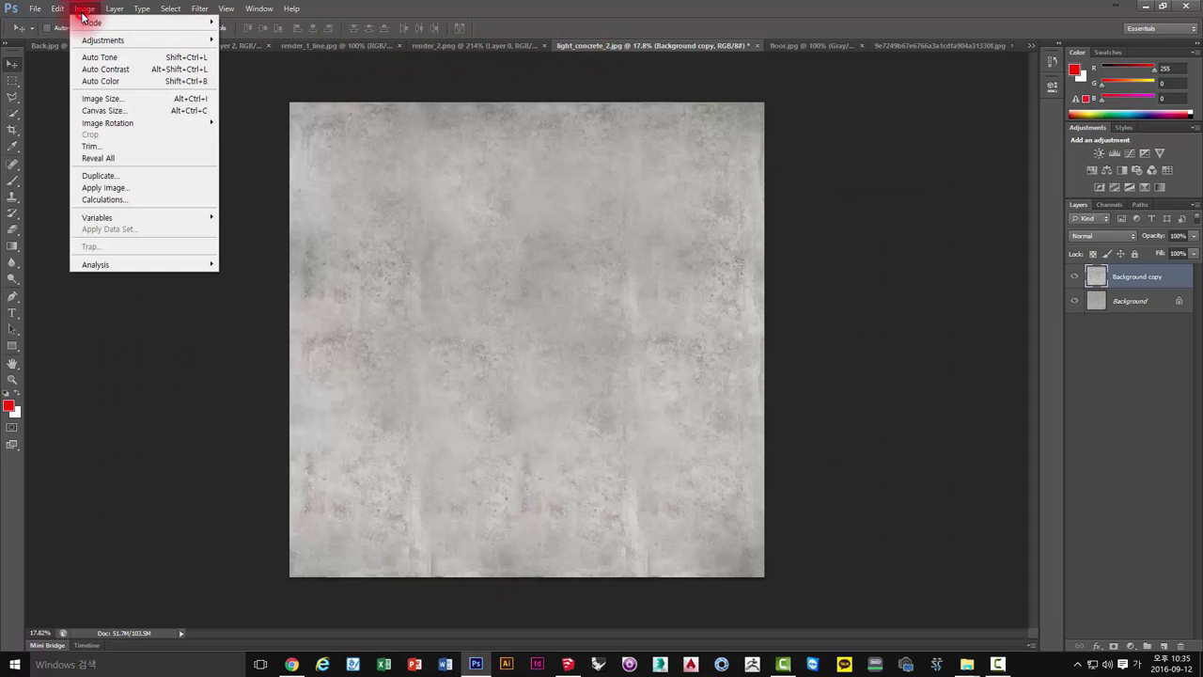
pyautogui.click(101, 99)
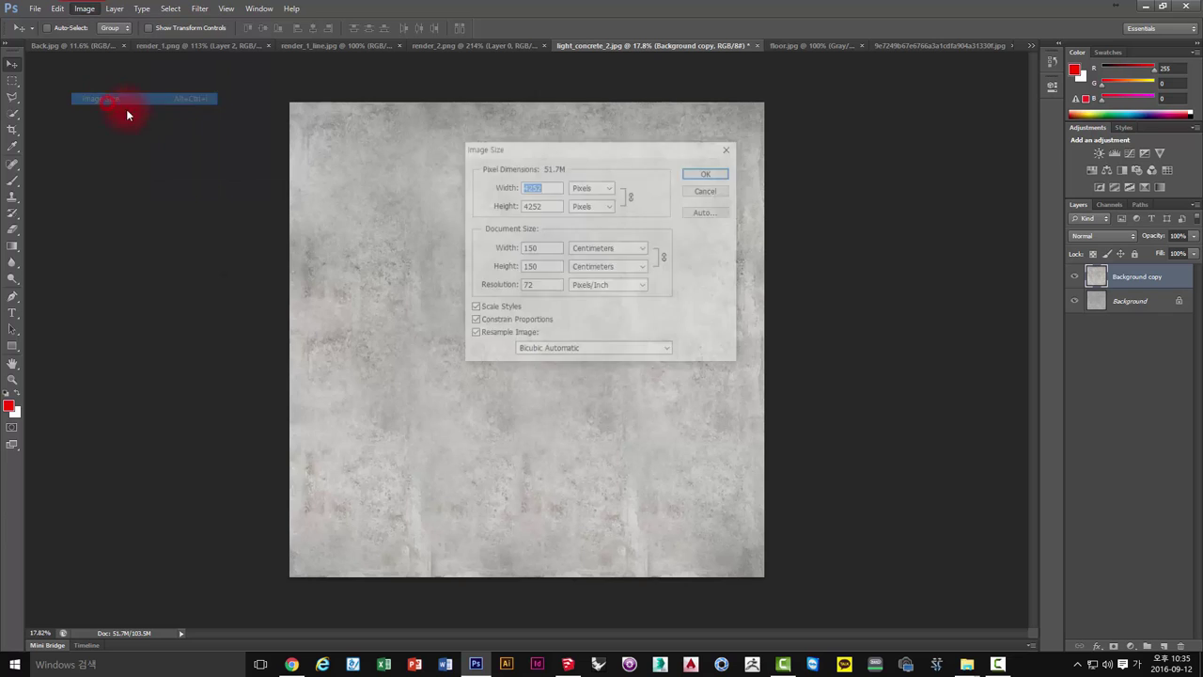
pyautogui.moveTo(542, 205); pyautogui.dragTo(472, 202)
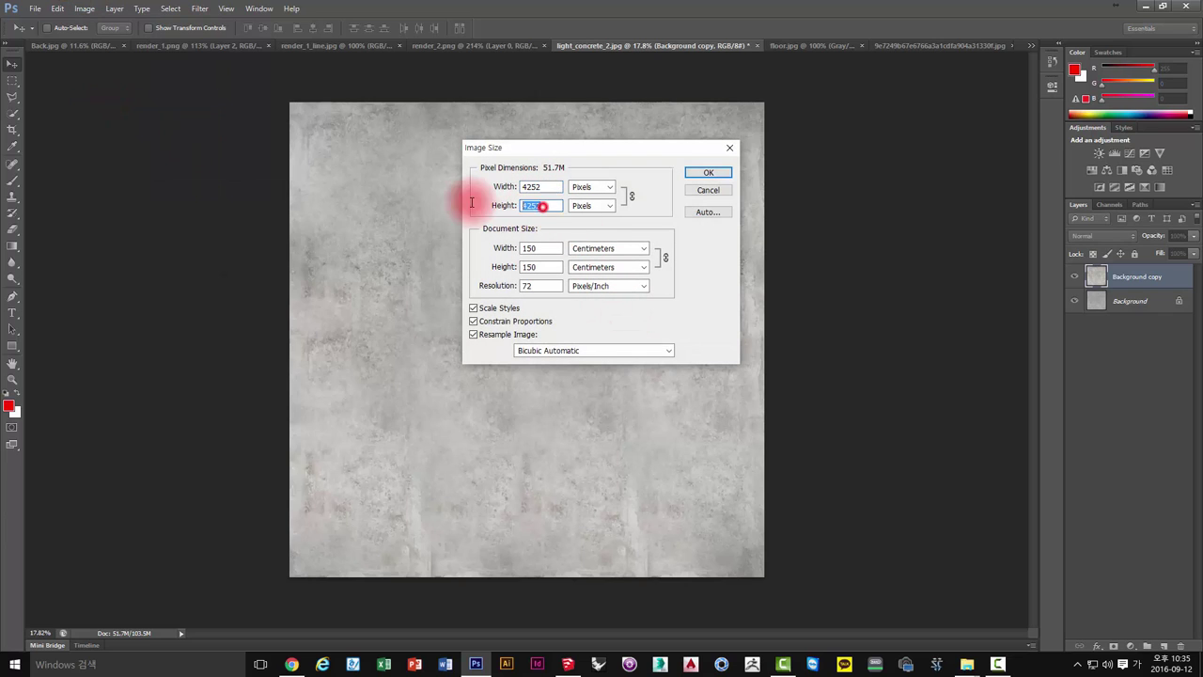
pyautogui.click(706, 191)
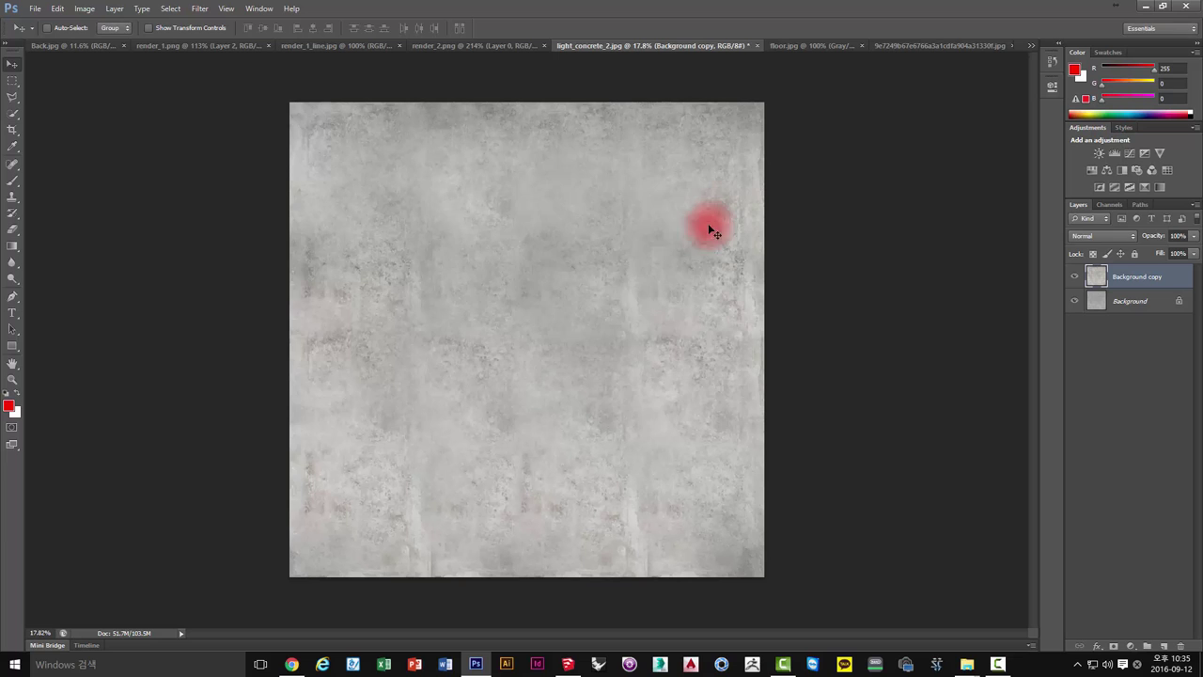
# Set the wall material's light_concrete_2 texture width to 10000mm.
pyautogui.click(567, 666)
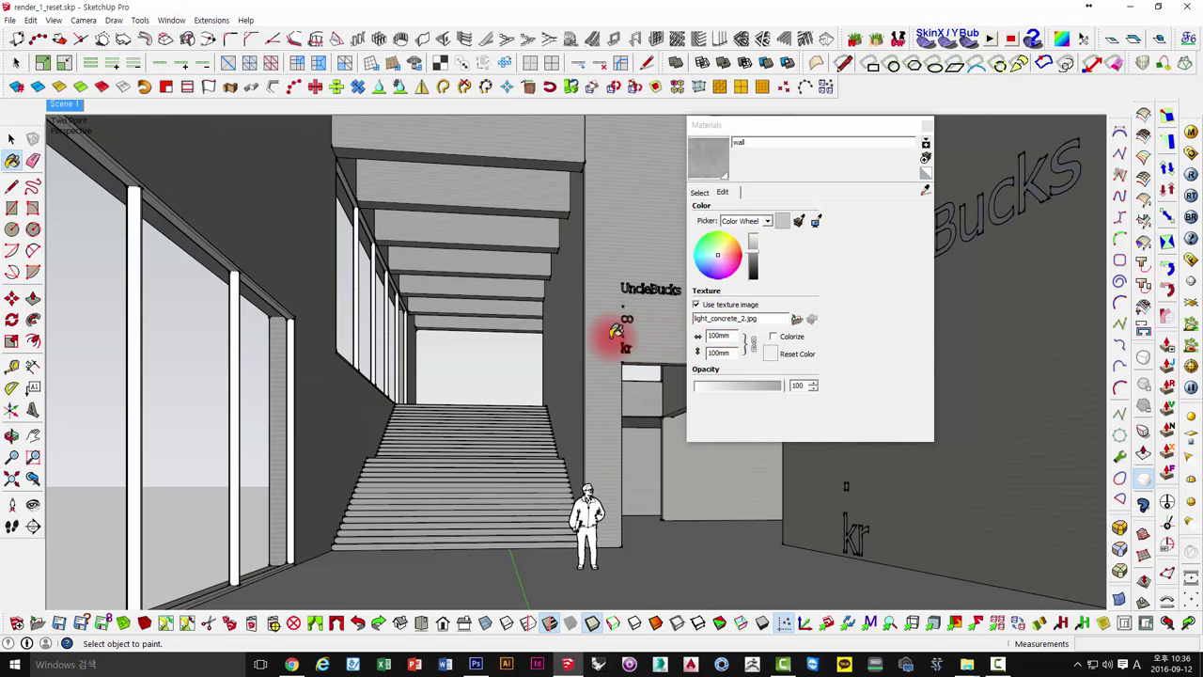
pyautogui.click(719, 336)
pyautogui.write('00')
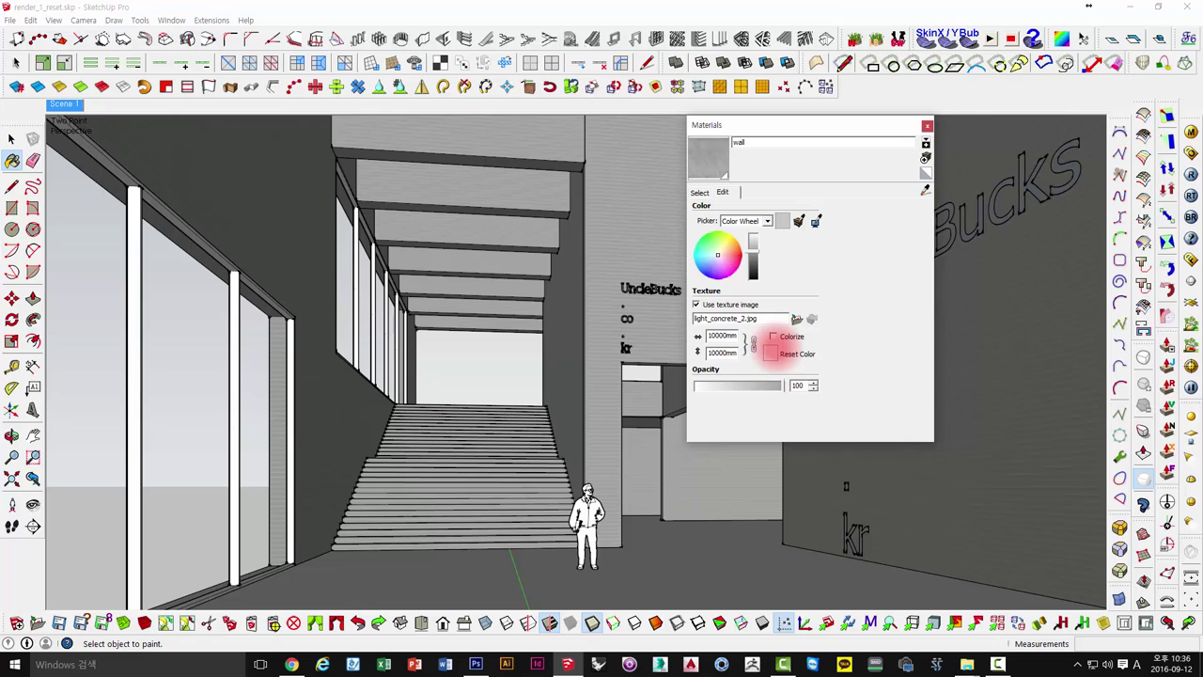
pyautogui.press('BackSpace')
pyautogui.write('0')
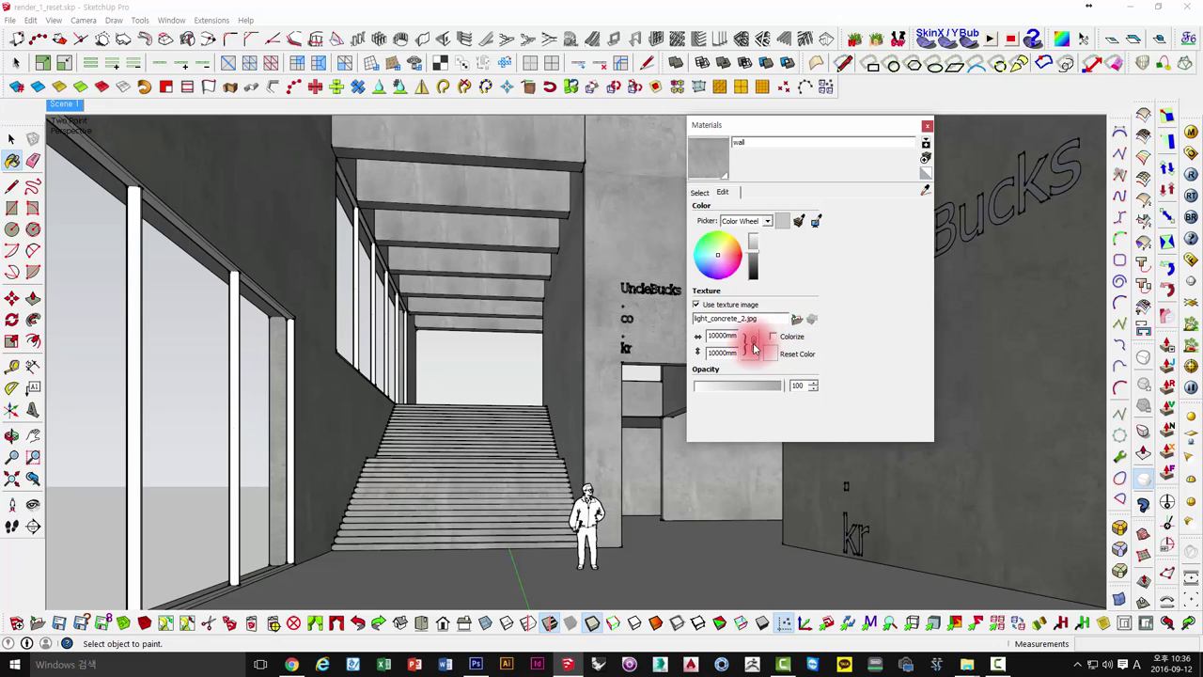
# With the Select tool, isolate the top ceiling beam and zoom up toward the ceiling beams.
pyautogui.click(926, 125)
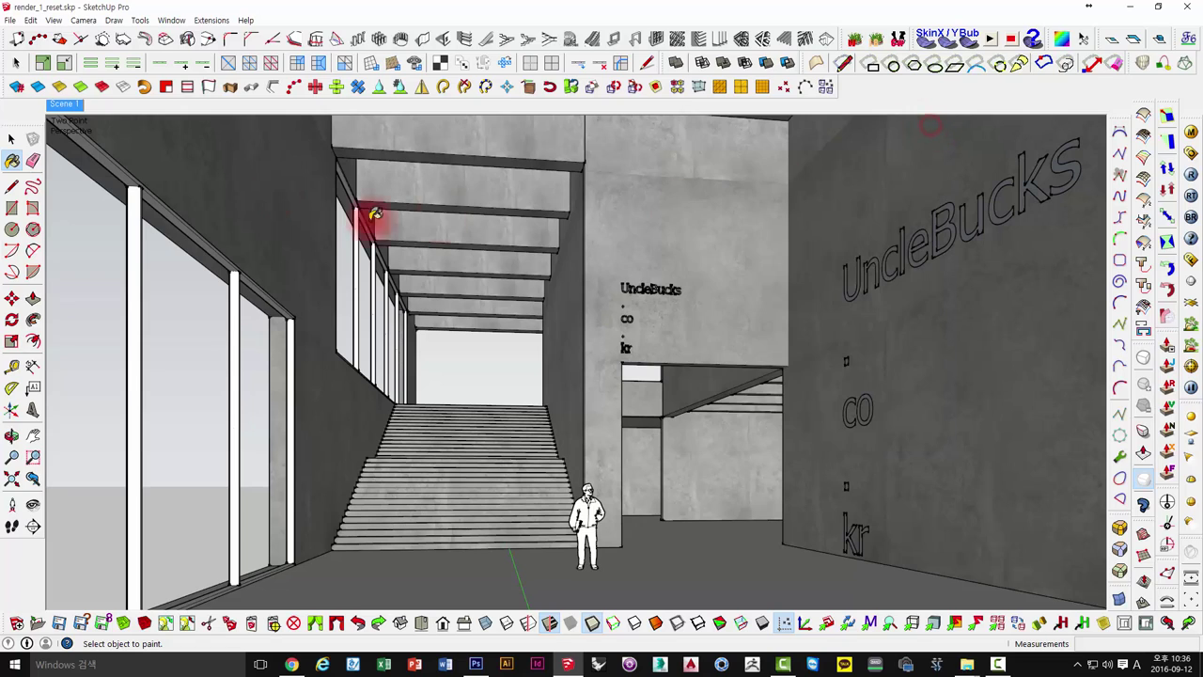
pyautogui.click(11, 138)
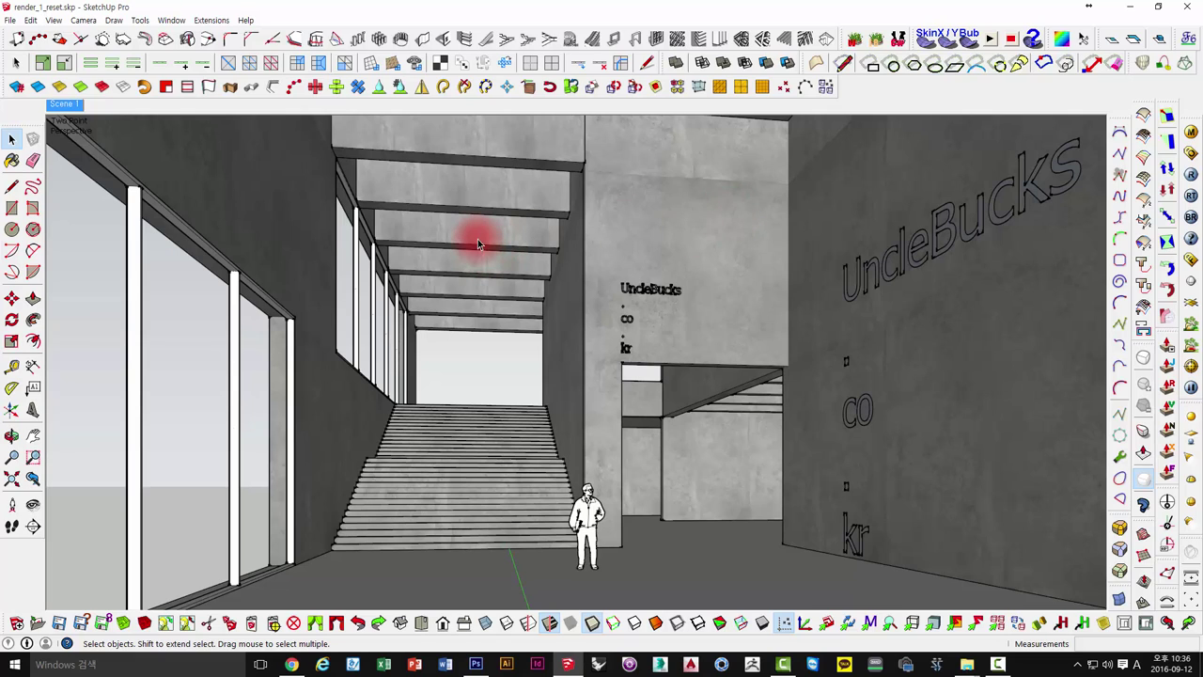
pyautogui.keyDown('shift'); pyautogui.click(496, 204); pyautogui.keyUp('shift')
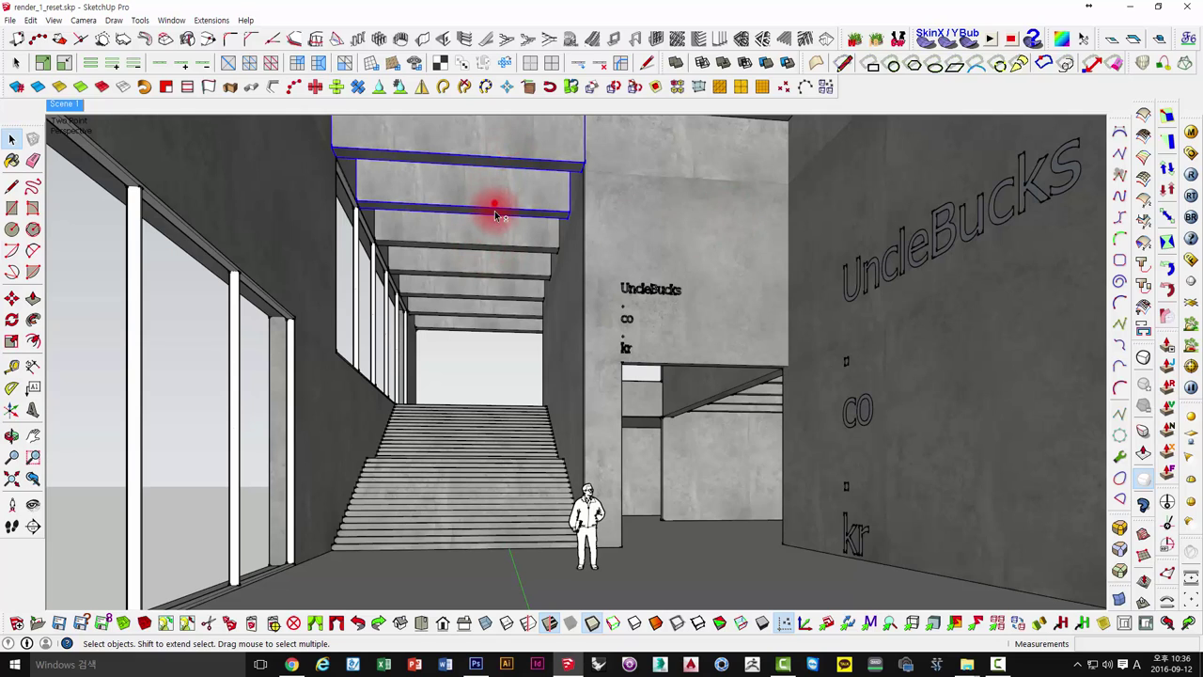
pyautogui.keyDown('shift'); pyautogui.click(497, 237); pyautogui.keyUp('shift')
pyautogui.keyDown('shift'); pyautogui.click(499, 270); pyautogui.keyUp('shift')
pyautogui.keyDown('shift'); pyautogui.click(499, 288); pyautogui.keyUp('shift')
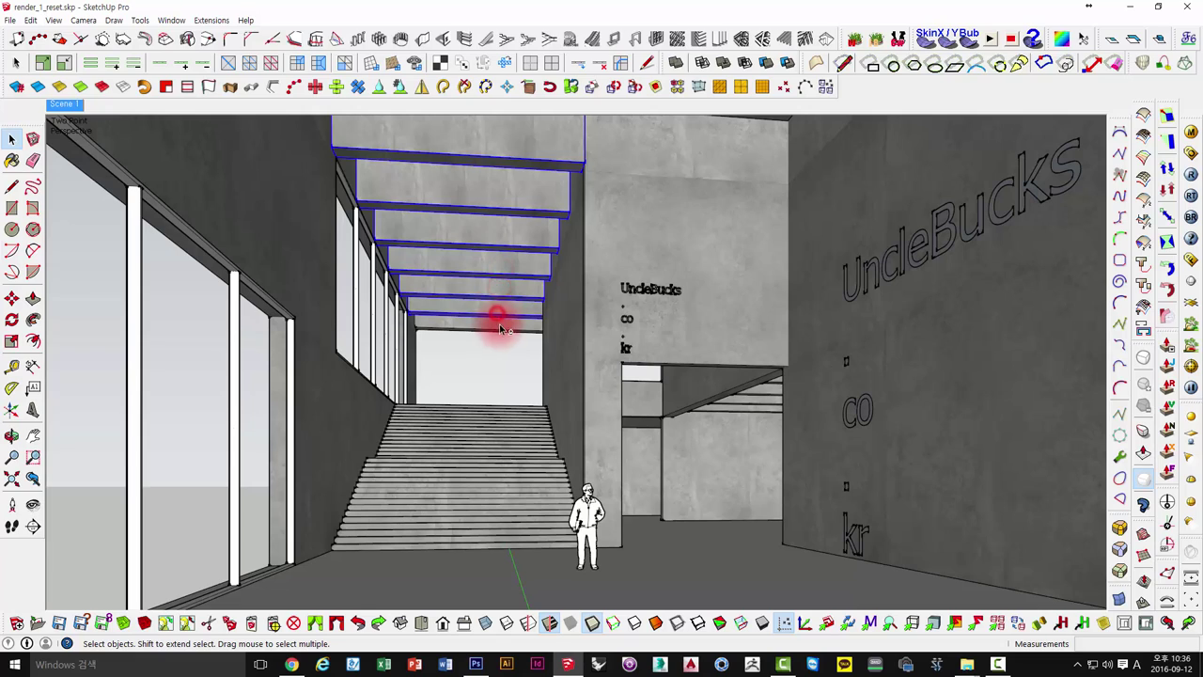
pyautogui.click(488, 149)
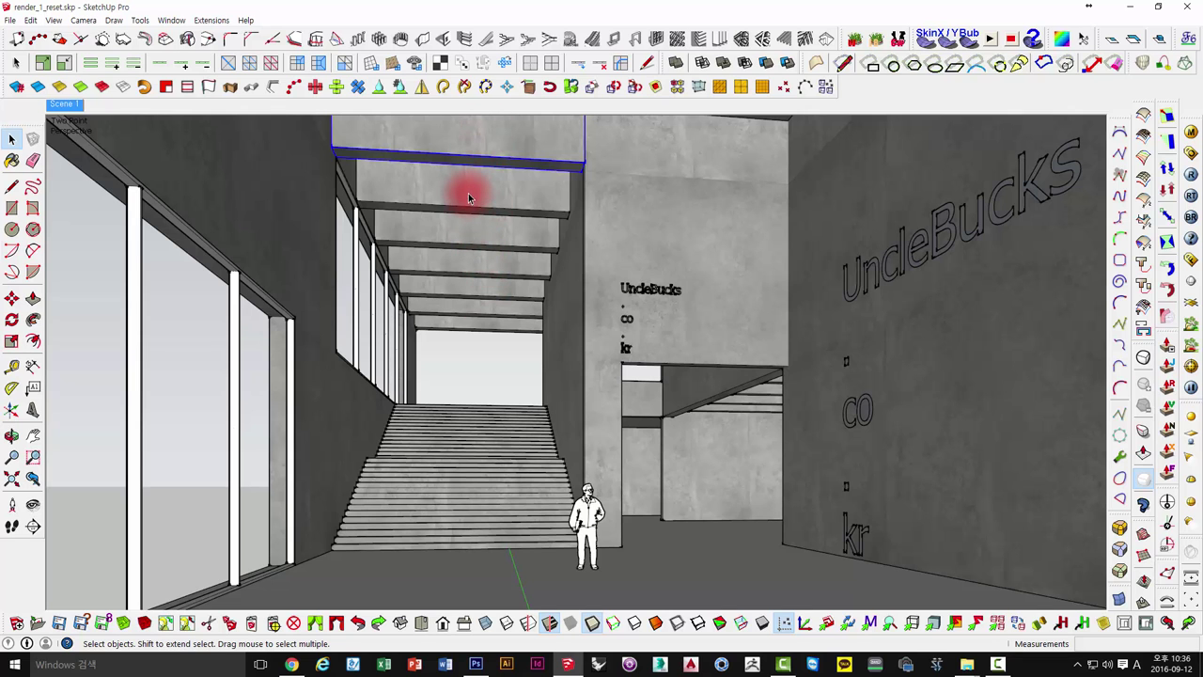
pyautogui.scroll(3, 469, 196)
pyautogui.scroll(2, 461, 166)
pyautogui.moveTo(491, 204)
pyautogui.mouseDown(button='middle')
pyautogui.moveTo(569, 194)
pyautogui.moveTo(559, 247)
pyautogui.moveTo(553, 236)
pyautogui.mouseUp(button='middle')
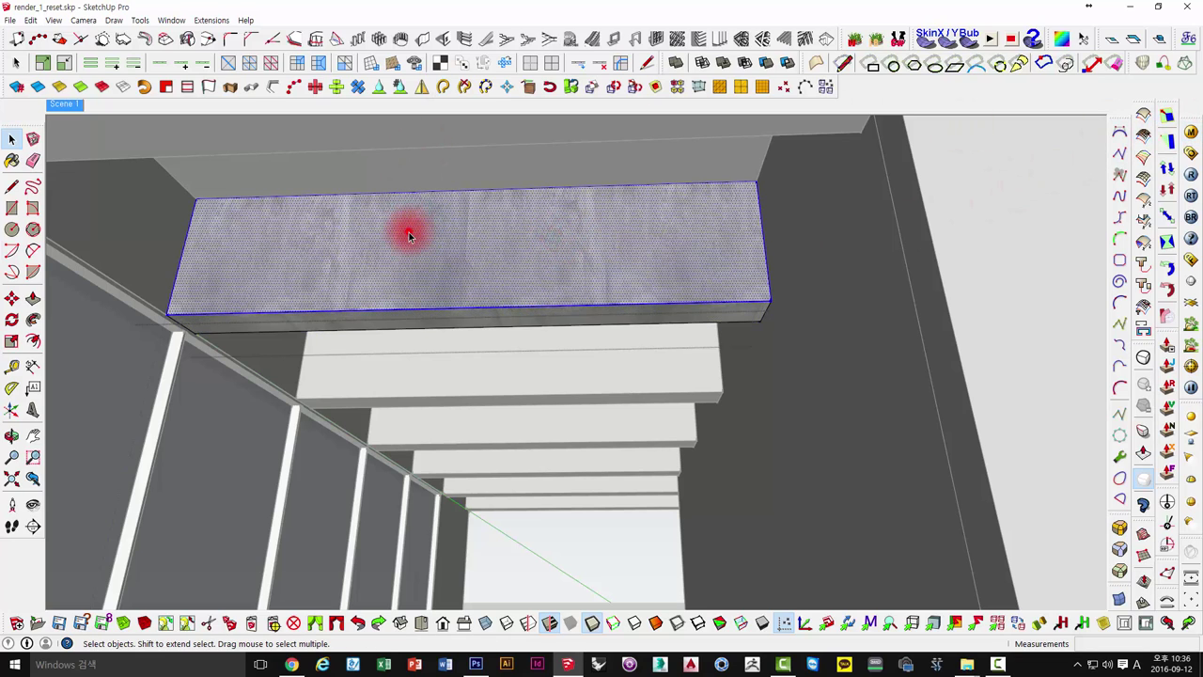
# Reopen Materials, pick the concrete wall swatch In Model, and paint the ceiling beam with it.
pyautogui.click(171, 20)
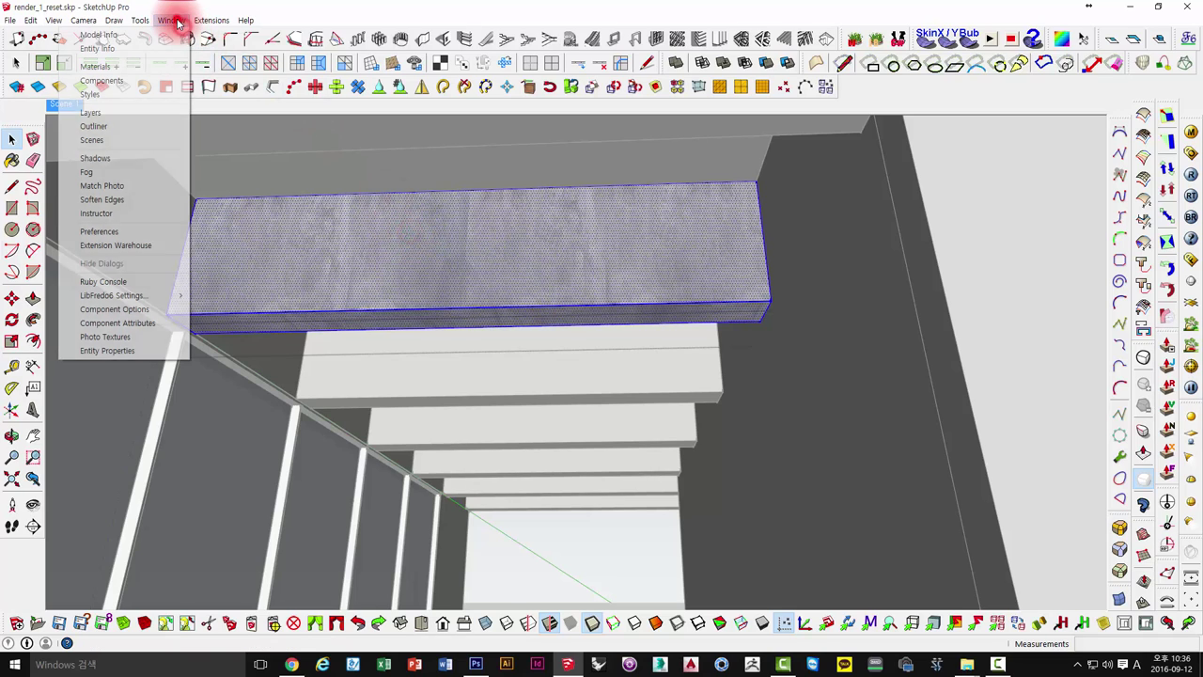
pyautogui.click(528, 128)
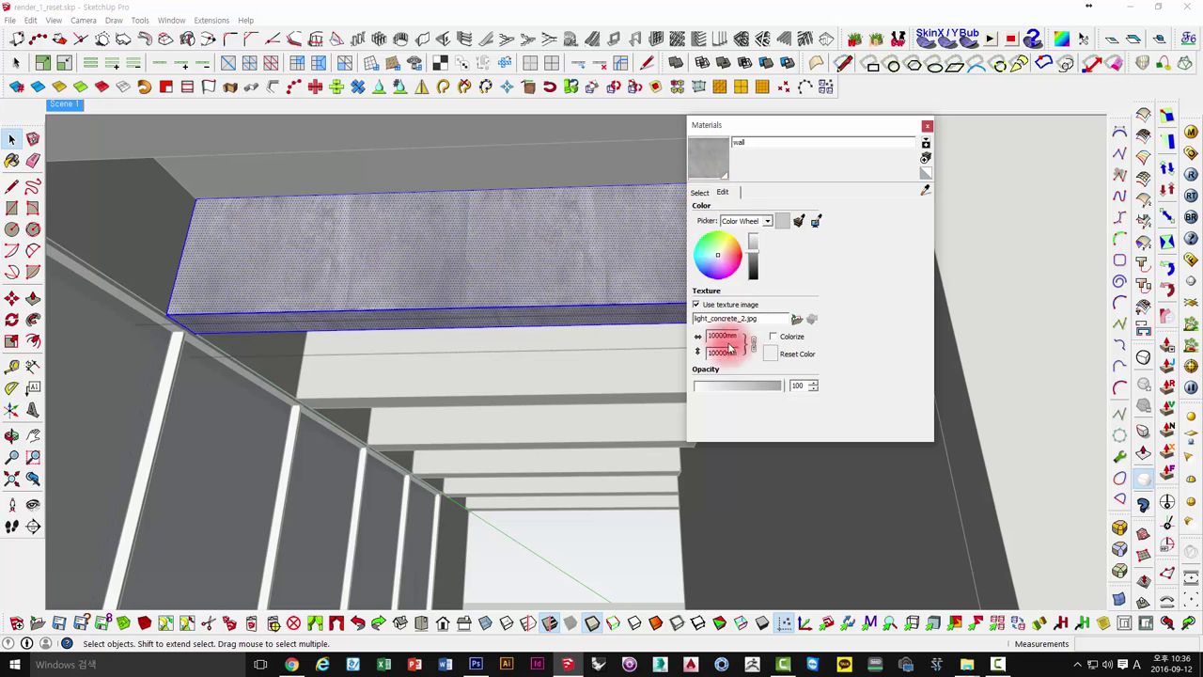
pyautogui.click(699, 191)
pyautogui.click(780, 246)
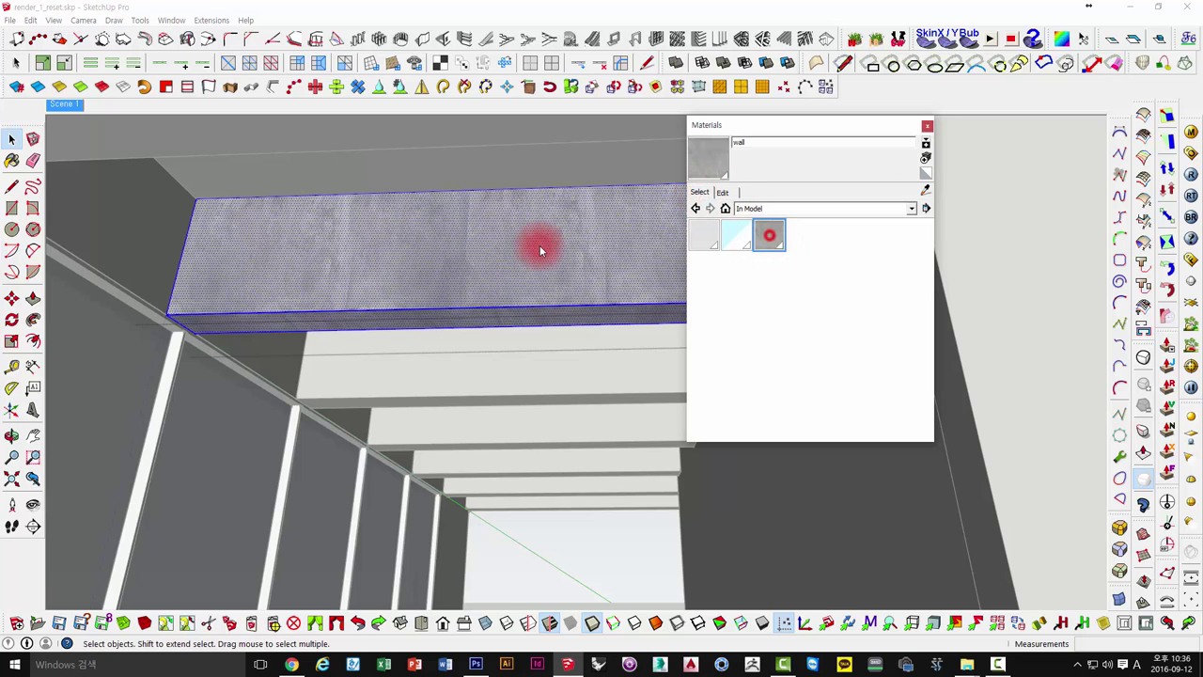
pyautogui.click(512, 247)
pyautogui.moveTo(461, 268)
pyautogui.mouseDown(button='middle')
pyautogui.moveTo(510, 257)
pyautogui.moveTo(518, 291)
pyautogui.moveTo(491, 303)
pyautogui.moveTo(403, 263)
pyautogui.moveTo(470, 279)
pyautogui.moveTo(438, 277)
pyautogui.moveTo(457, 295)
pyautogui.mouseUp(button='middle')
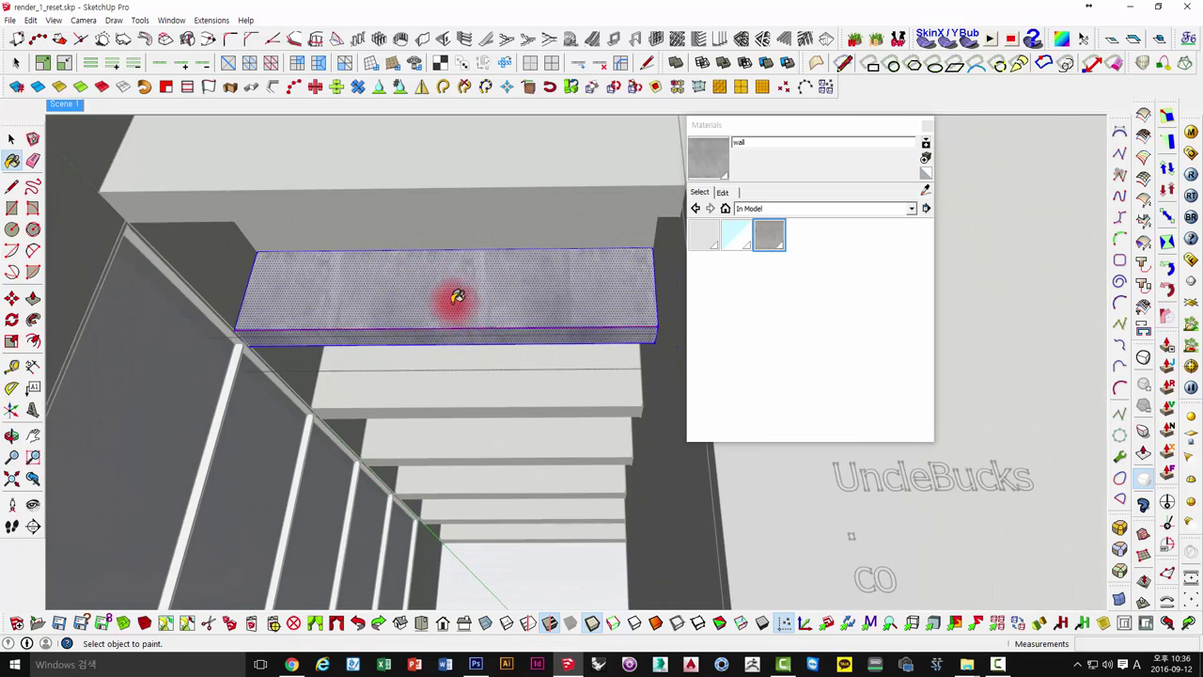
pyautogui.moveTo(470, 364)
pyautogui.mouseDown(button='middle')
pyautogui.moveTo(509, 295)
pyautogui.moveTo(508, 328)
pyautogui.mouseUp(button='middle')
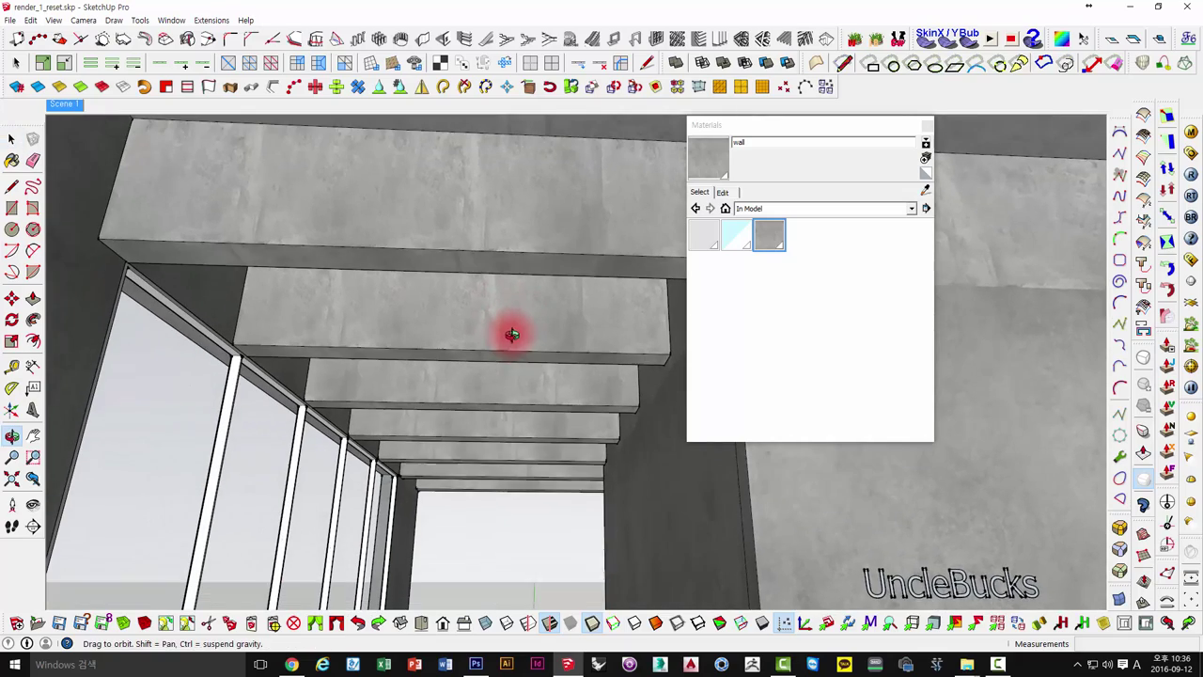
pyautogui.moveTo(81, 122)
pyautogui.mouseDown(button='middle')
pyautogui.moveTo(60, 107)
pyautogui.moveTo(212, 152)
pyautogui.mouseUp(button='middle')
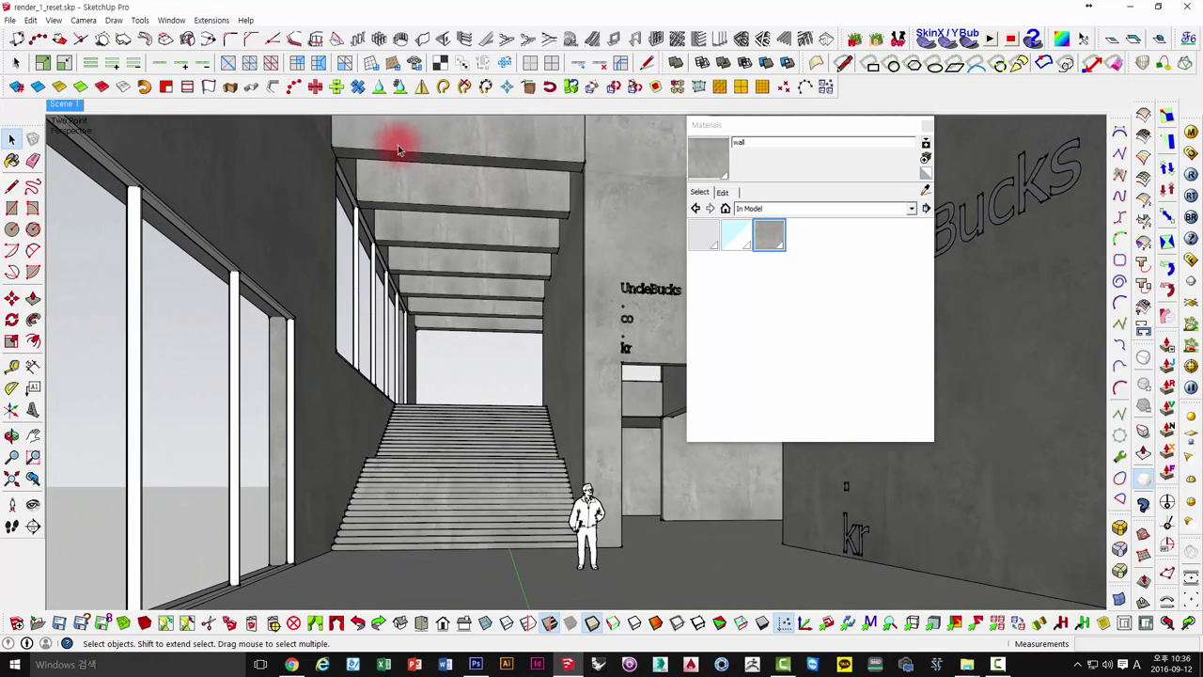
# Select a ceiling beam face, entering and leaving its group, and orbit to view the beam underside.
pyautogui.click(488, 232)
pyautogui.click(767, 235)
pyautogui.click(461, 230)
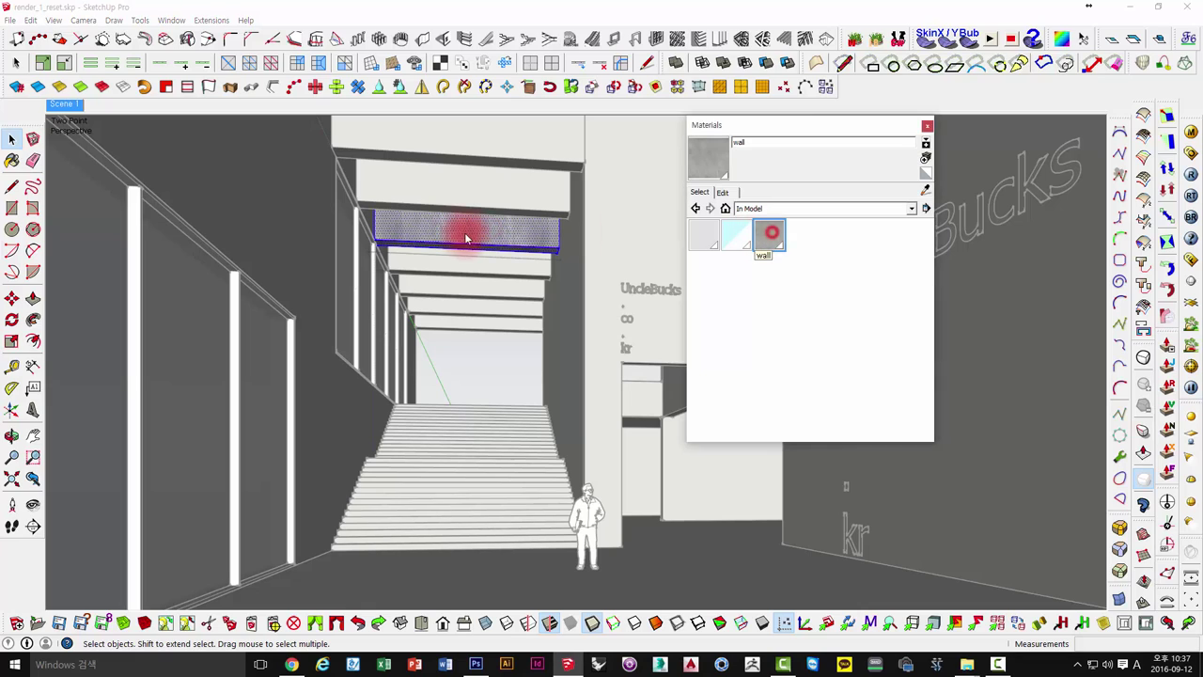
pyautogui.press('space')
pyautogui.click(470, 225)
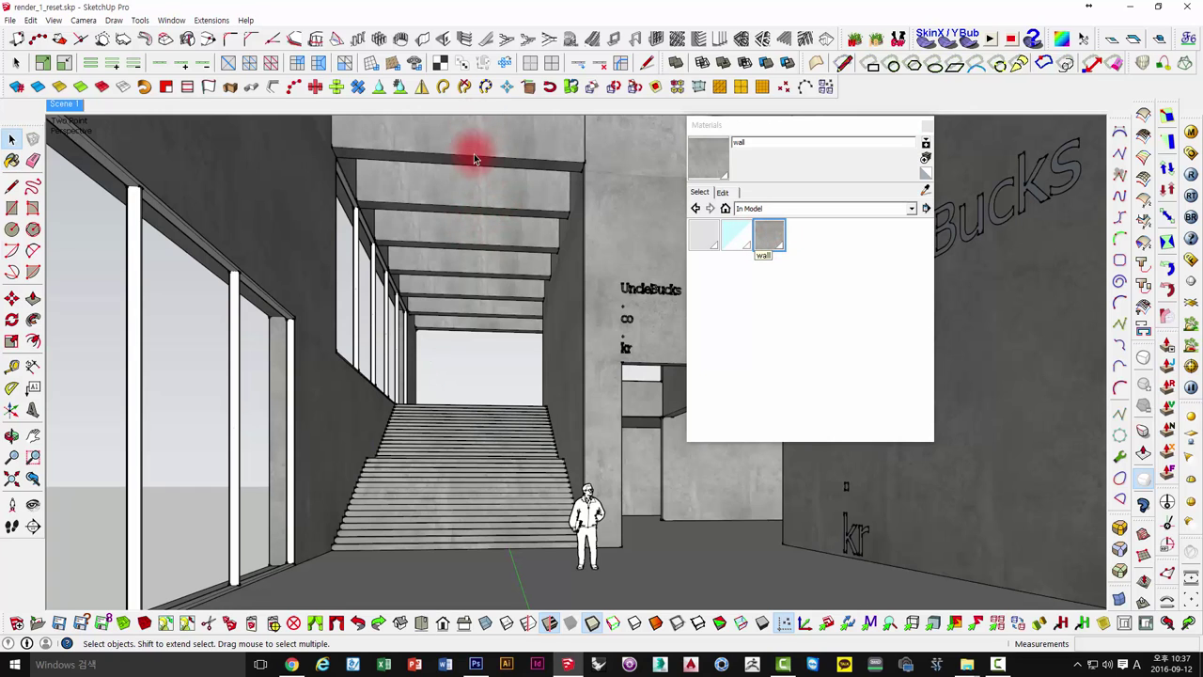
pyautogui.click(485, 240)
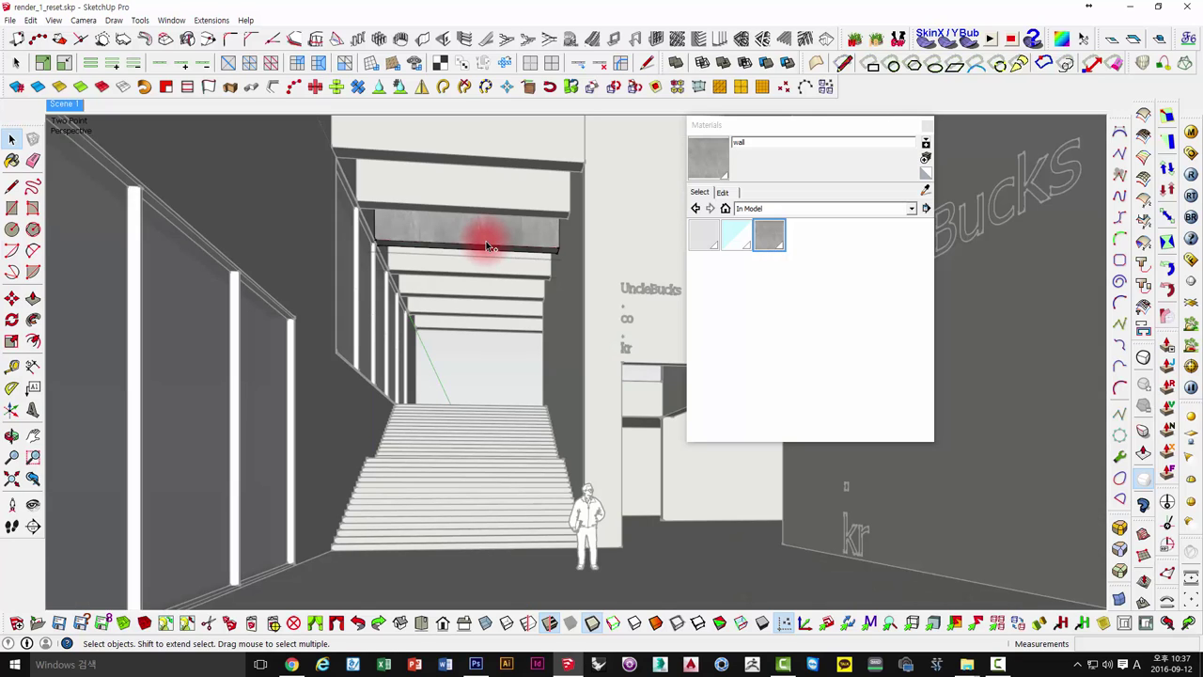
pyautogui.click(491, 232)
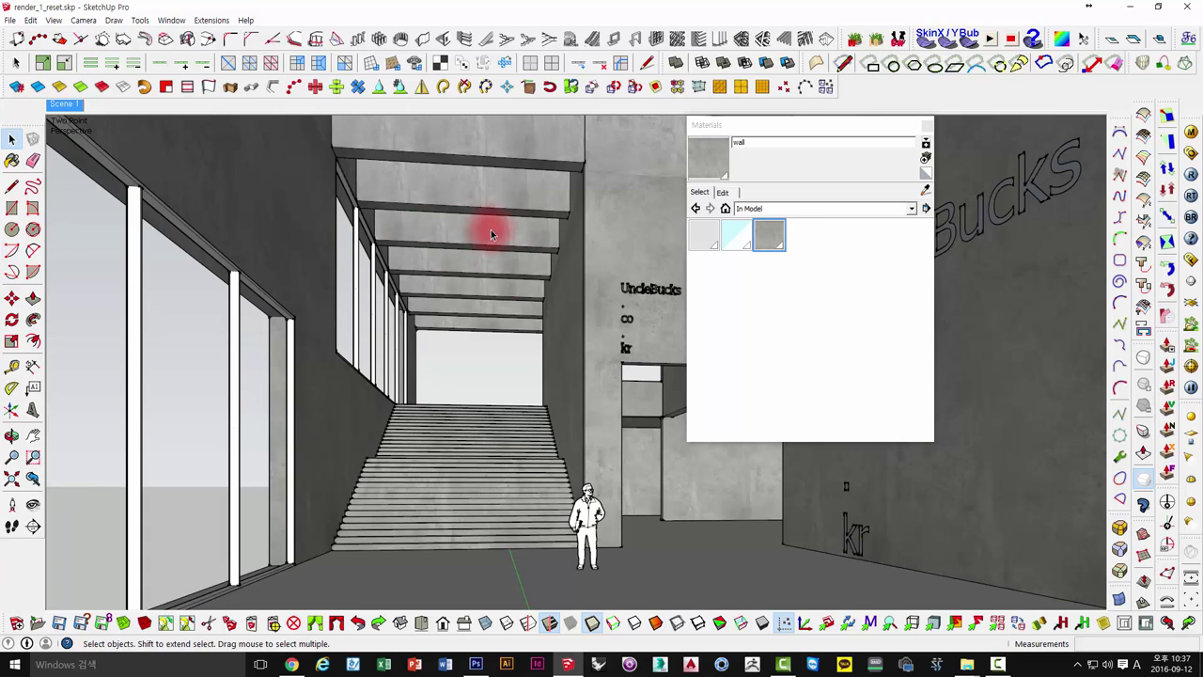
pyautogui.scroll(5, 479, 205)
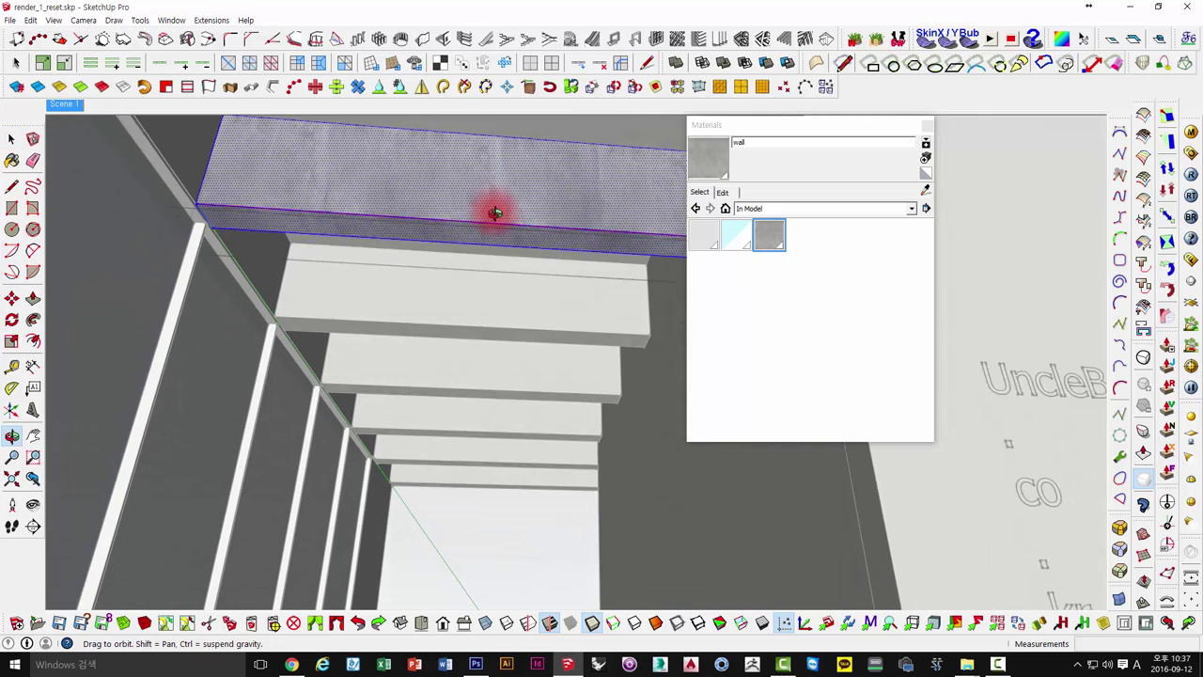
pyautogui.moveTo(500, 252); pyautogui.dragTo(477, 166, button='middle')
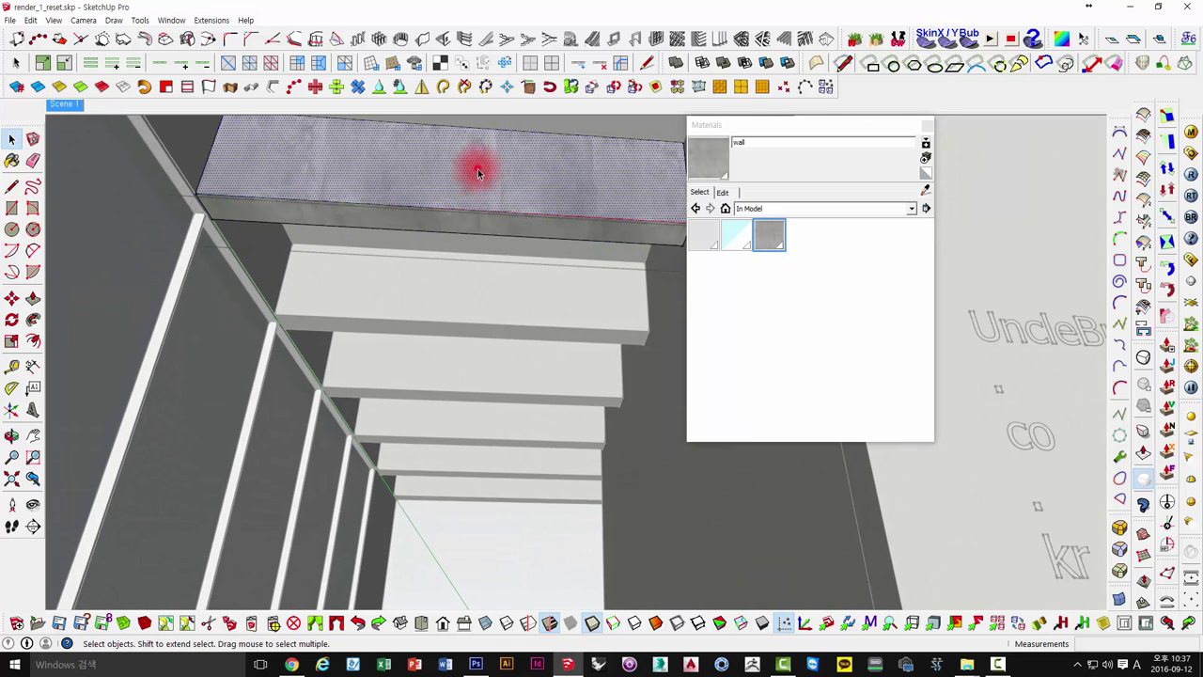
# Slide the concrete texture along the beam edge via Texture > Position, then return to Scene 1.
pyautogui.rightClick(407, 157)
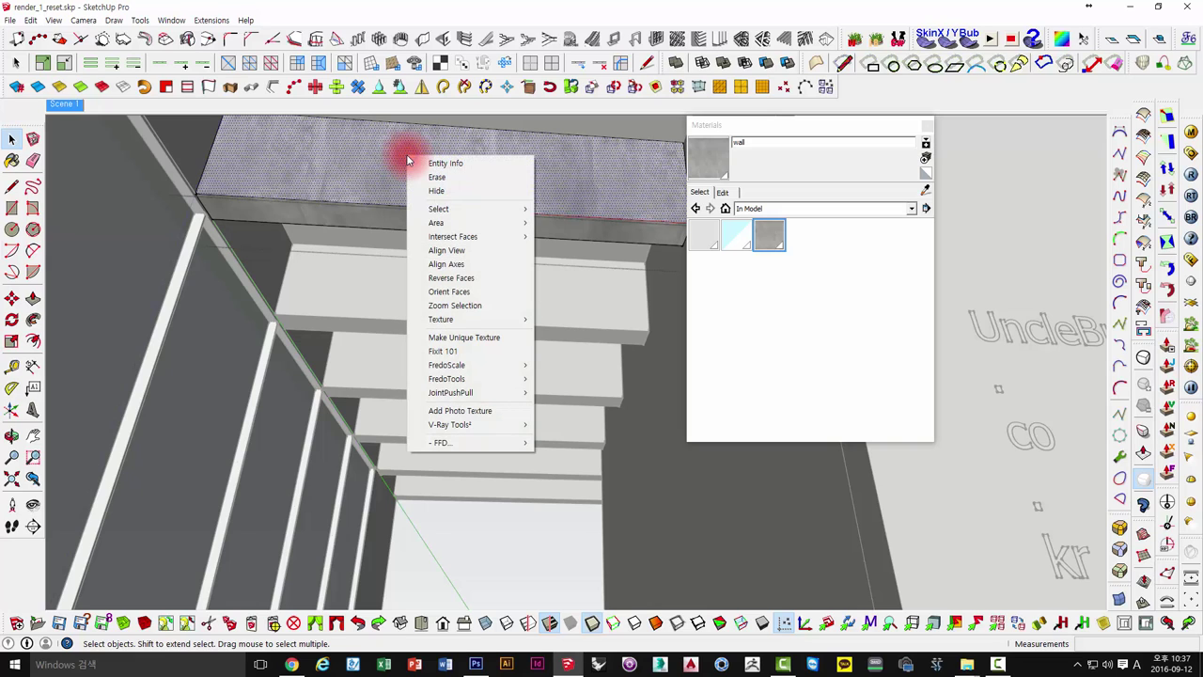
pyautogui.moveTo(469, 318)
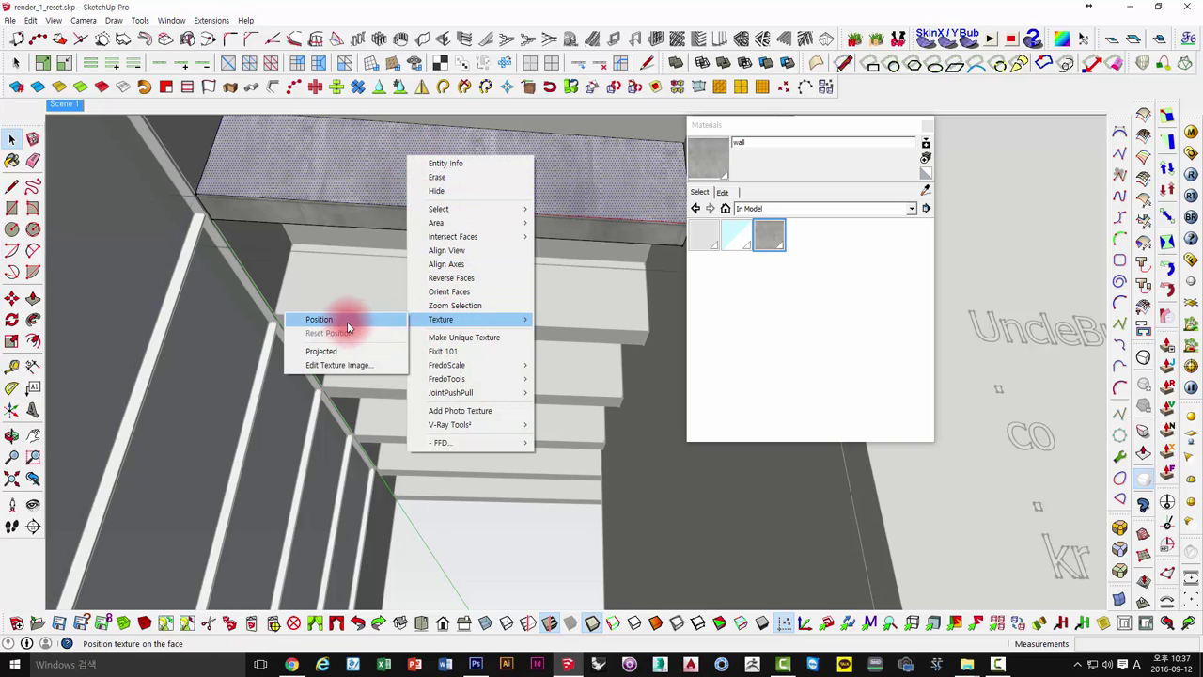
pyautogui.click(346, 326)
pyautogui.moveTo(335, 255); pyautogui.dragTo(212, 276, button='middle')
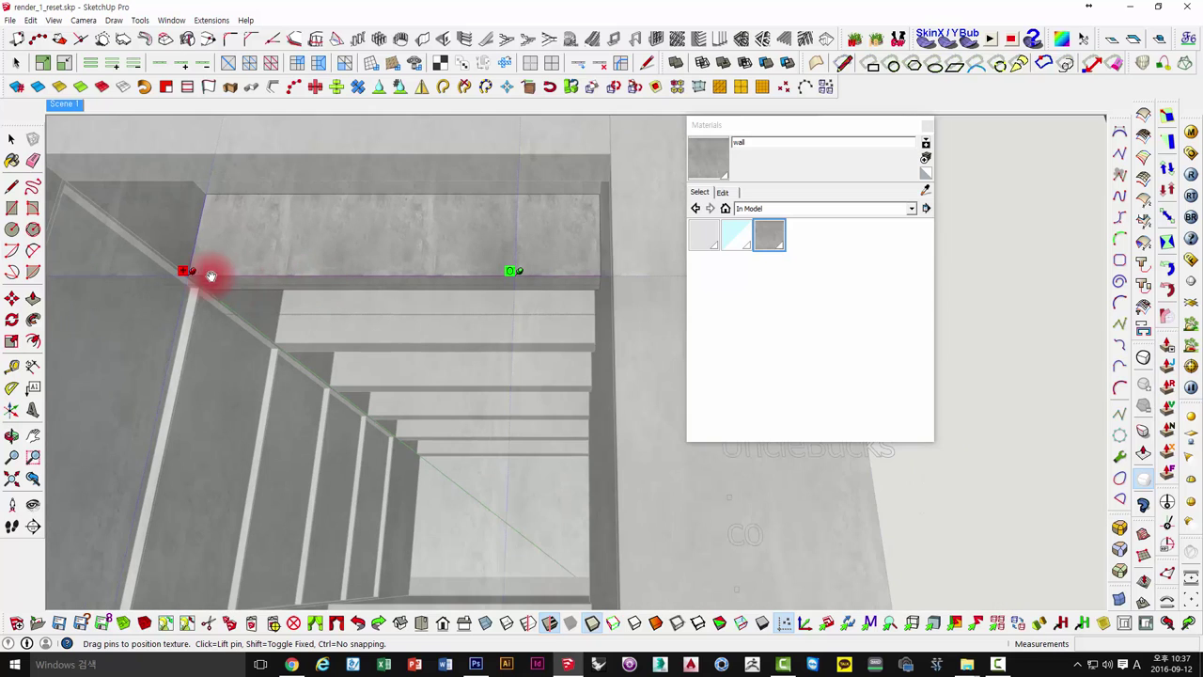
pyautogui.moveTo(196, 272); pyautogui.dragTo(310, 275)
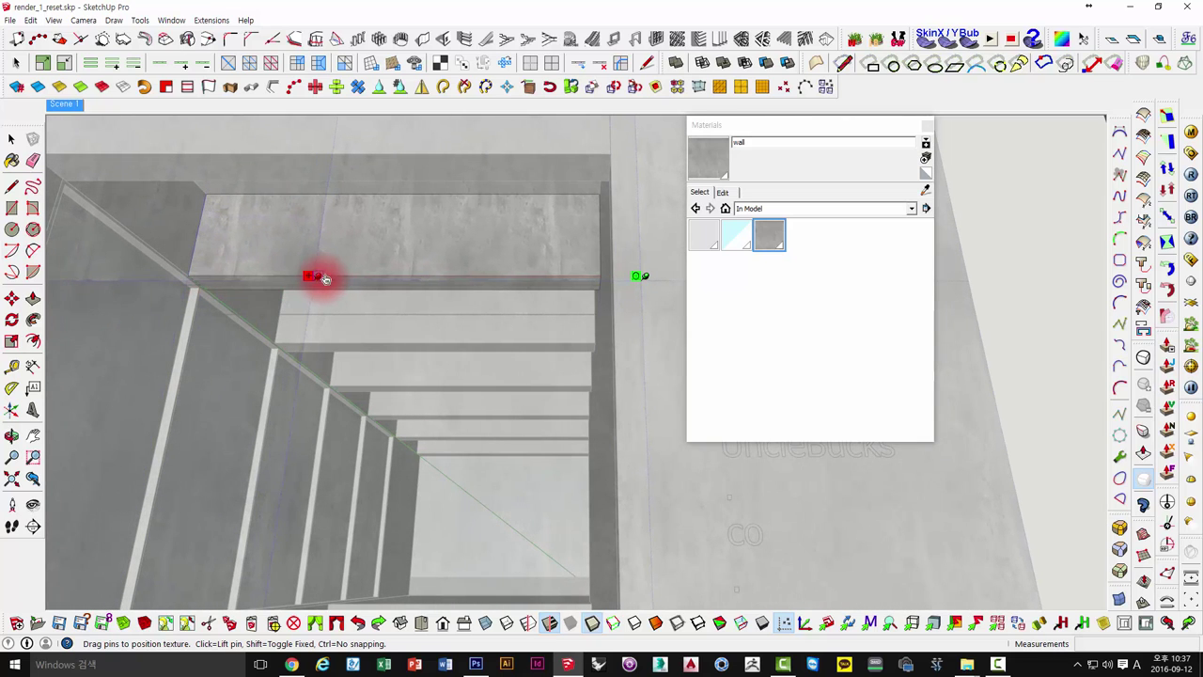
pyautogui.press('Return')
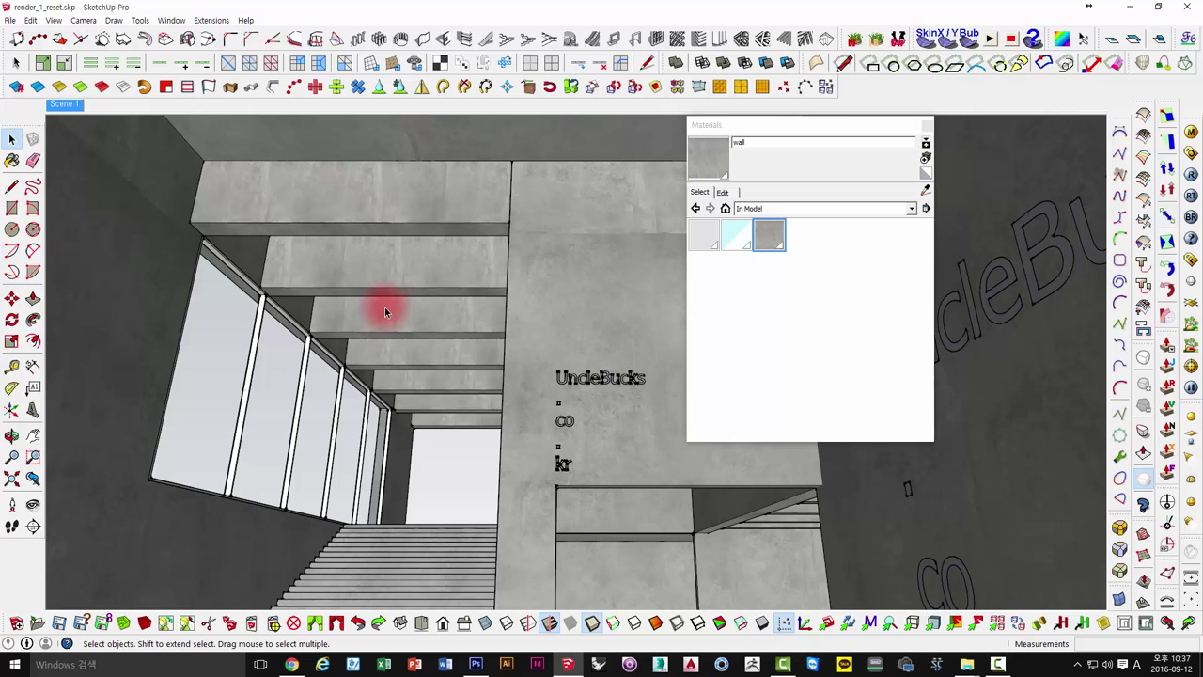
pyautogui.click(64, 104)
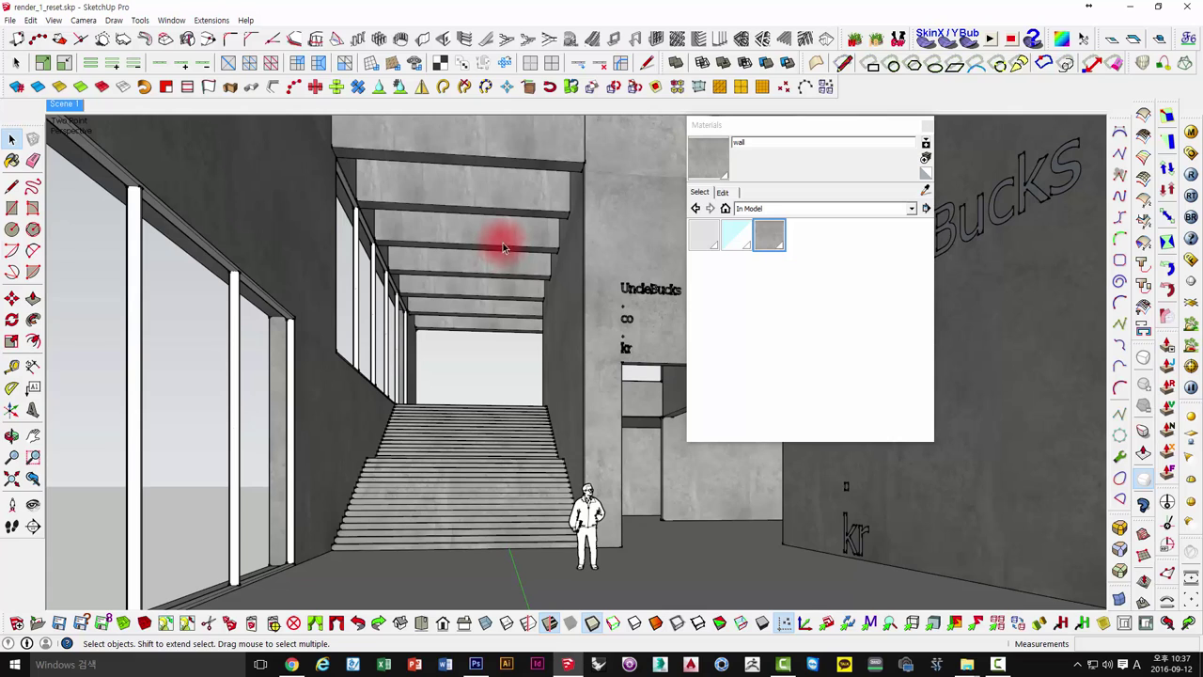
# Inside the front ceiling beam group, shift the underside's concrete texture down via Texture > Position.
pyautogui.doubleClick(503, 190)
pyautogui.click(504, 190)
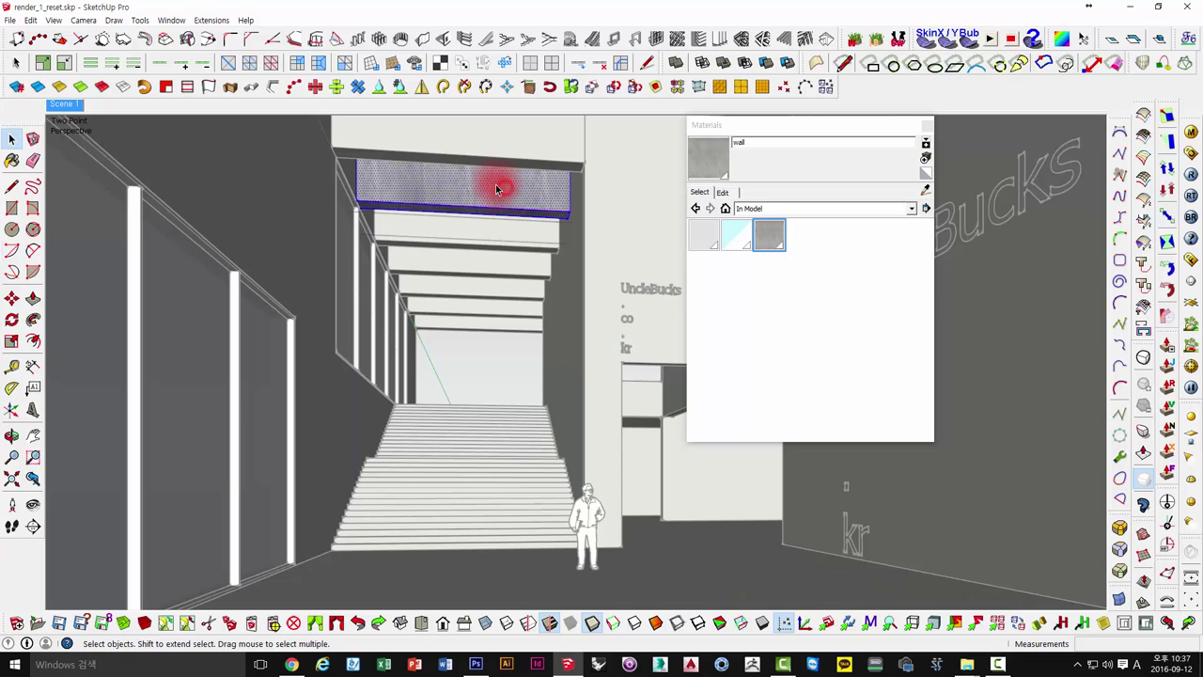
pyautogui.rightClick(467, 183)
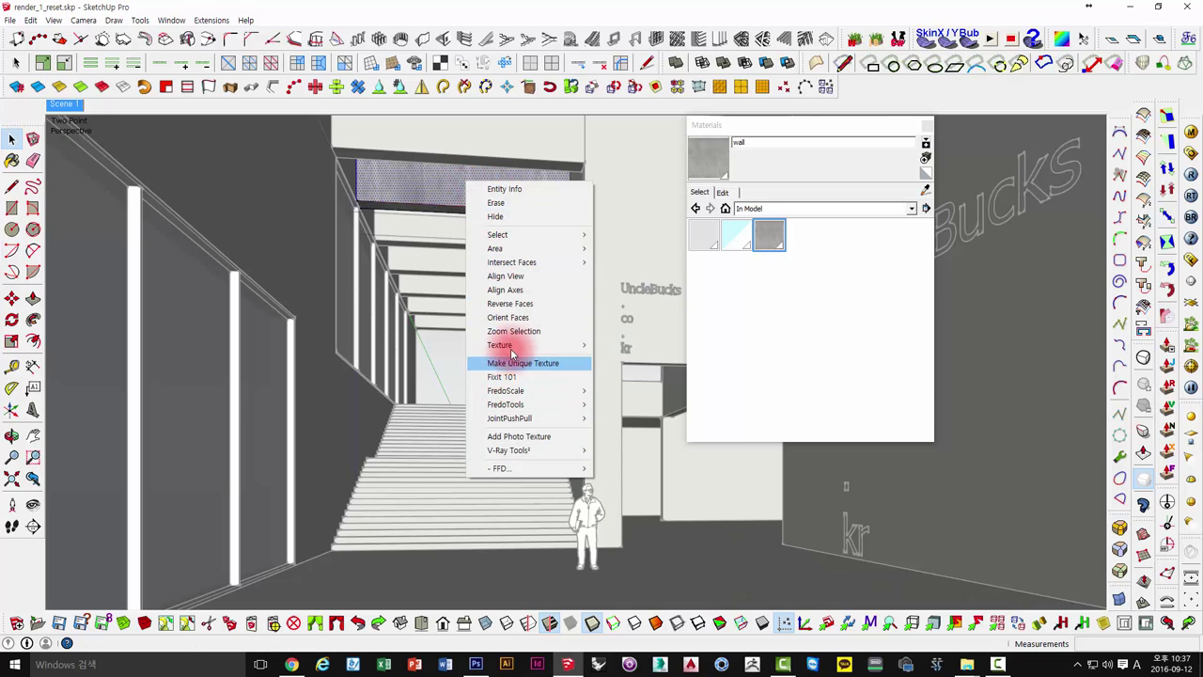
pyautogui.moveTo(500, 345)
pyautogui.click(385, 344)
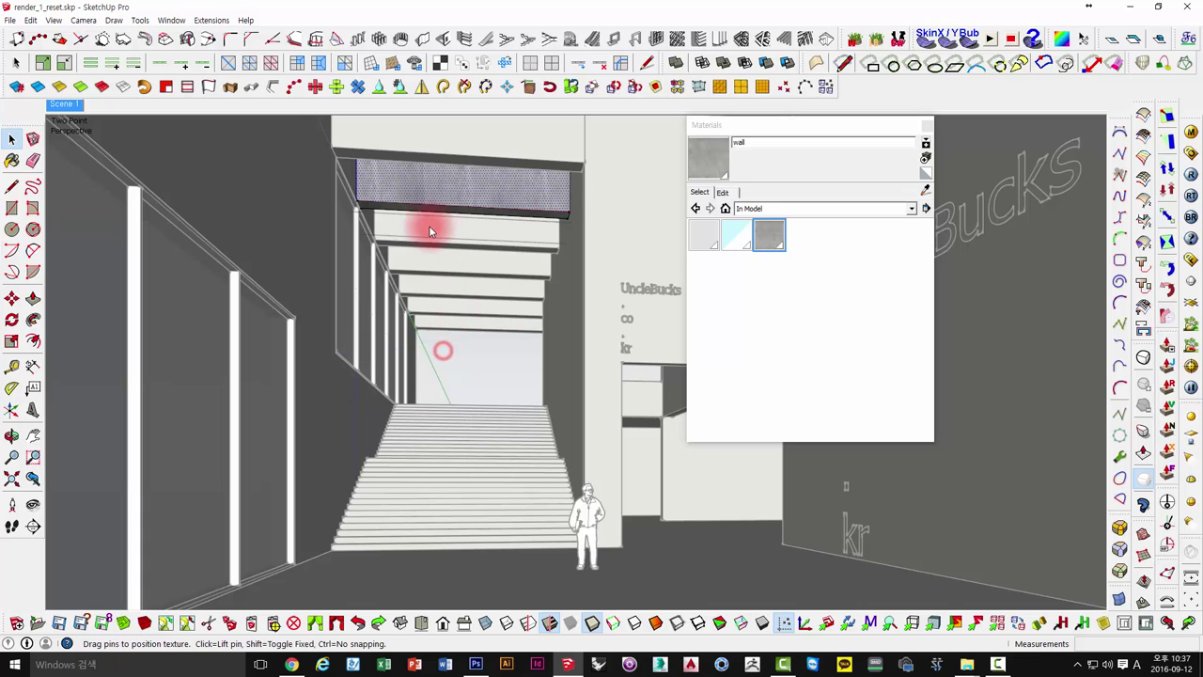
pyautogui.moveTo(425, 212); pyautogui.dragTo(420, 231)
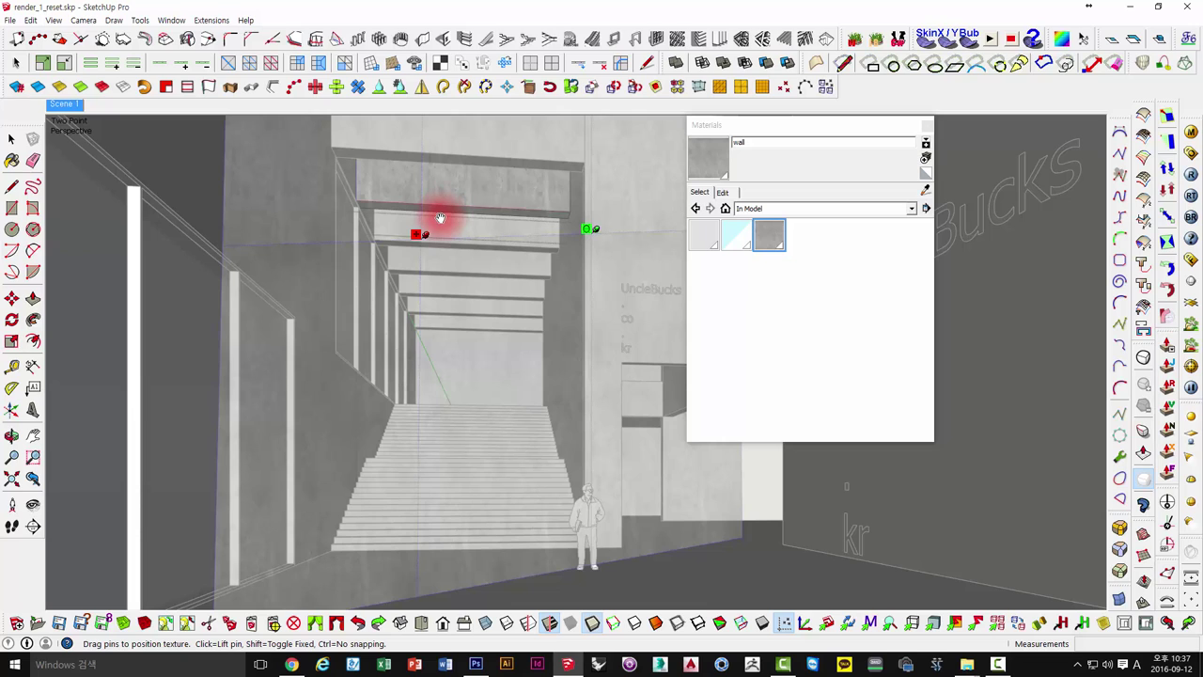
pyautogui.press('Return')
# Shift the wall concrete texture down on the top ceiling beam face, then open the lower beam.
pyautogui.click(455, 182)
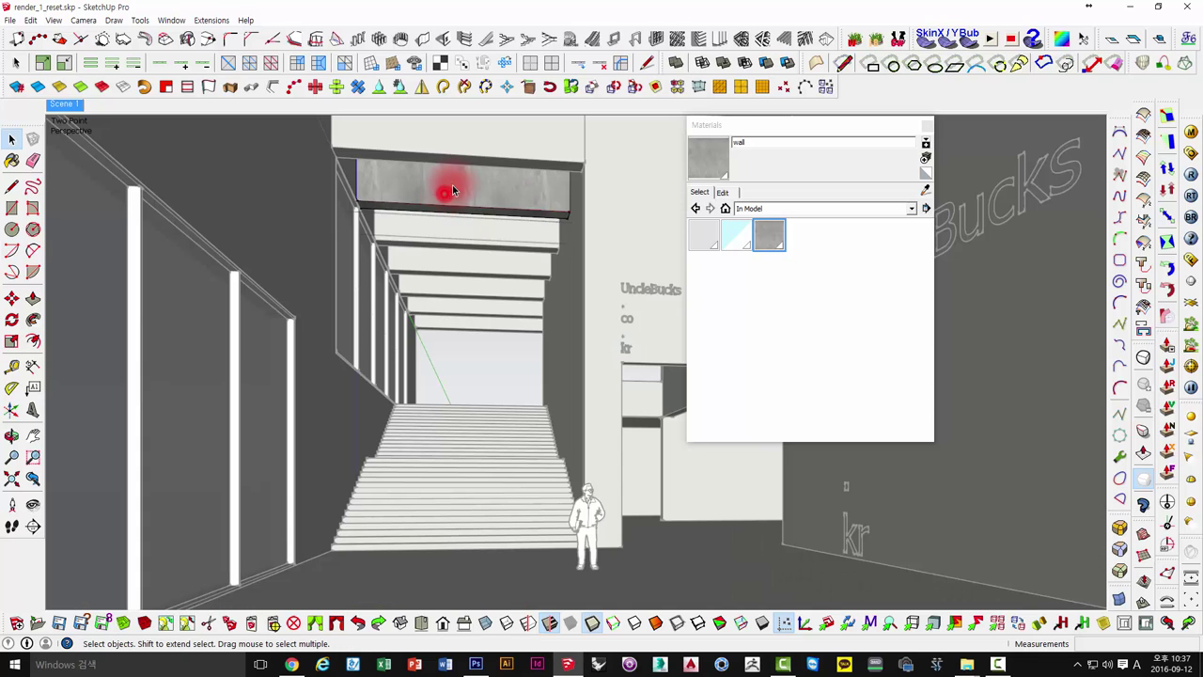
pyautogui.rightClick(455, 183)
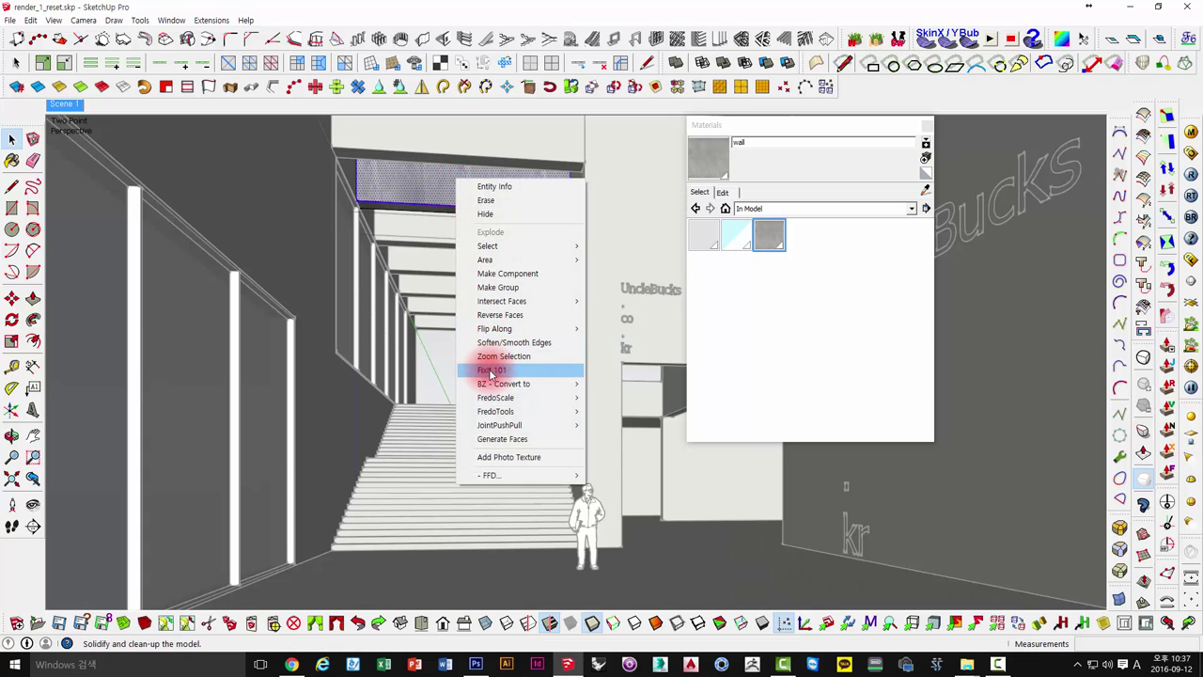
pyautogui.click(390, 167)
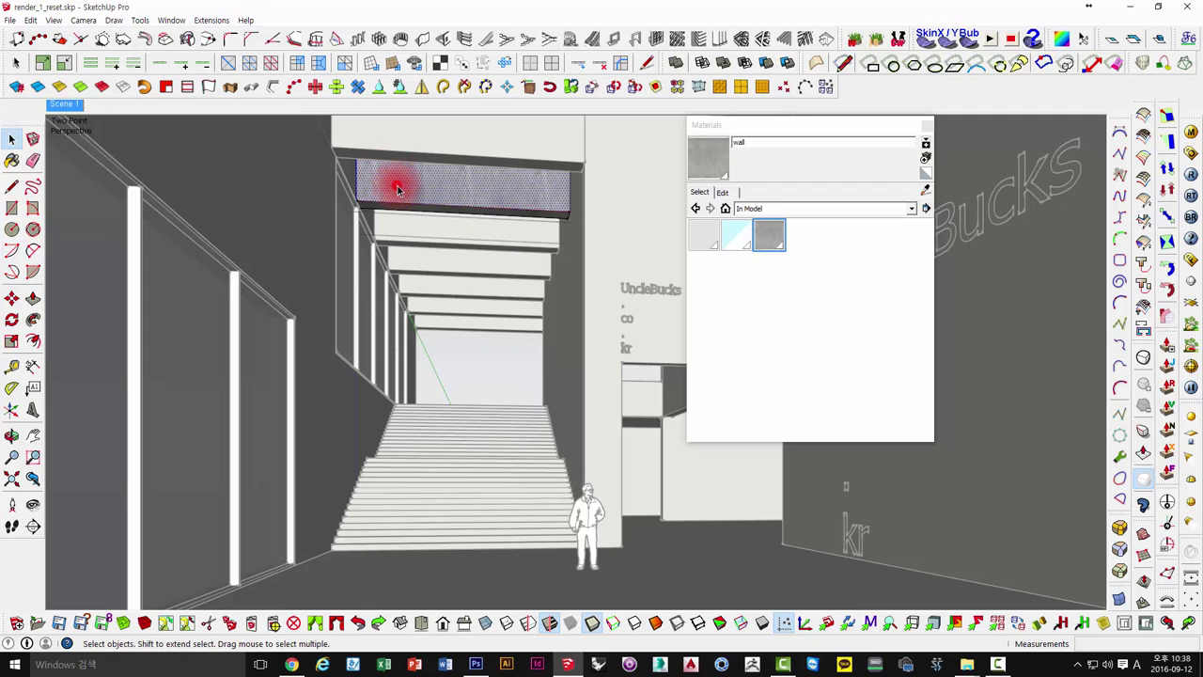
pyautogui.rightClick(395, 183)
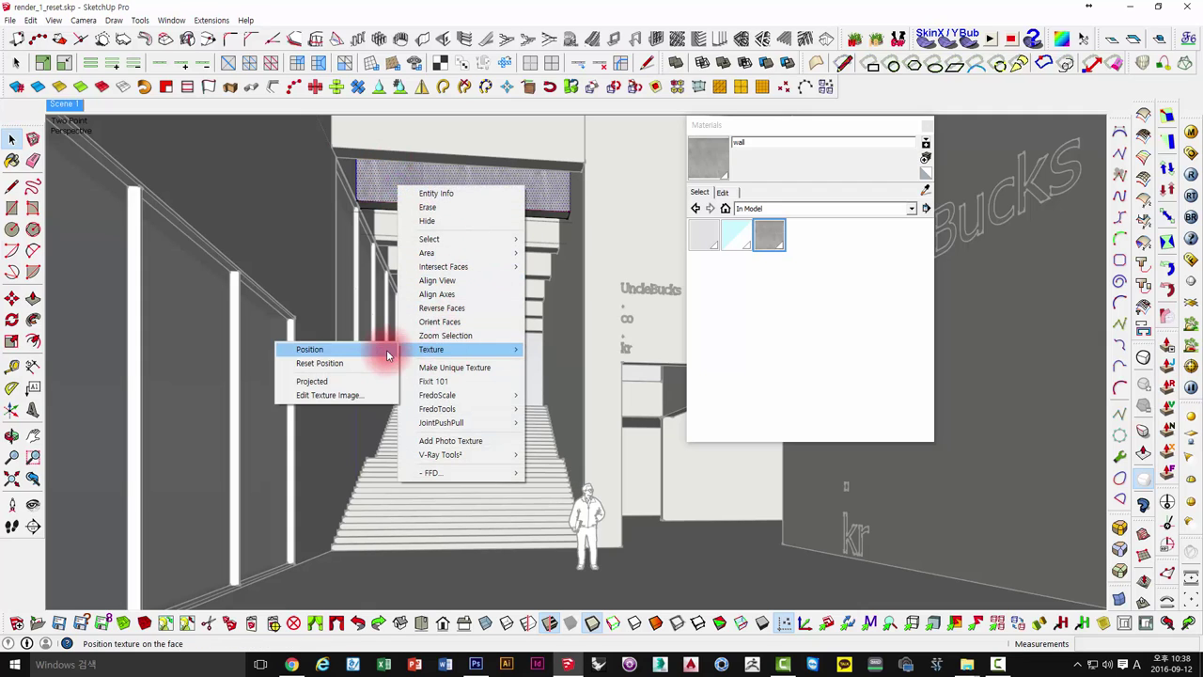
pyautogui.click(380, 348)
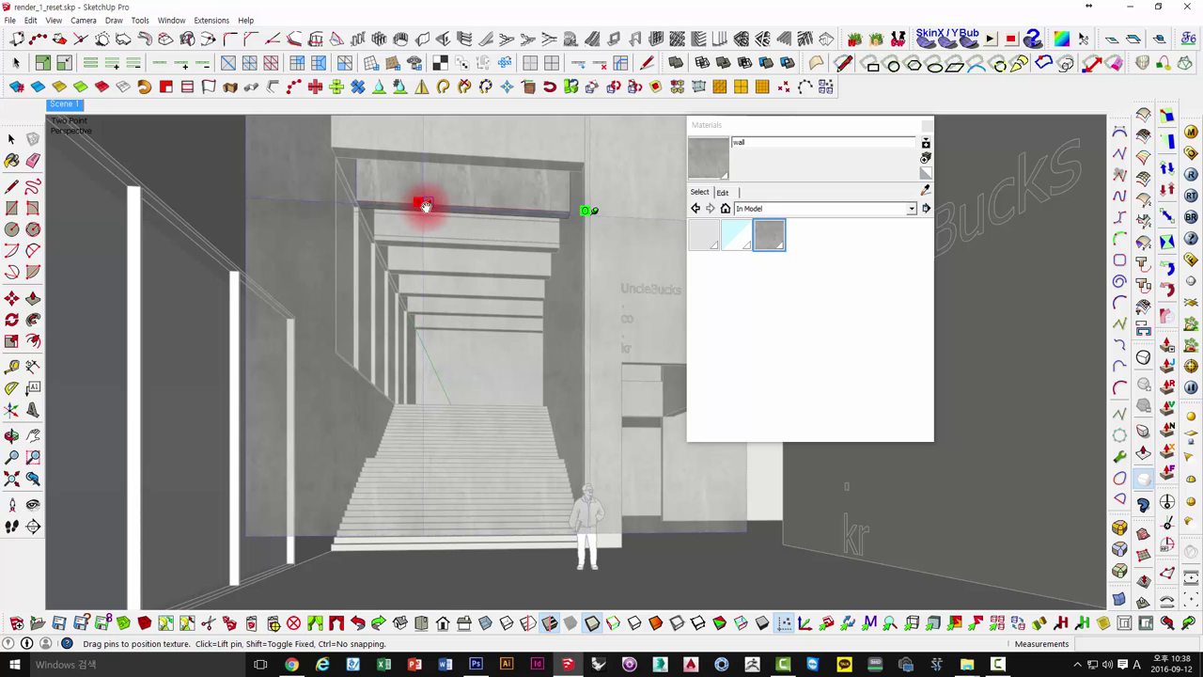
pyautogui.moveTo(426, 206); pyautogui.dragTo(417, 272)
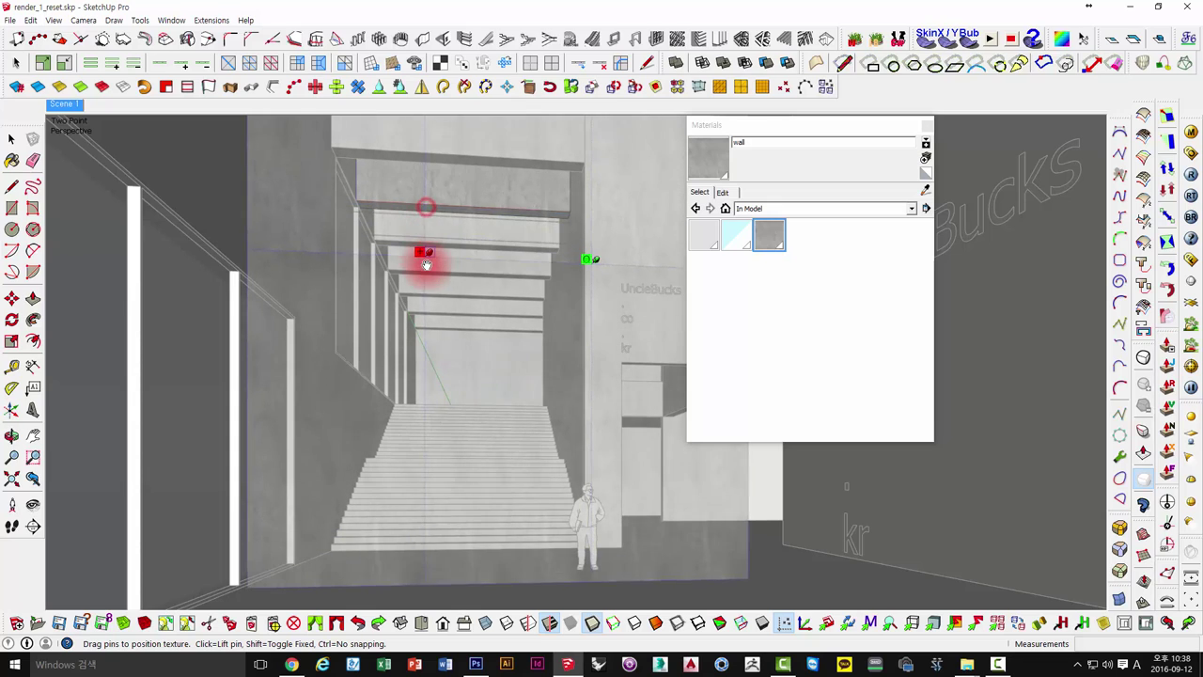
pyautogui.click(493, 374)
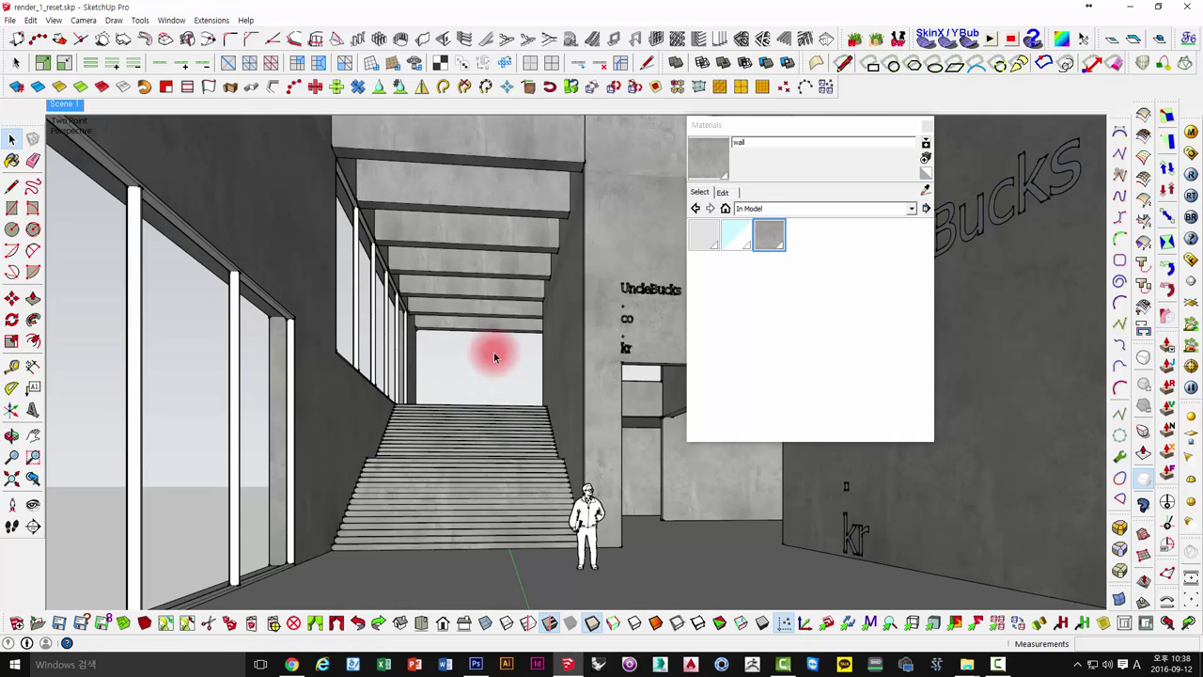
pyautogui.click(488, 124)
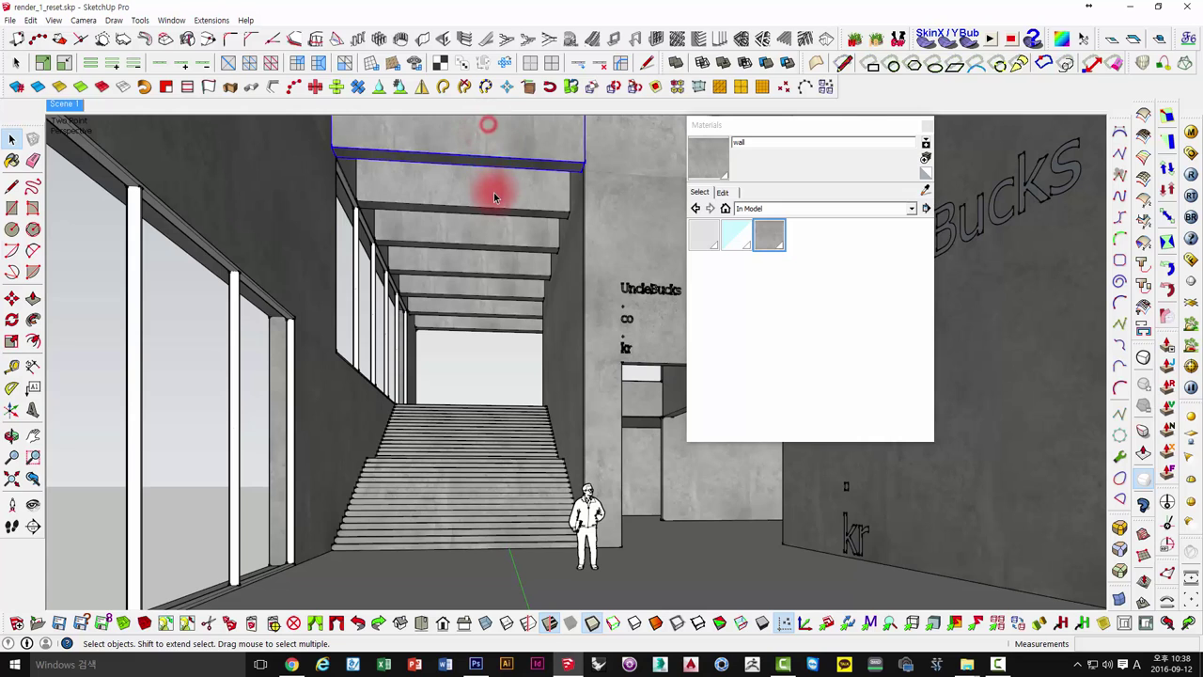
pyautogui.doubleClick(476, 267)
# Paint the next ceiling beam face with the 'wall' concrete material.
pyautogui.rightClick(490, 258)
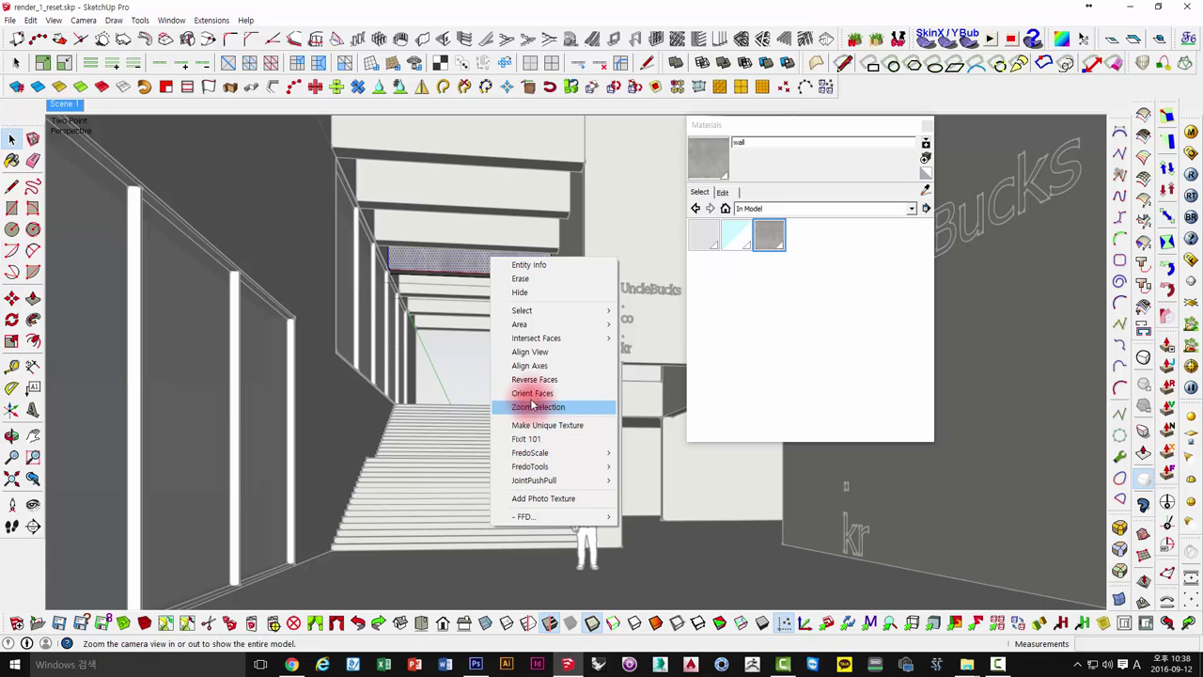
pyautogui.click(439, 255)
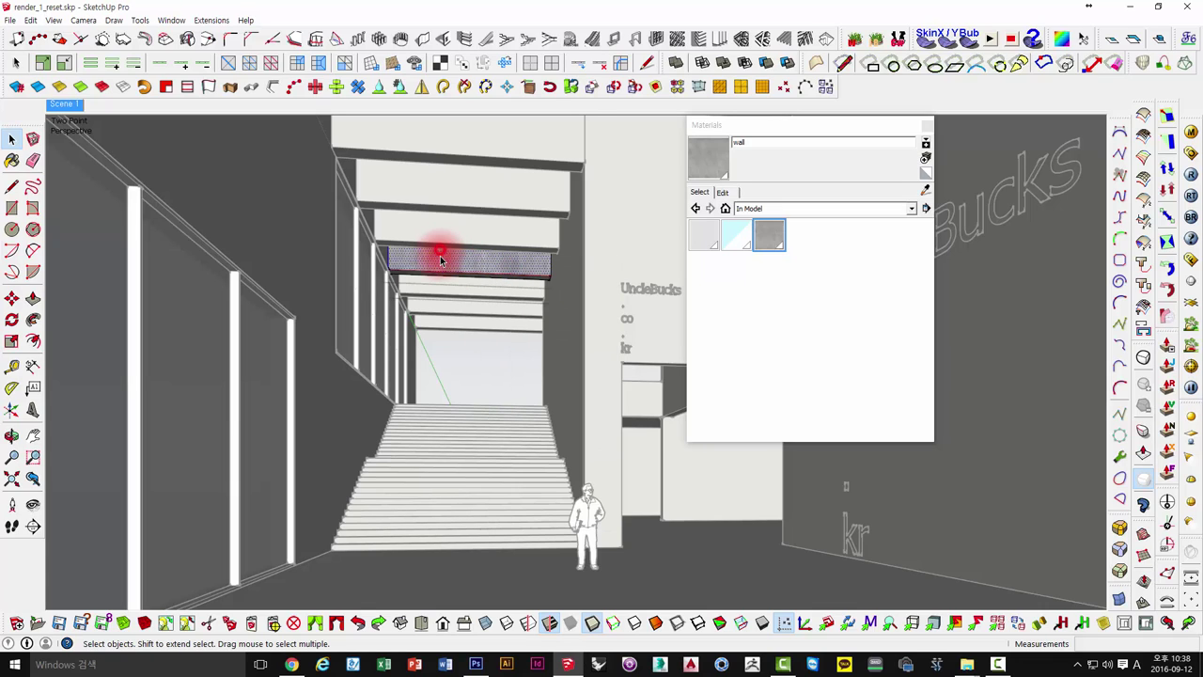
pyautogui.click(769, 235)
pyautogui.click(504, 256)
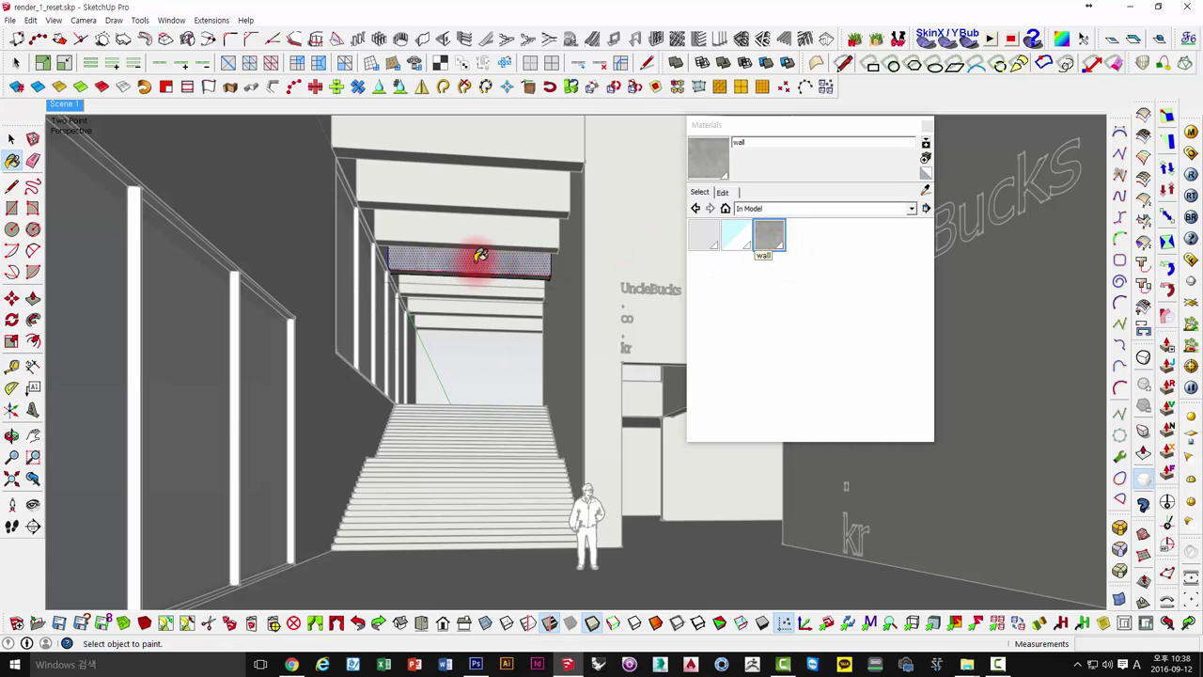
pyautogui.rightClick(477, 262)
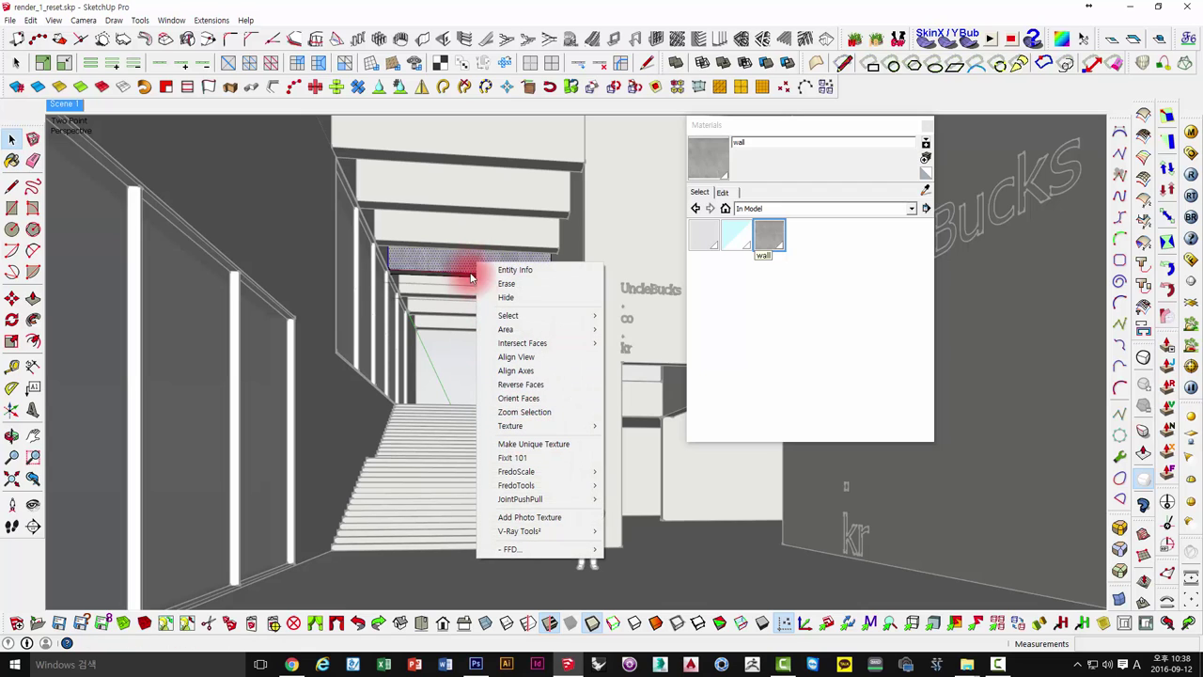
pyautogui.click(769, 237)
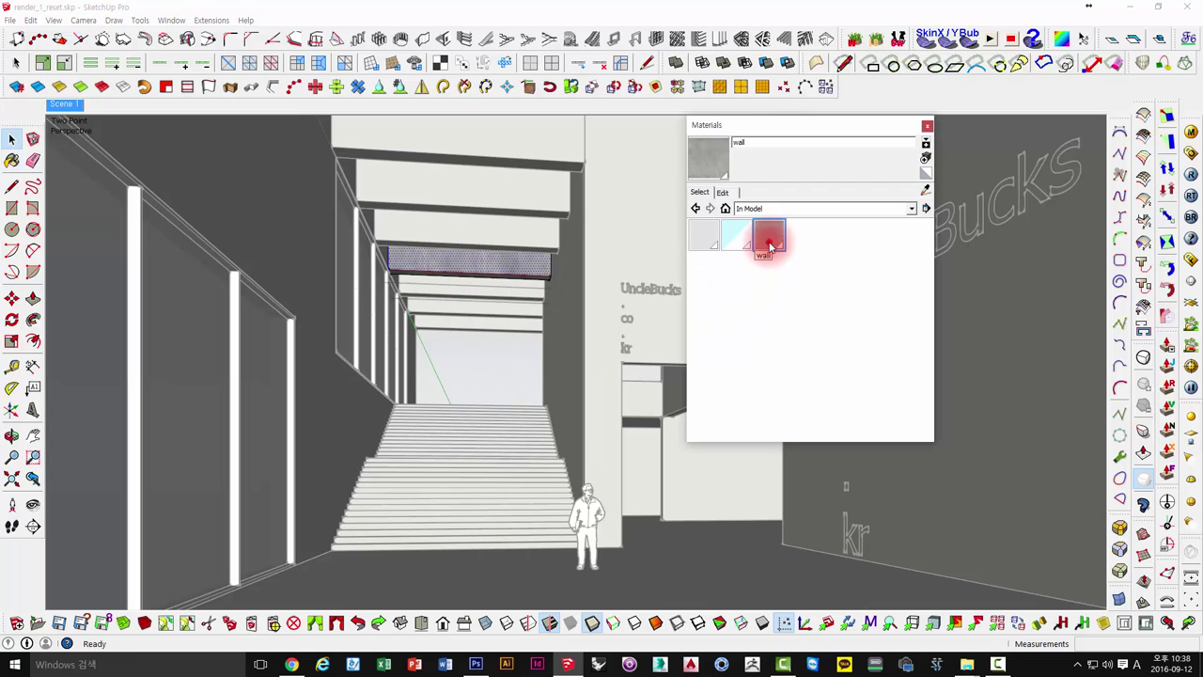
pyautogui.click(483, 256)
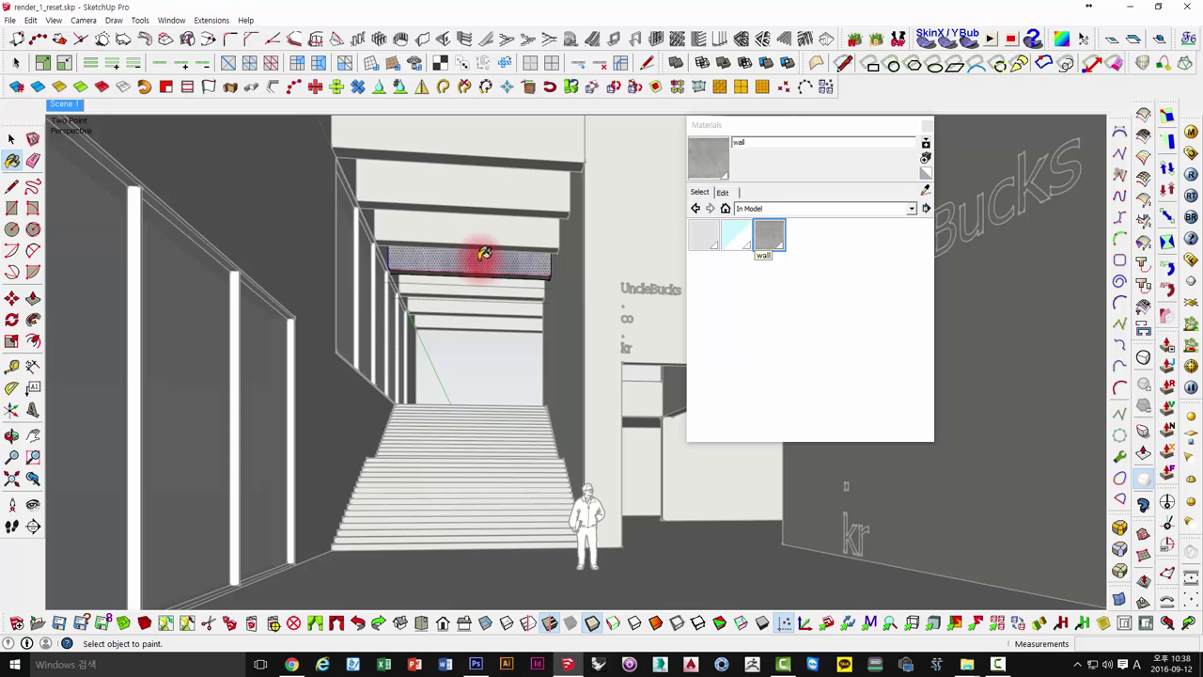
pyautogui.press('space')
# Shift the wall texture on that ceiling face down and right to match the other beams.
pyautogui.rightClick(475, 260)
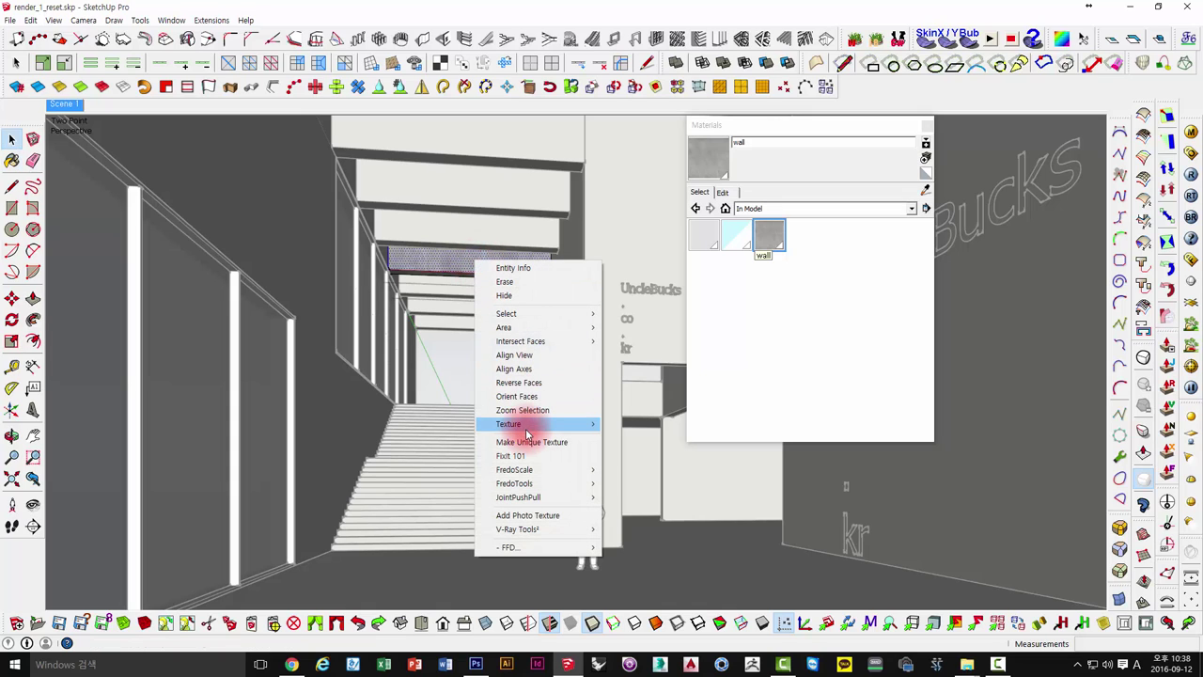
pyautogui.click(386, 424)
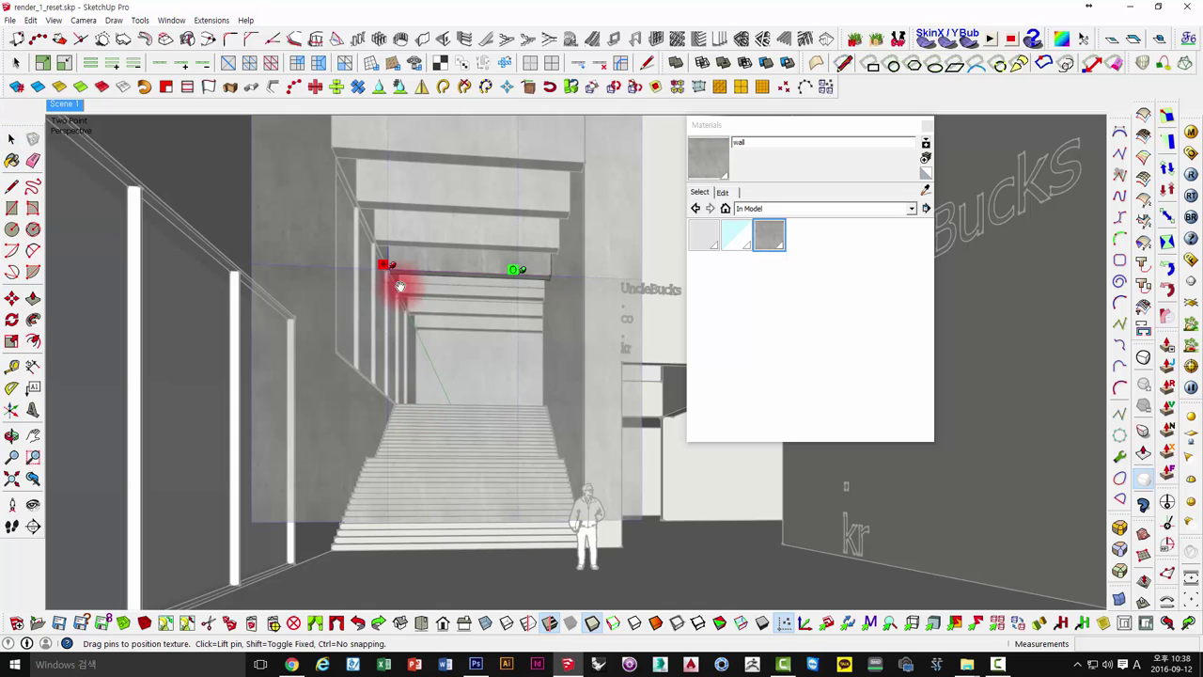
pyautogui.moveTo(395, 268); pyautogui.dragTo(494, 350)
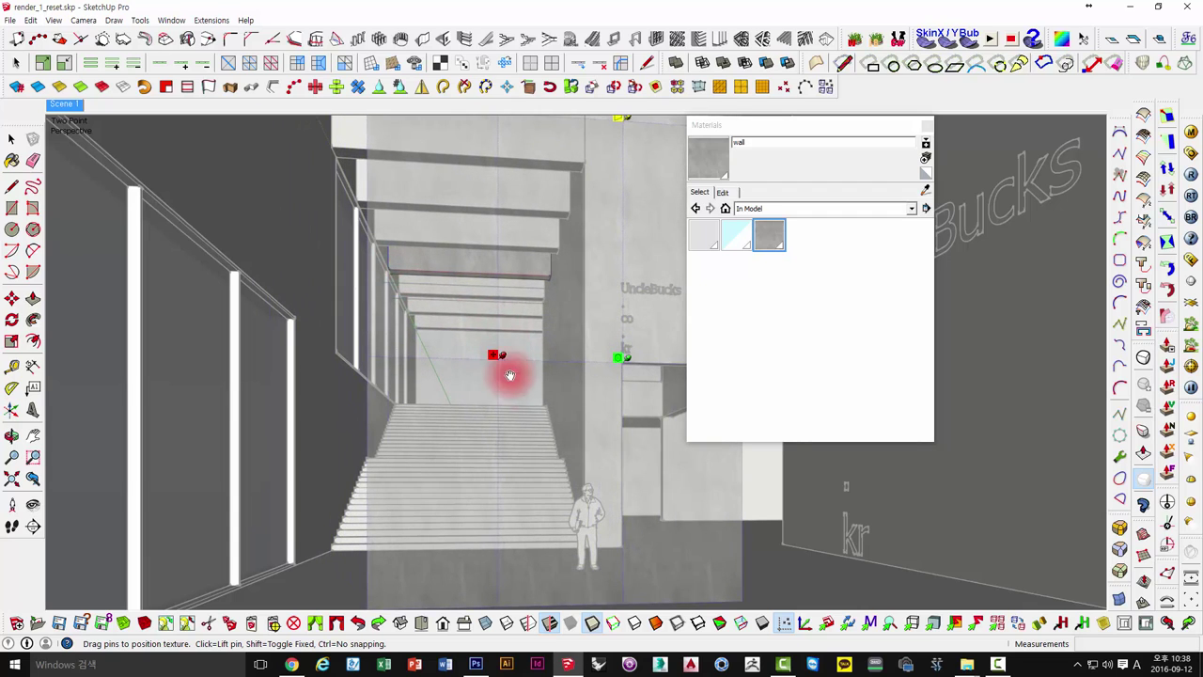
pyautogui.click(518, 400)
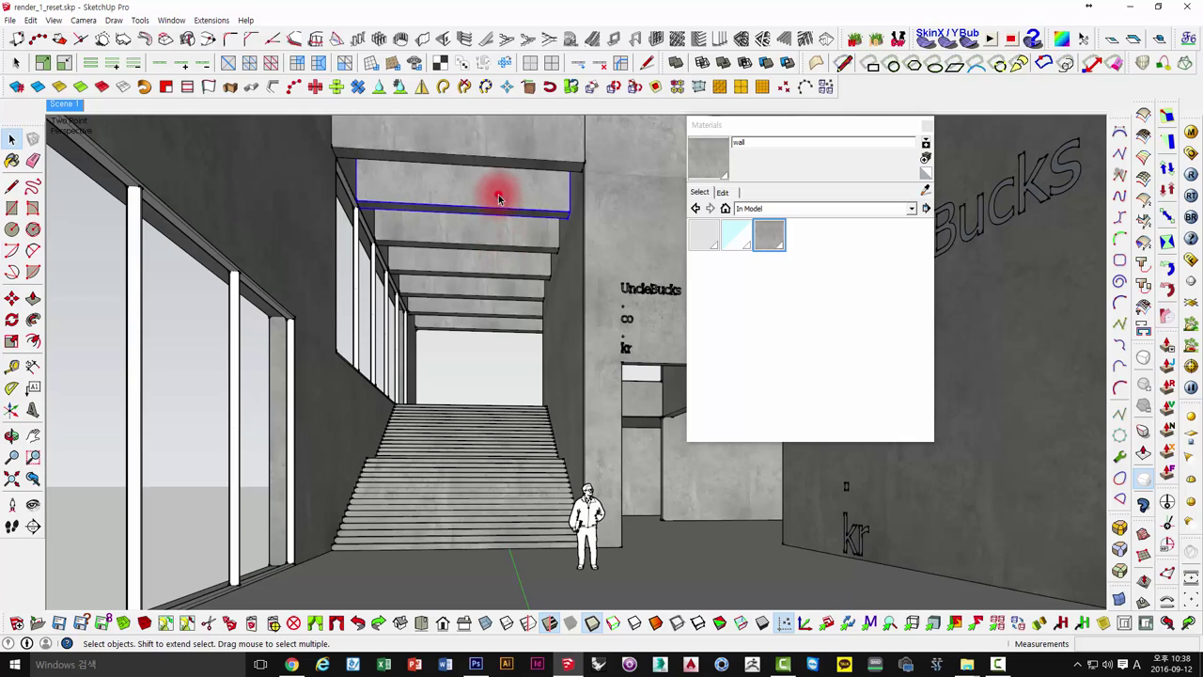
pyautogui.click(498, 131)
pyautogui.click(500, 231)
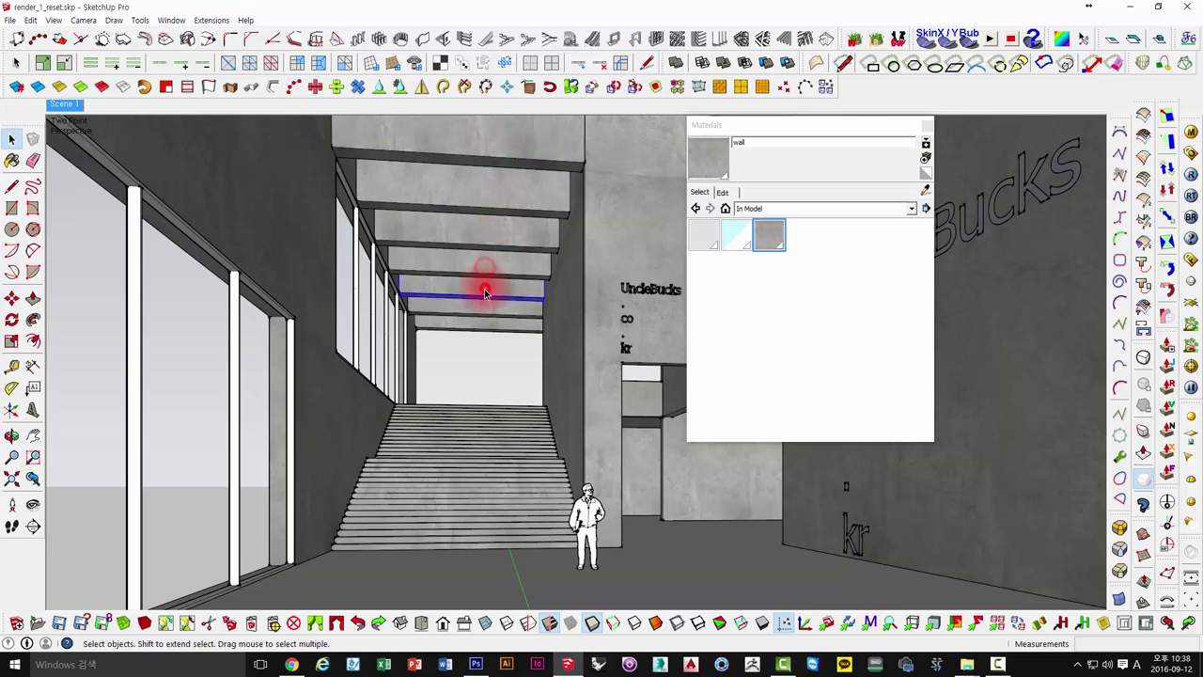
pyautogui.click(512, 367)
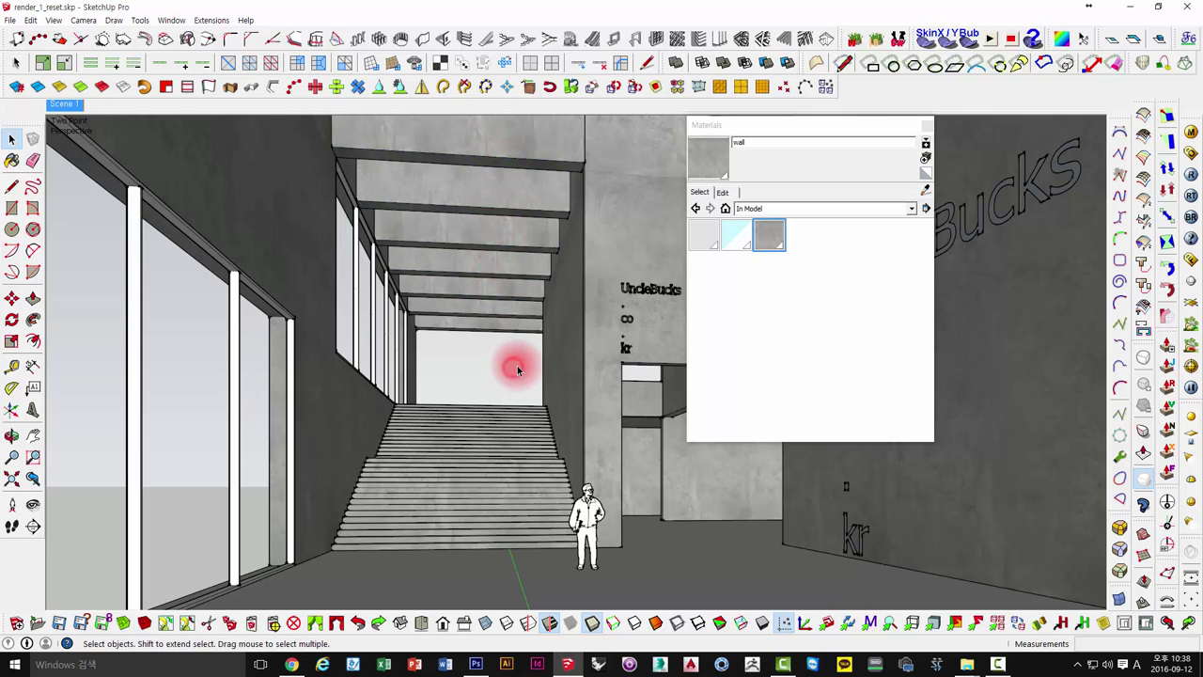
pyautogui.moveTo(818, 136); pyautogui.dragTo(407, 167)
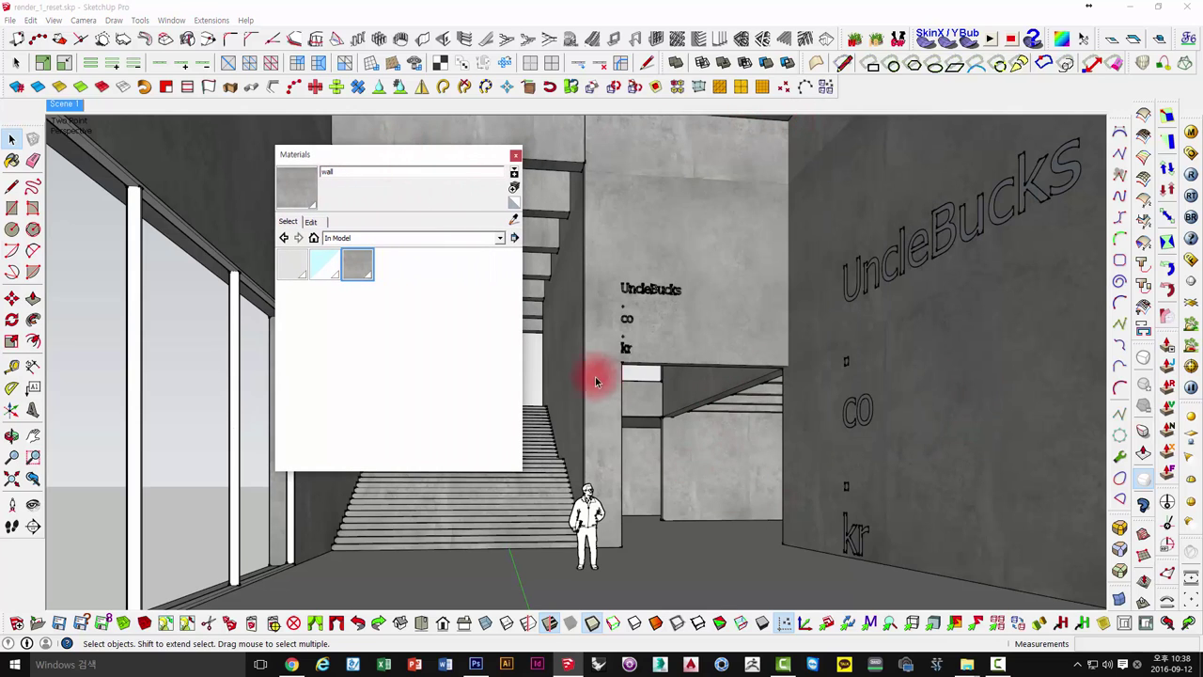
# Load floor.jpg as the texture image of the 'floor' material.
pyautogui.moveTo(349, 159); pyautogui.dragTo(581, 144)
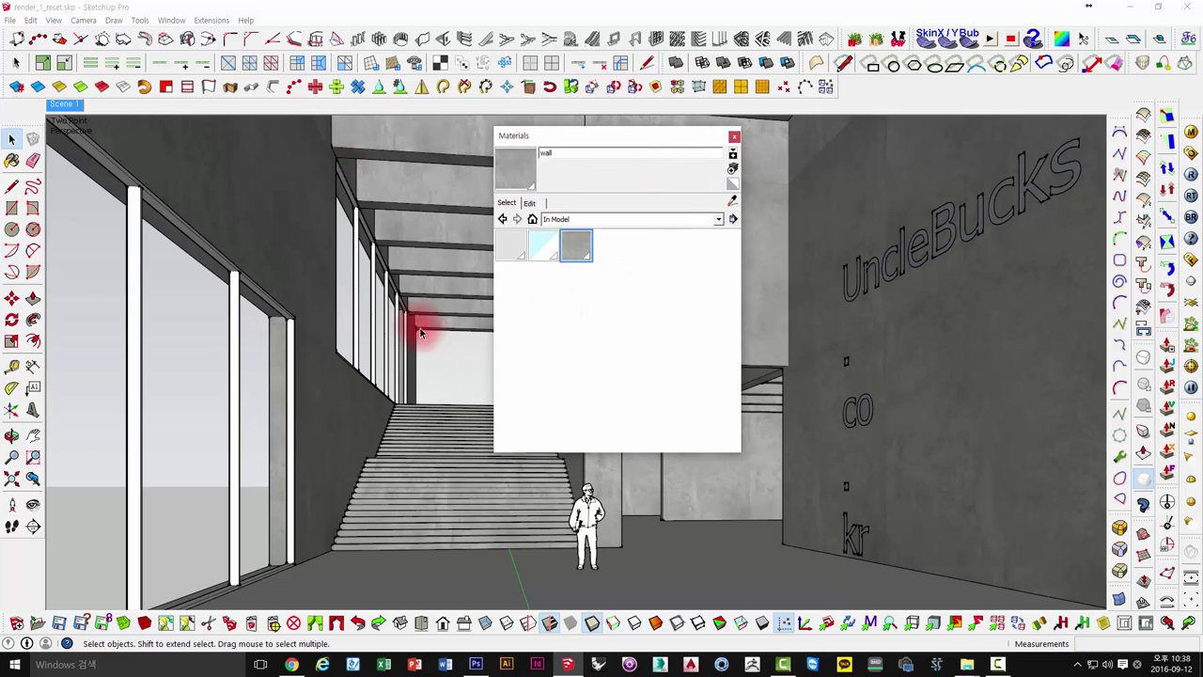
pyautogui.click(446, 371)
pyautogui.click(522, 246)
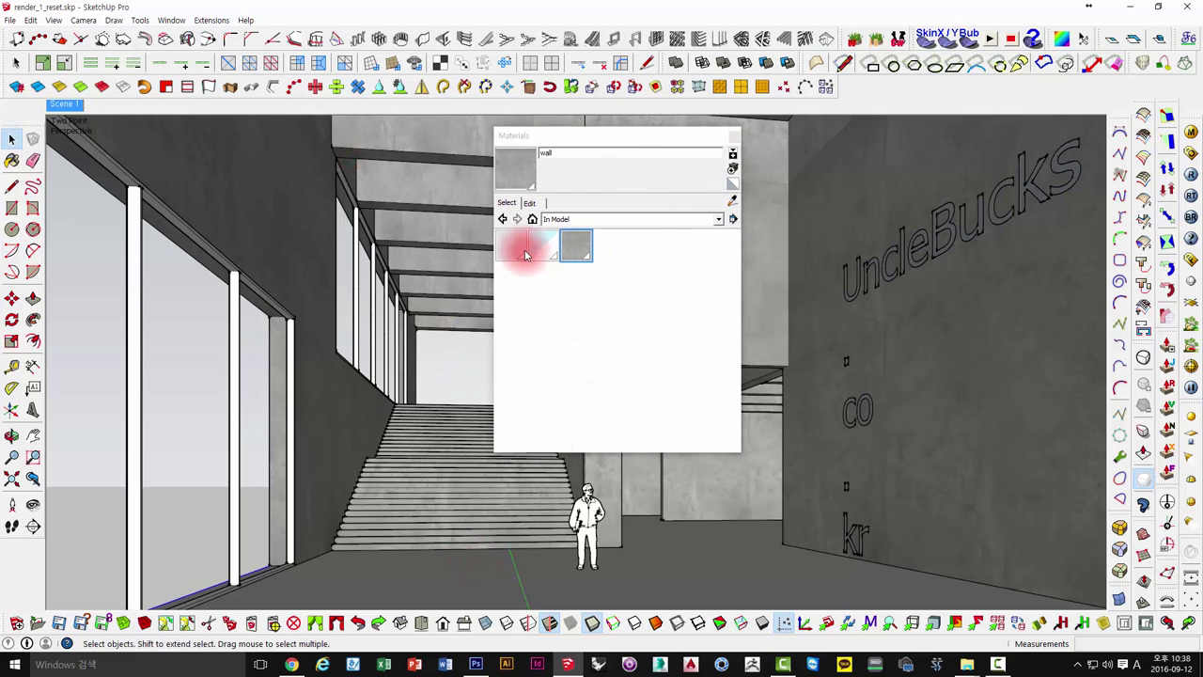
pyautogui.doubleClick(513, 245)
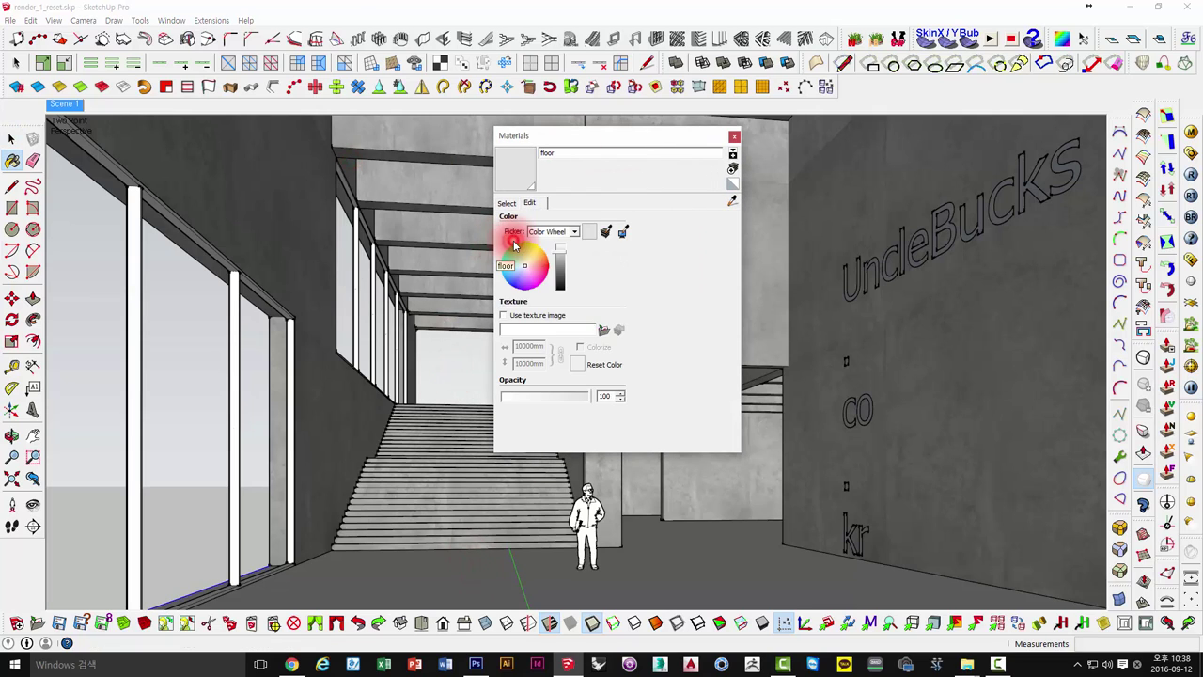
pyautogui.click(505, 317)
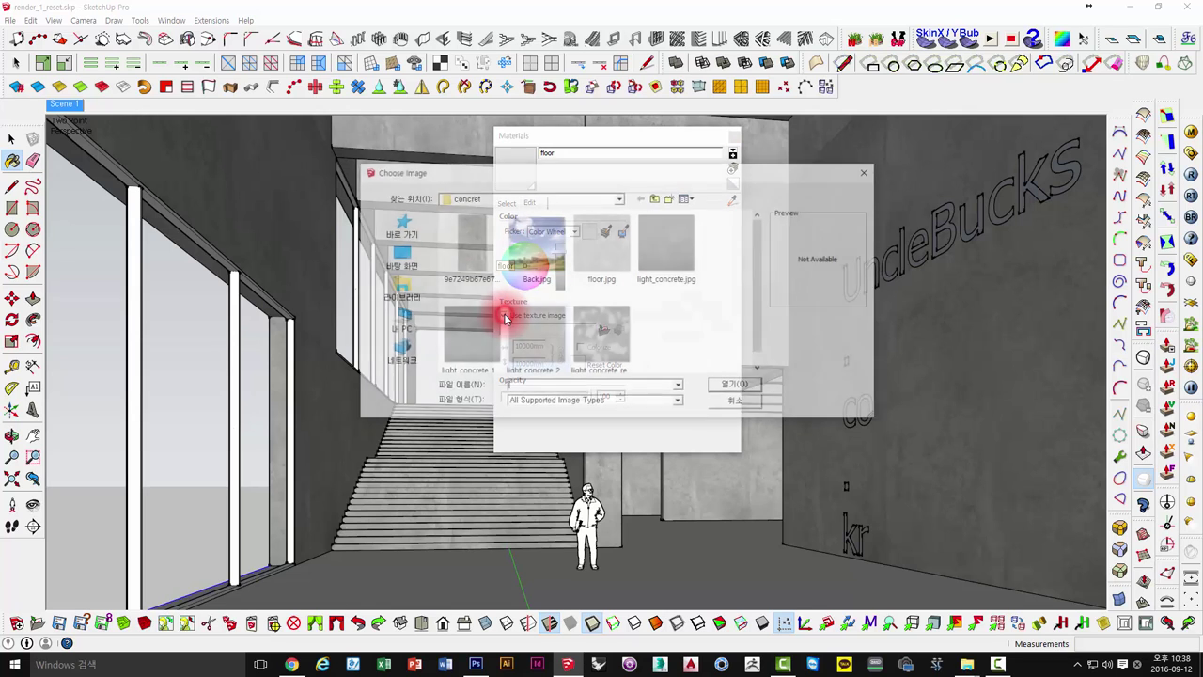
pyautogui.click(610, 252)
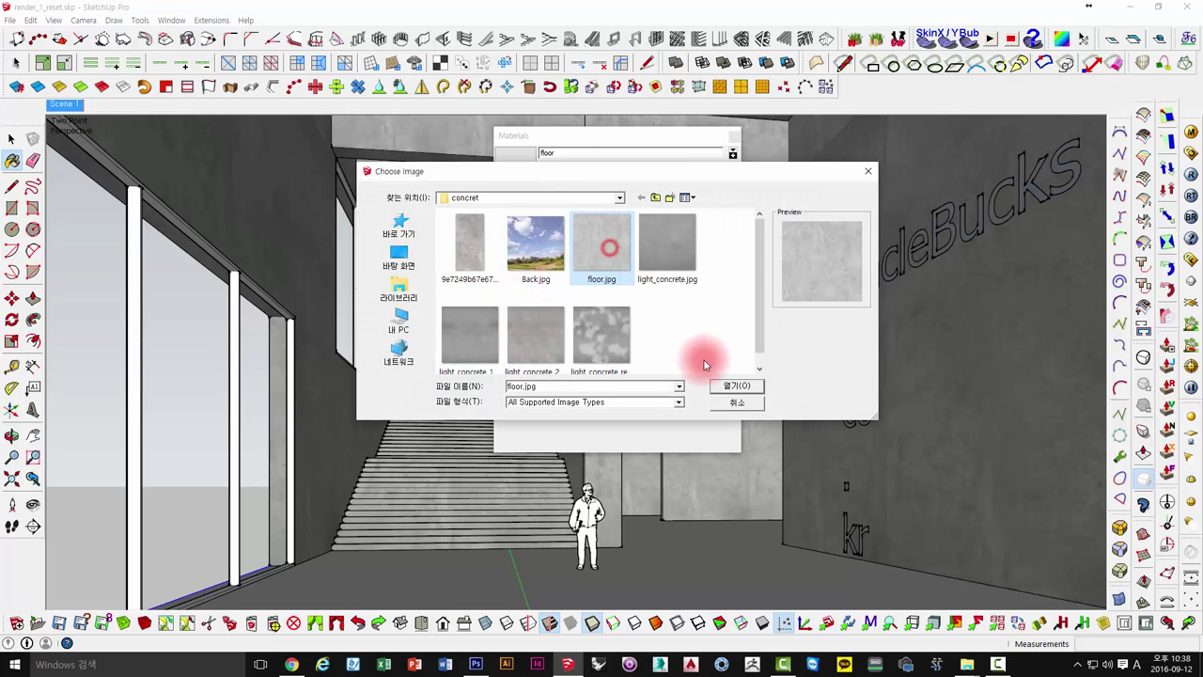
pyautogui.click(728, 388)
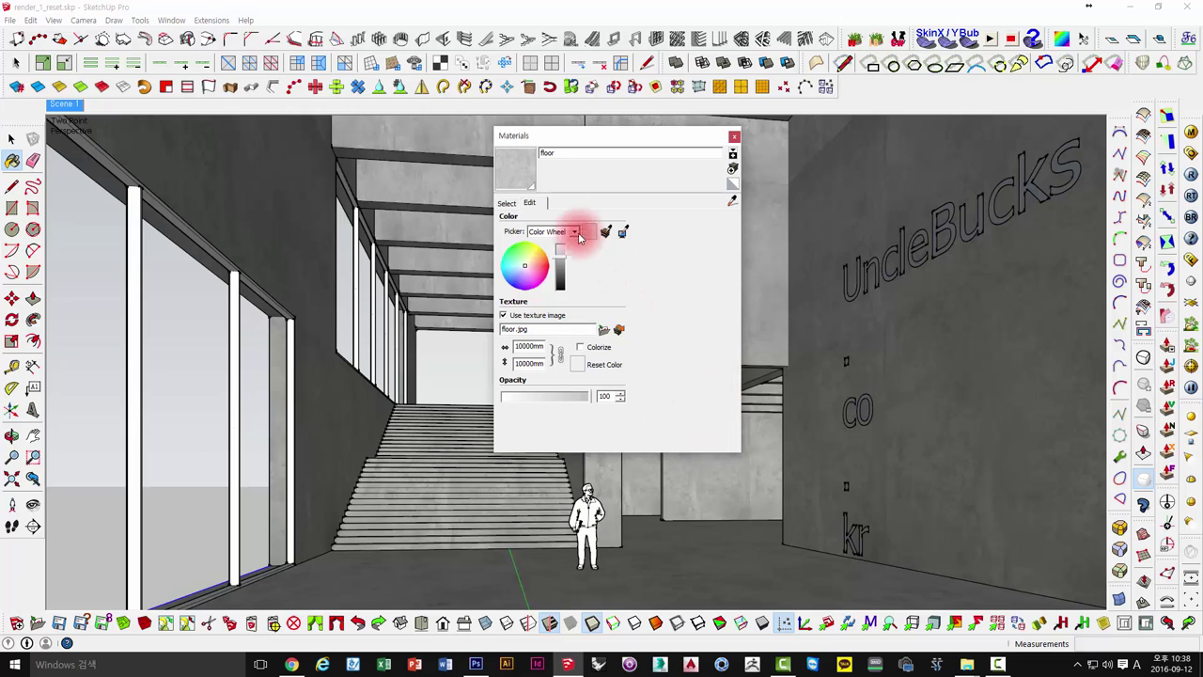
pyautogui.click(515, 170)
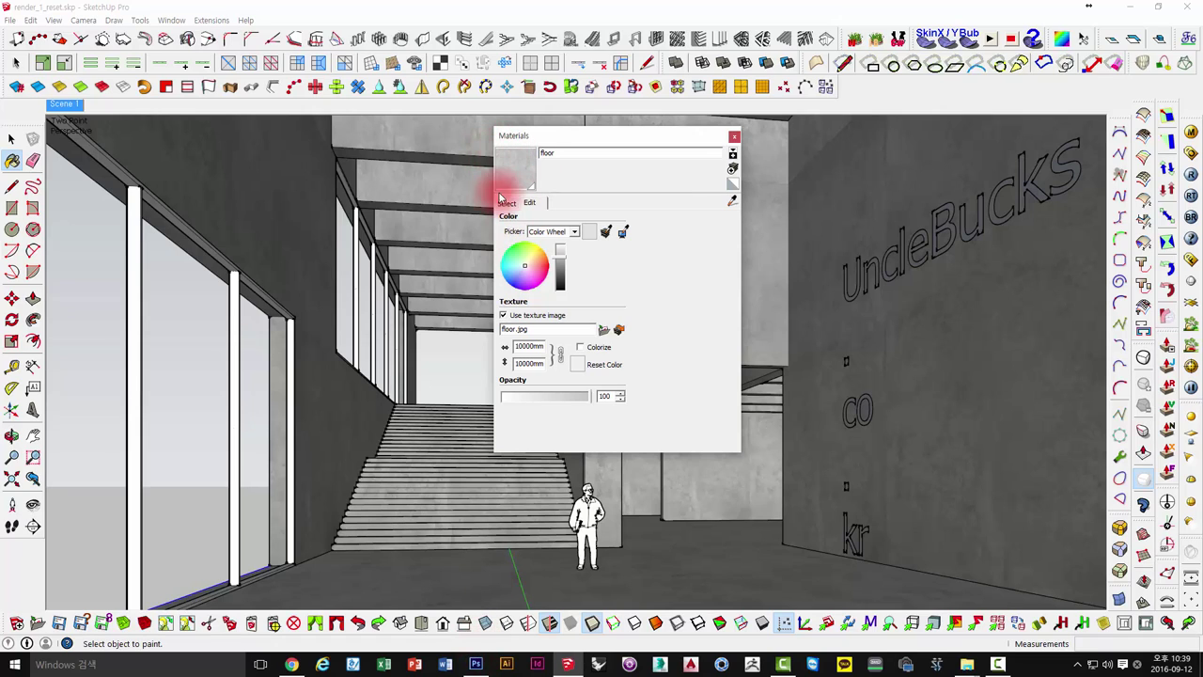
pyautogui.press('space')
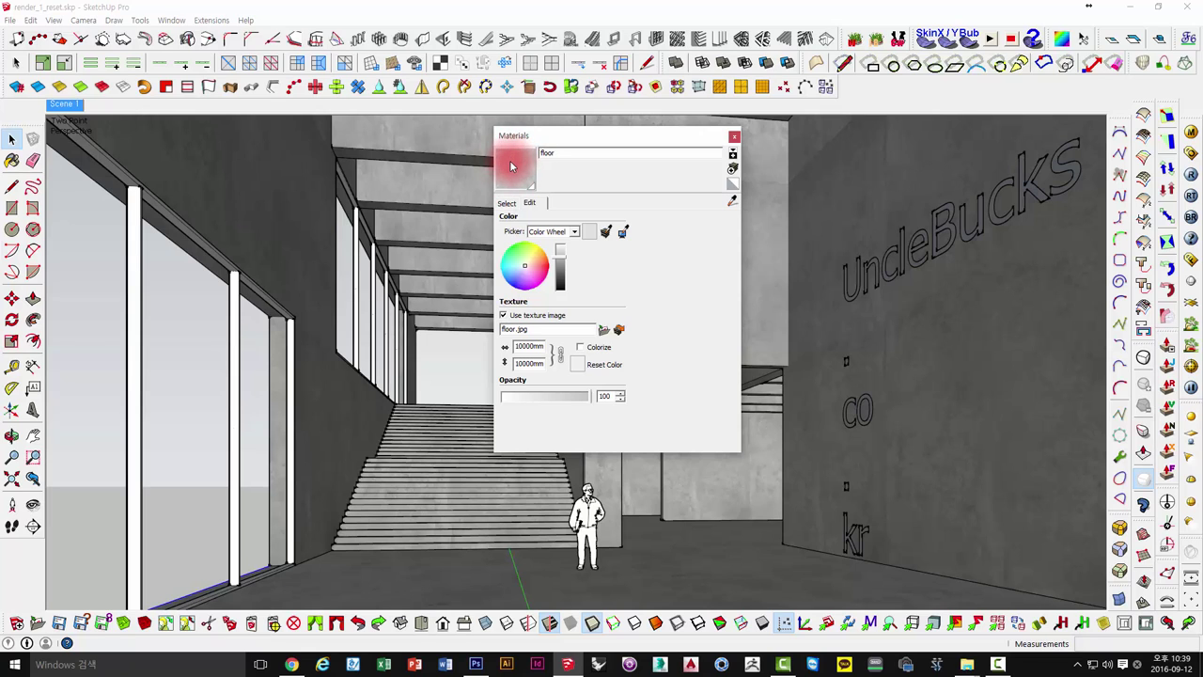
pyautogui.moveTo(517, 131); pyautogui.dragTo(306, 140)
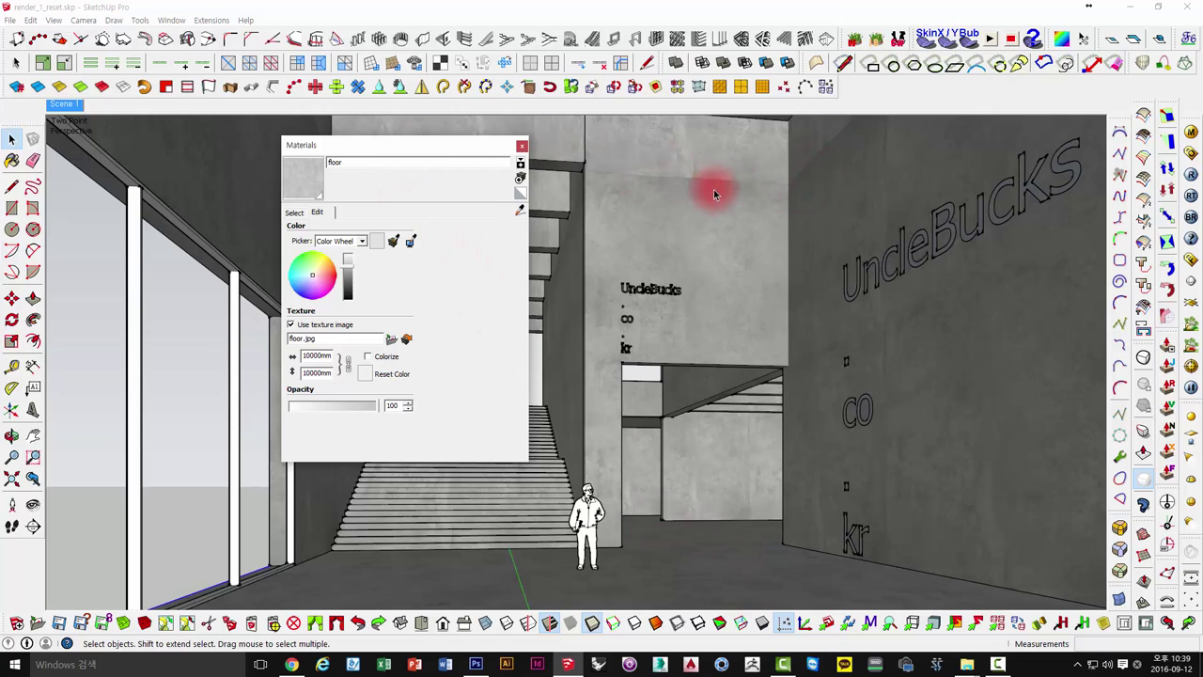
# Close the Materials panel, render with V-Ray, and expand Indirect illumination (GI) in the option editor.
pyautogui.click(522, 146)
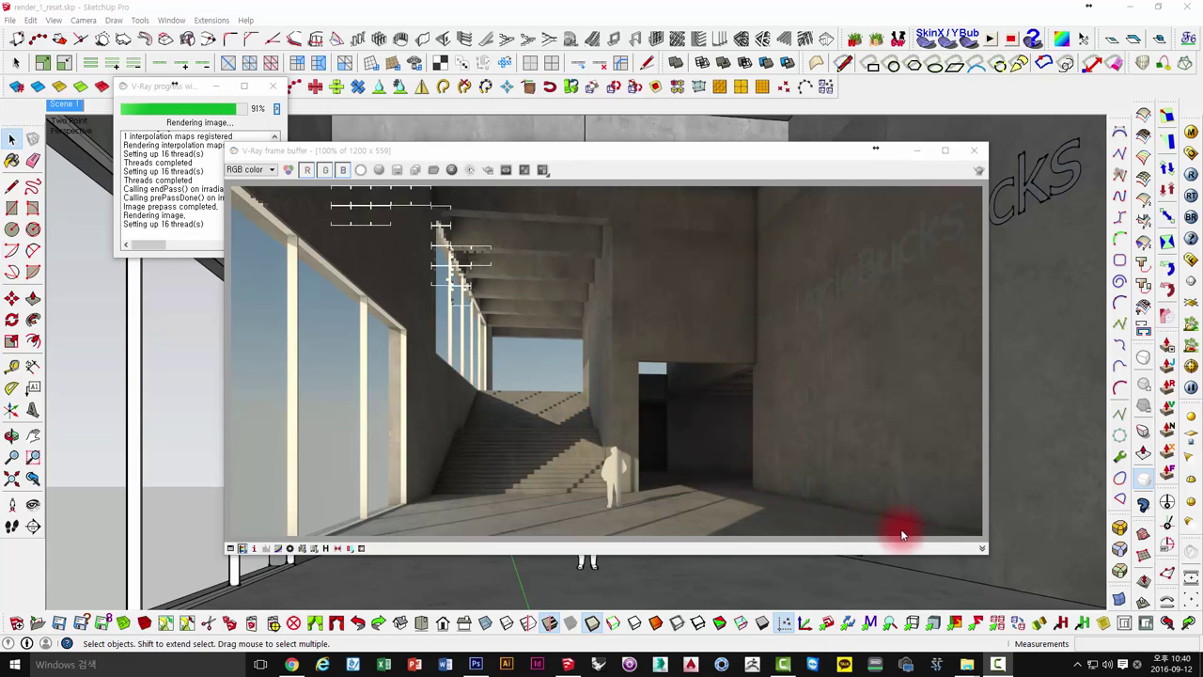
pyautogui.click(1189, 155)
pyautogui.click(416, 286)
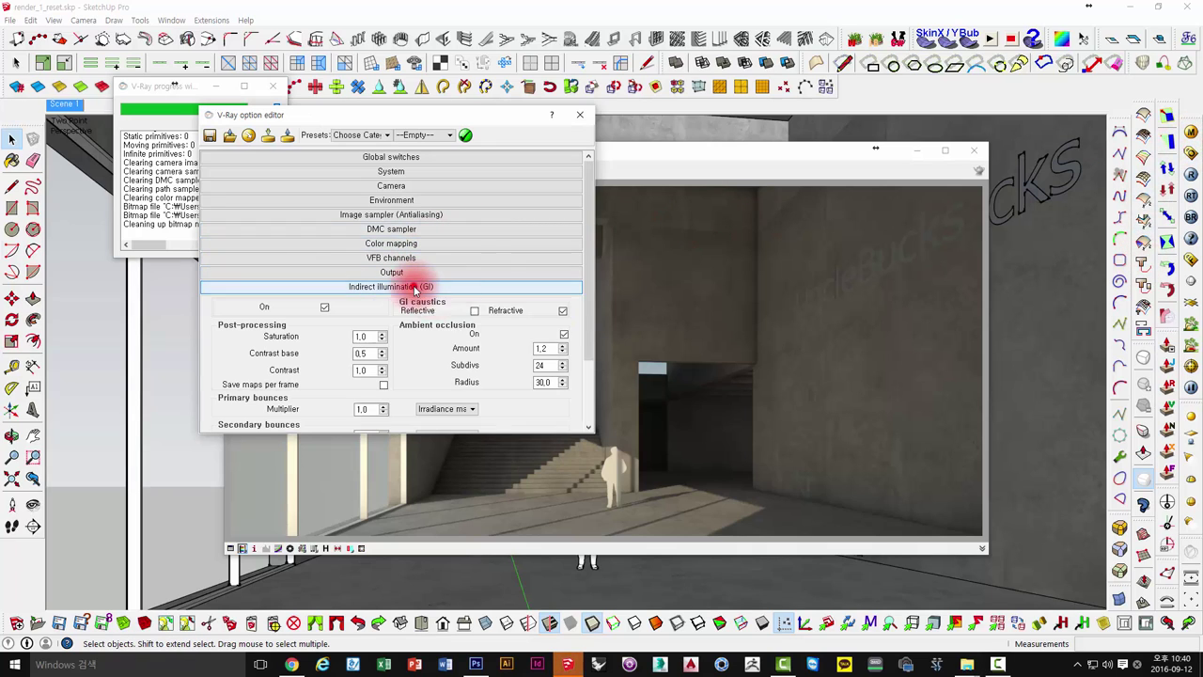
# Set ambient occlusion Amount to 1,2, adjust its Subdivs, and close the option editor.
pyautogui.doubleClick(542, 348)
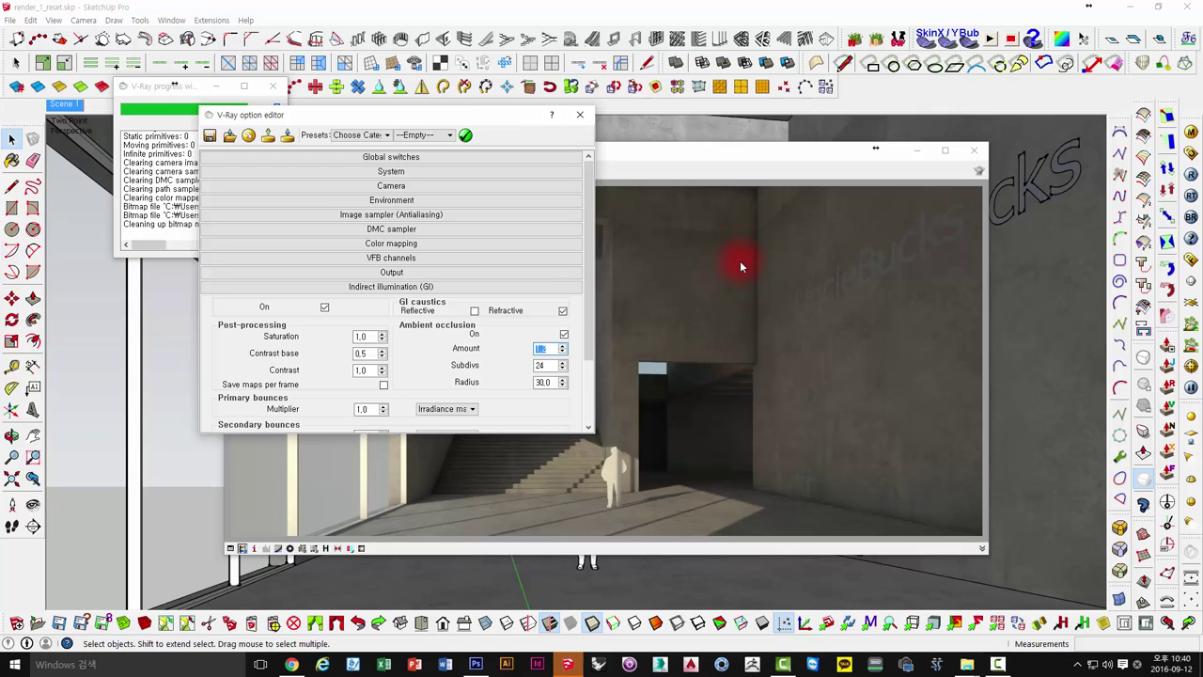
pyautogui.write('1,2')
pyautogui.doubleClick(550, 381)
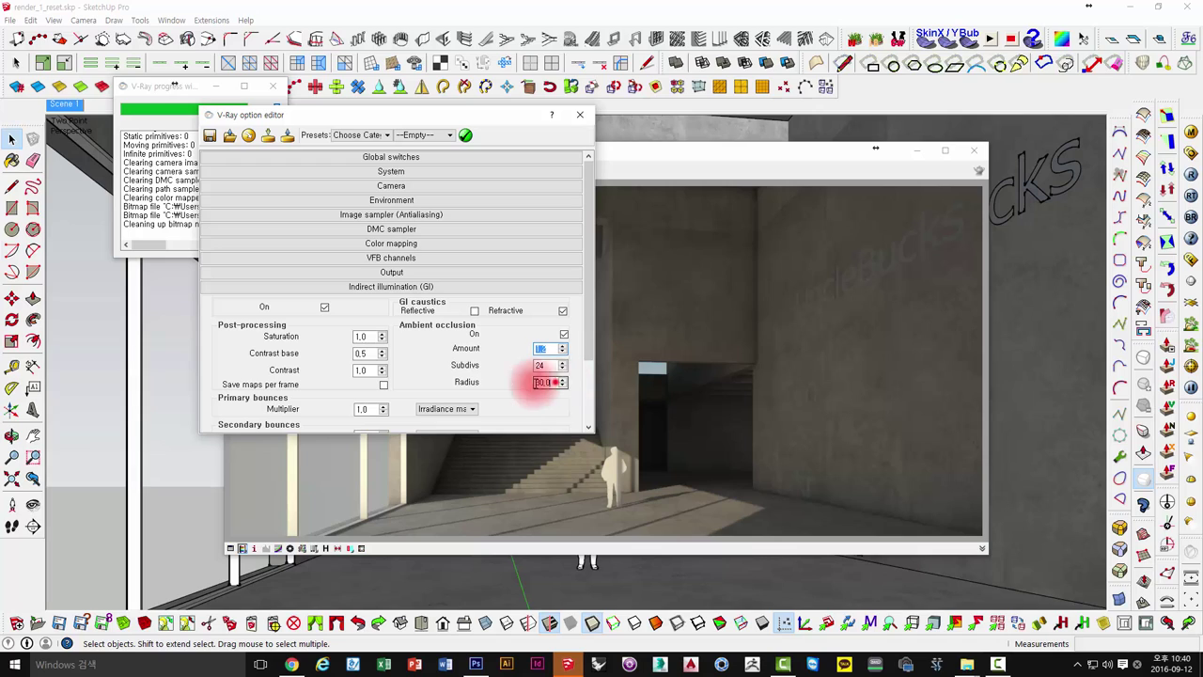
pyautogui.click(555, 365)
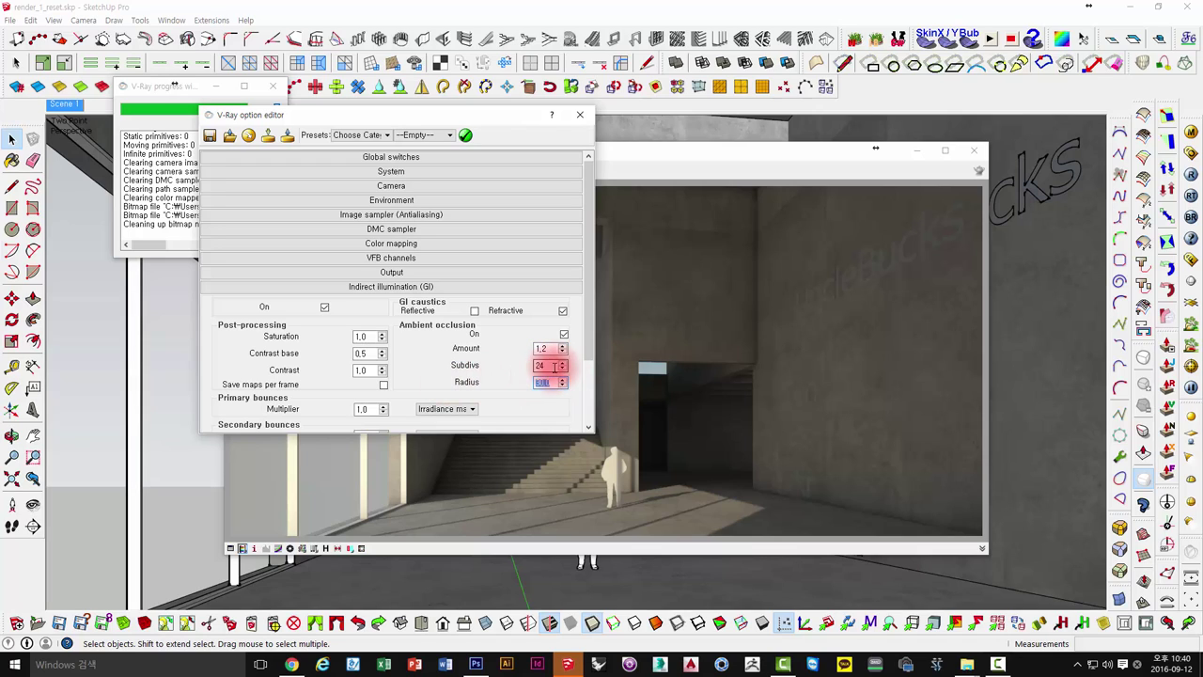
pyautogui.doubleClick(557, 366)
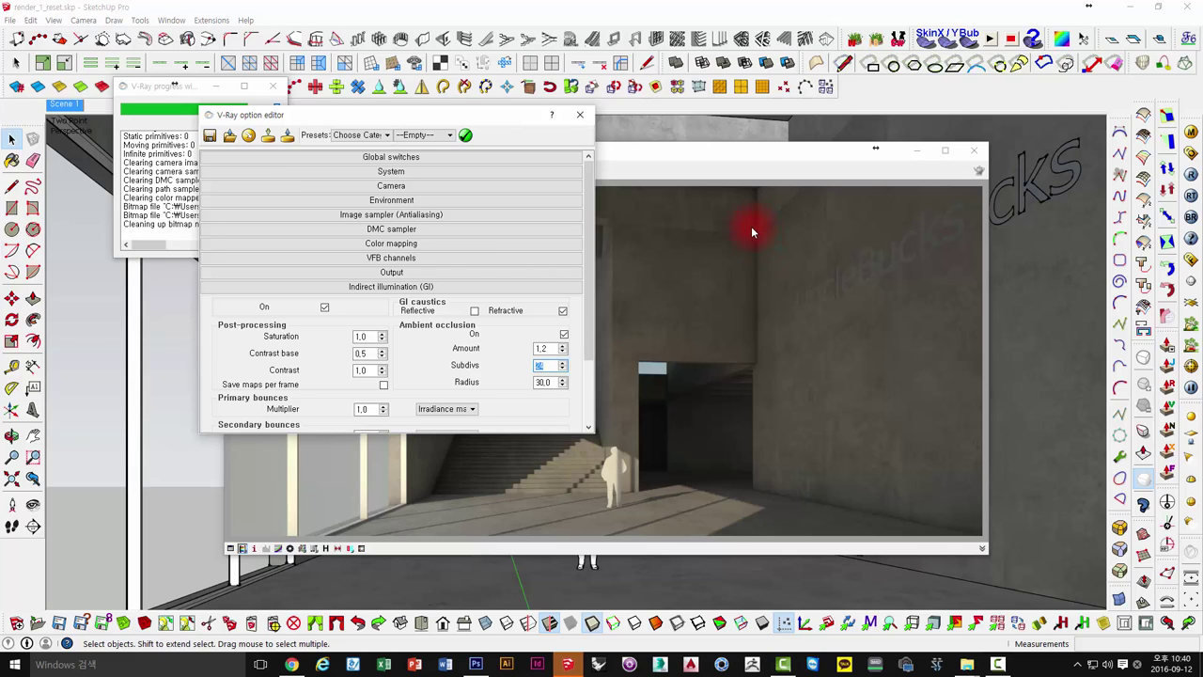
pyautogui.click(580, 118)
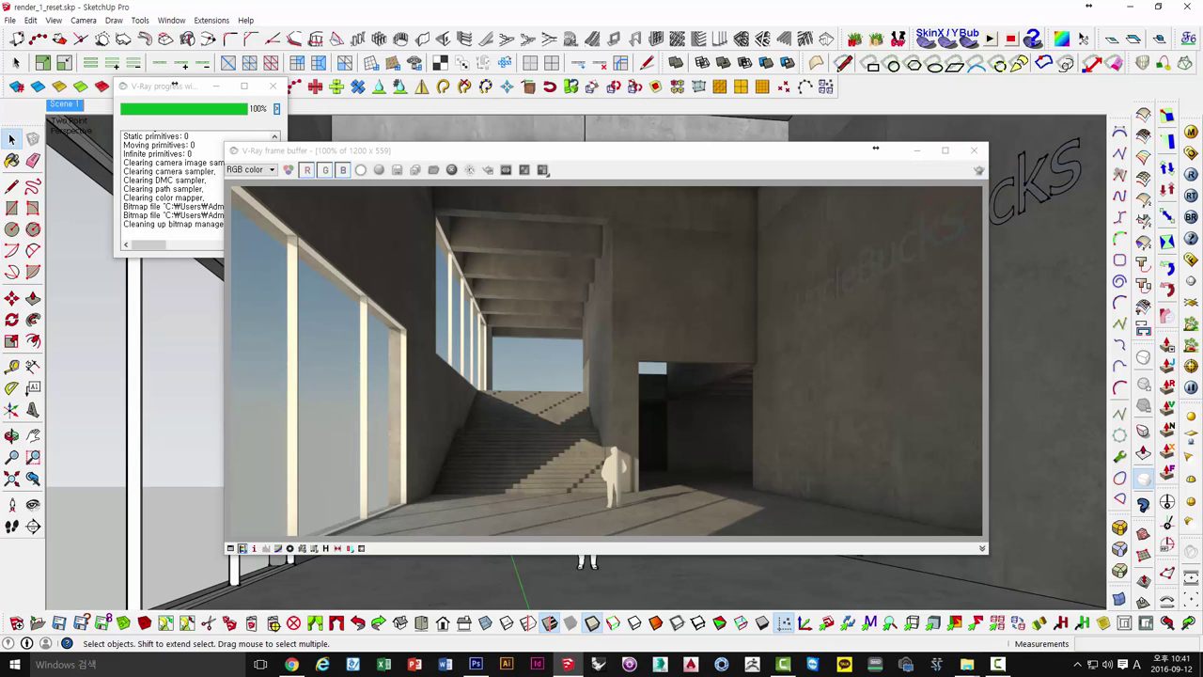
# Move the V-Ray frame buffer up-left and show its colour corrections with histogram and curve.
pyautogui.click(740, 288)
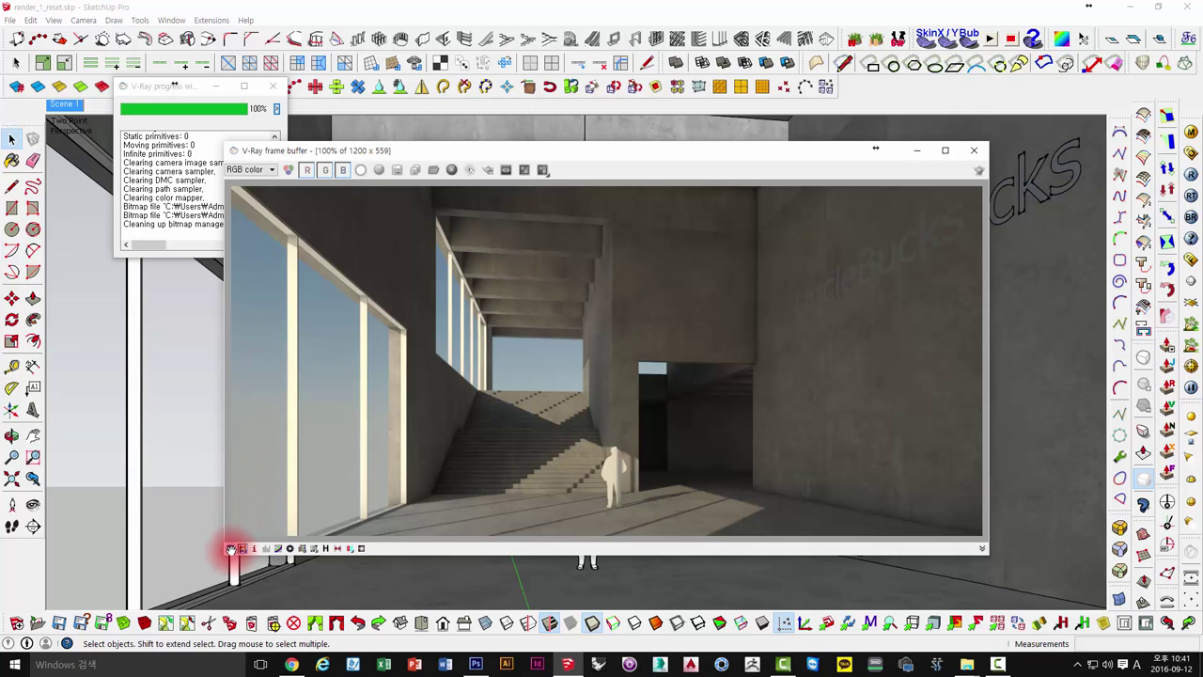
pyautogui.moveTo(493, 154); pyautogui.dragTo(455, 119)
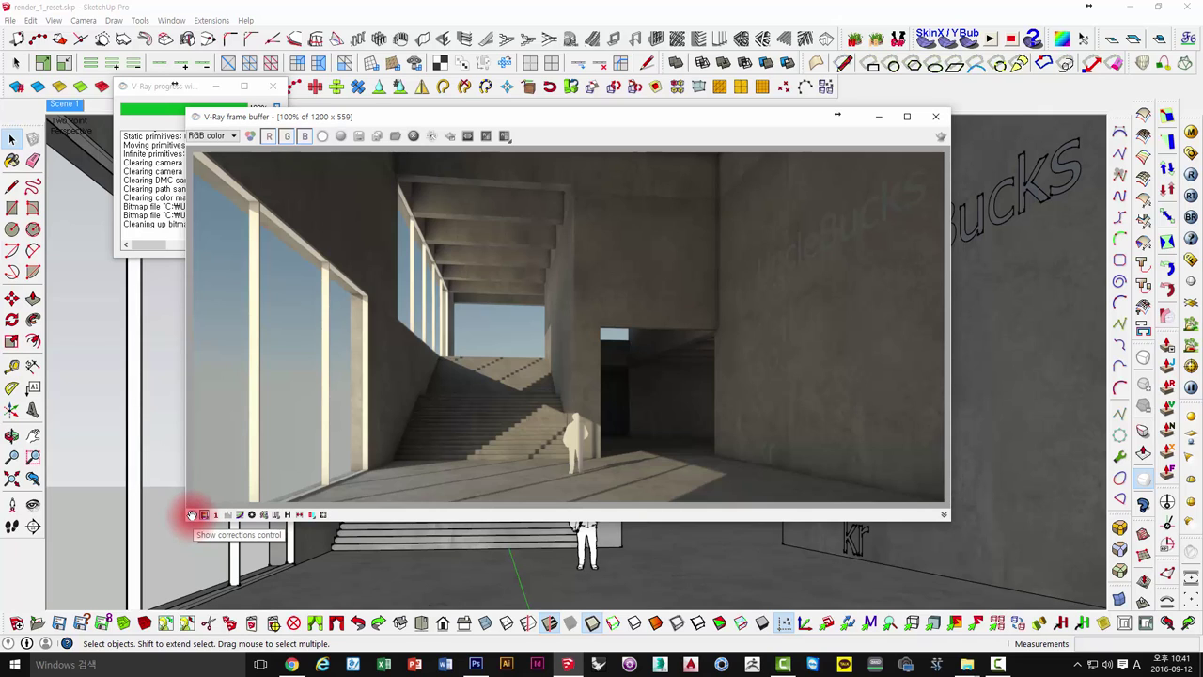
pyautogui.click(191, 515)
pyautogui.click(235, 514)
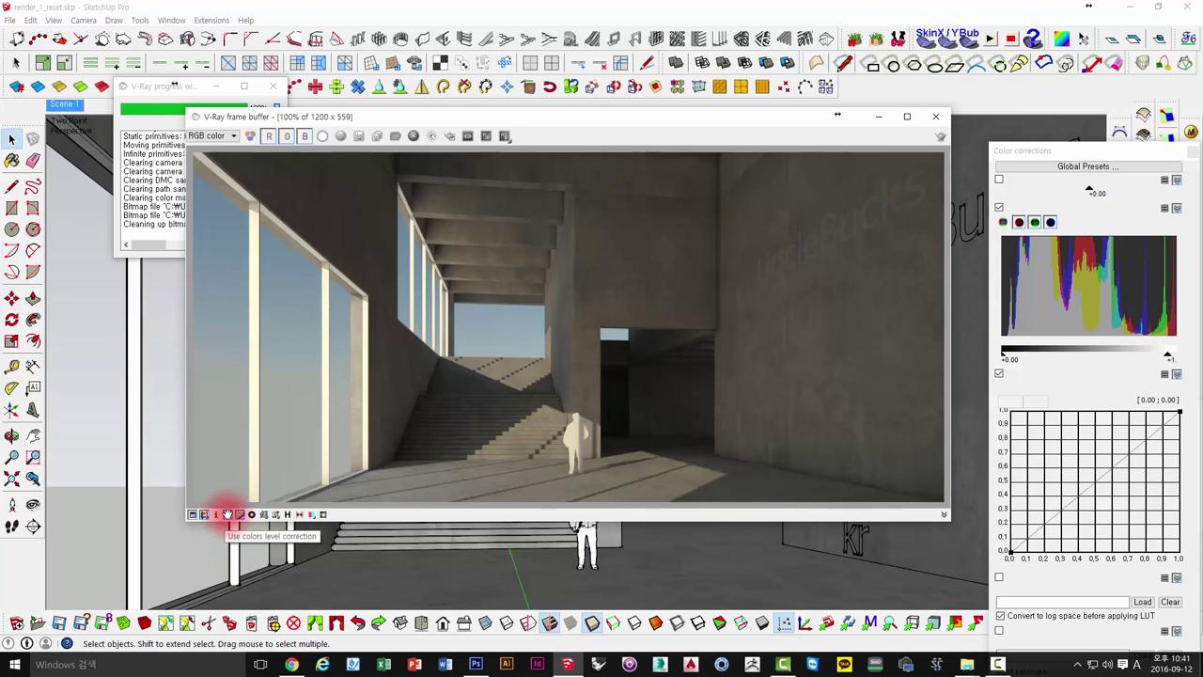
# Enable levels correction and try a white point around 0.86 before resetting it to 1.0.
pyautogui.click(227, 515)
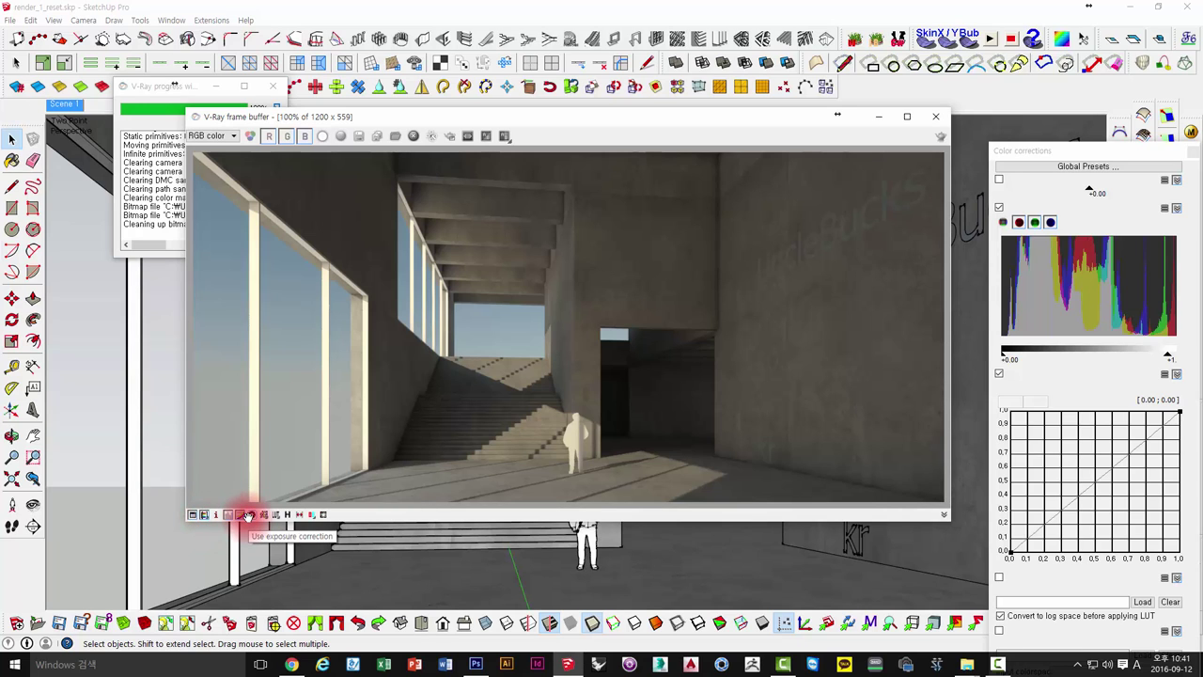
pyautogui.moveTo(1027, 152); pyautogui.dragTo(940, 24)
pyautogui.moveTo(738, 118)
pyautogui.mouseDown()
pyautogui.moveTo(644, 89)
pyautogui.moveTo(668, 77)
pyautogui.mouseUp()
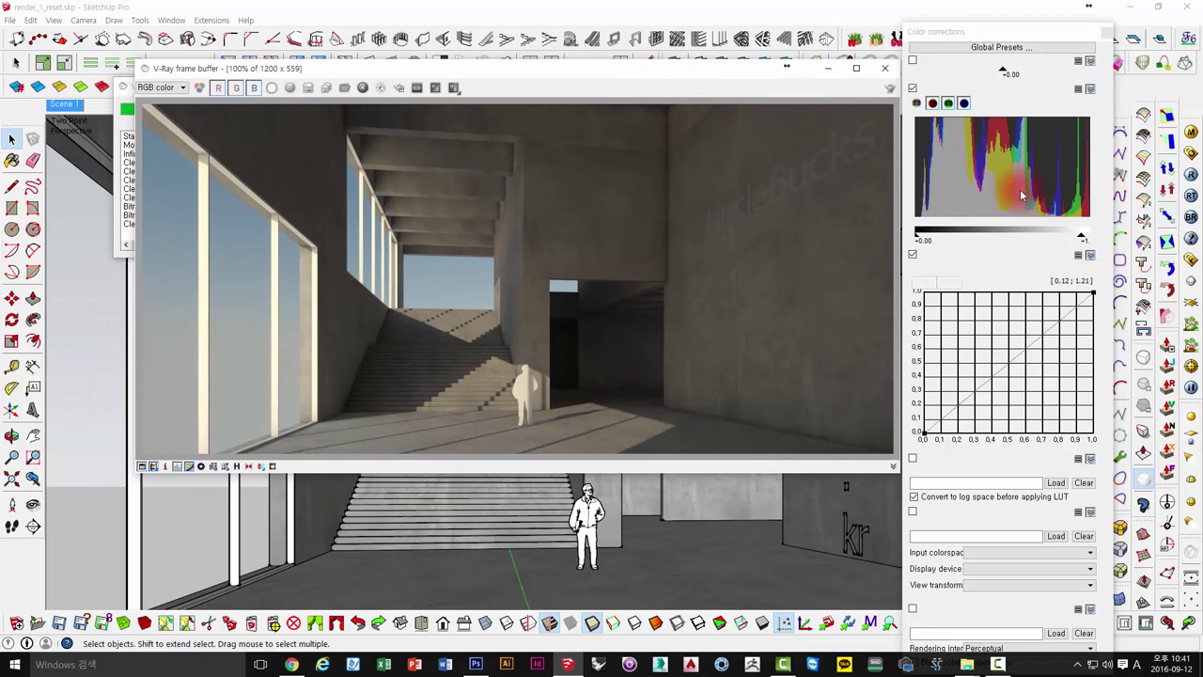
pyautogui.click(1076, 235)
pyautogui.moveTo(1075, 235)
pyautogui.mouseDown()
pyautogui.moveTo(1032, 238)
pyautogui.moveTo(1090, 257)
pyautogui.mouseUp()
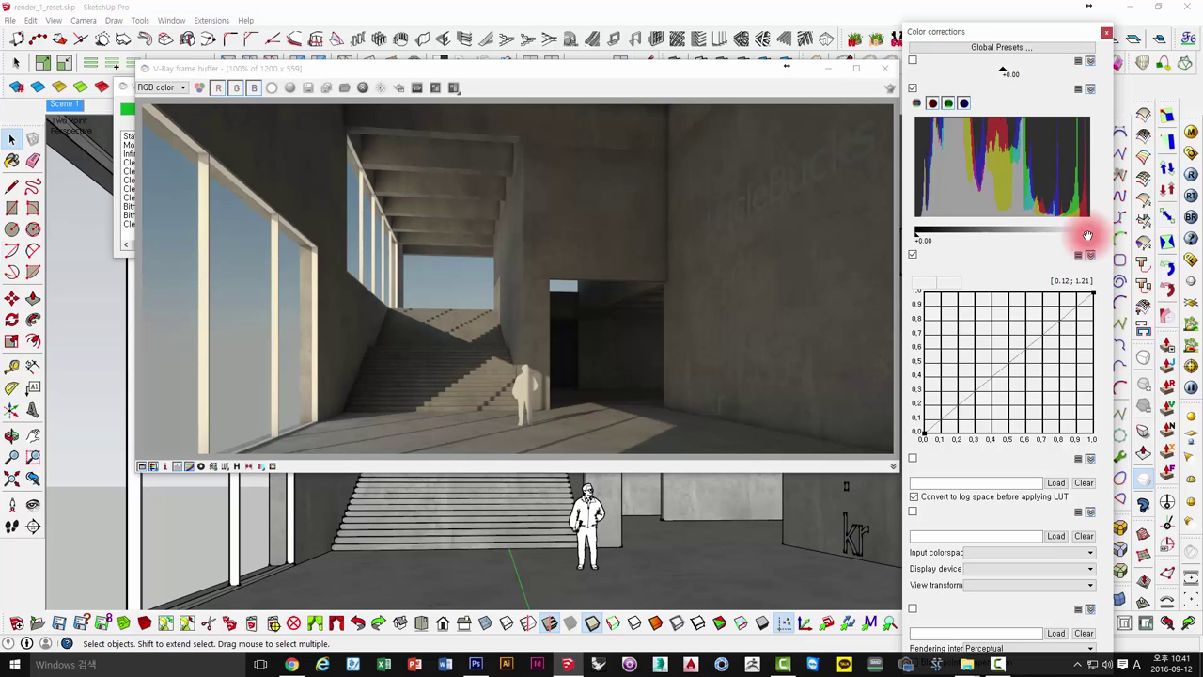
pyautogui.moveTo(1085, 234); pyautogui.dragTo(1057, 236)
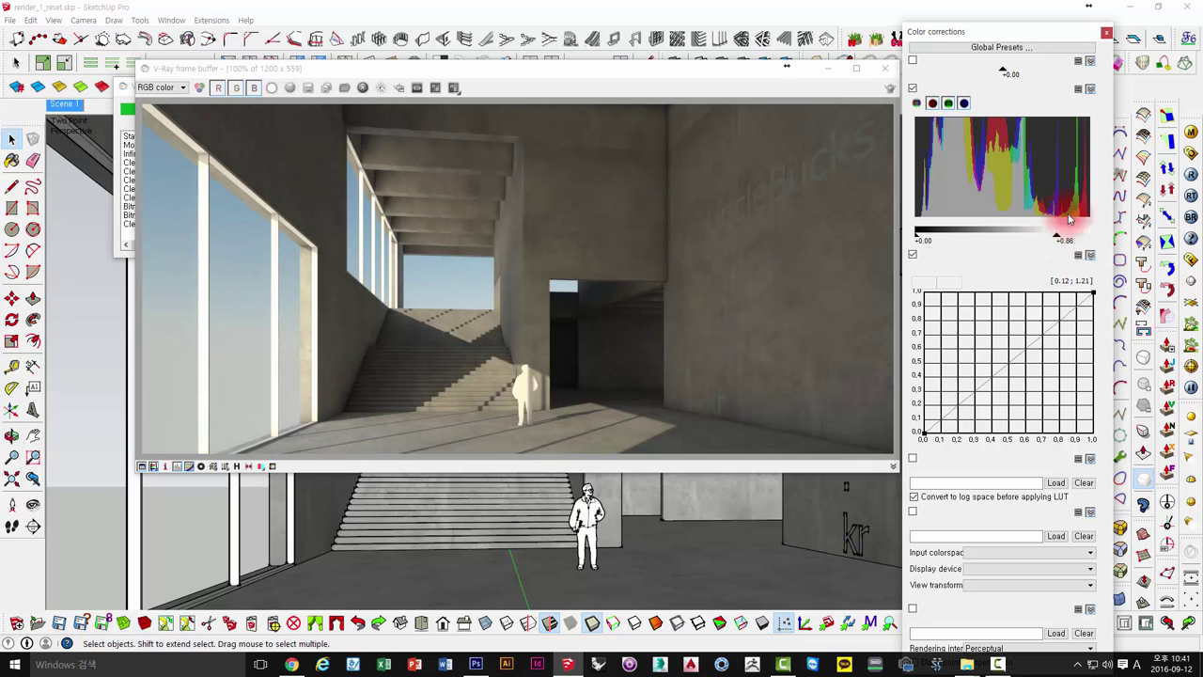
pyautogui.moveTo(1057, 236); pyautogui.dragTo(1084, 237)
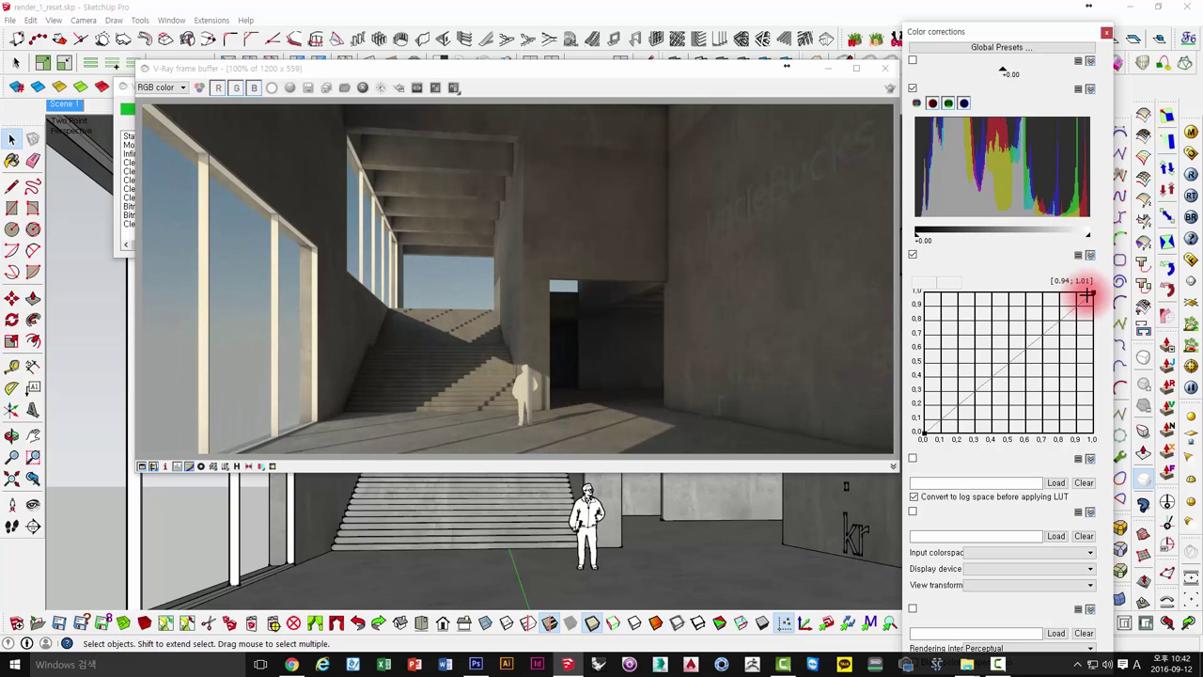
# Bow the tone curve upward to brighten the render.
pyautogui.click(1090, 294)
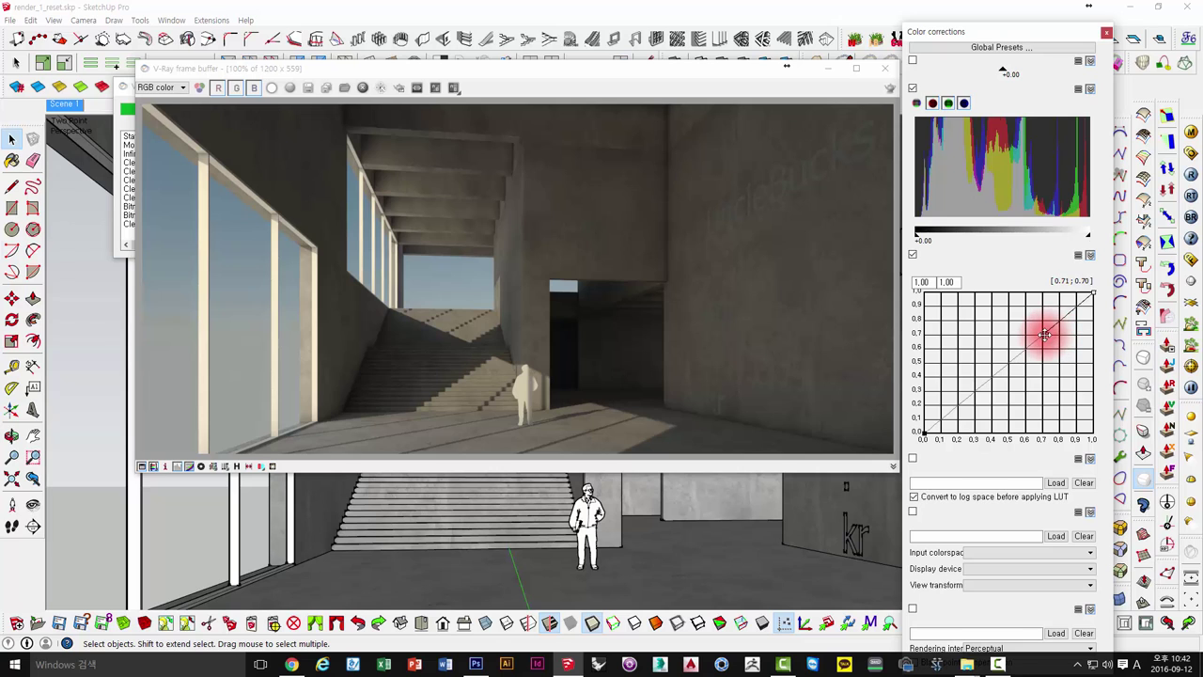
pyautogui.moveTo(1044, 335); pyautogui.dragTo(996, 297)
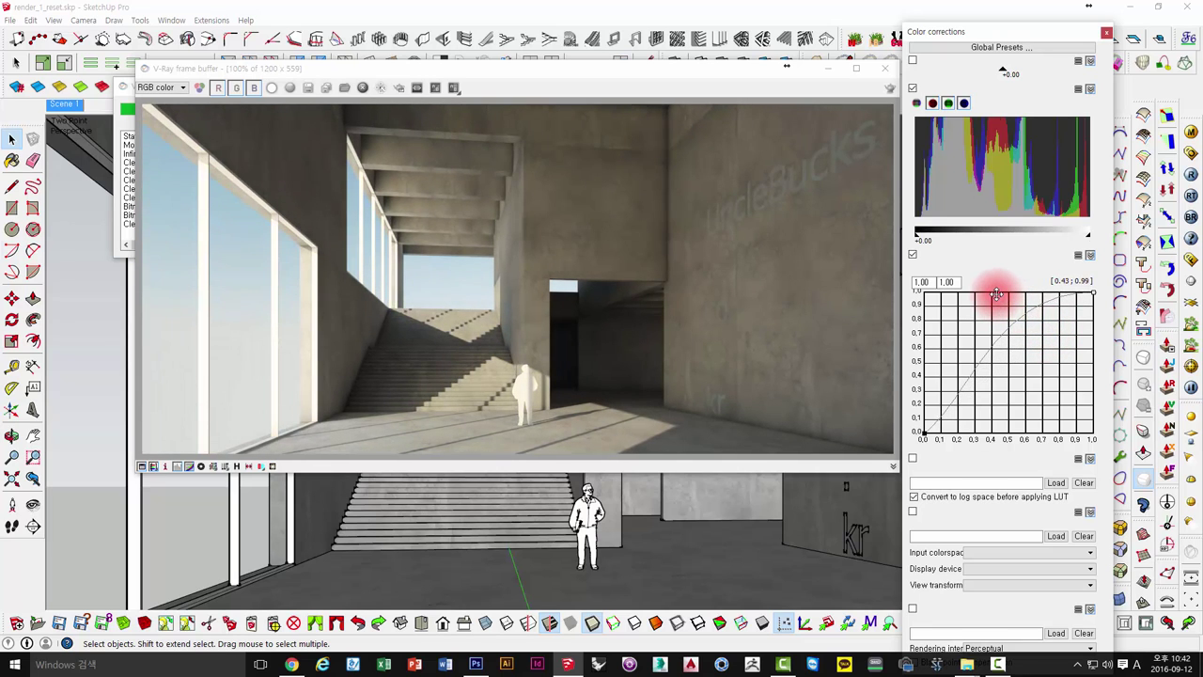
pyautogui.click(545, 366)
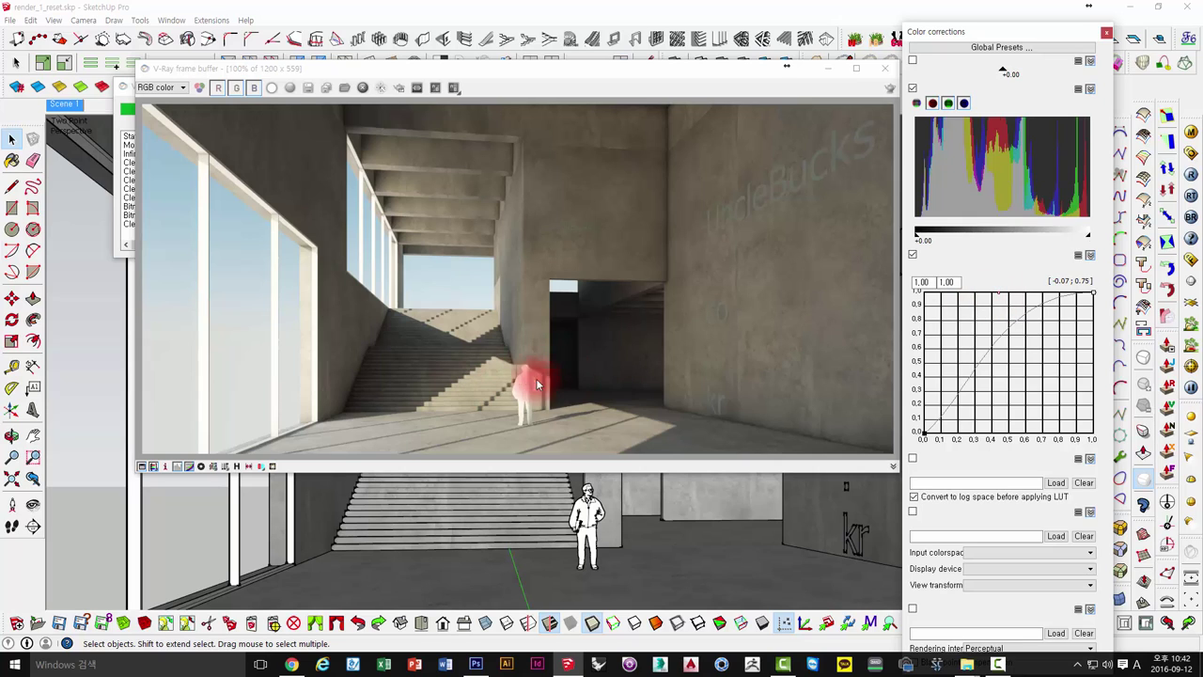
pyautogui.moveTo(801, 383)
pyautogui.mouseDown()
pyautogui.moveTo(782, 335)
pyautogui.moveTo(516, 389)
pyautogui.moveTo(545, 285)
pyautogui.mouseUp()
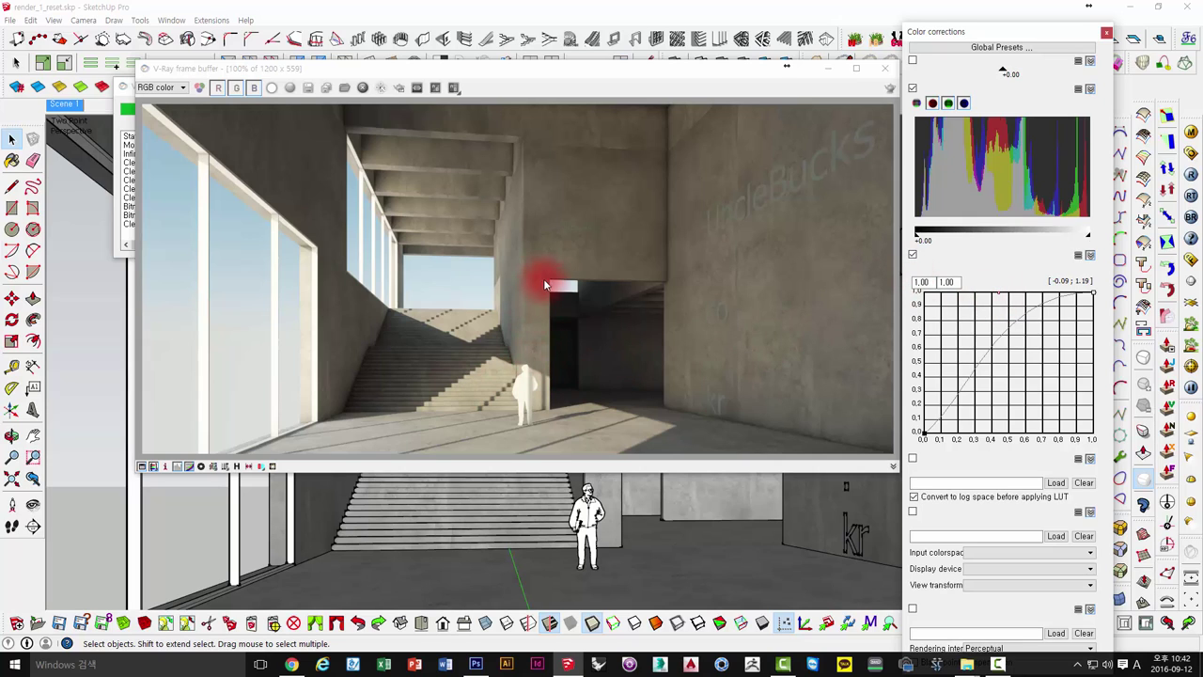
pyautogui.moveTo(566, 360); pyautogui.dragTo(576, 280)
pyautogui.moveTo(664, 404)
pyautogui.mouseDown()
pyautogui.moveTo(558, 309)
pyautogui.moveTo(644, 397)
pyautogui.moveTo(564, 271)
pyautogui.moveTo(579, 400)
pyautogui.moveTo(664, 317)
pyautogui.moveTo(632, 275)
pyautogui.mouseUp()
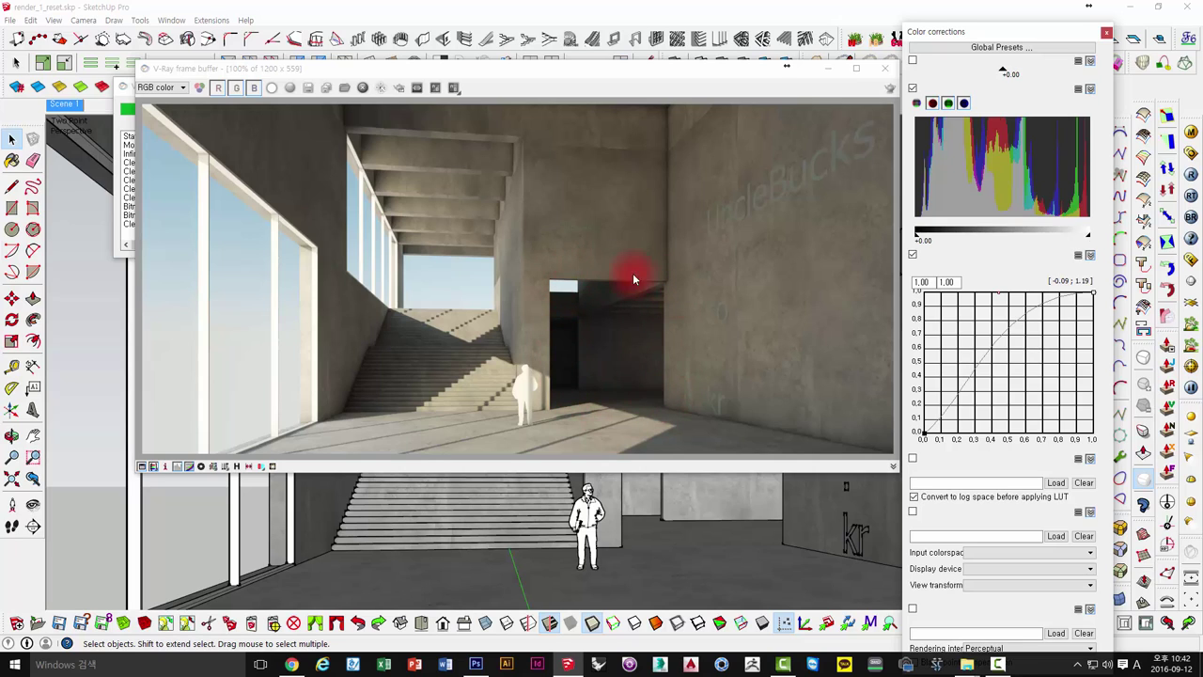
# Move the frame buffer windows aside, then close the render and colour corrections windows.
pyautogui.moveTo(412, 146)
pyautogui.mouseDown()
pyautogui.moveTo(309, 88)
pyautogui.moveTo(645, 100)
pyautogui.moveTo(720, 204)
pyautogui.moveTo(239, 184)
pyautogui.moveTo(499, 161)
pyautogui.mouseUp()
pyautogui.moveTo(816, 105); pyautogui.dragTo(893, 73)
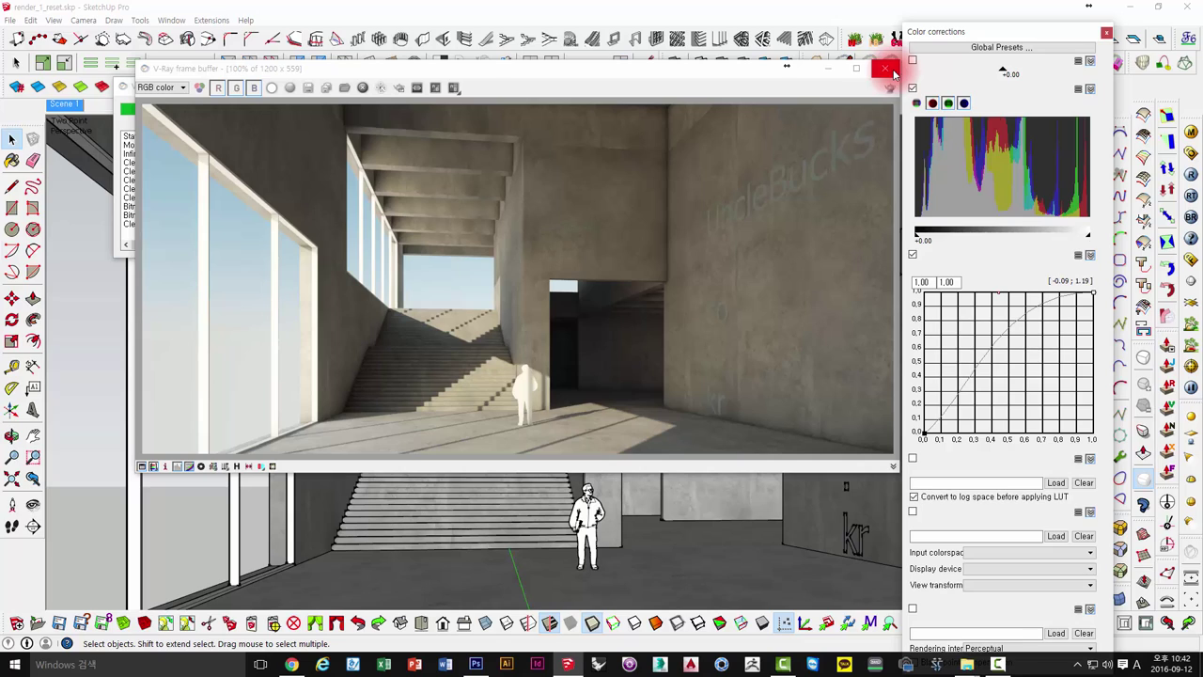
pyautogui.moveTo(892, 73); pyautogui.dragTo(452, 199)
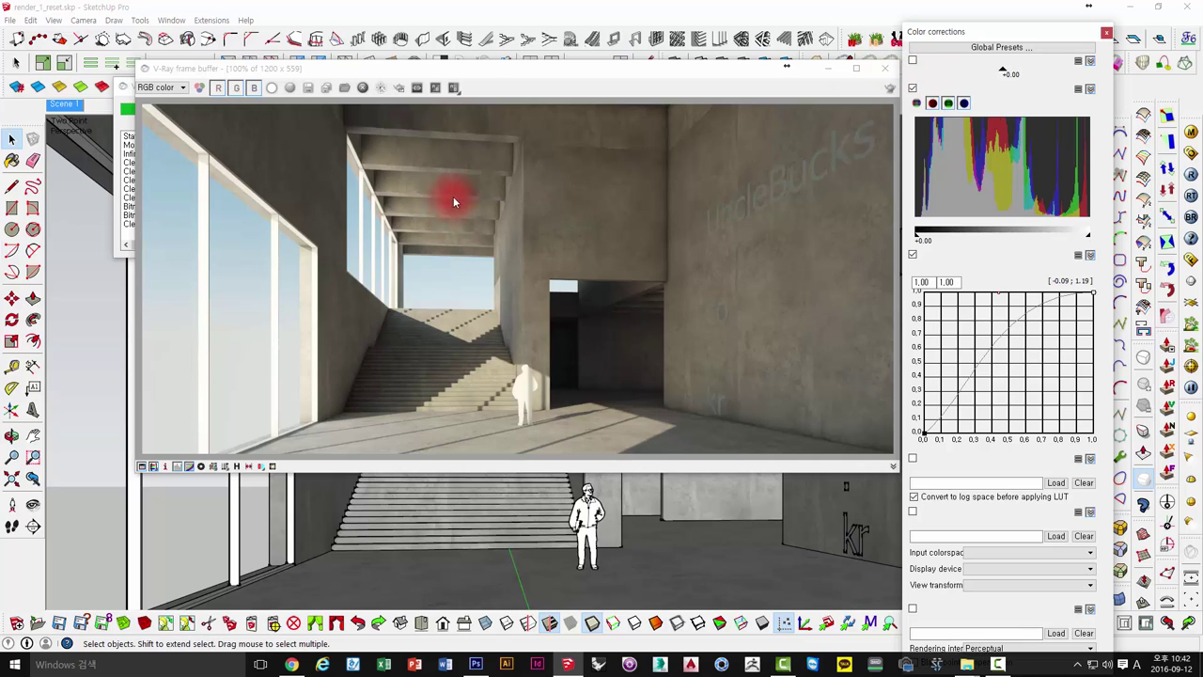
pyautogui.moveTo(340, 196); pyautogui.dragTo(338, 165)
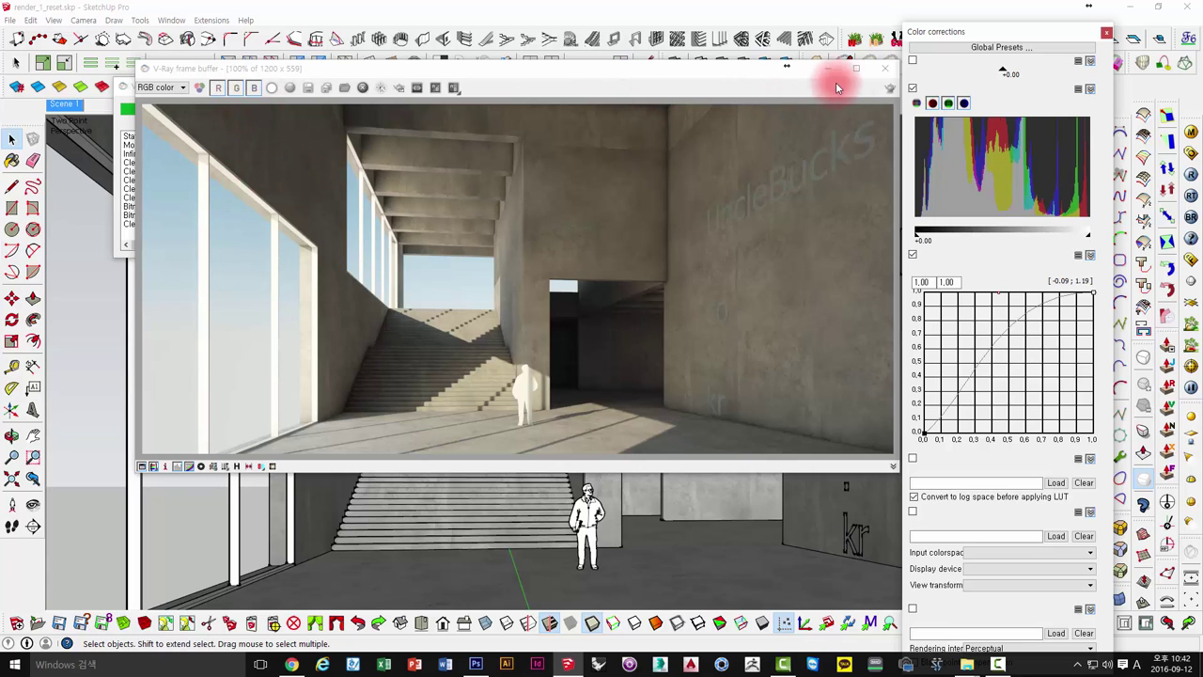
pyautogui.click(886, 75)
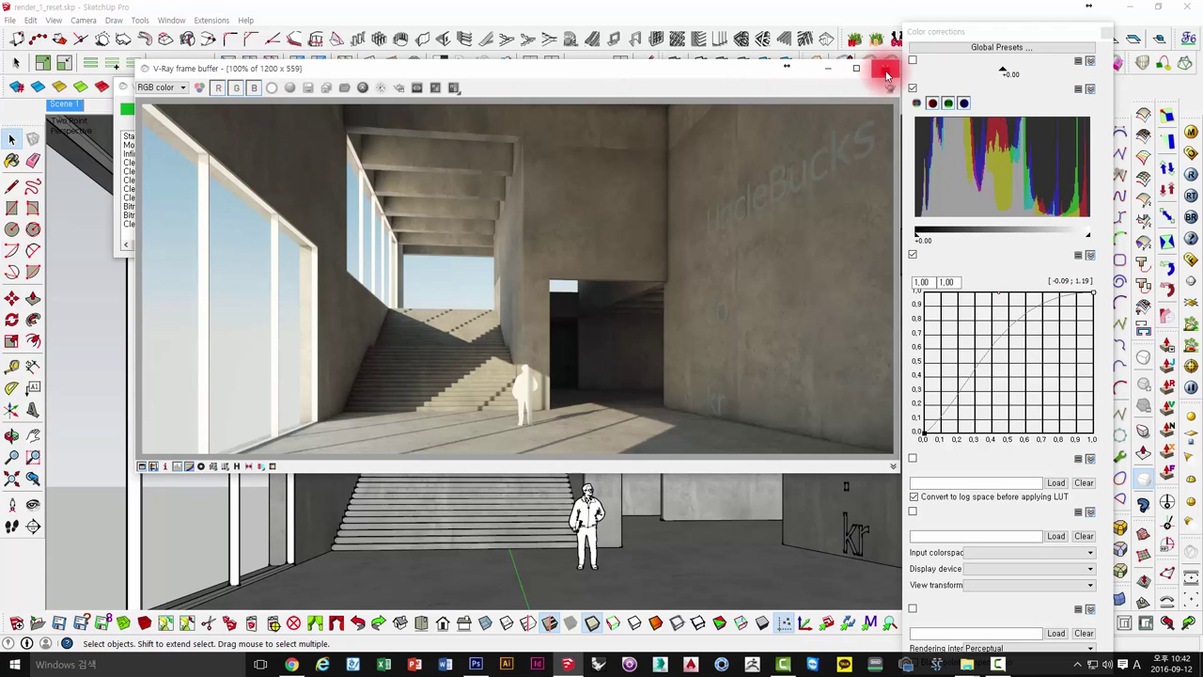
pyautogui.click(886, 75)
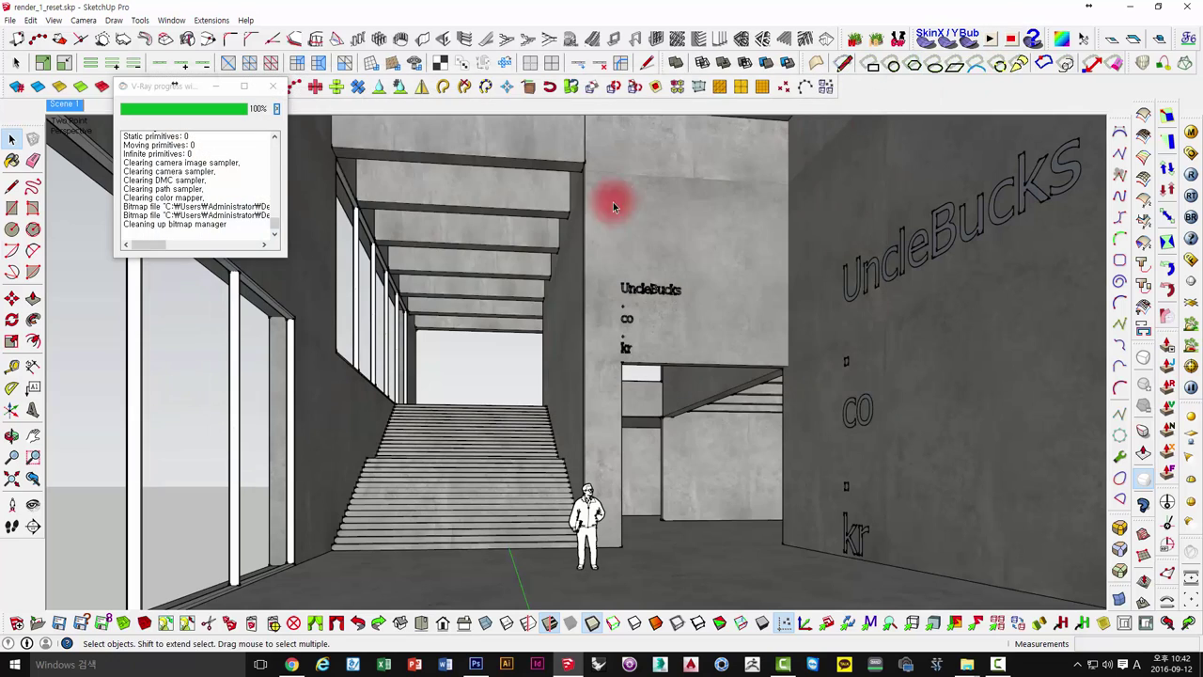
# Close the progress window and show the 'floor' material in the V-Ray material editor.
pyautogui.click(274, 86)
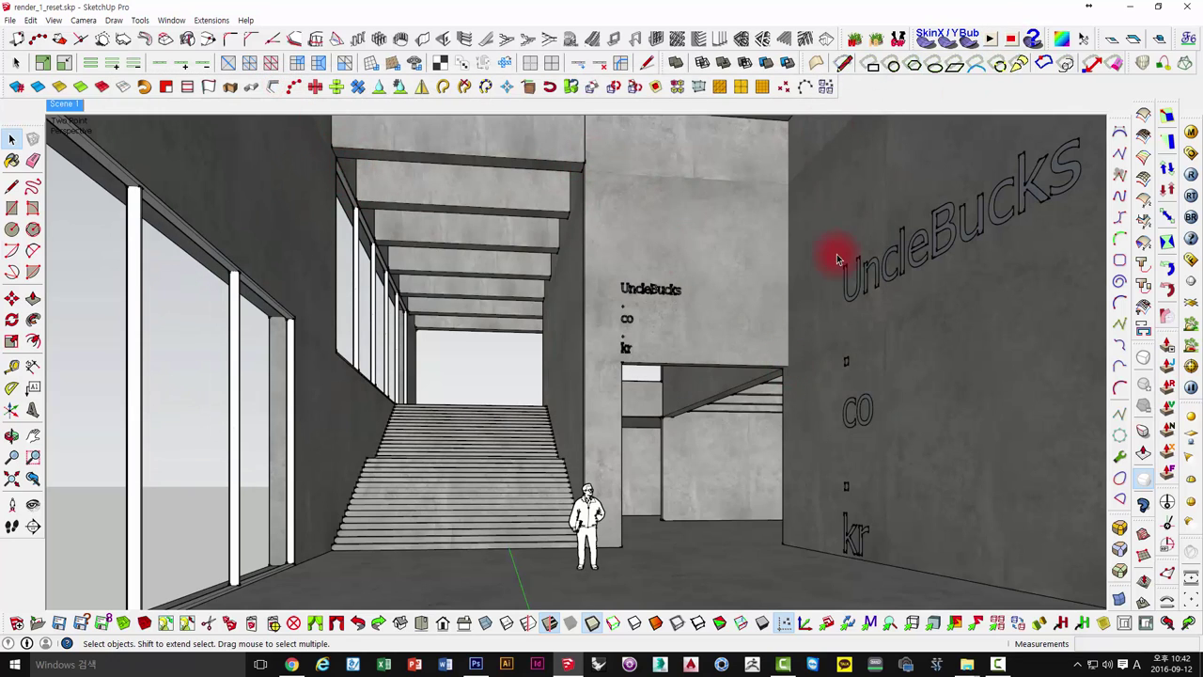
pyautogui.click(1189, 131)
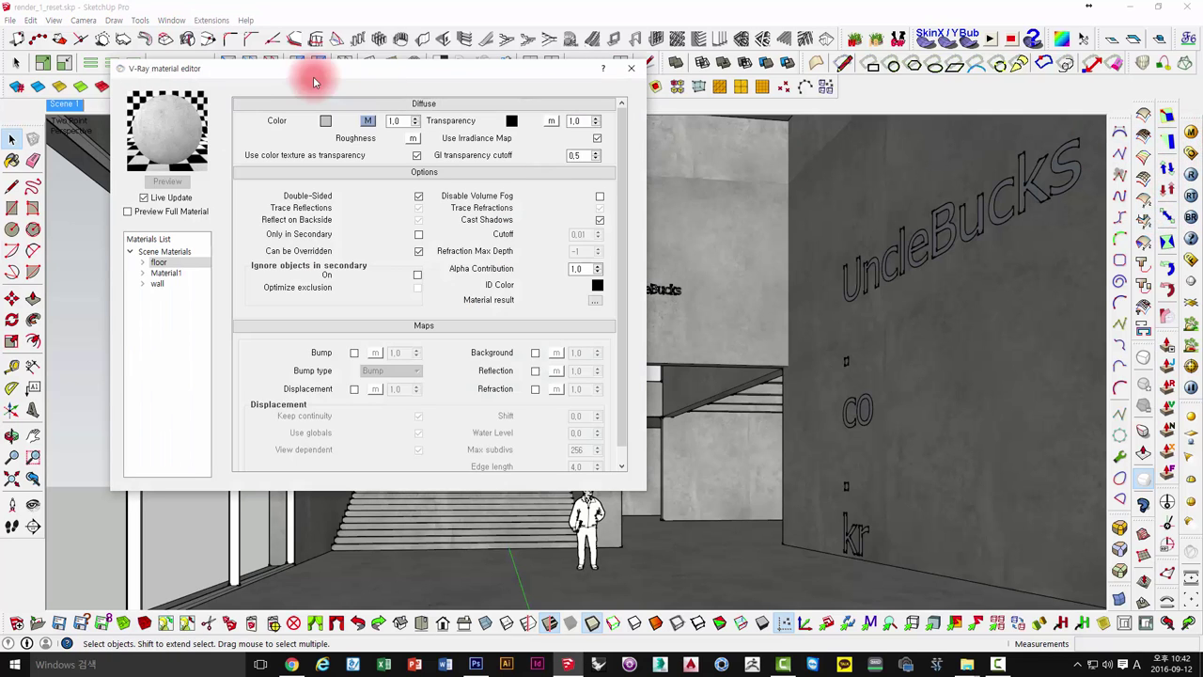
pyautogui.moveTo(230, 68)
pyautogui.mouseDown()
pyautogui.moveTo(373, 154)
pyautogui.moveTo(251, 138)
pyautogui.mouseUp()
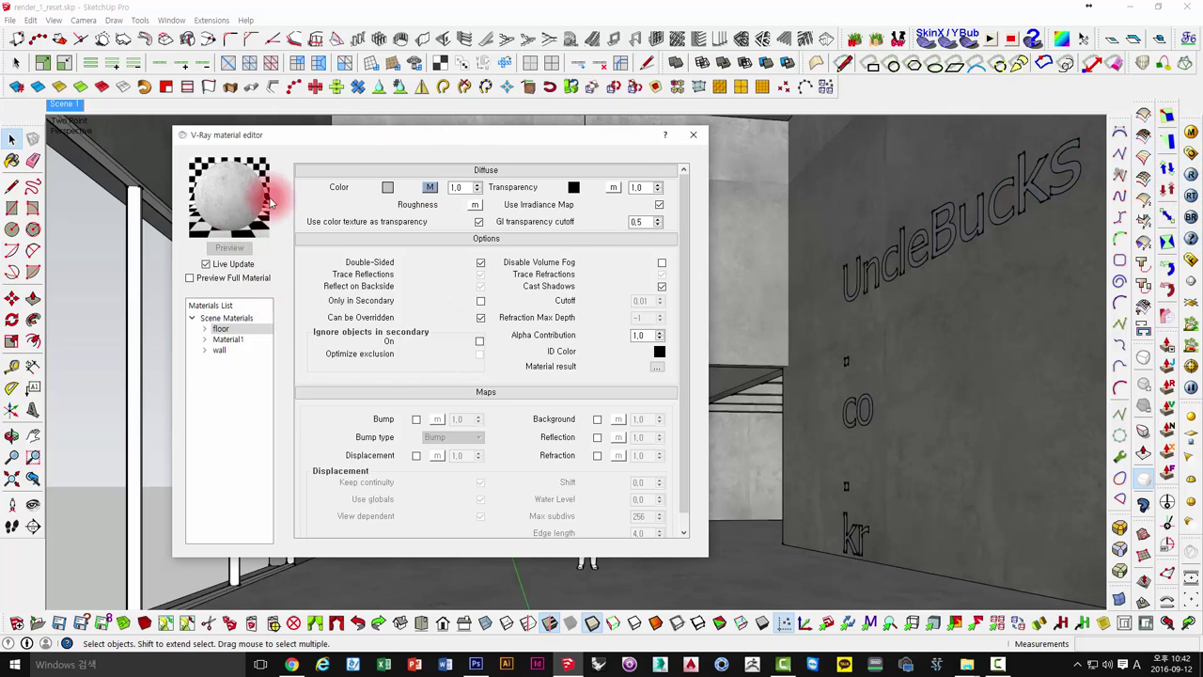
pyautogui.click(220, 328)
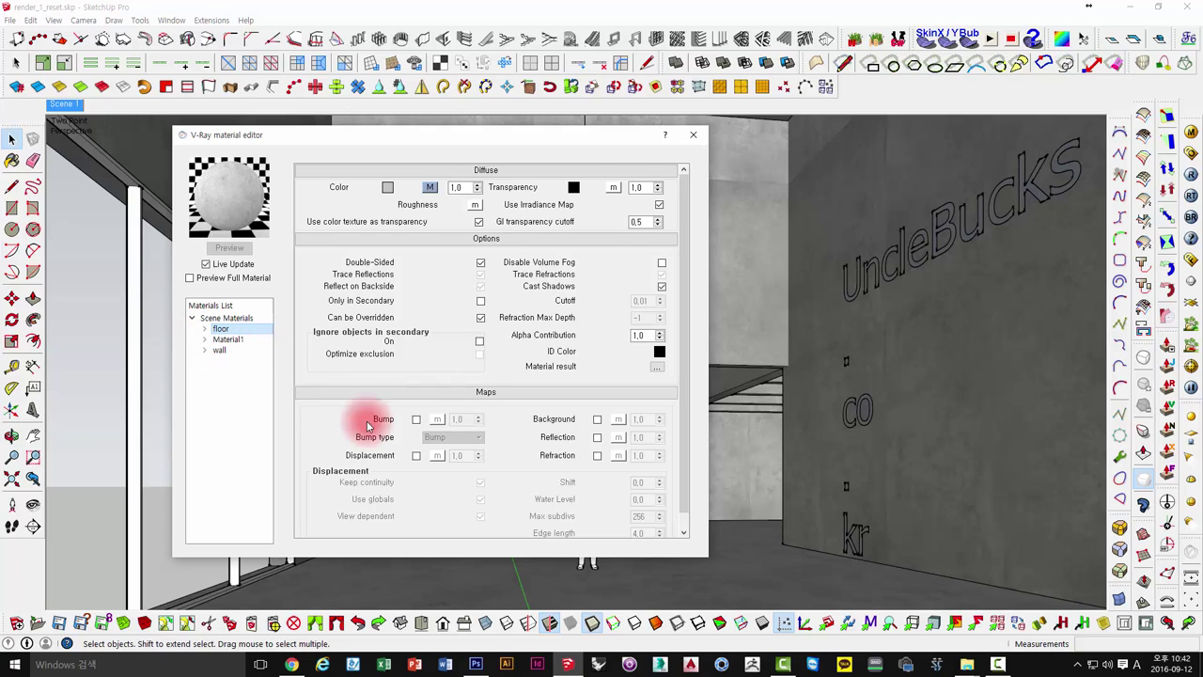
pyautogui.click(693, 591)
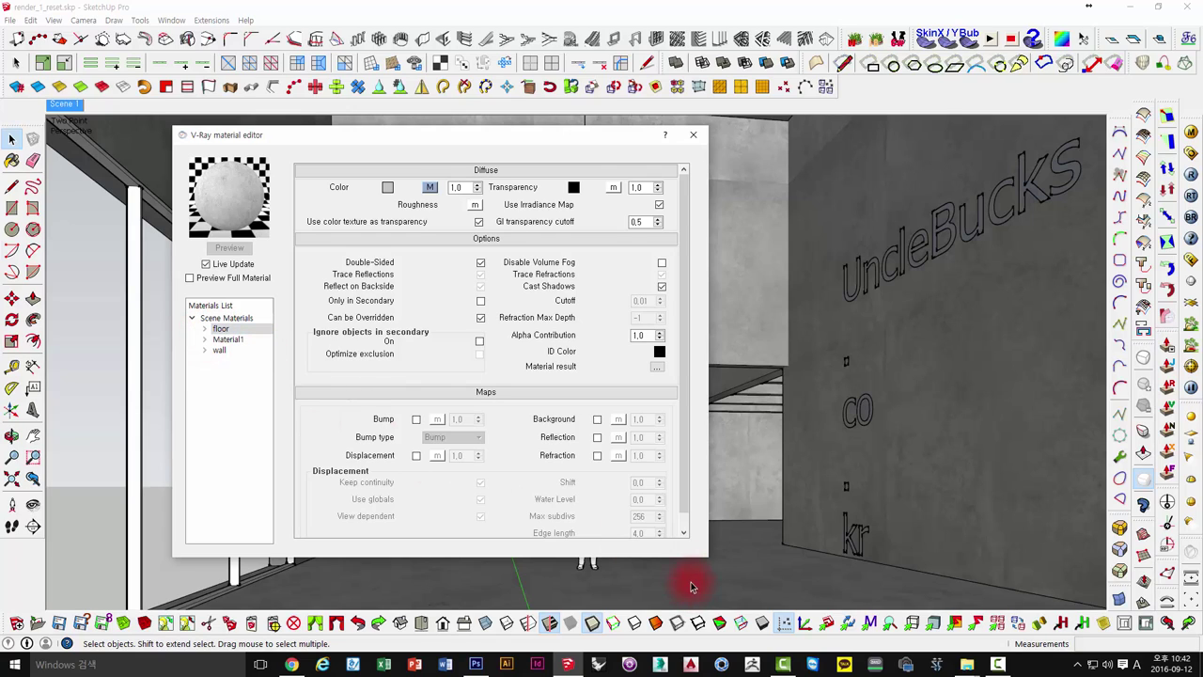